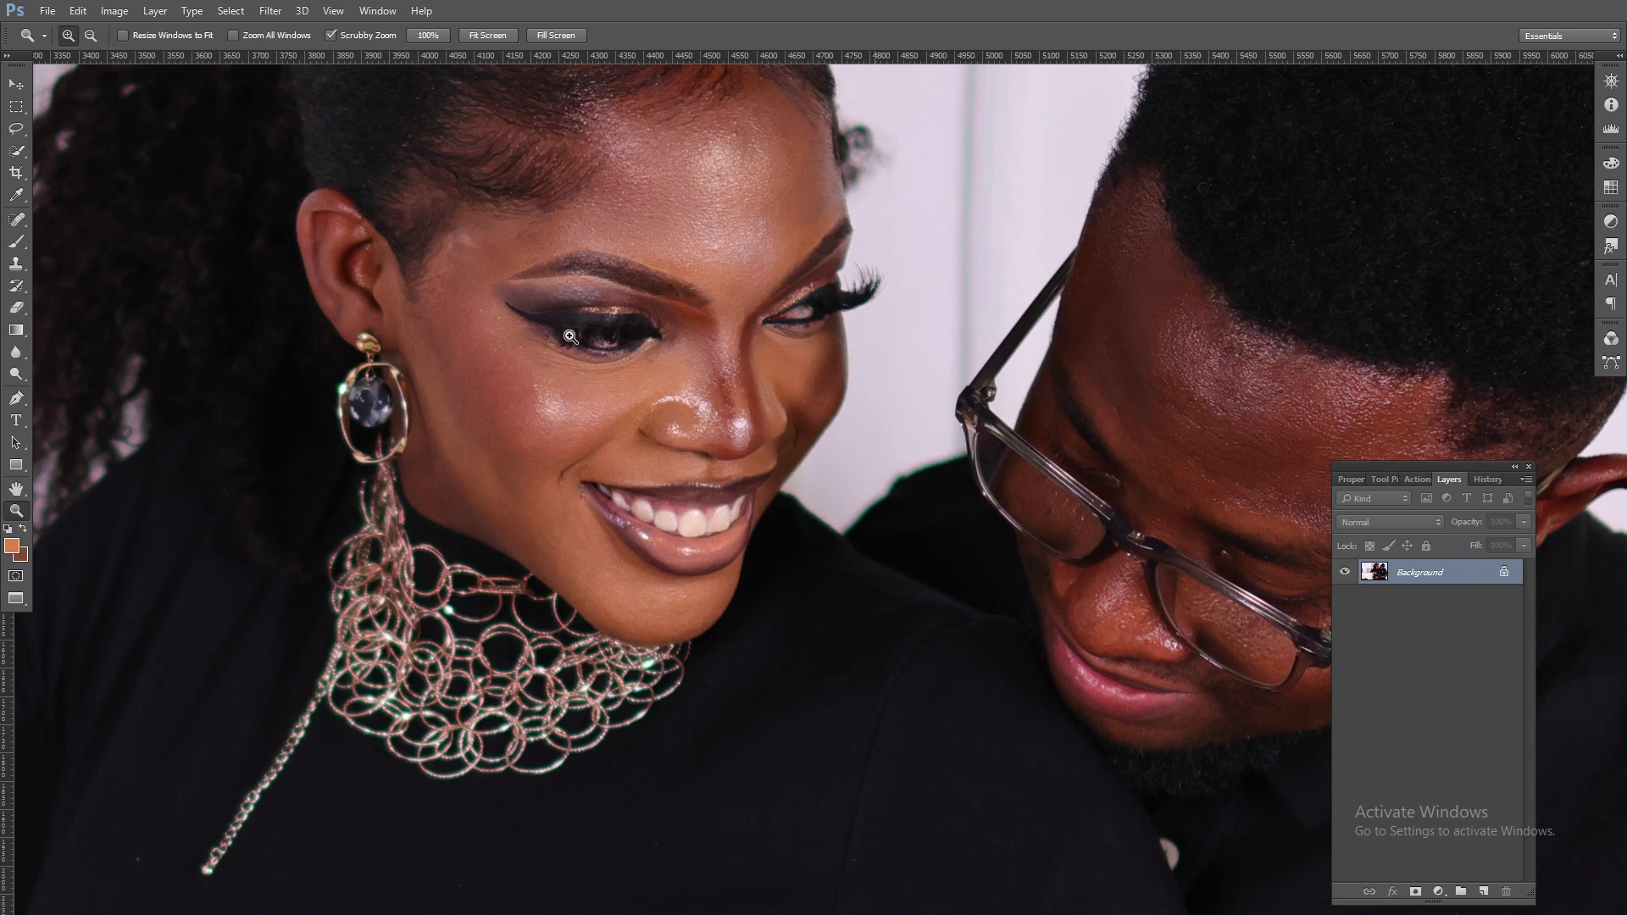
Duplicate the Background layer twice and hide the top copy
drag(1444, 468, 1451, 221)
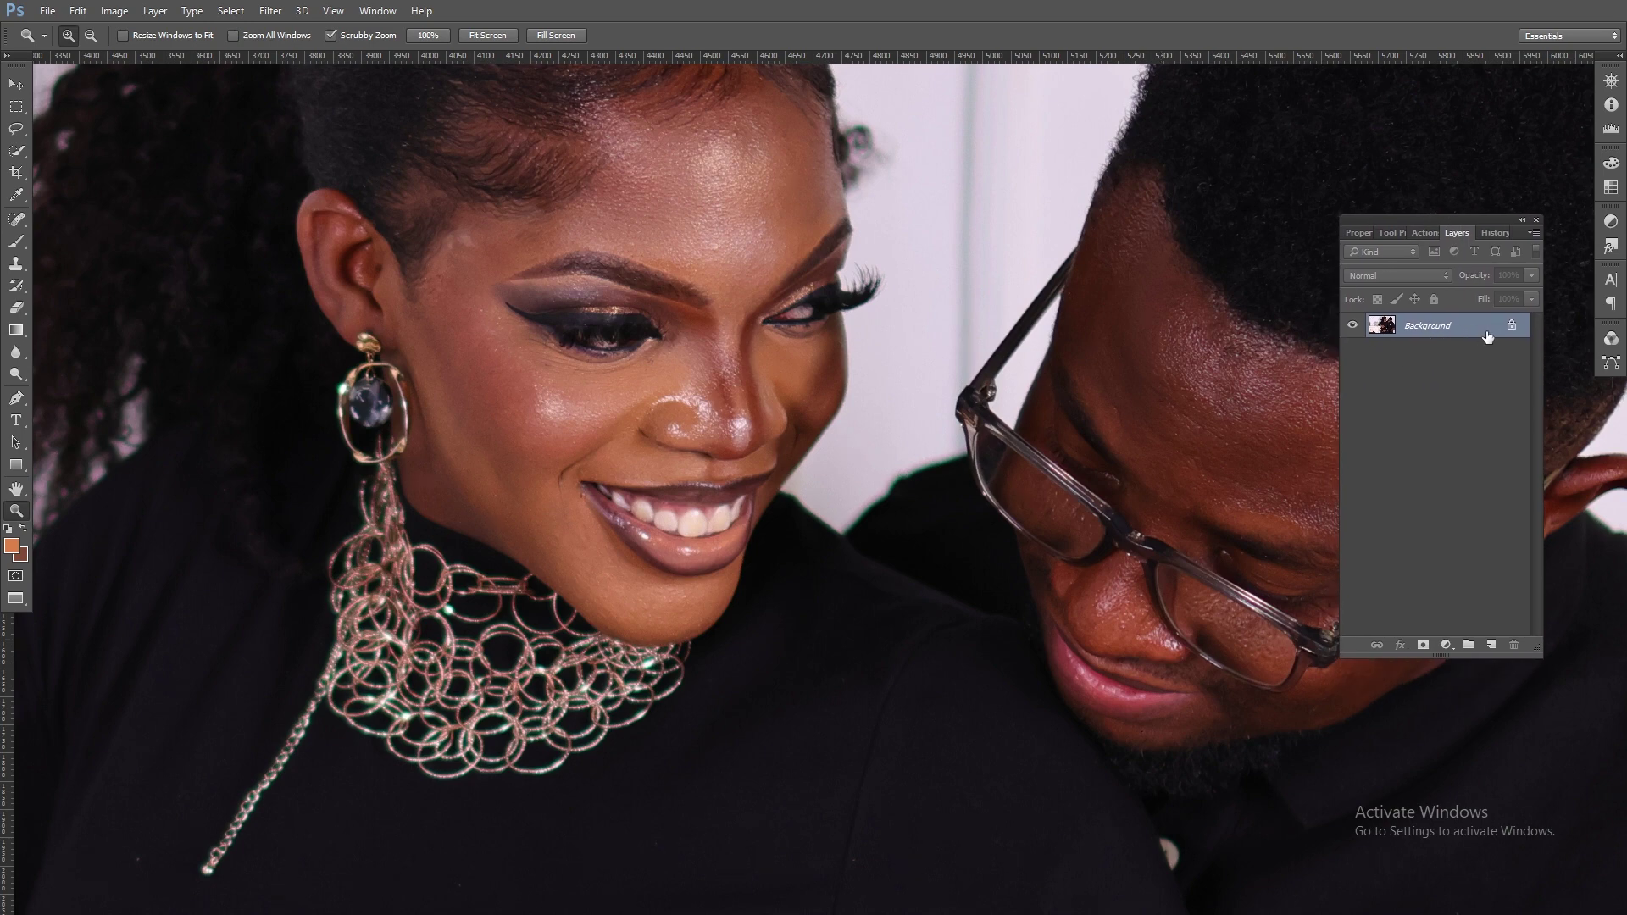
drag(1478, 339, 1494, 648)
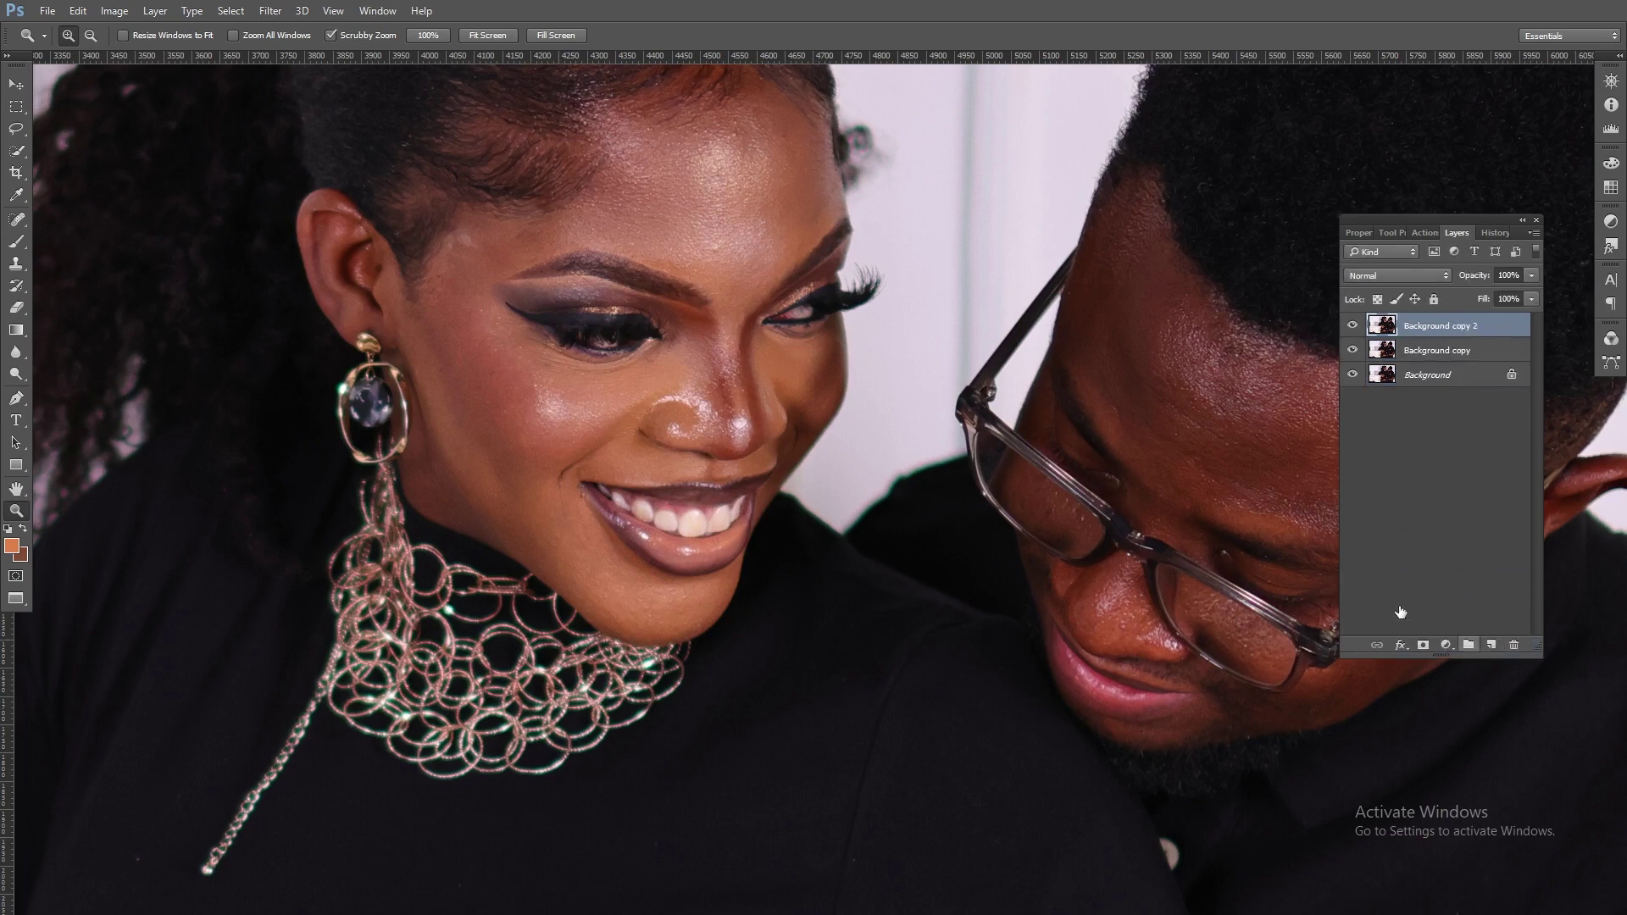
click(1352, 327)
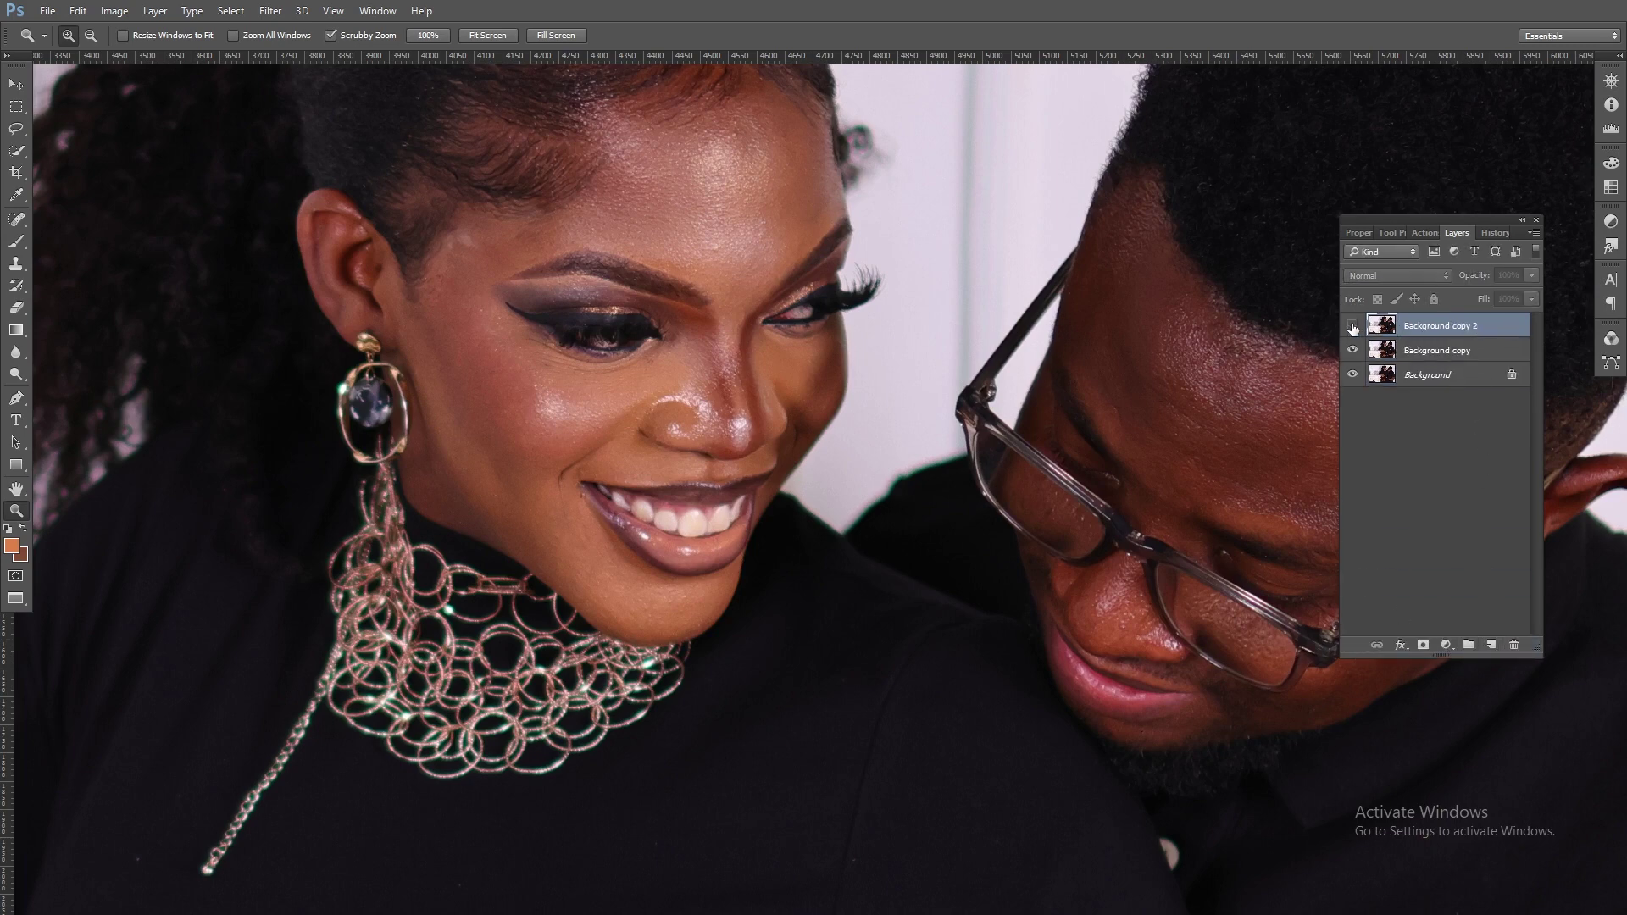
click(1422, 354)
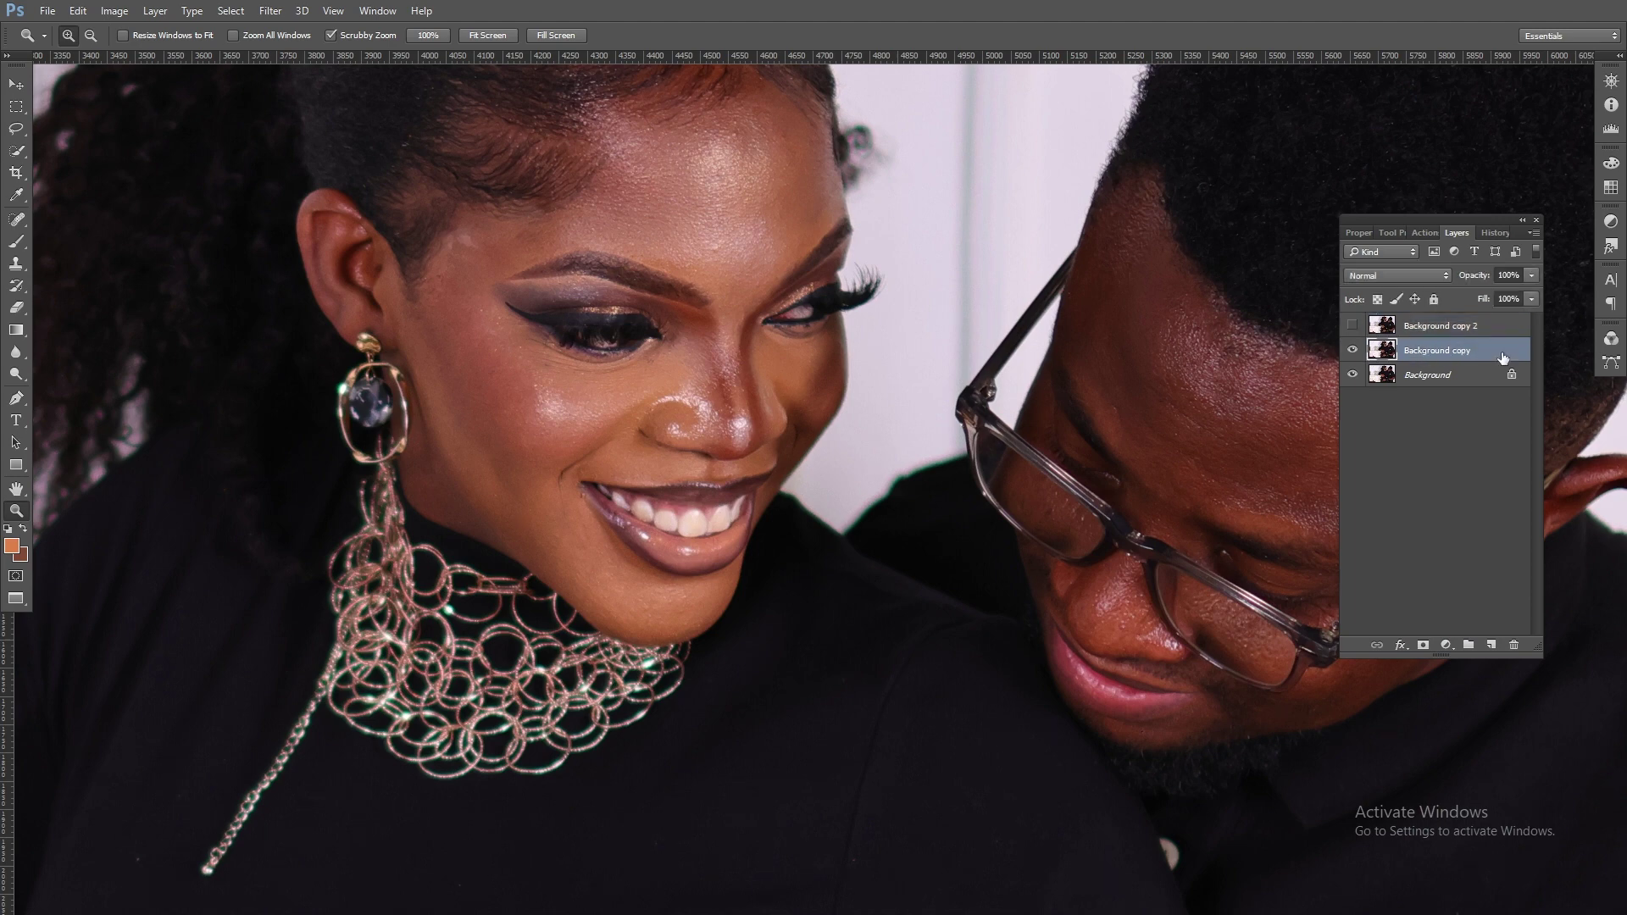
Rename the lower copy TONES and the top copy TEXTURES
double_click(1420, 347)
text(T)
click(1428, 327)
double_click(1428, 326)
text(TEXTURES)
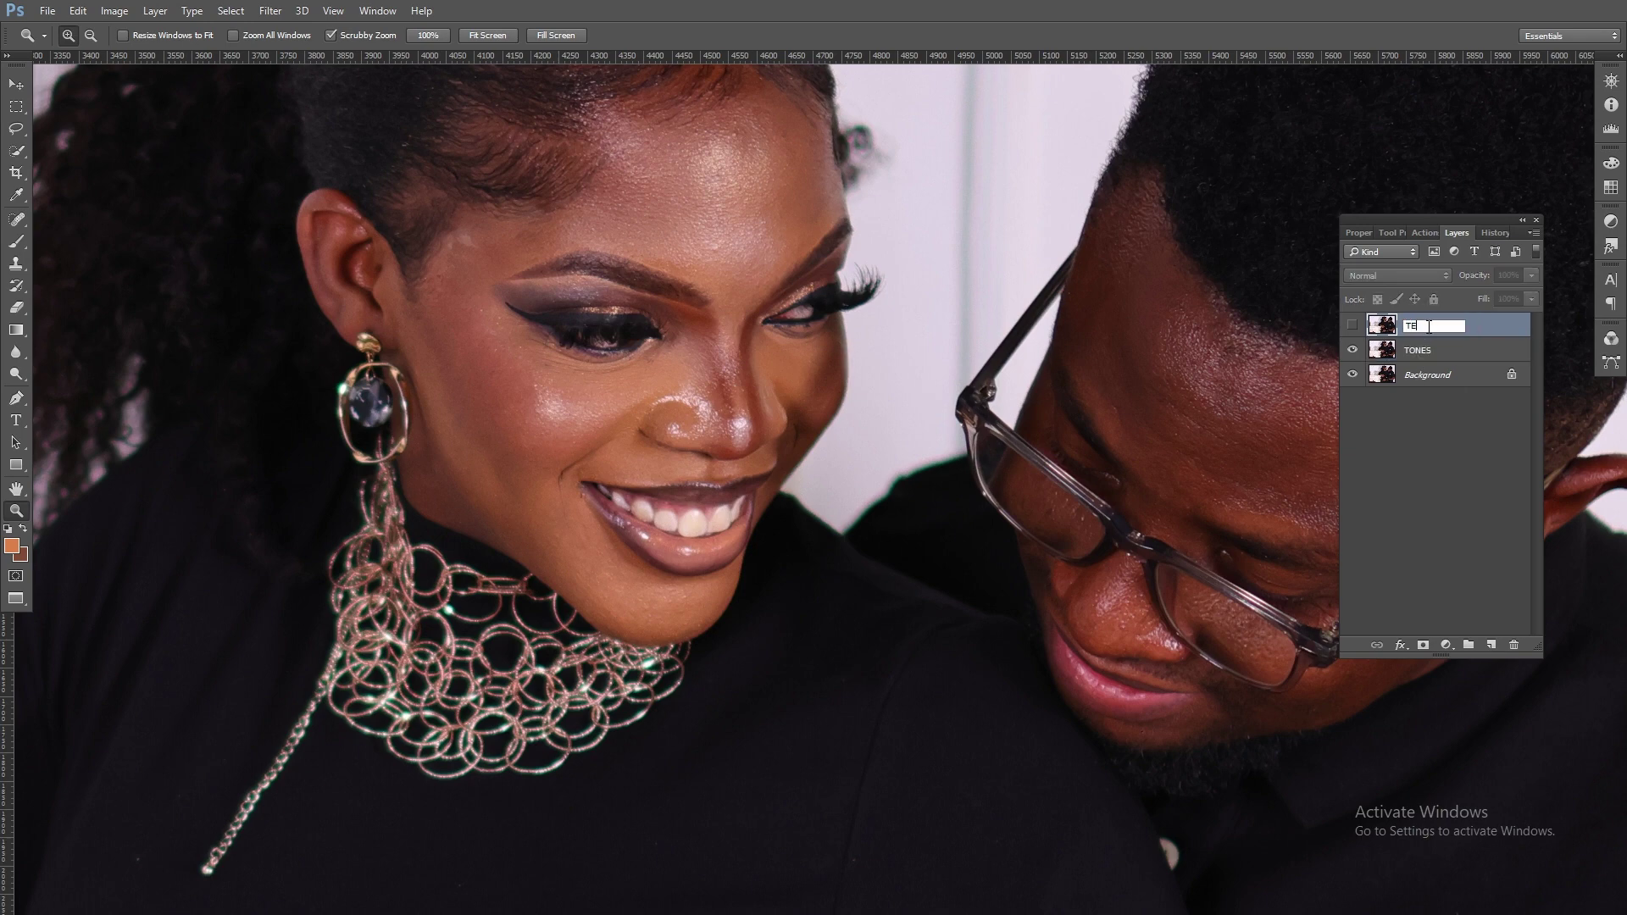
key(Return)
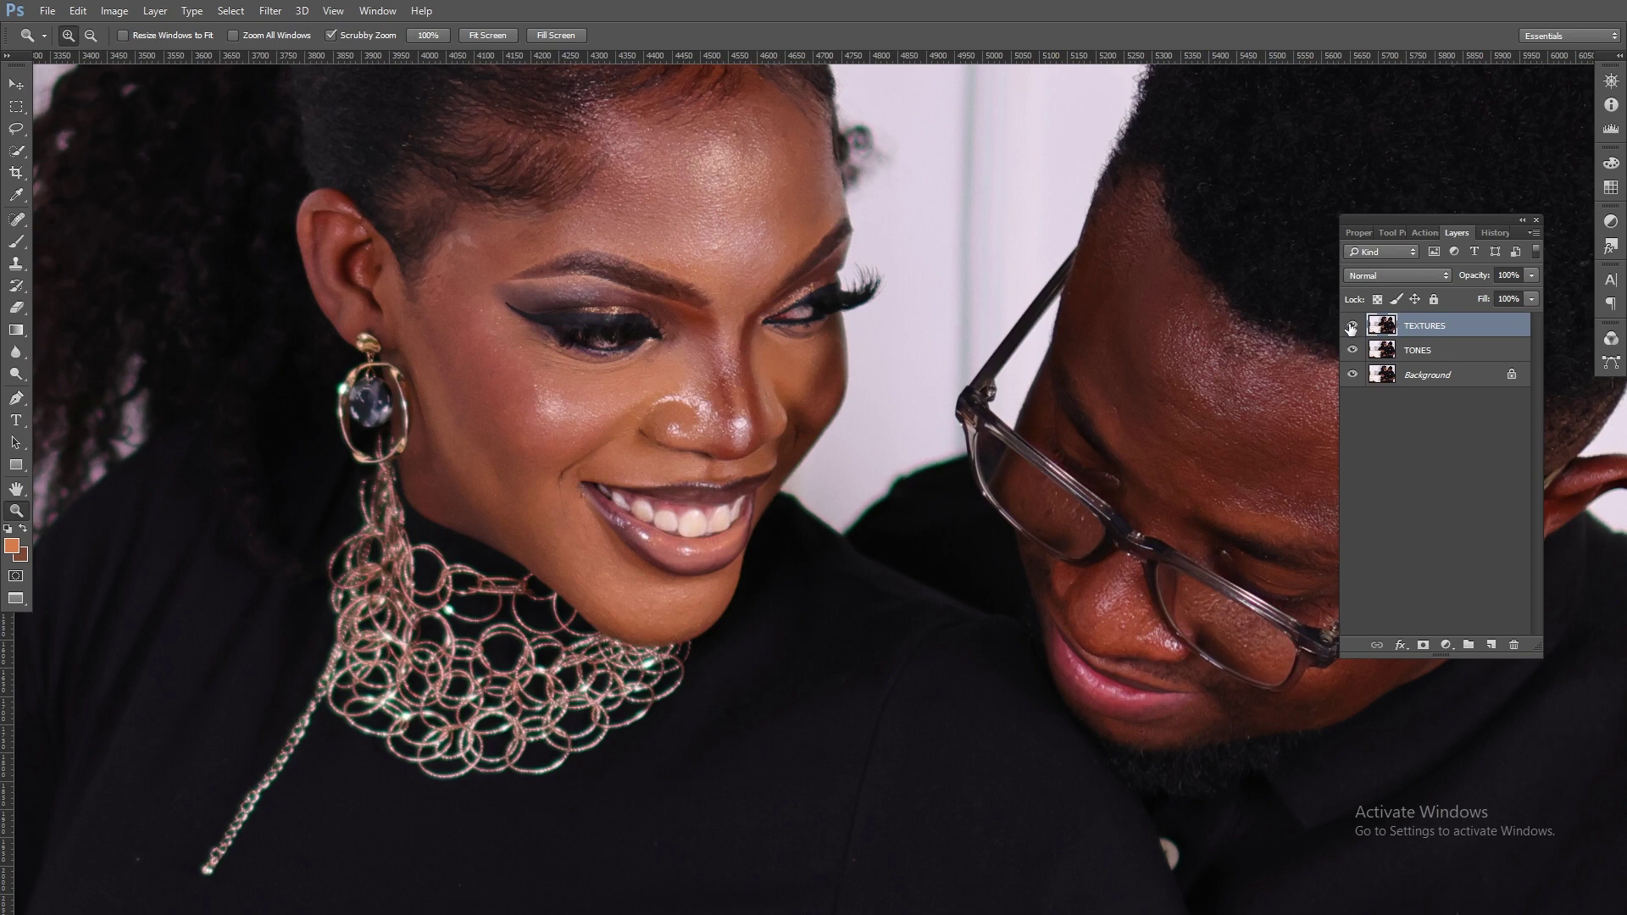
With TONES selected and TEXTURES hidden, bring up the Gaussian Blur filter
click(1470, 360)
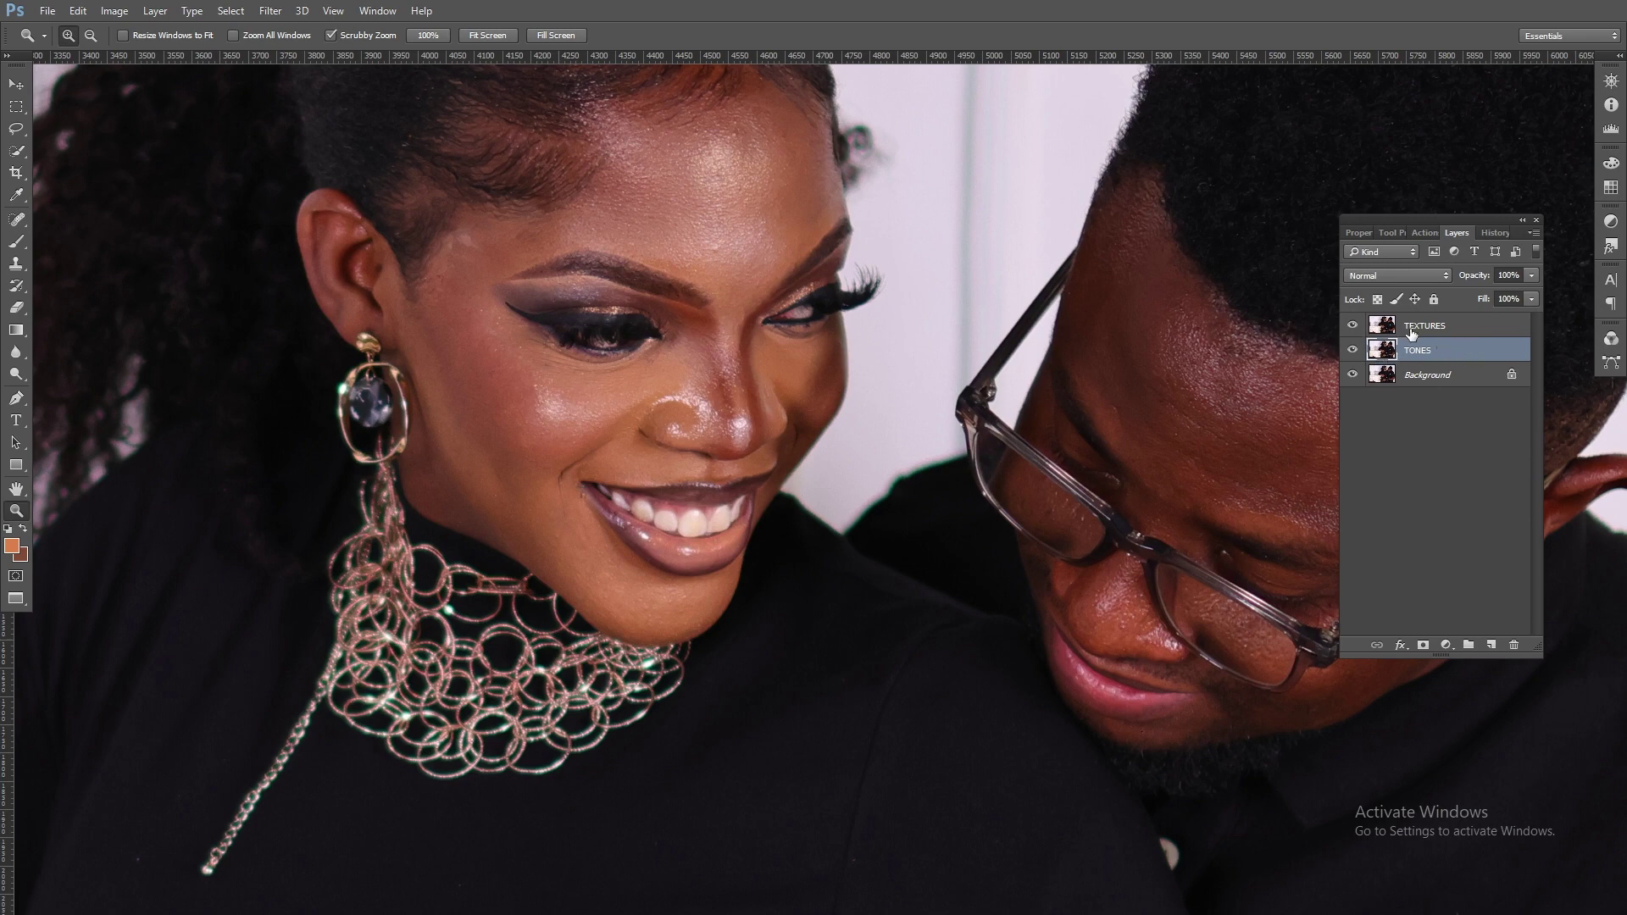
click(1352, 327)
click(273, 12)
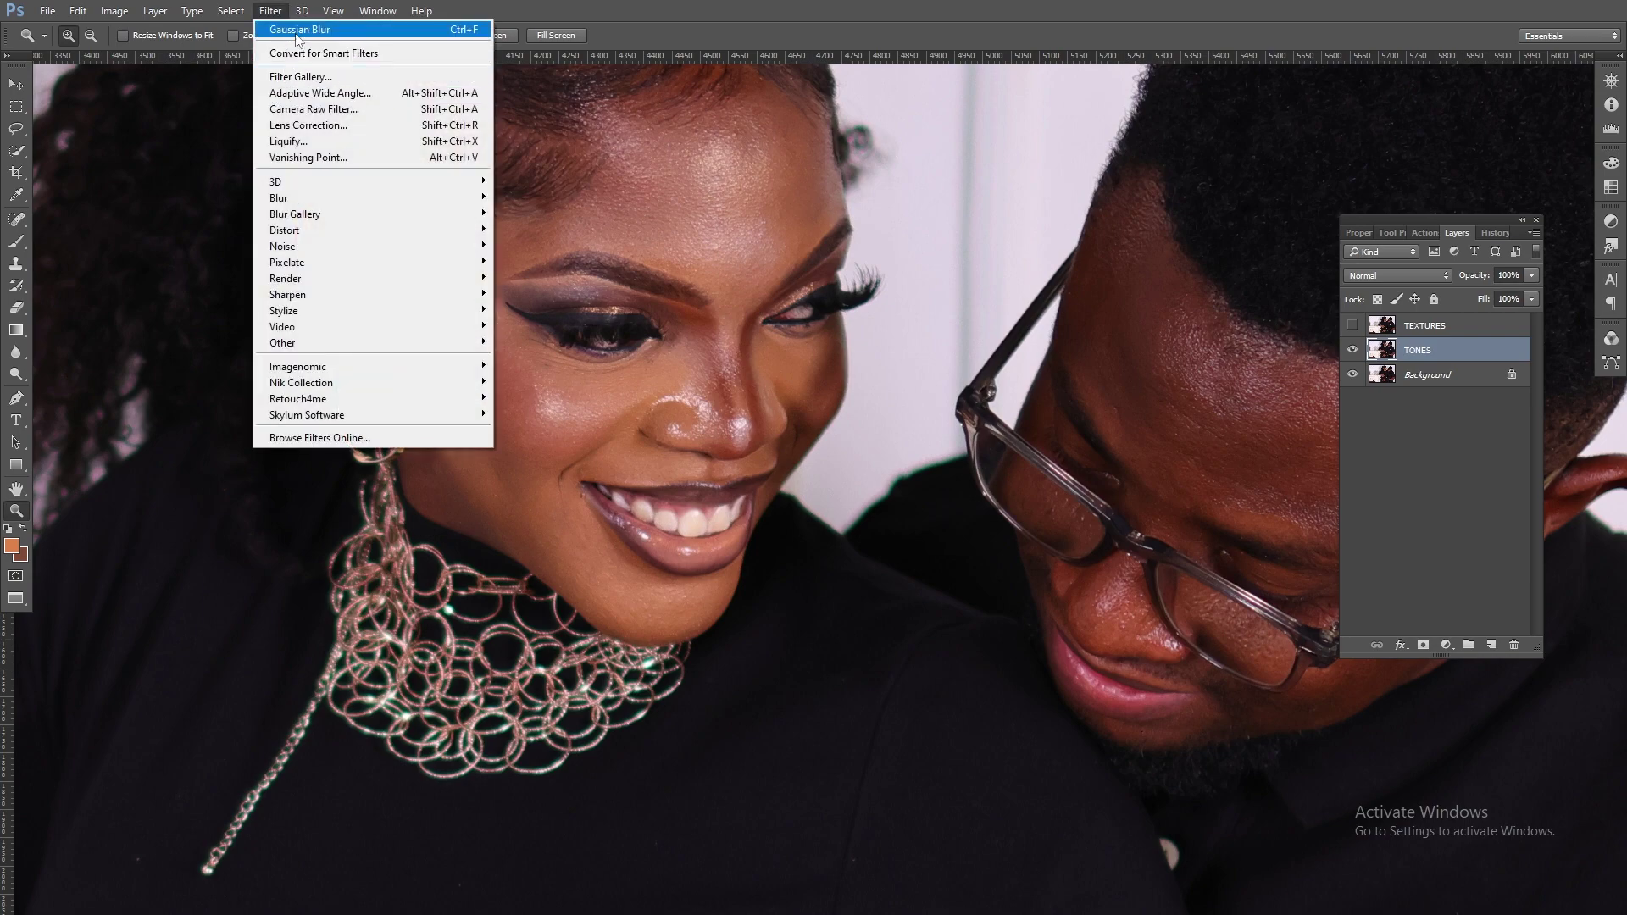
mouse_move(318, 201)
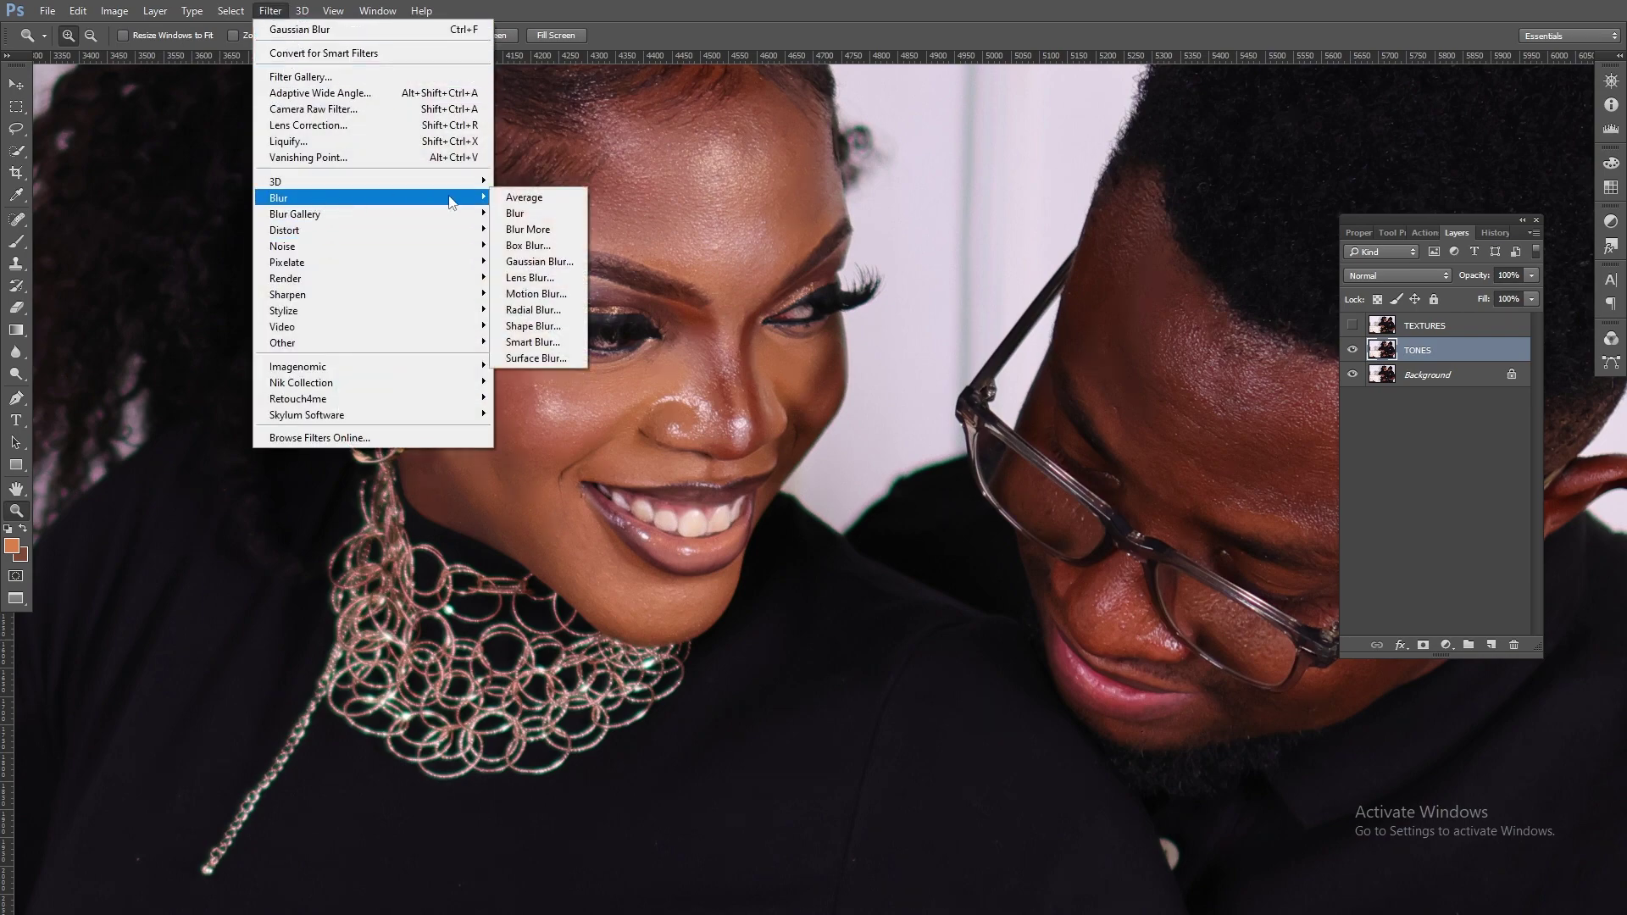
click(530, 261)
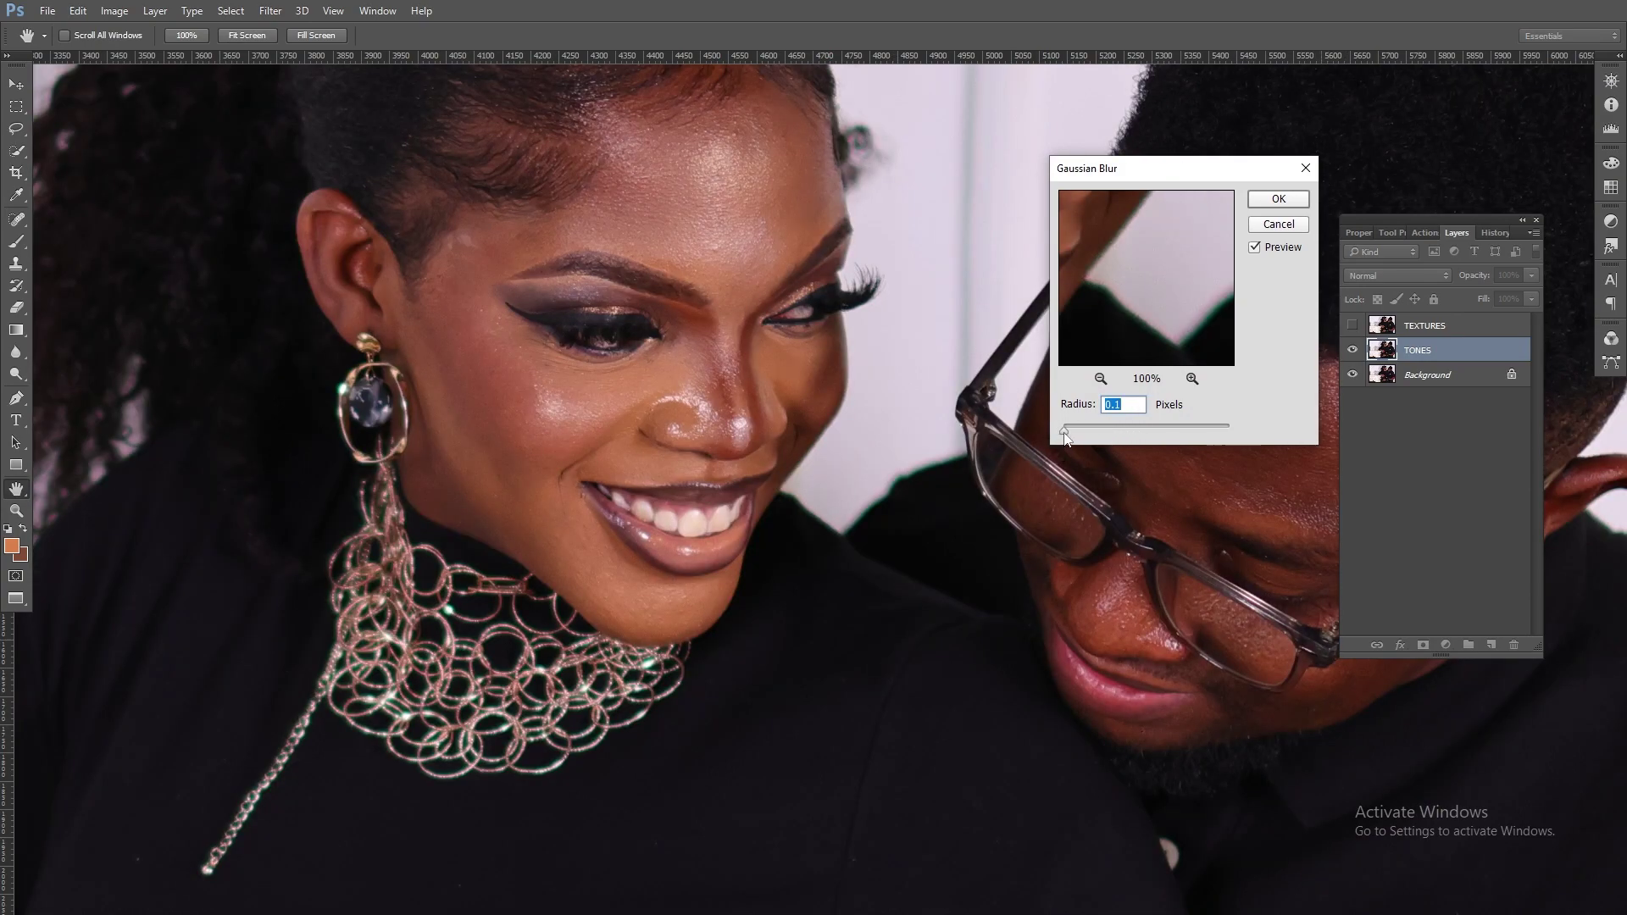
Preview several blur radii, then apply a 5.7-pixel Gaussian Blur to TONES
drag(1064, 429, 1126, 426)
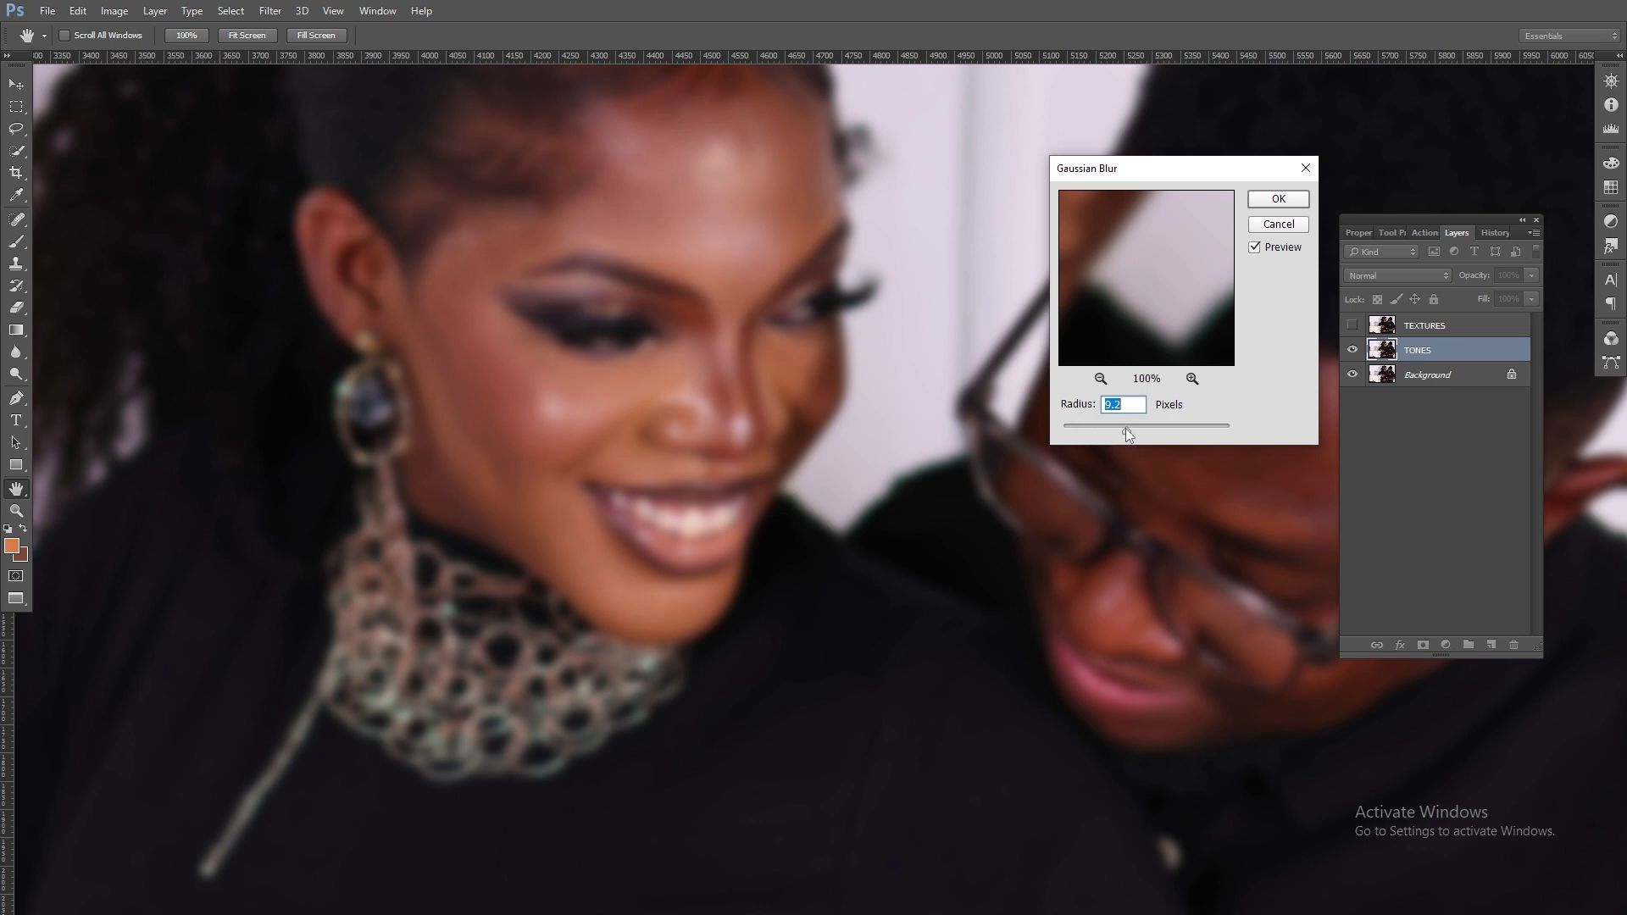
drag(1127, 425, 1037, 427)
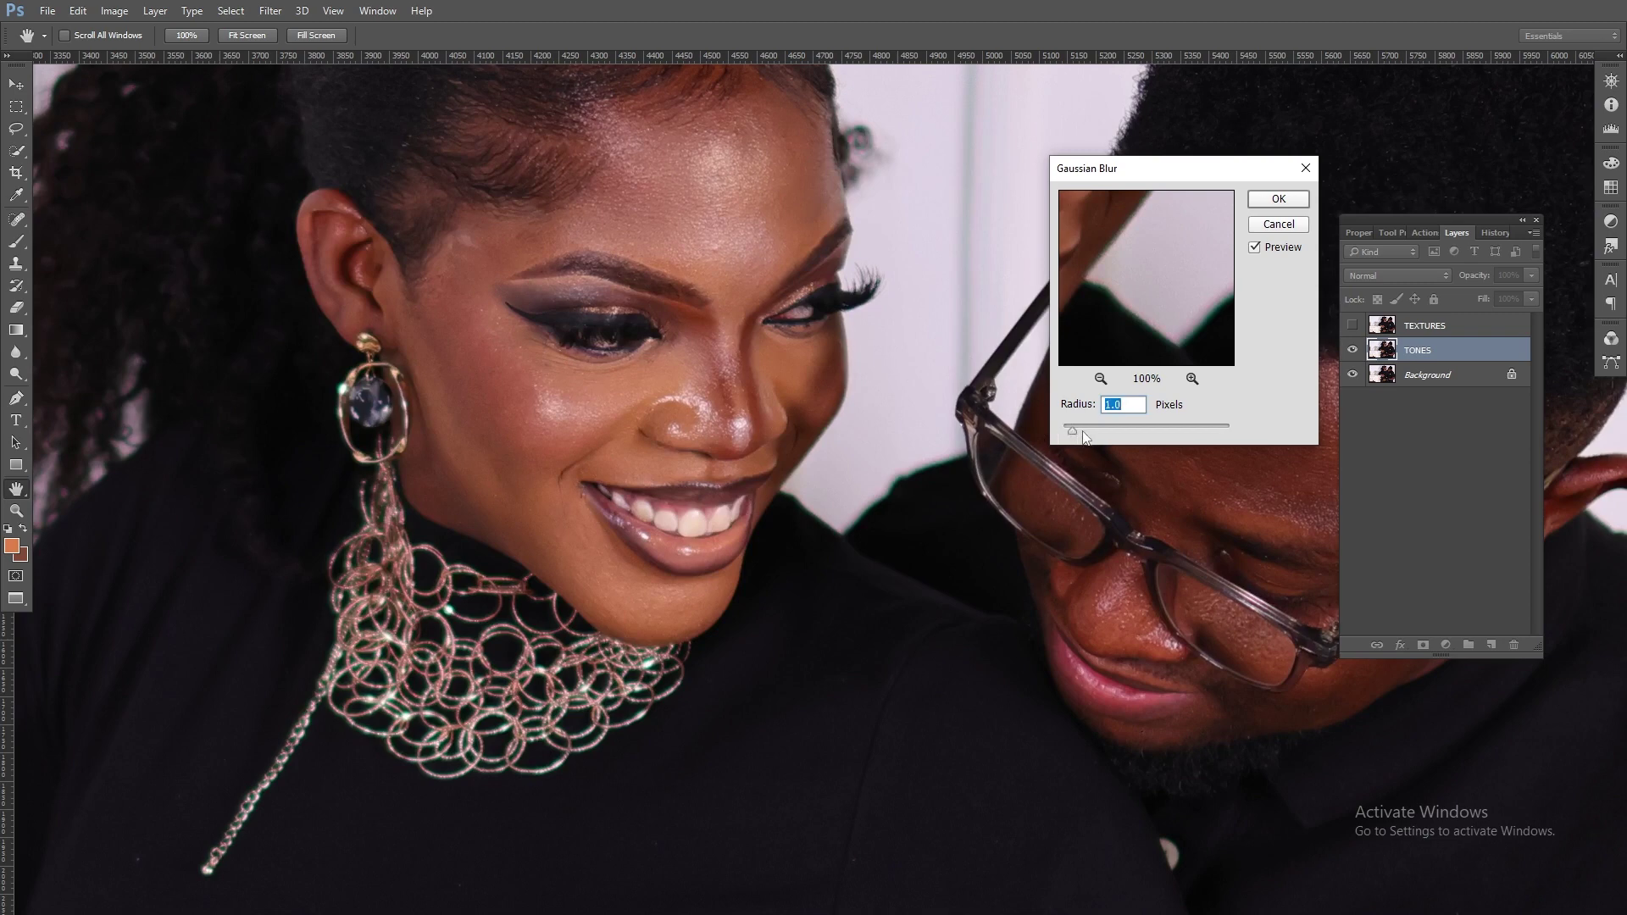
drag(1084, 436, 1096, 440)
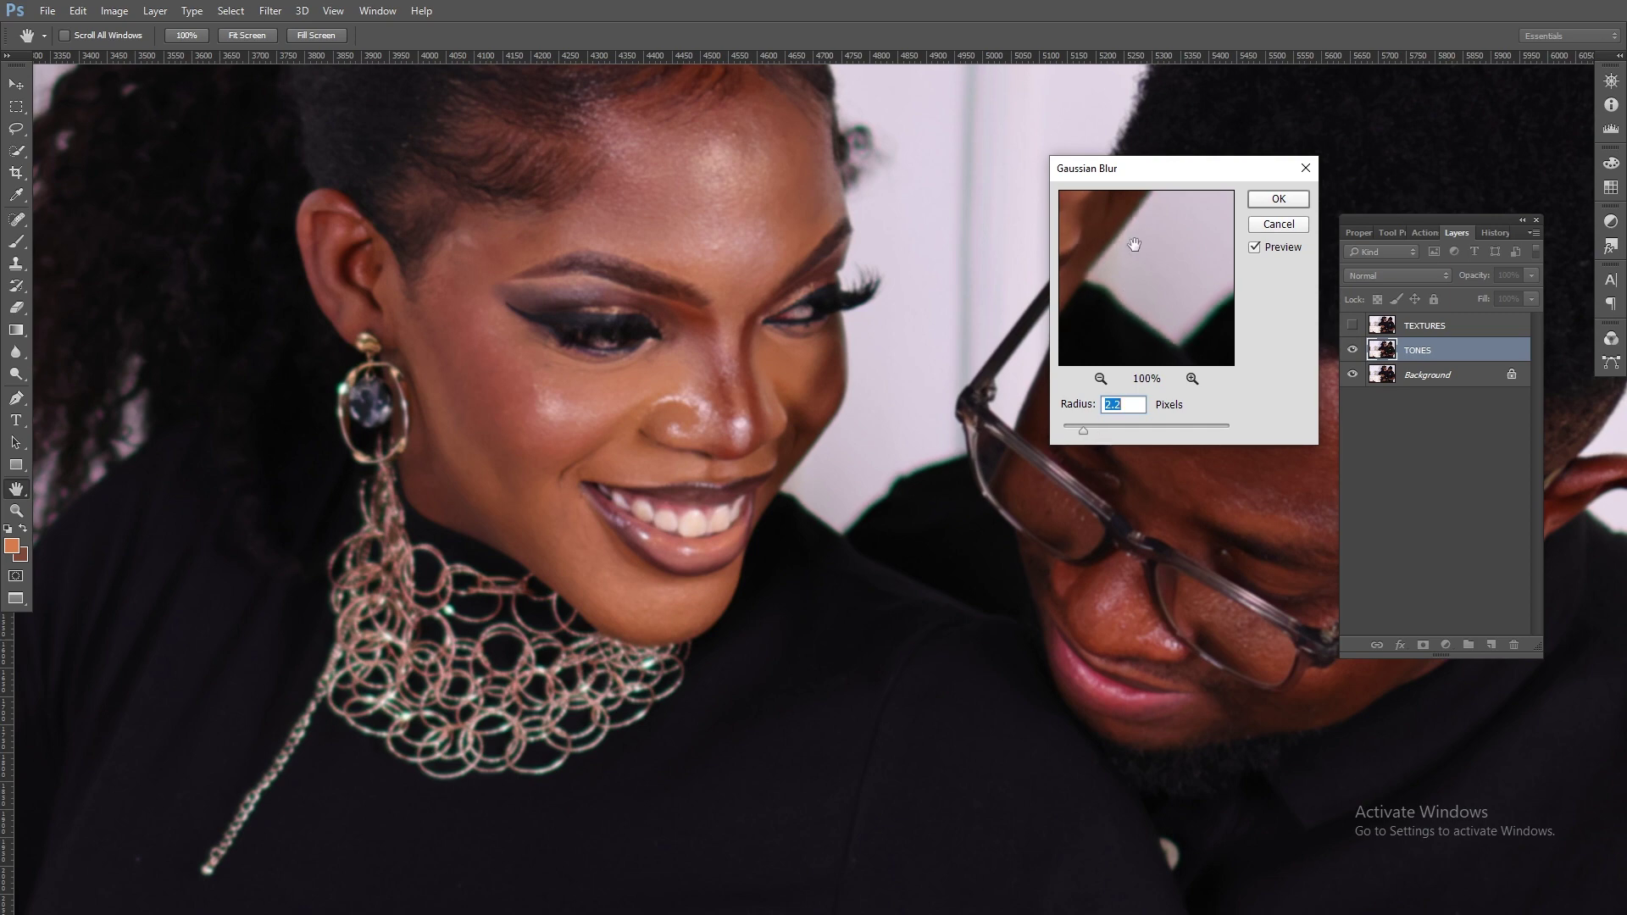
drag(1133, 243, 1151, 312)
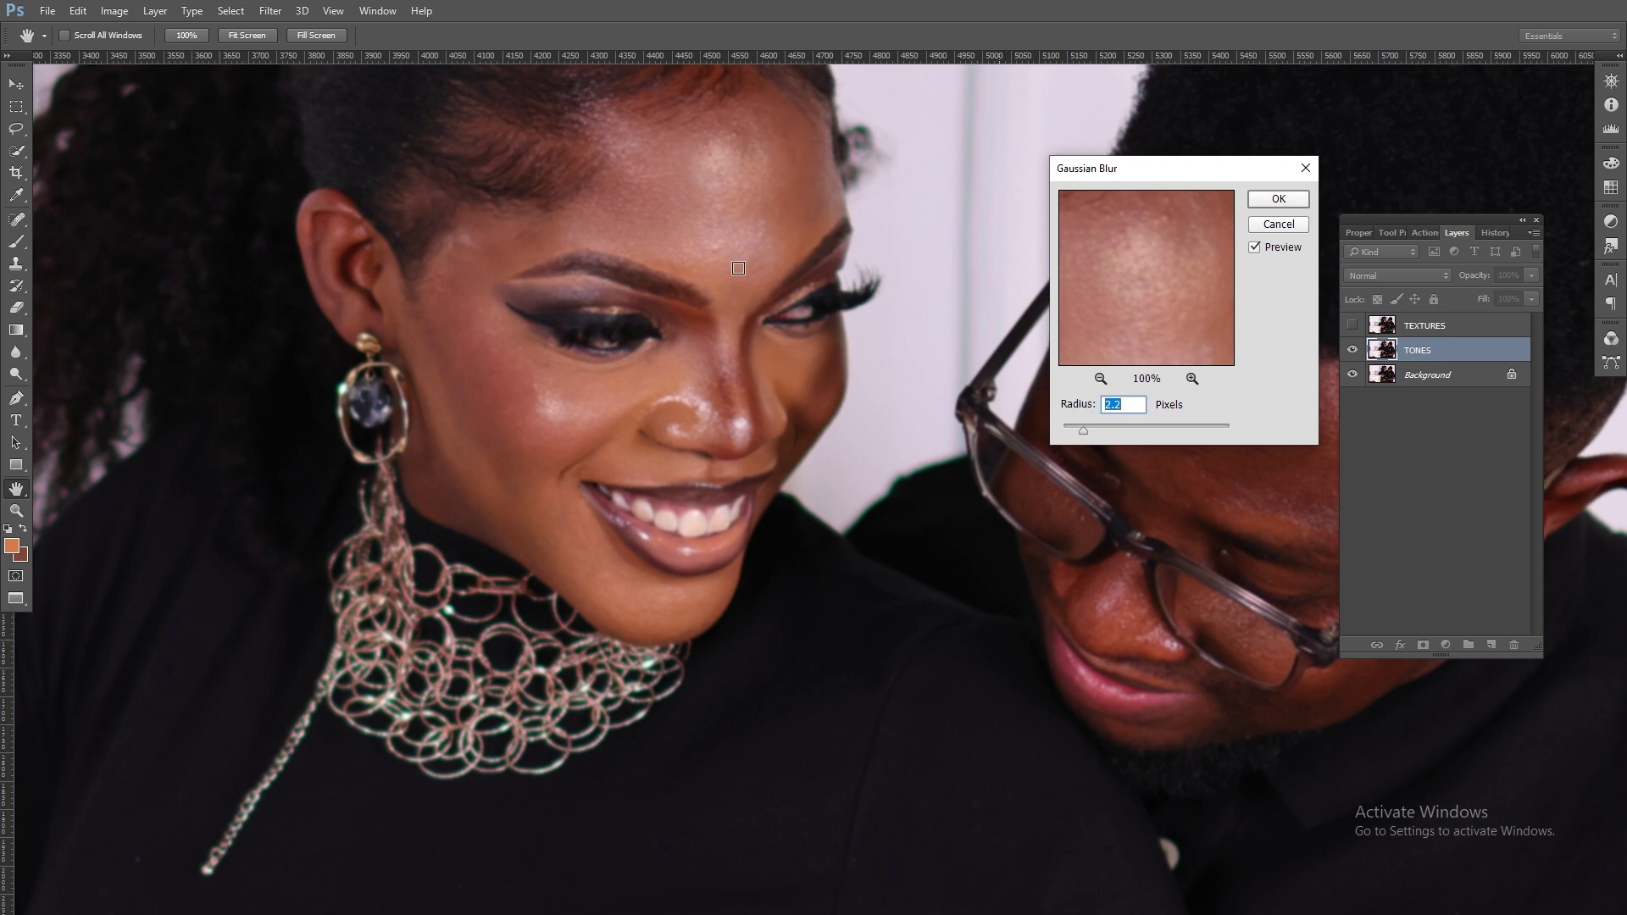
drag(1084, 430, 1065, 430)
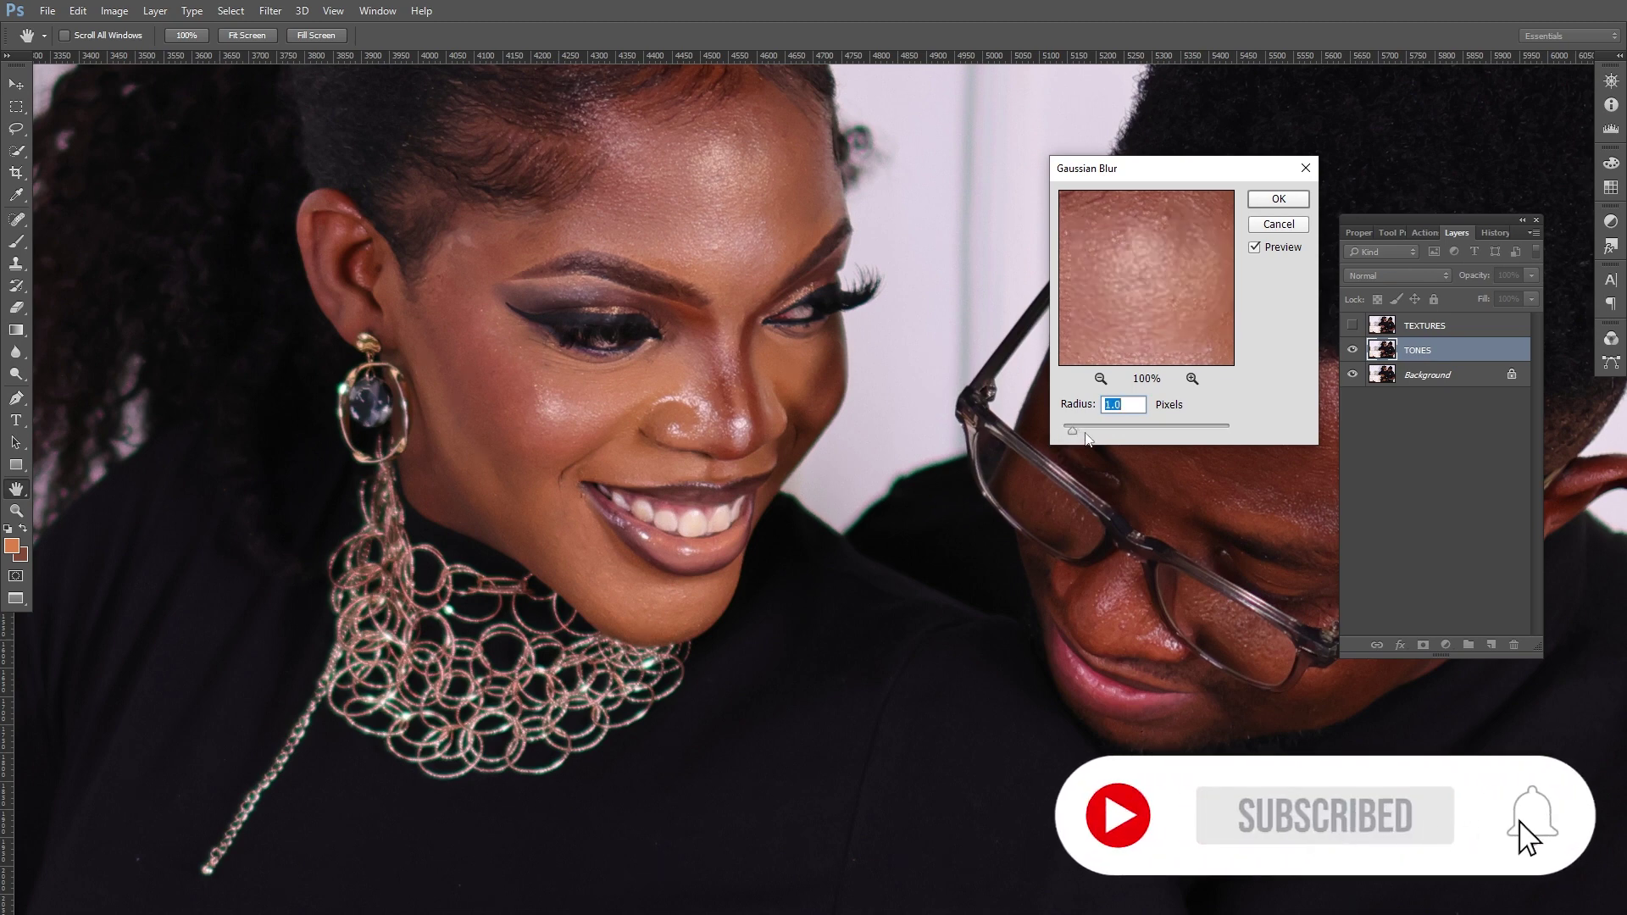
drag(1071, 430, 1106, 437)
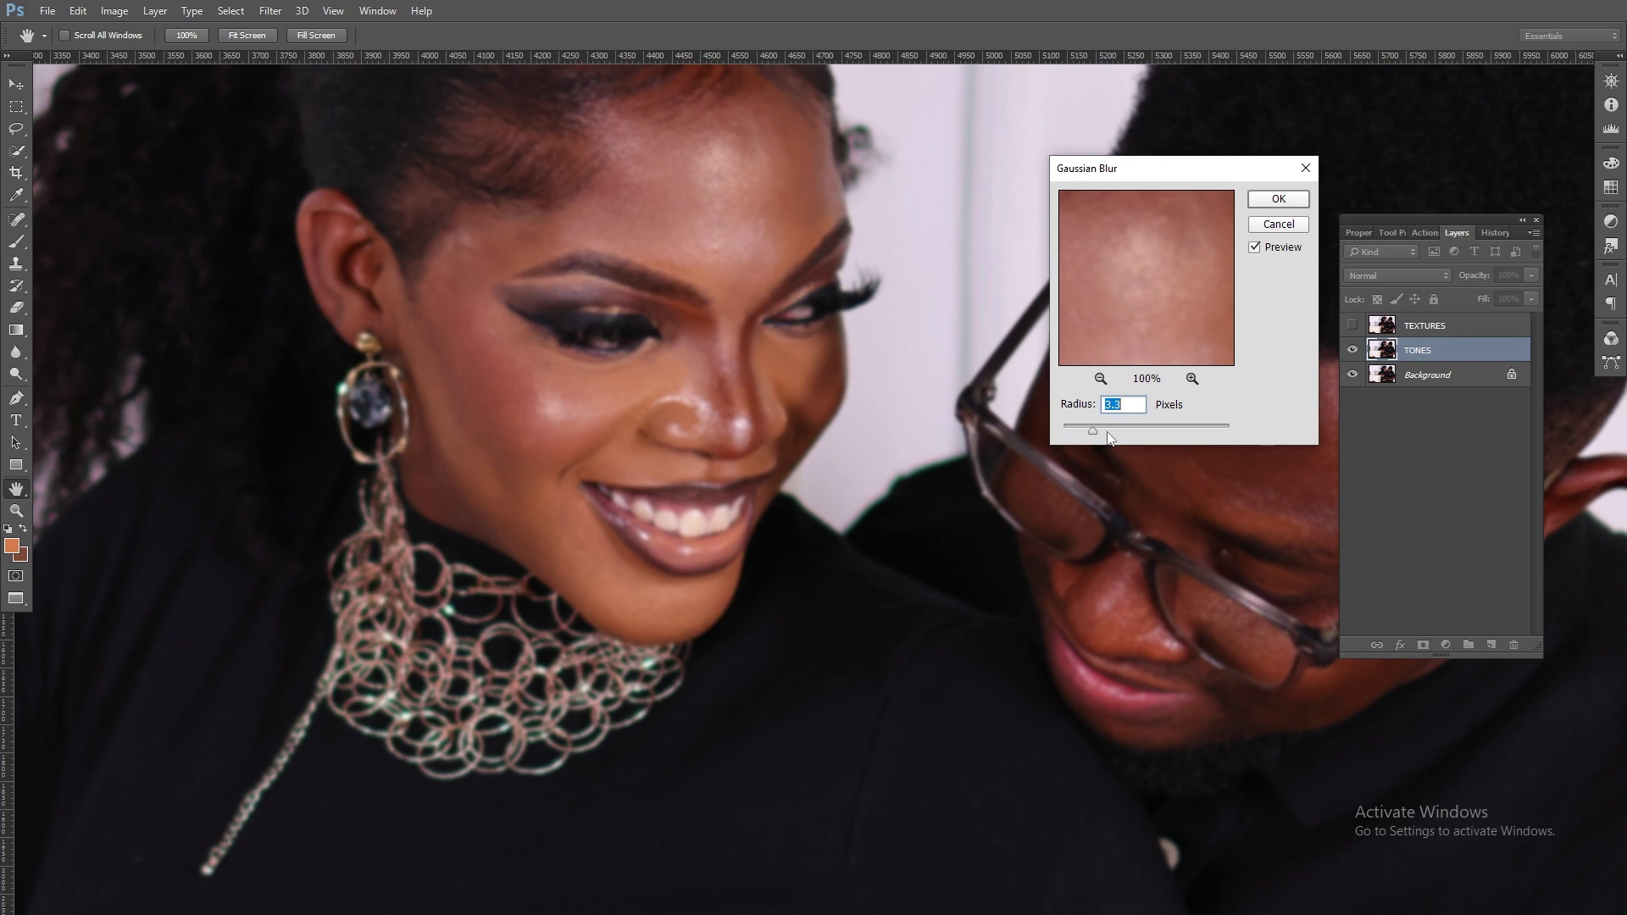
click(1101, 430)
click(1111, 428)
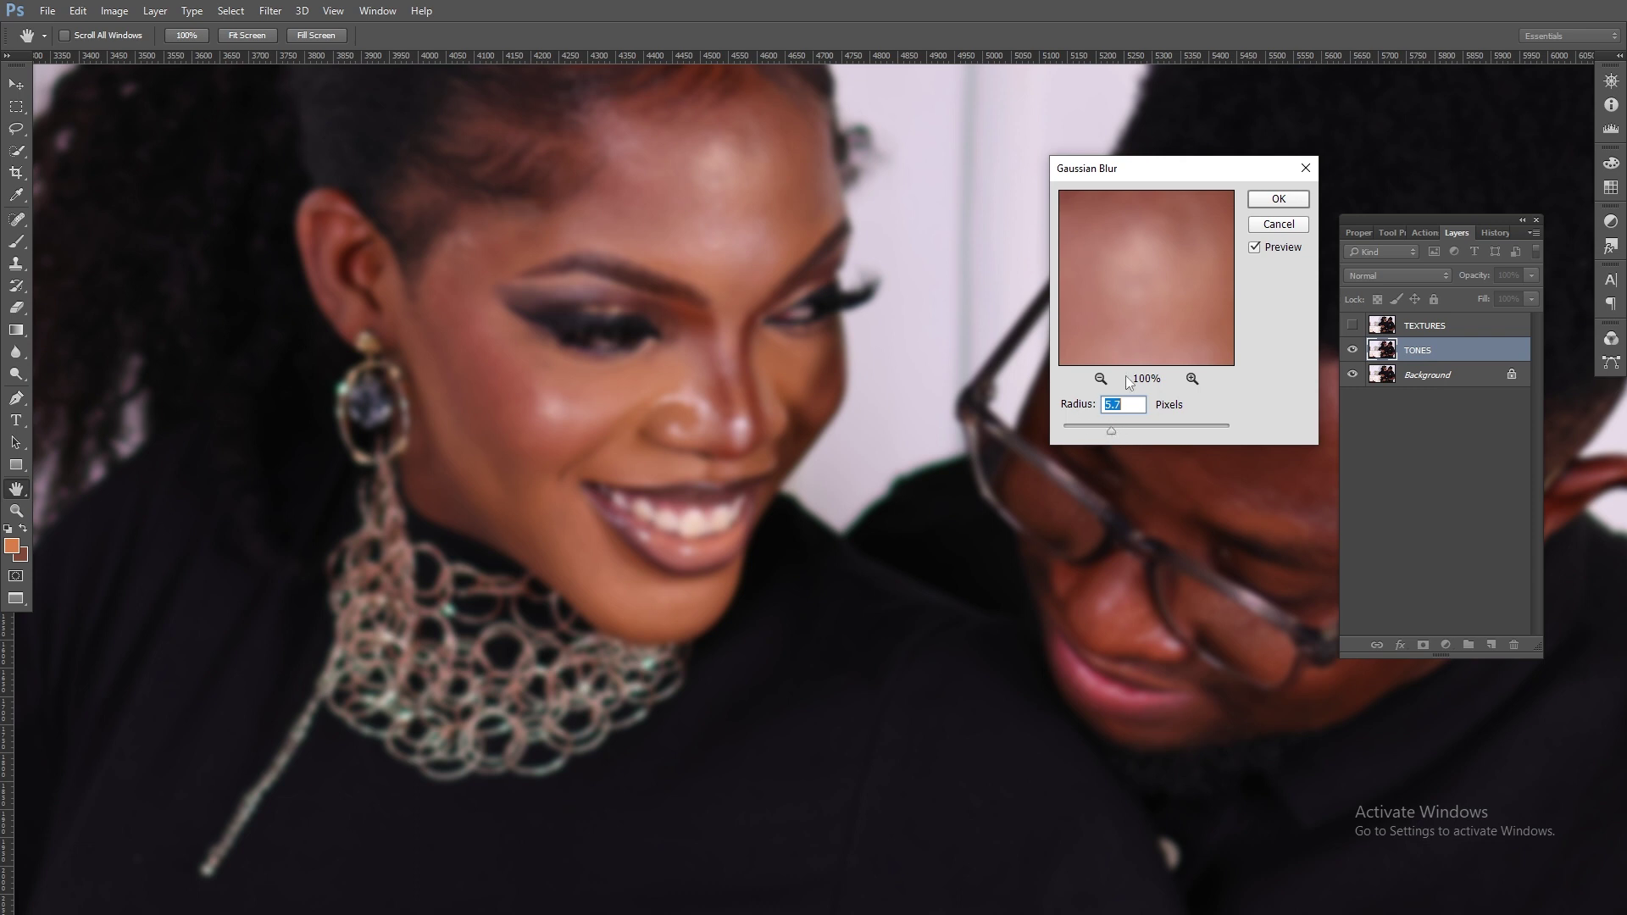
click(1275, 200)
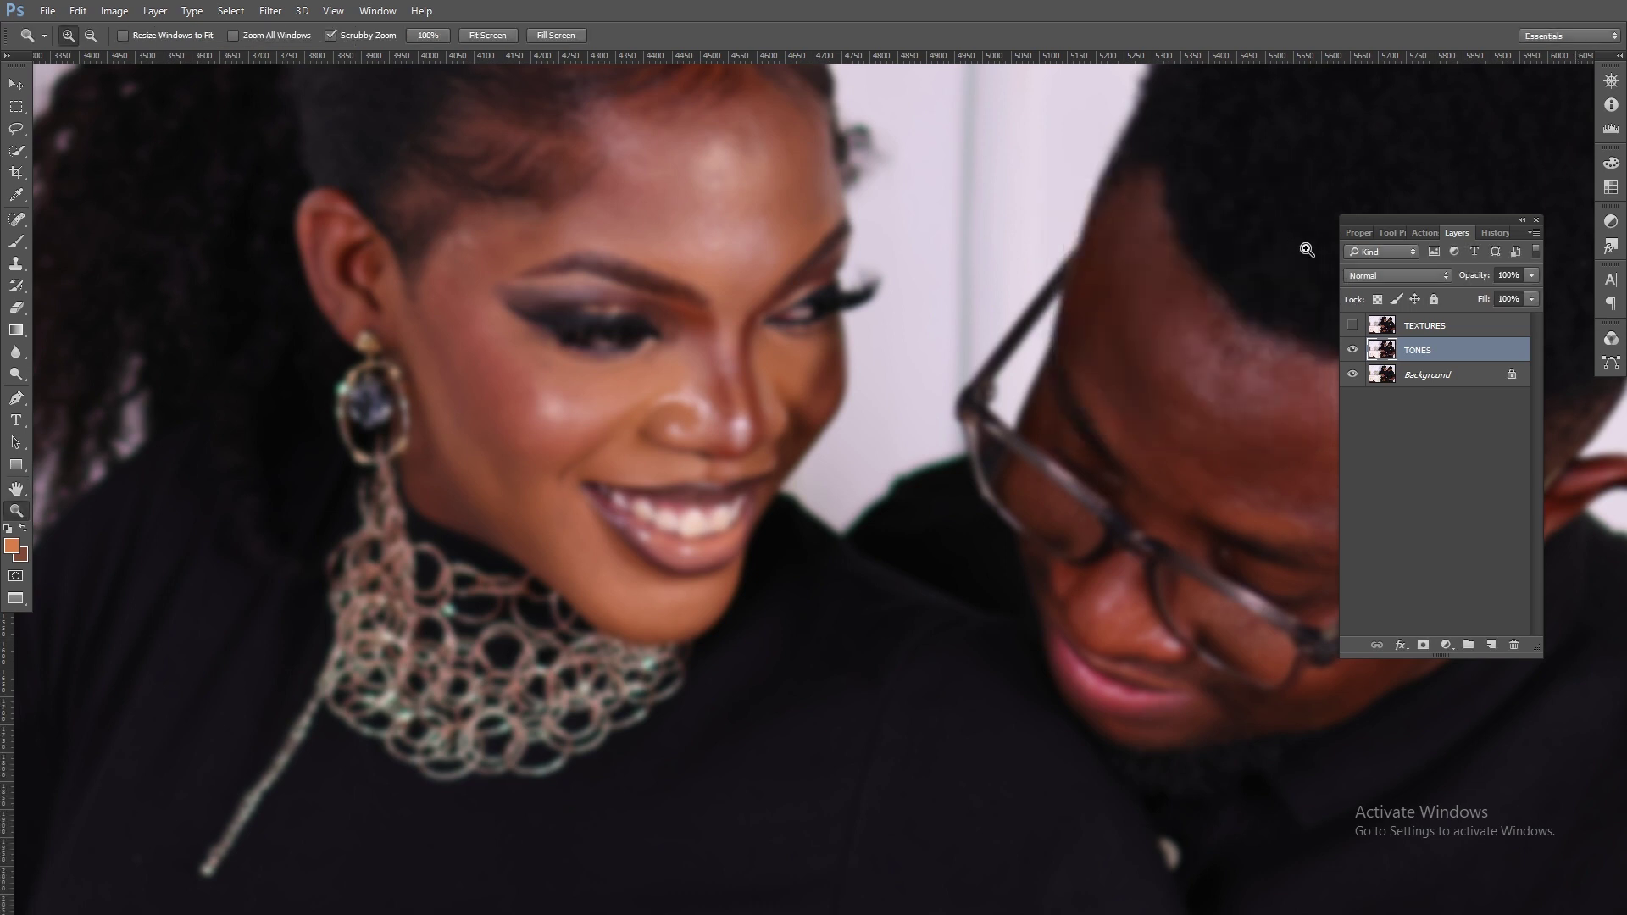
Apply Image on TEXTURES, subtracting TONES with Scale 2 and Offset 128
click(1353, 326)
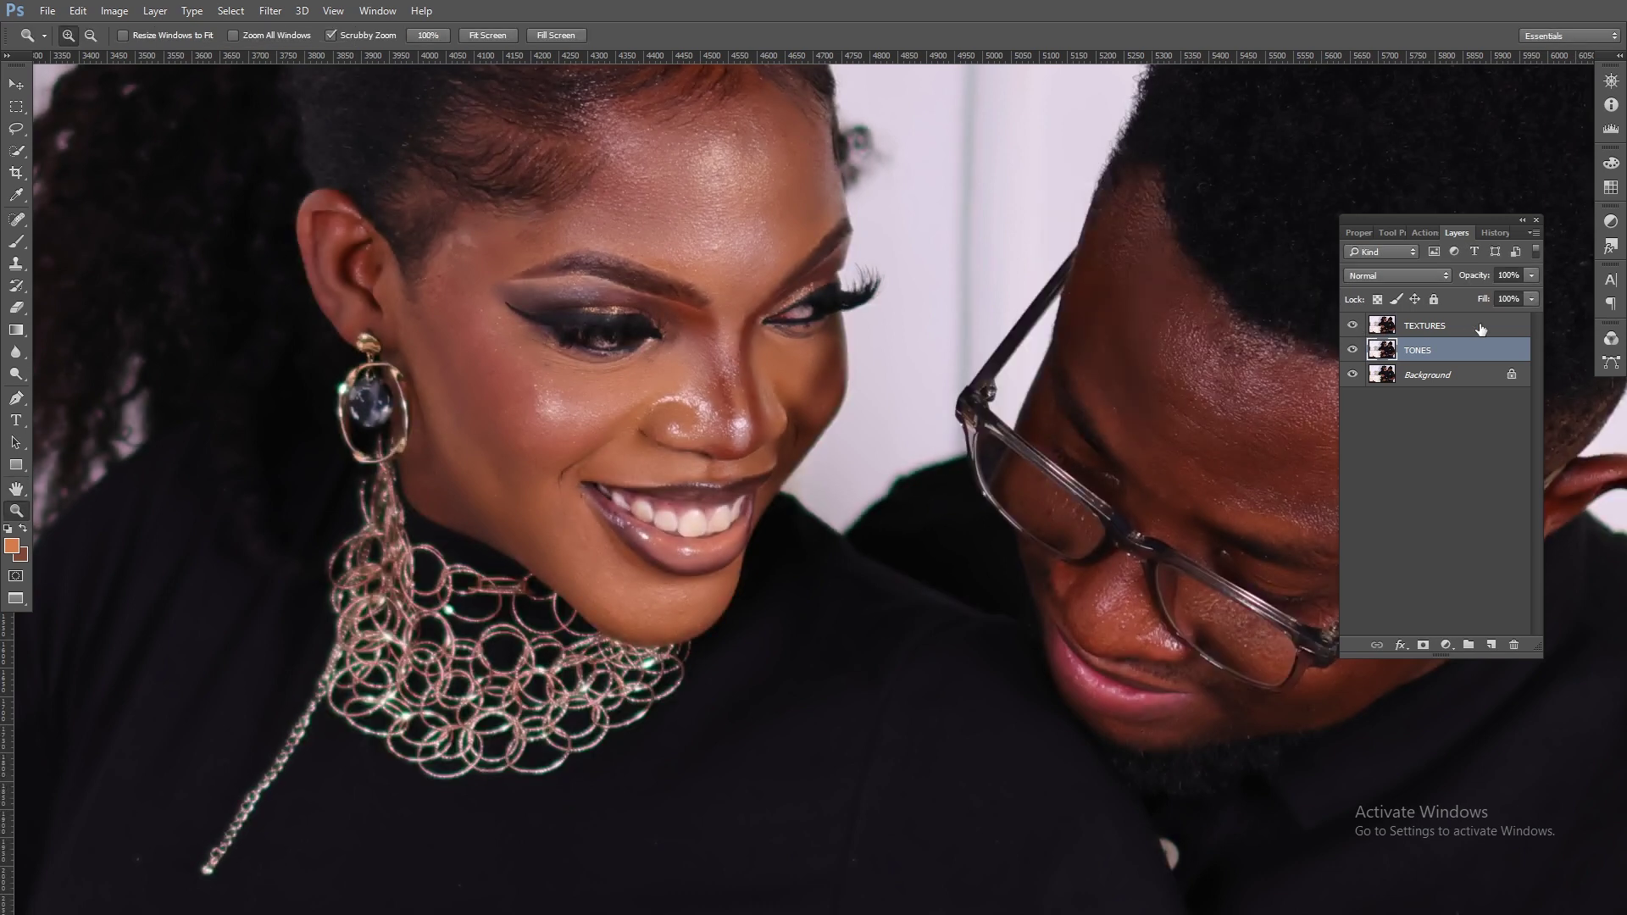
click(1454, 327)
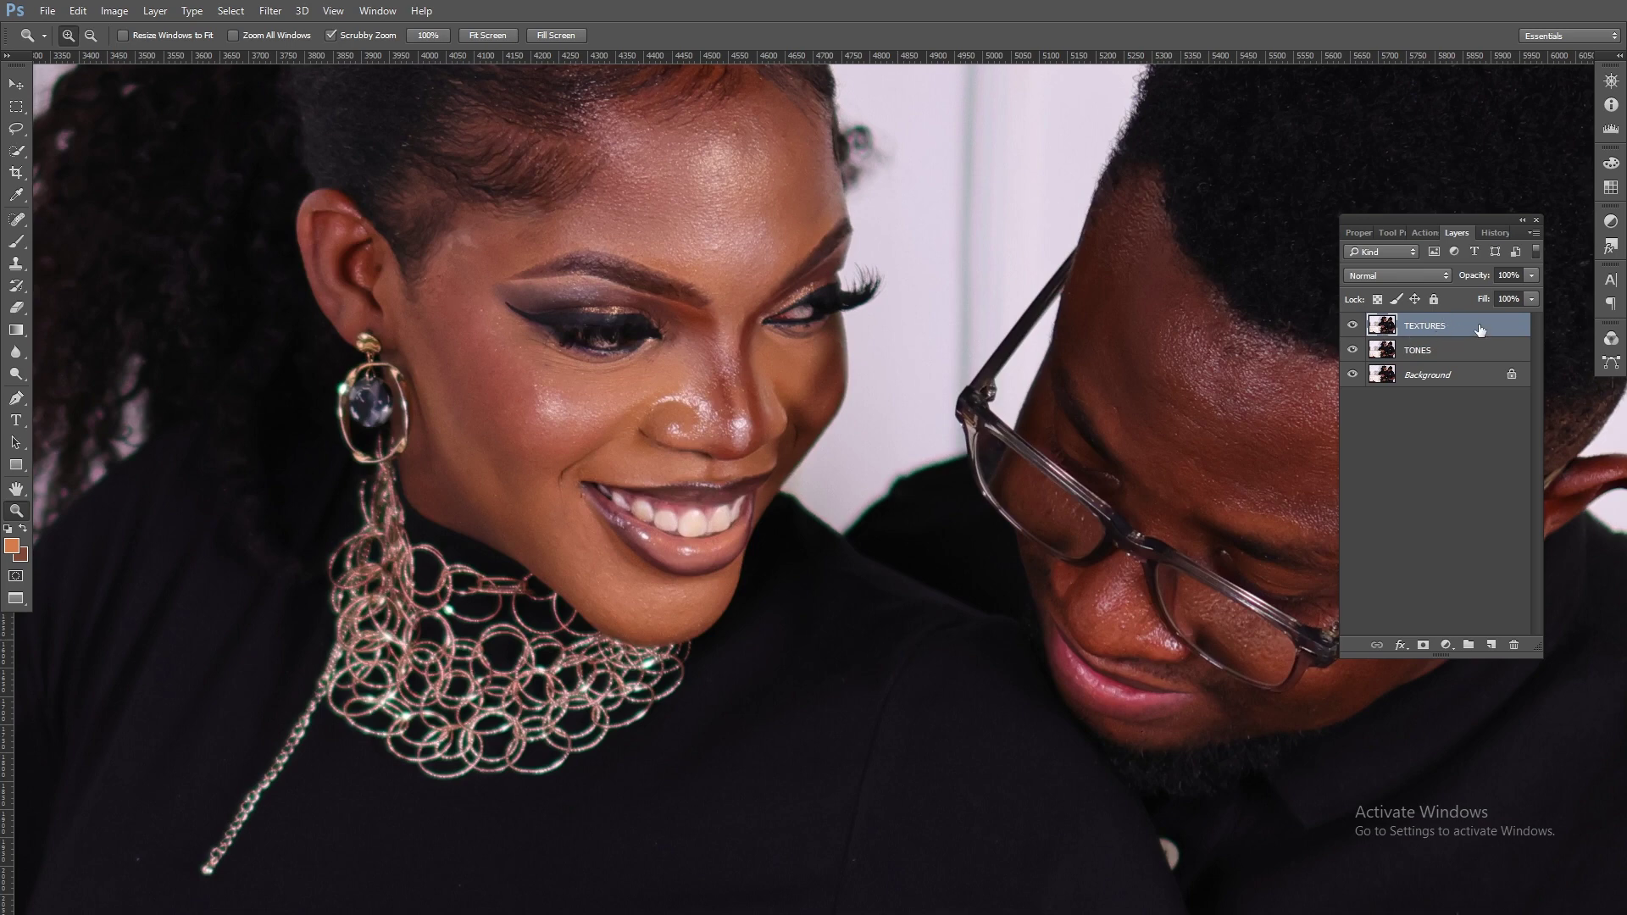
click(114, 10)
click(174, 253)
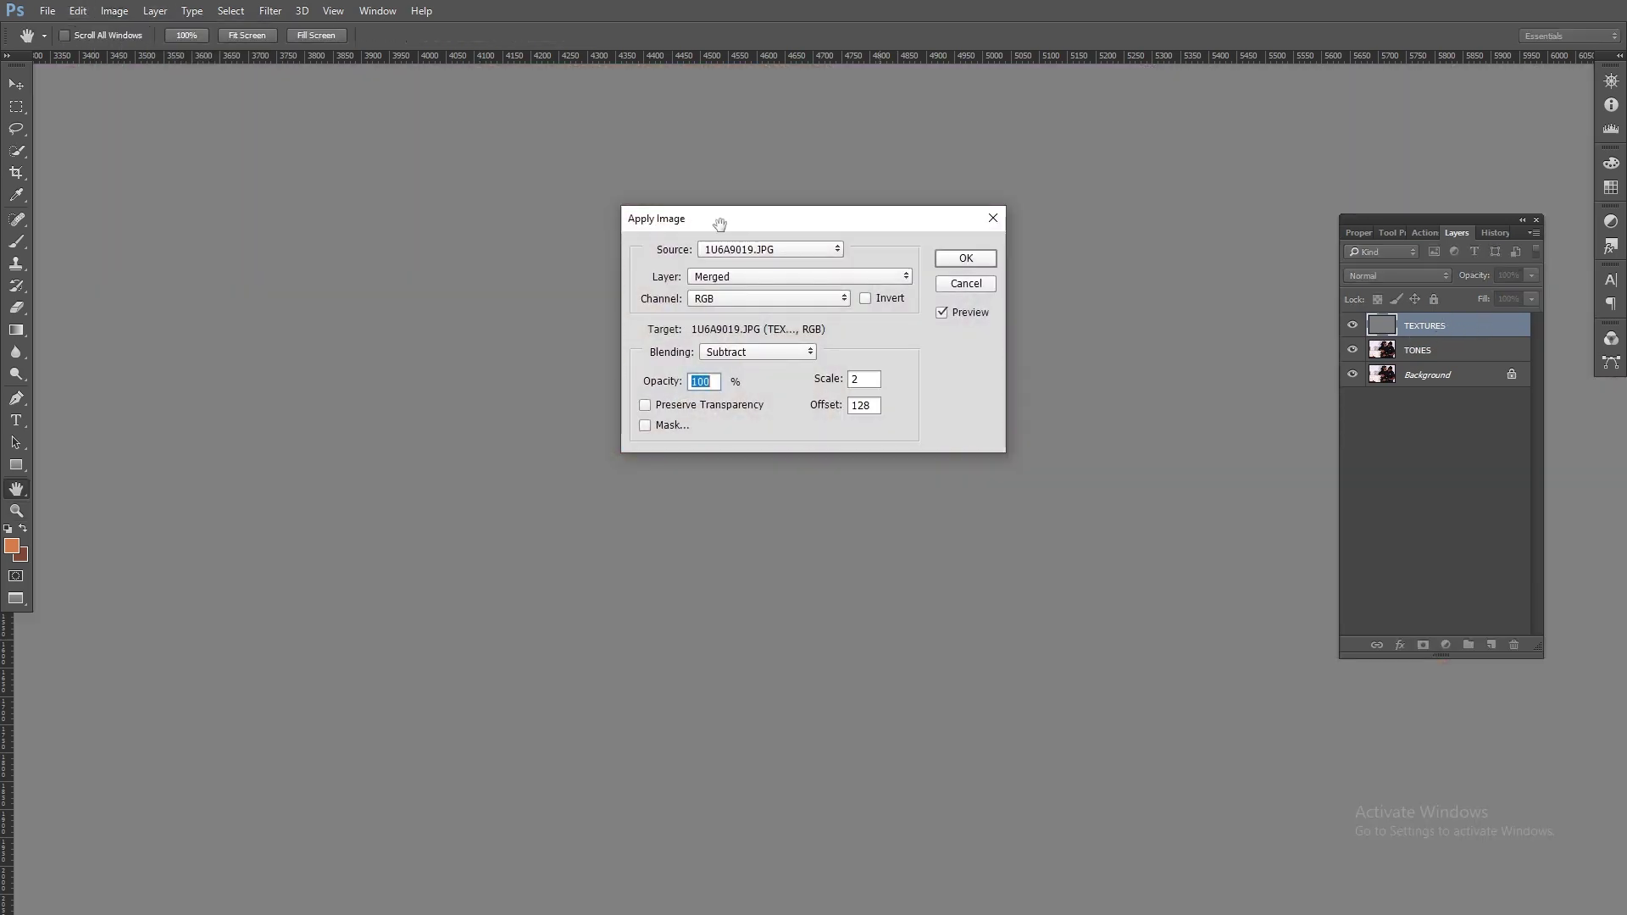
click(907, 277)
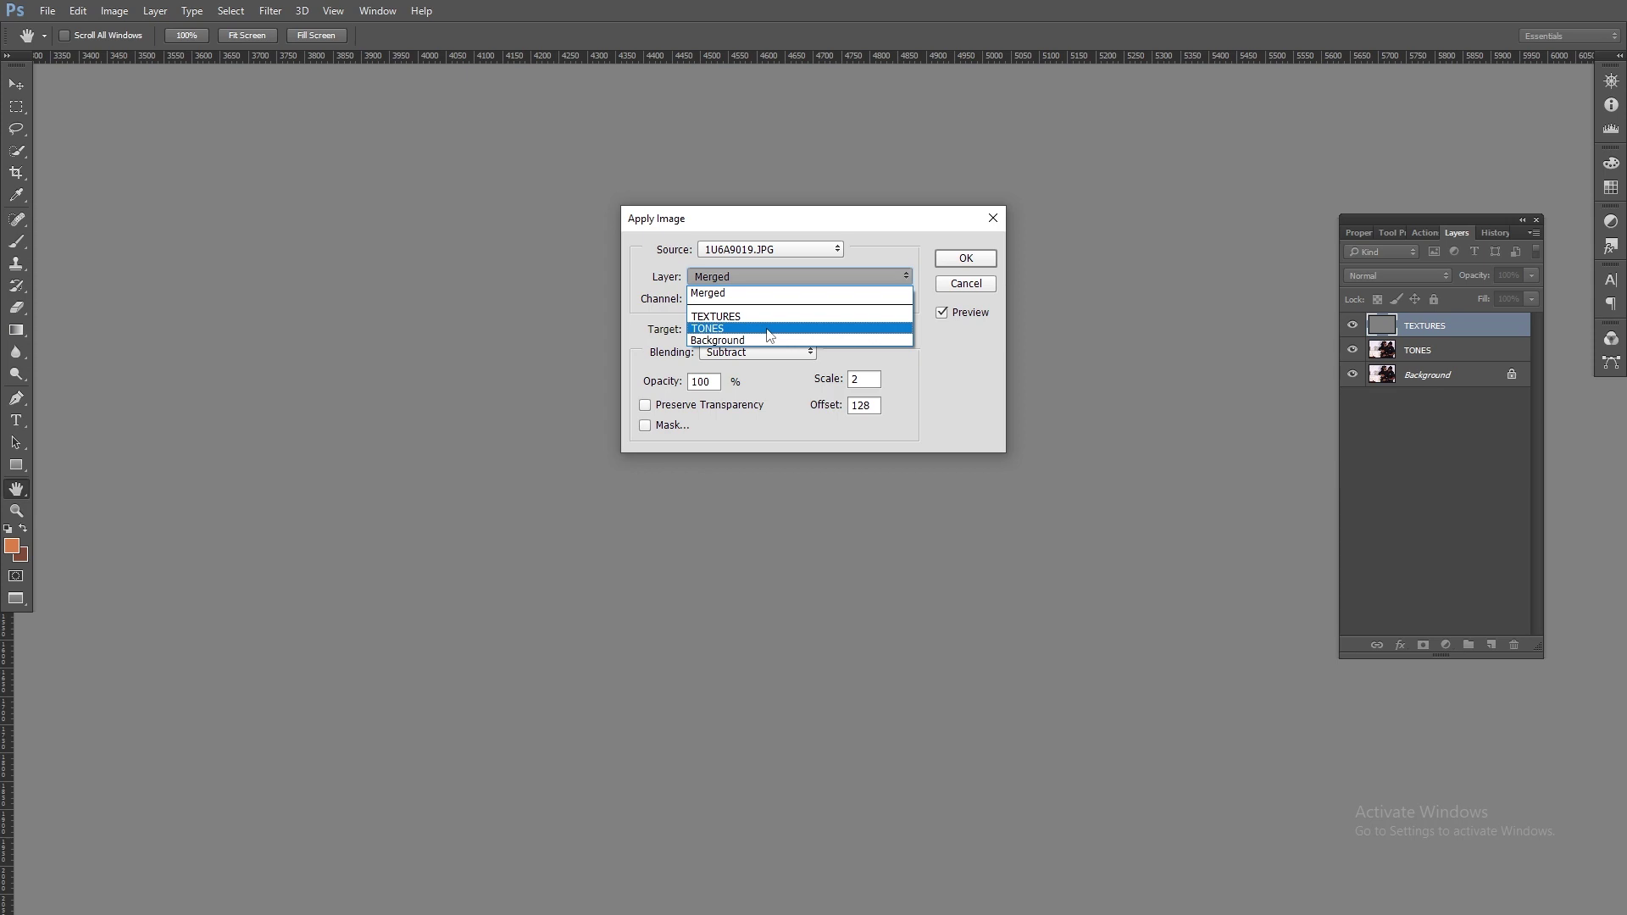
click(769, 329)
click(811, 356)
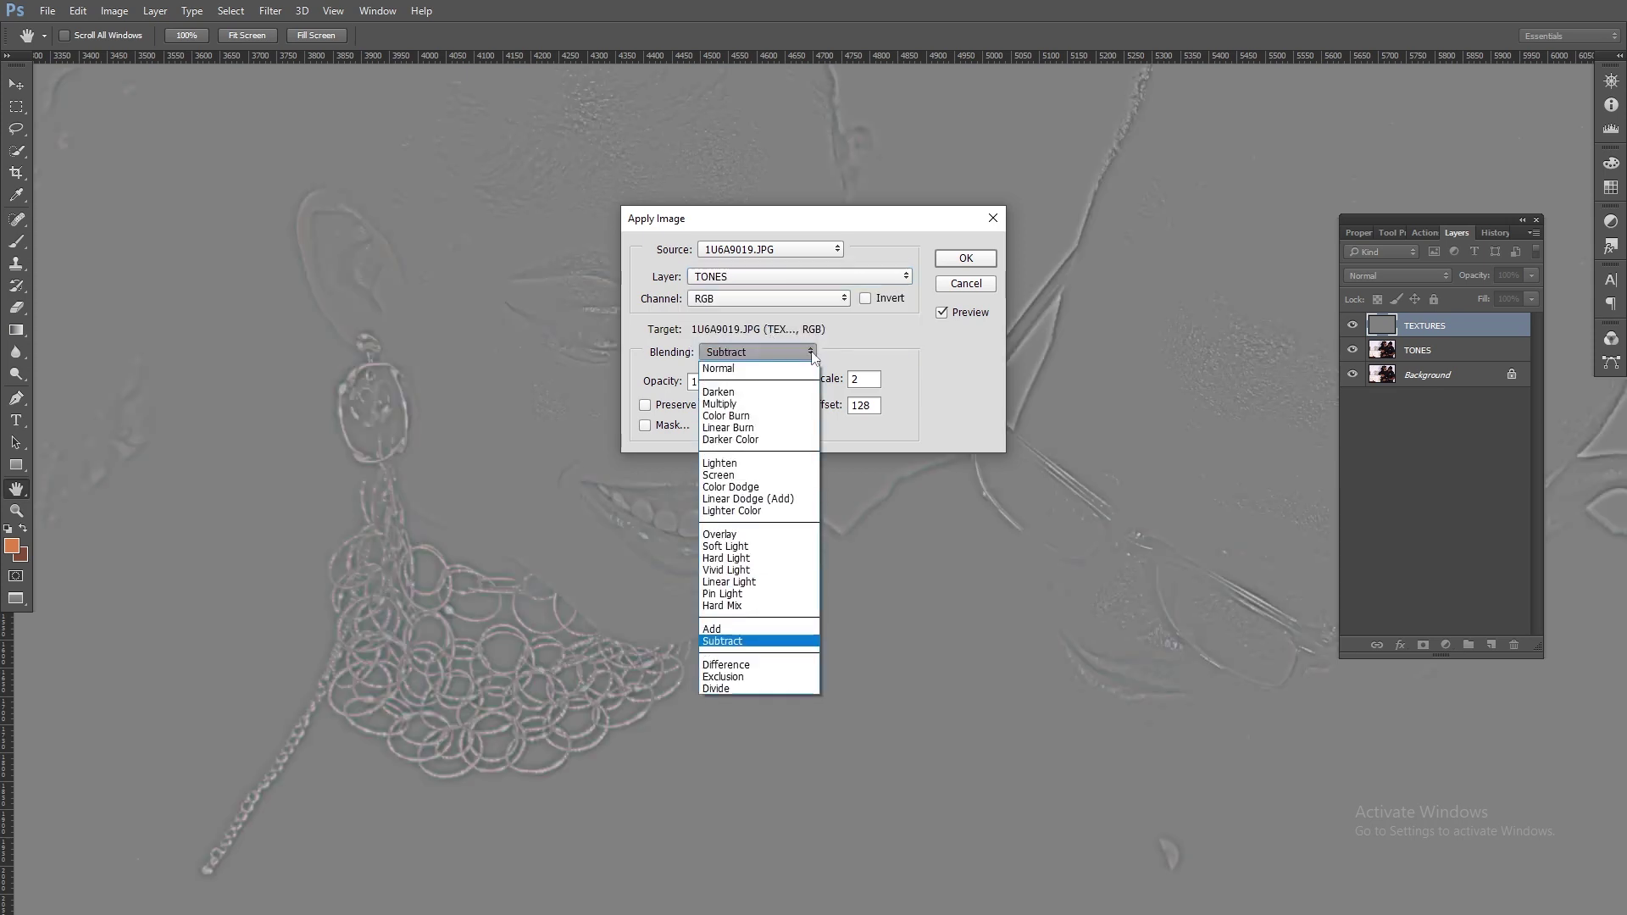
click(730, 637)
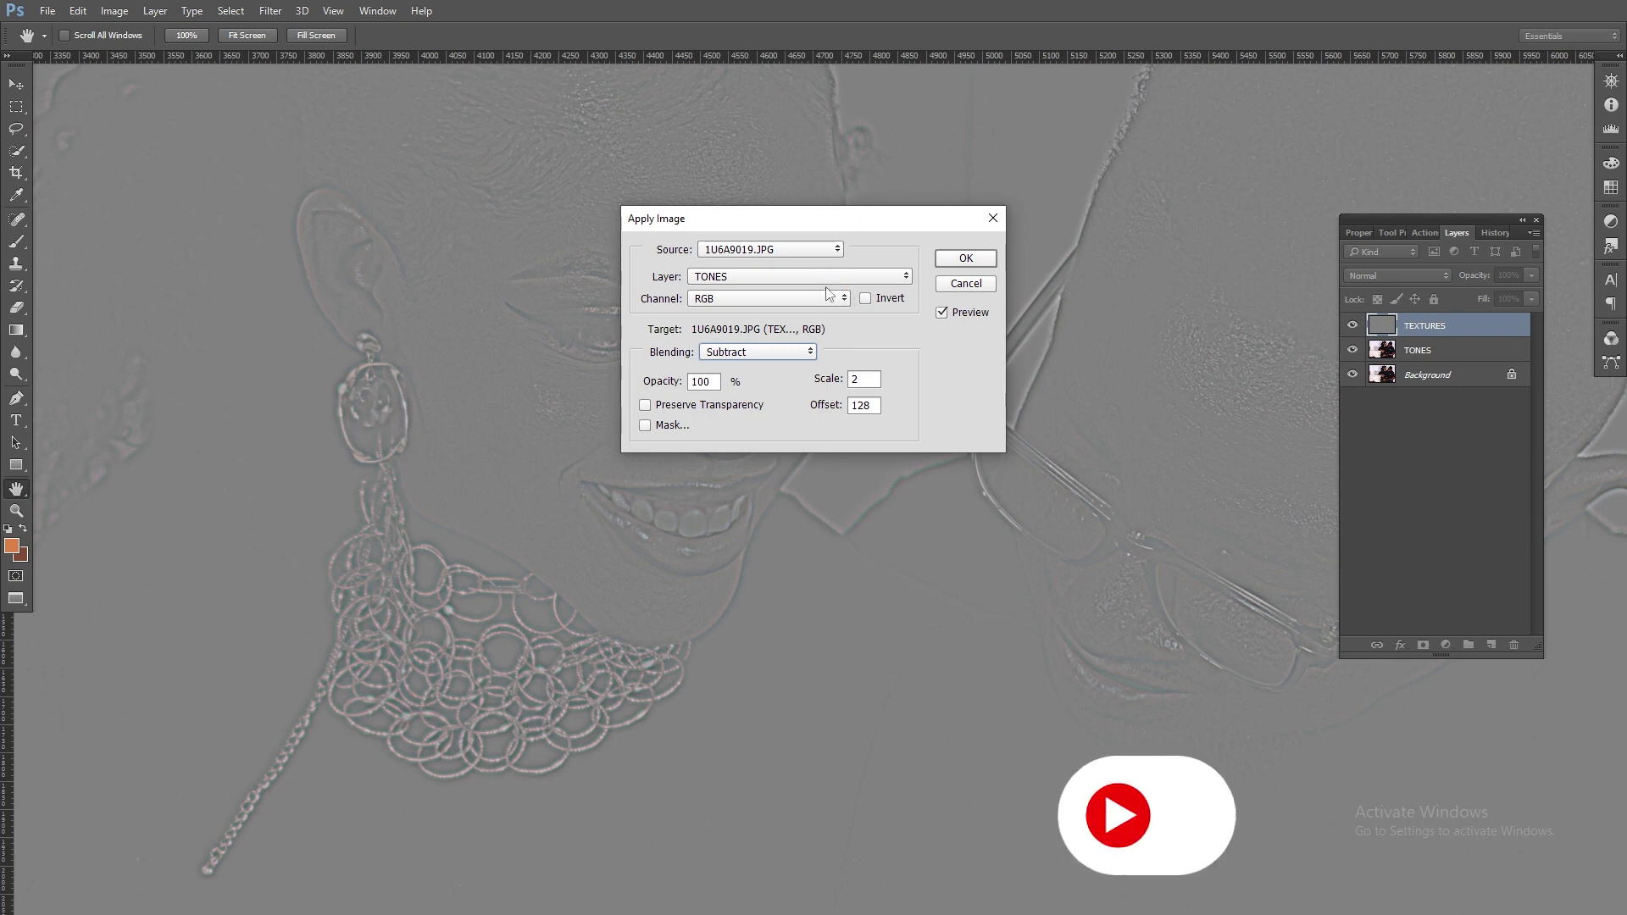
click(907, 280)
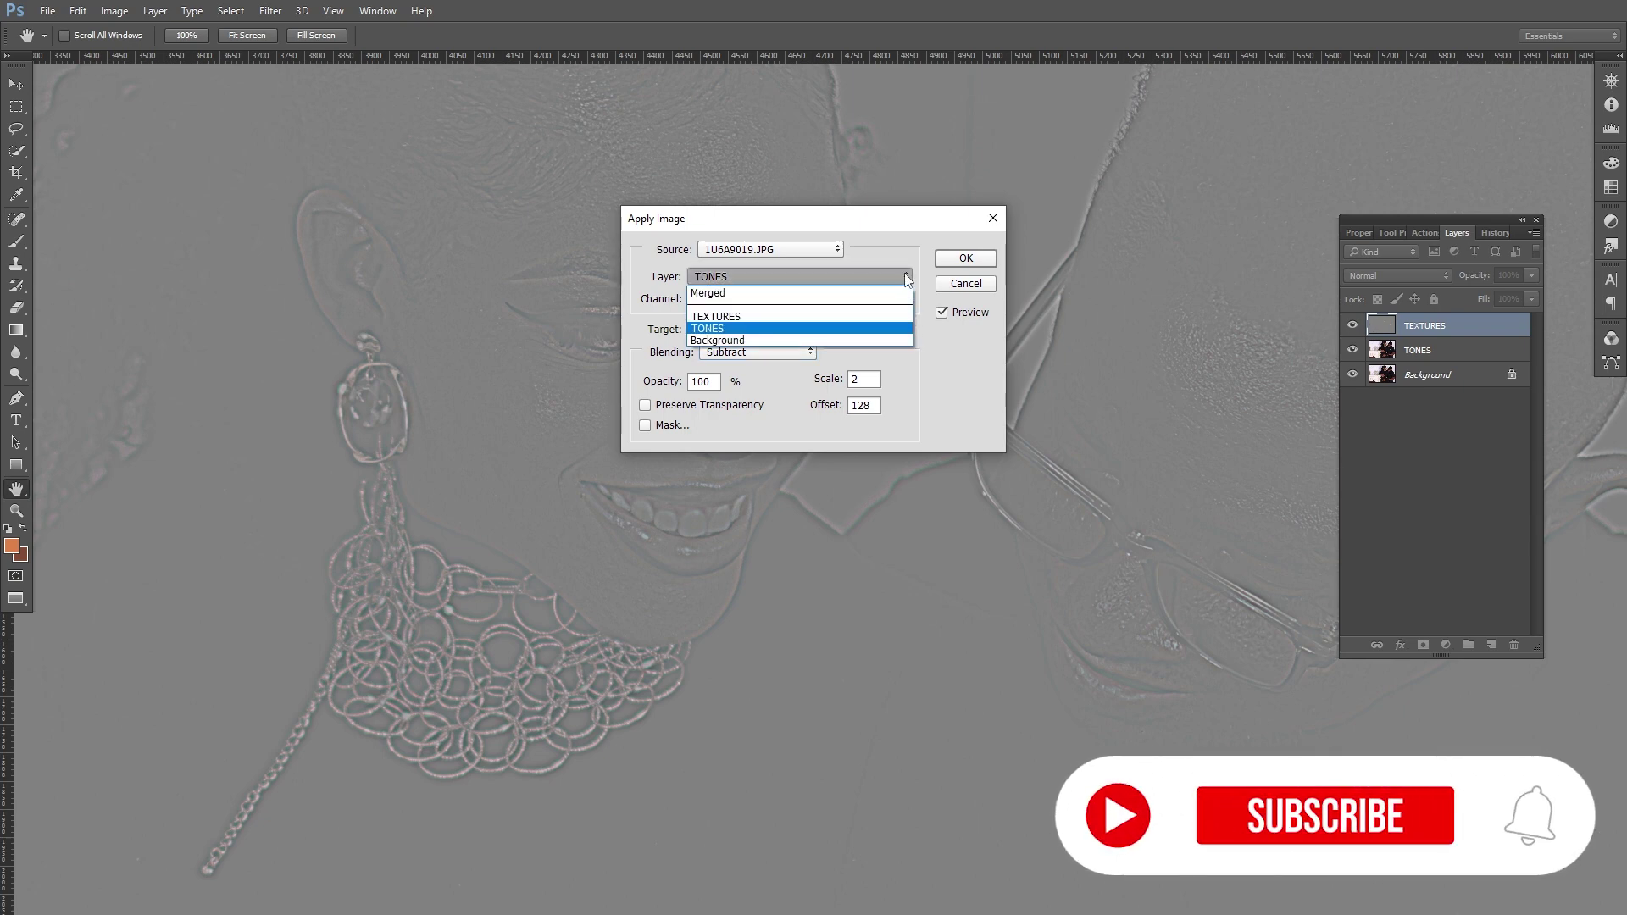
click(748, 336)
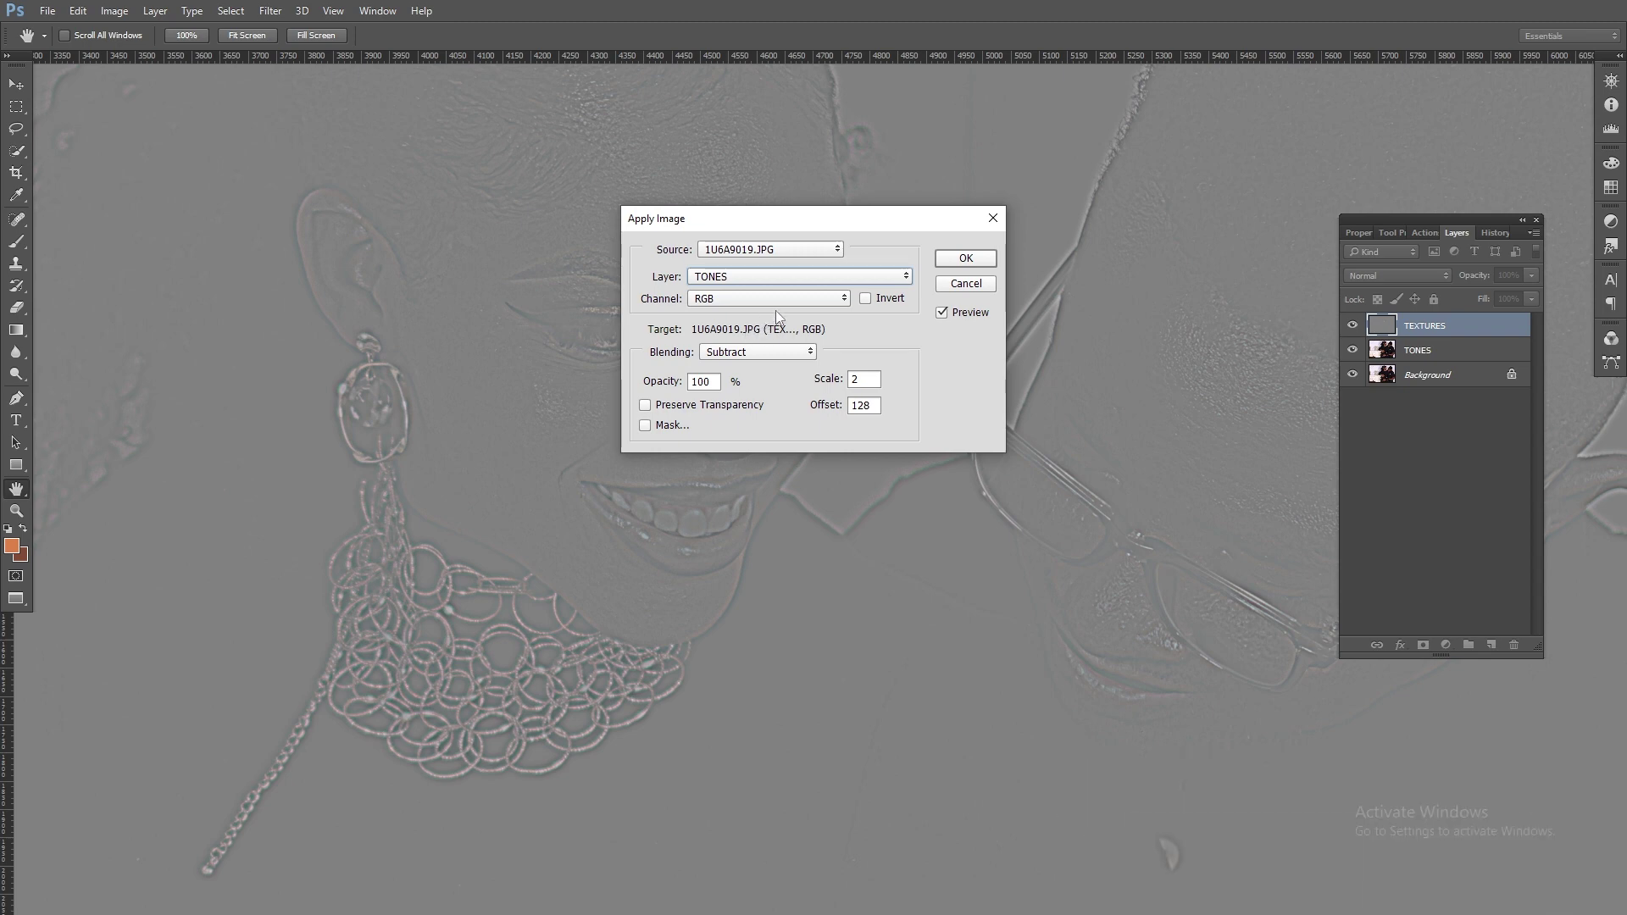
click(966, 259)
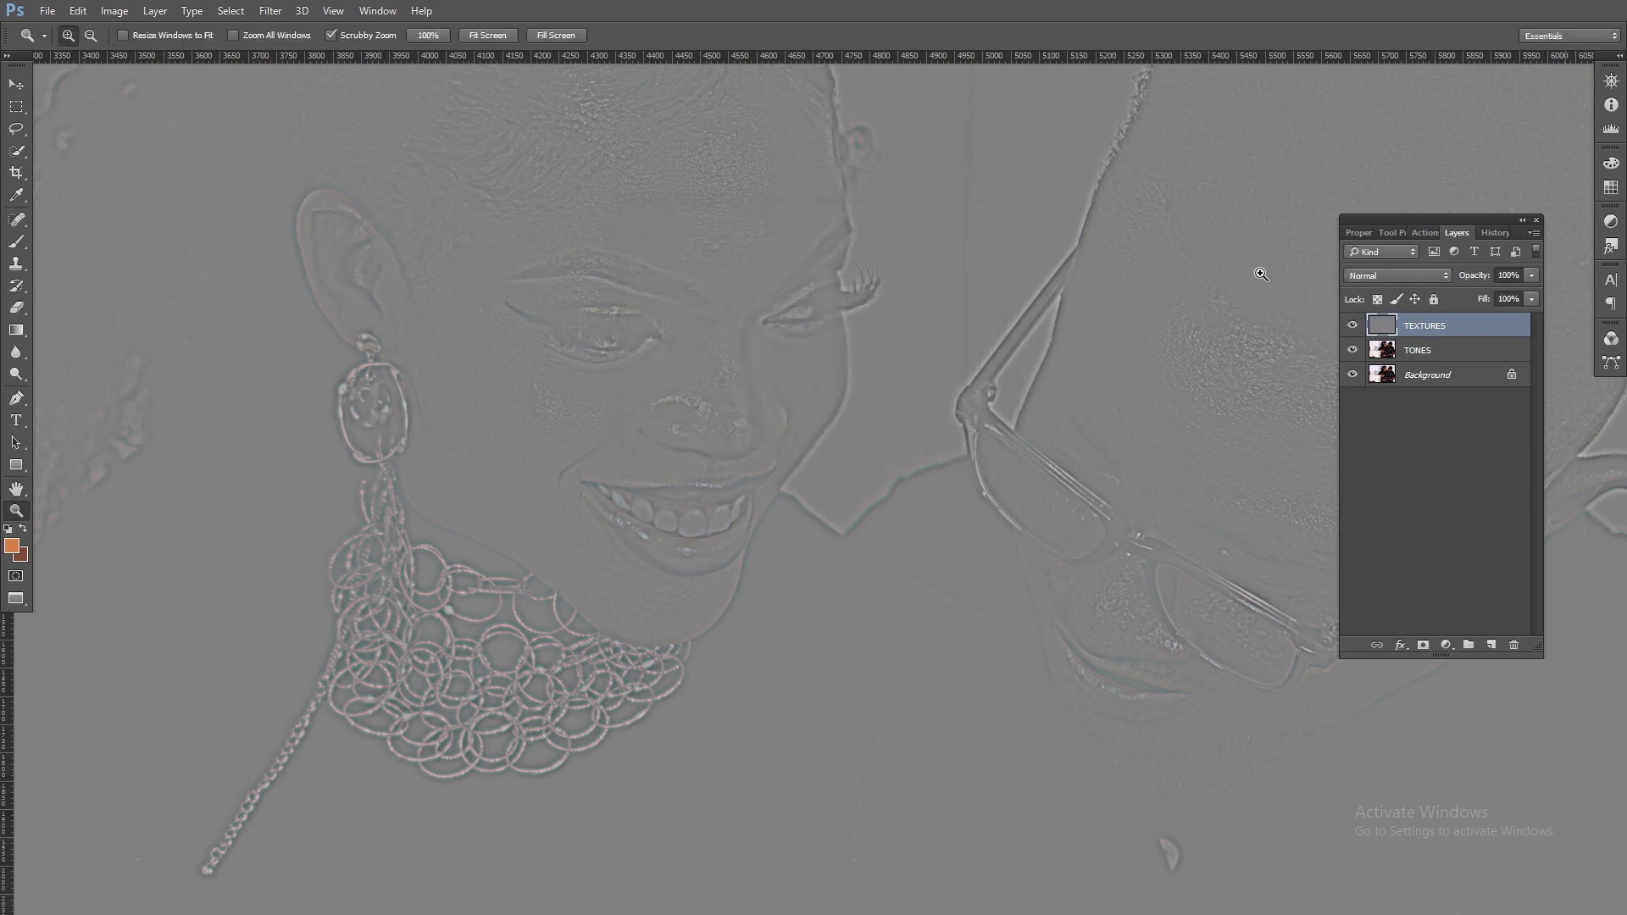
Set TEXTURES to Linear Light blending and group it with TONES
click(1446, 277)
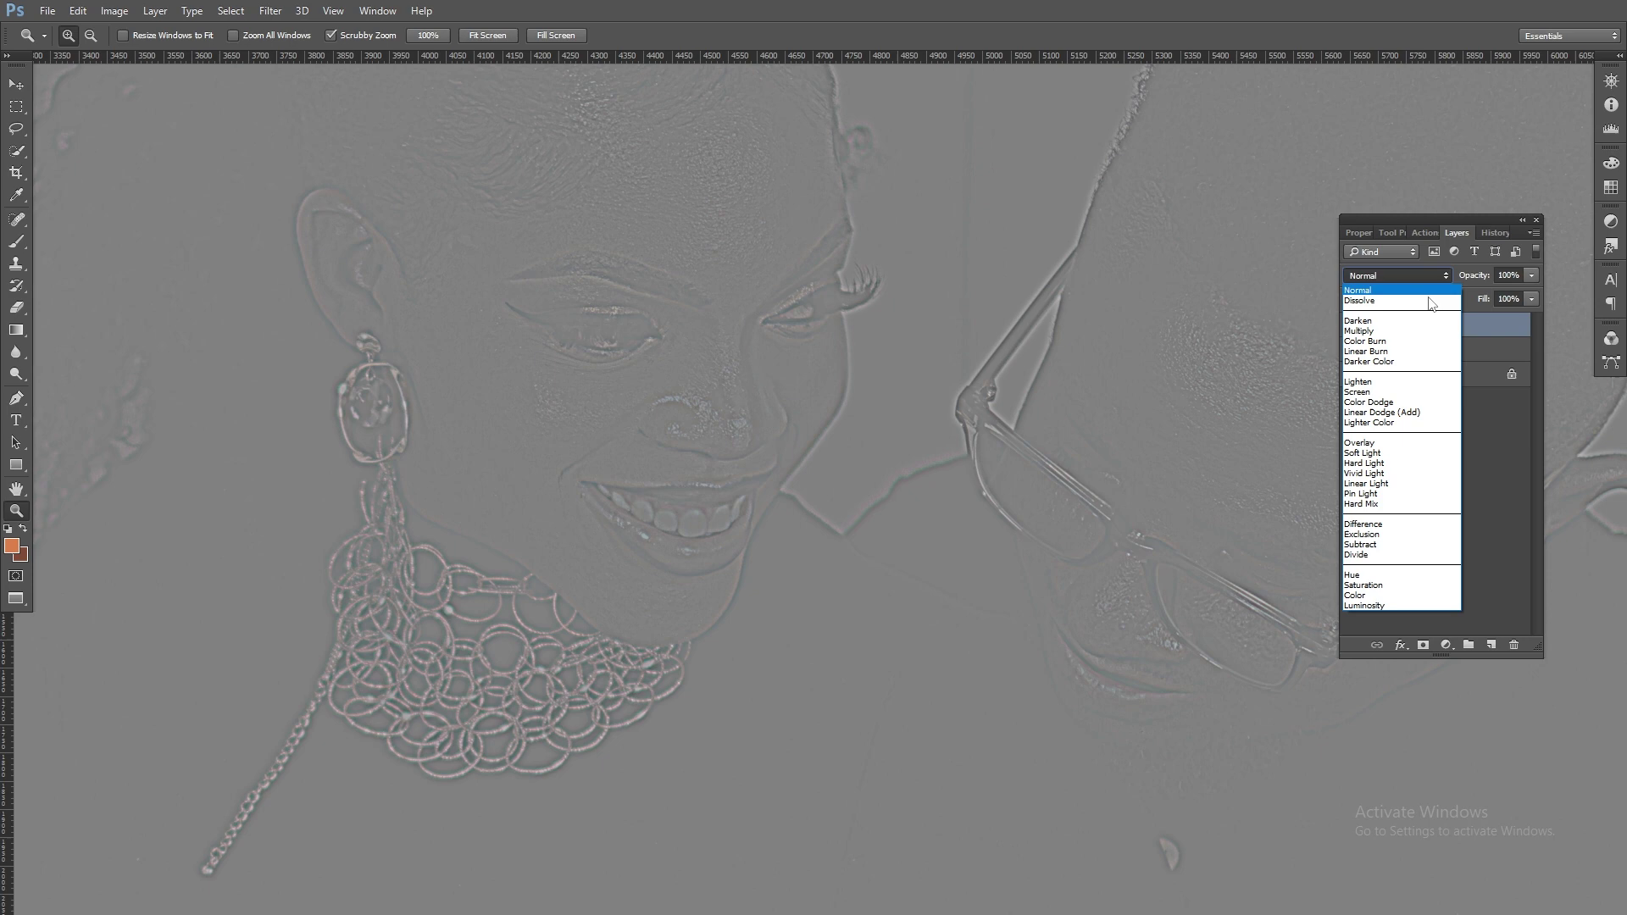
click(1390, 484)
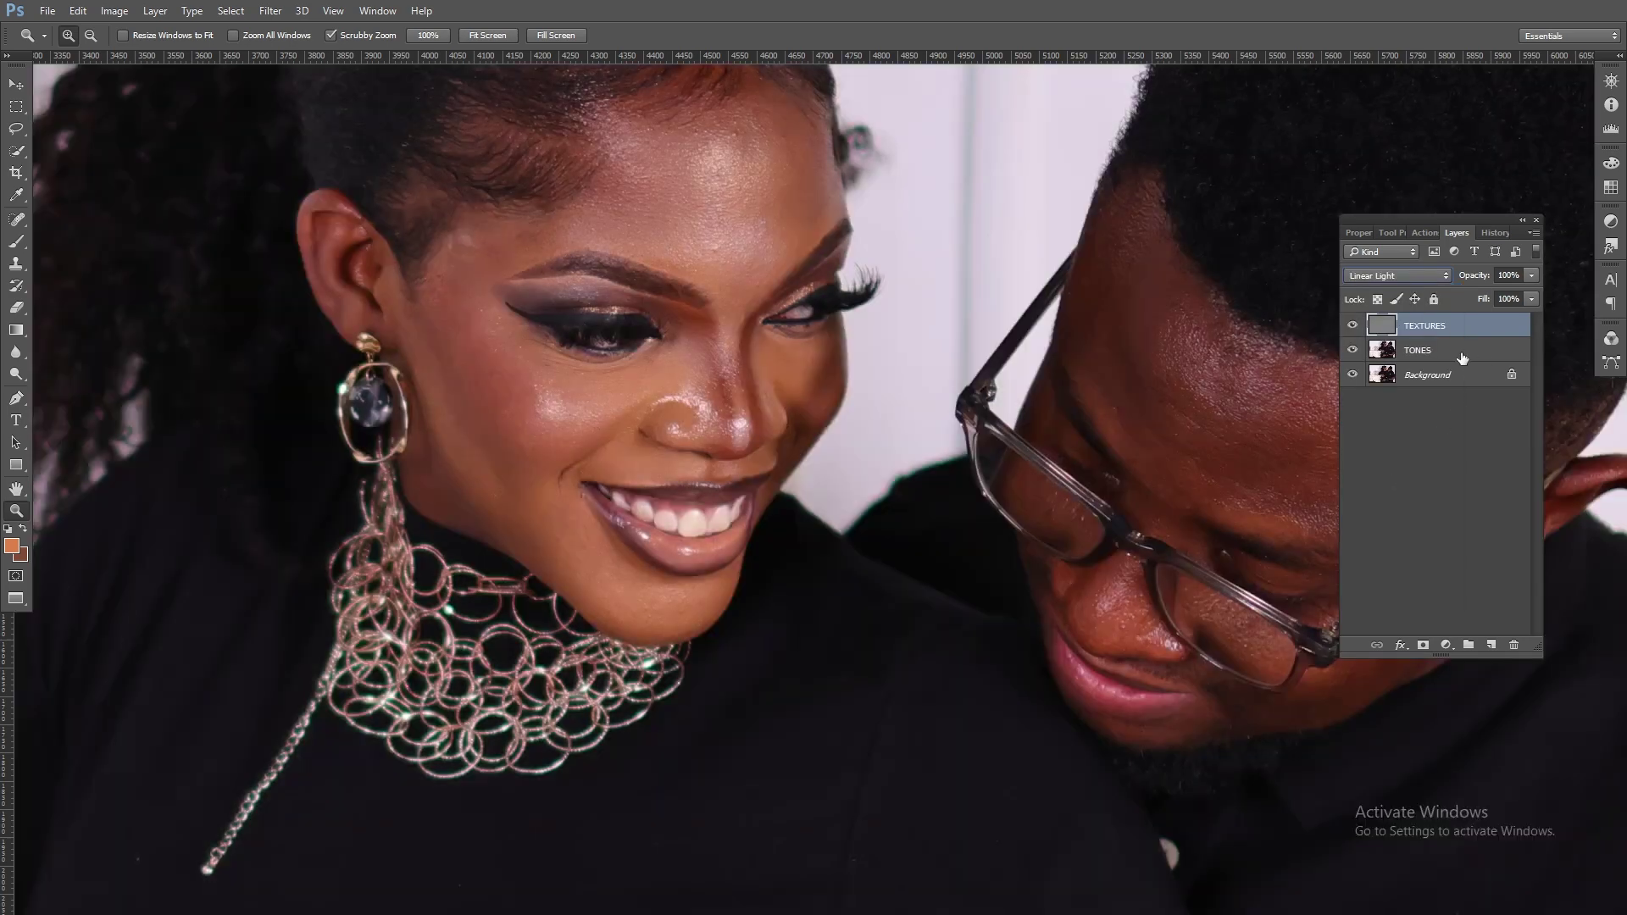
shift+click(1462, 358)
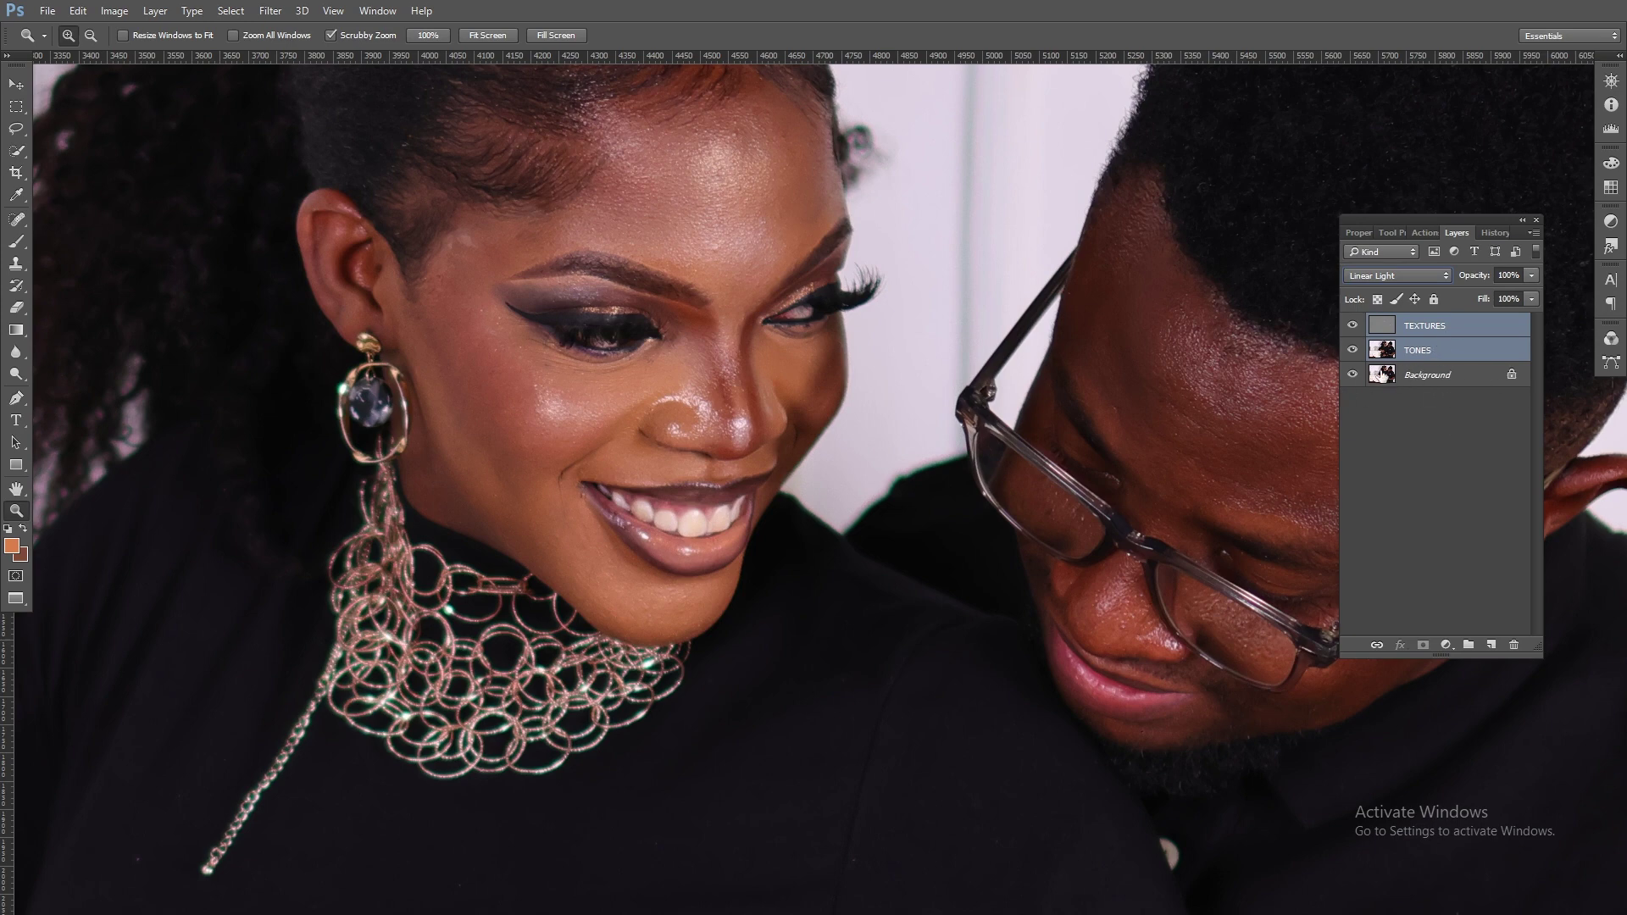
drag(1475, 332, 1468, 644)
Name the new layer group FREQUENCY
double_click(1419, 323)
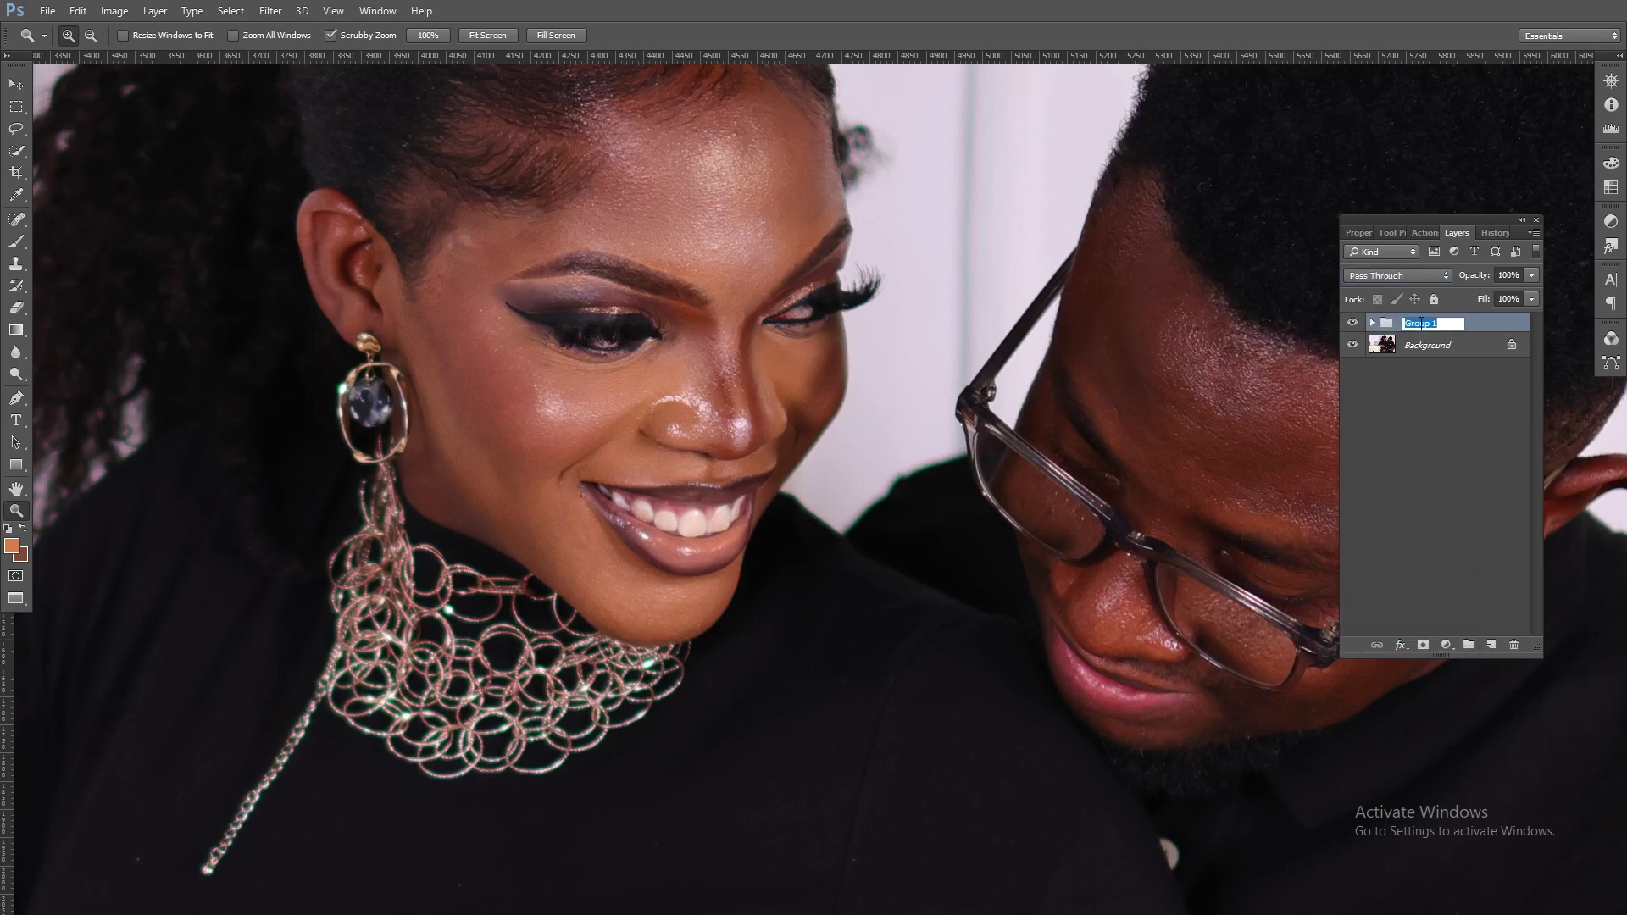
text(FRED)
text(U)
text(ENCY)
click(1471, 400)
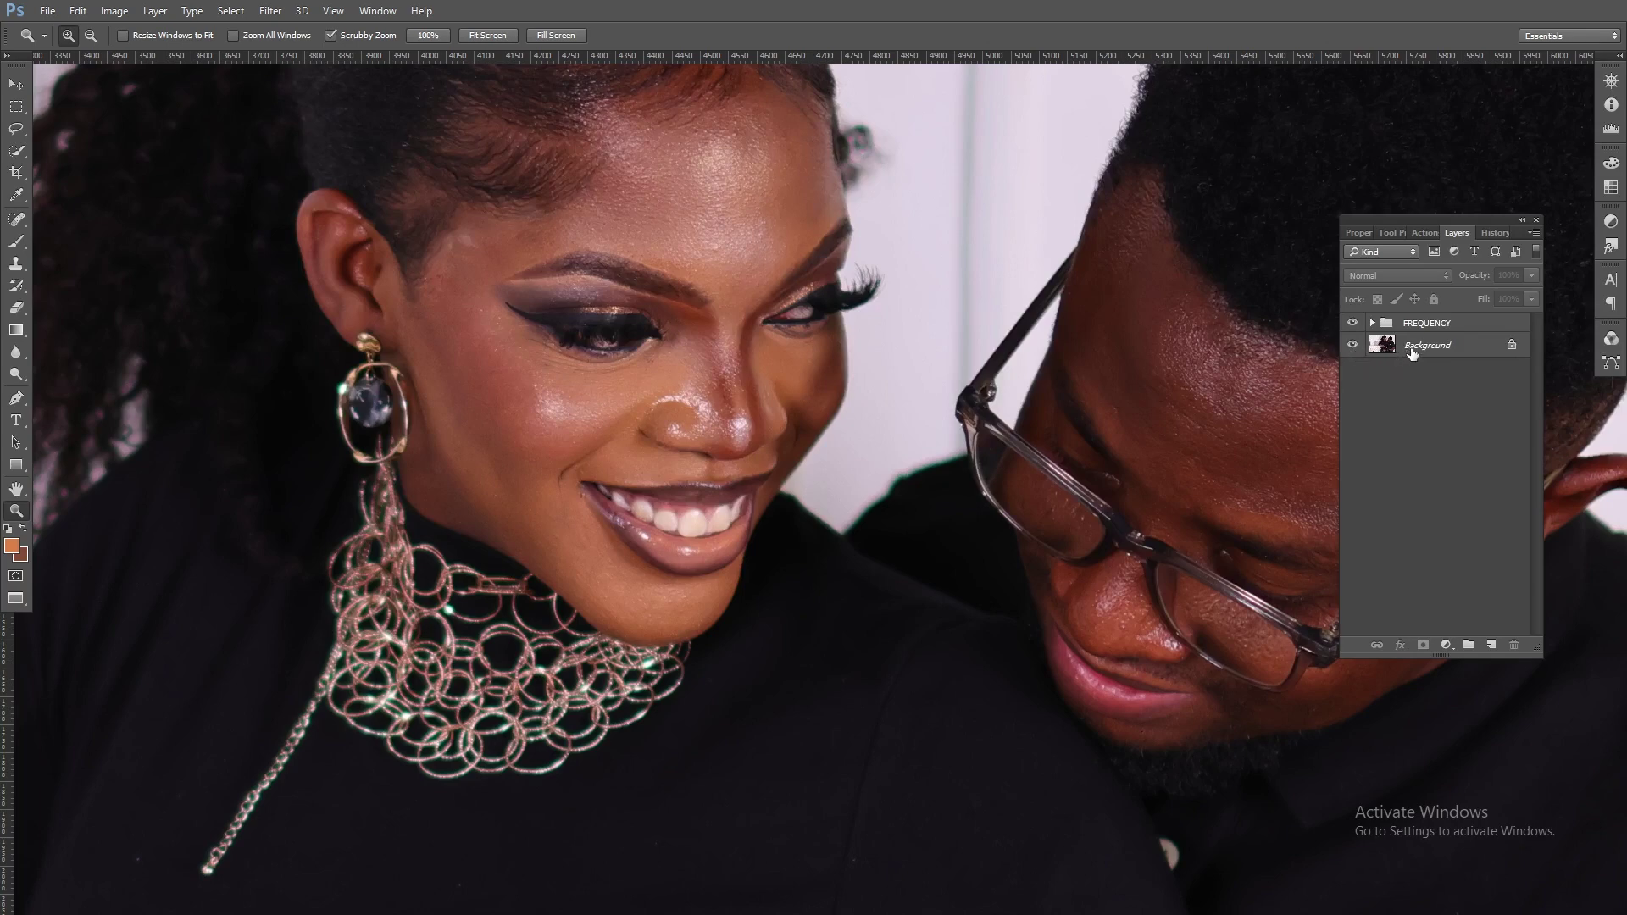
Add a new layer named SKIN TON MATCH above TONES inside the group
click(1372, 322)
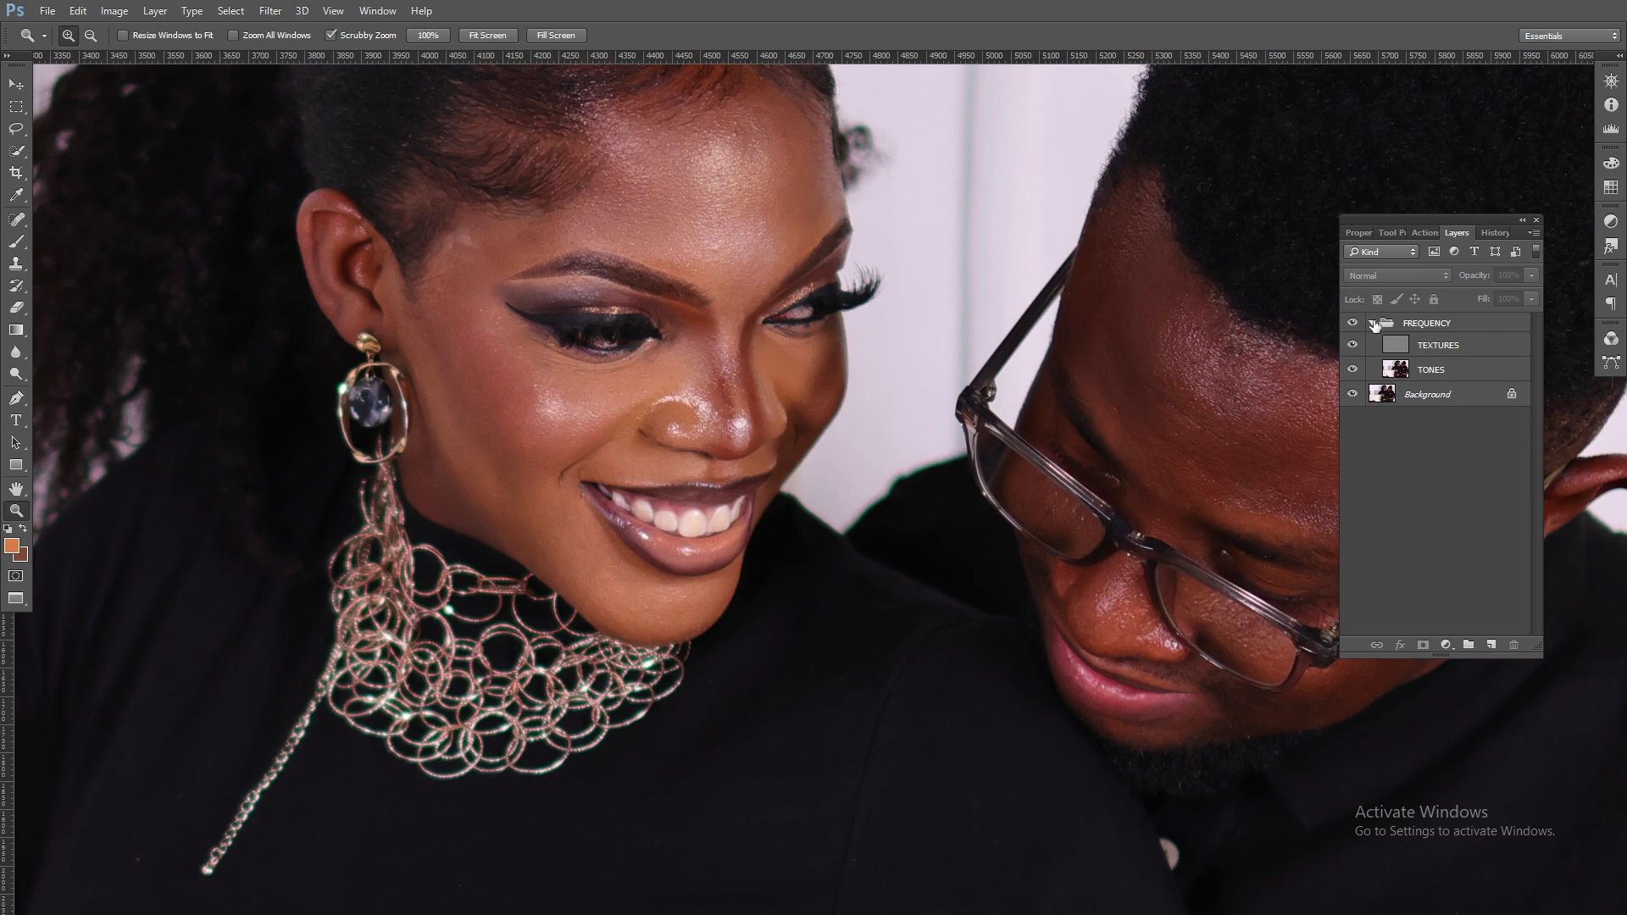
click(1450, 373)
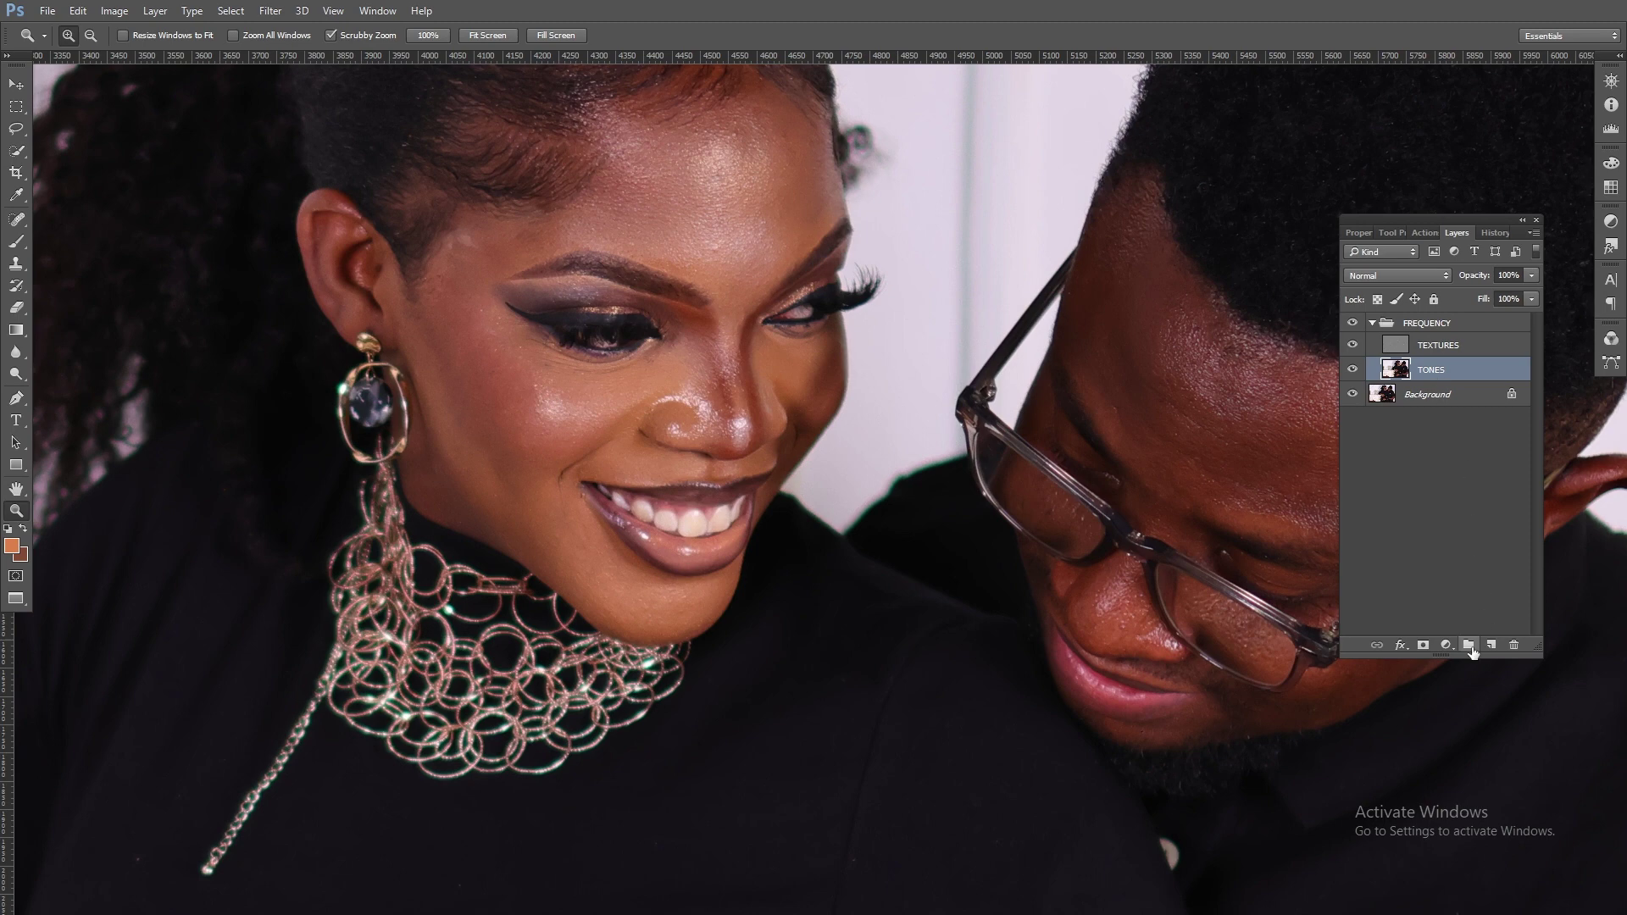
click(1490, 645)
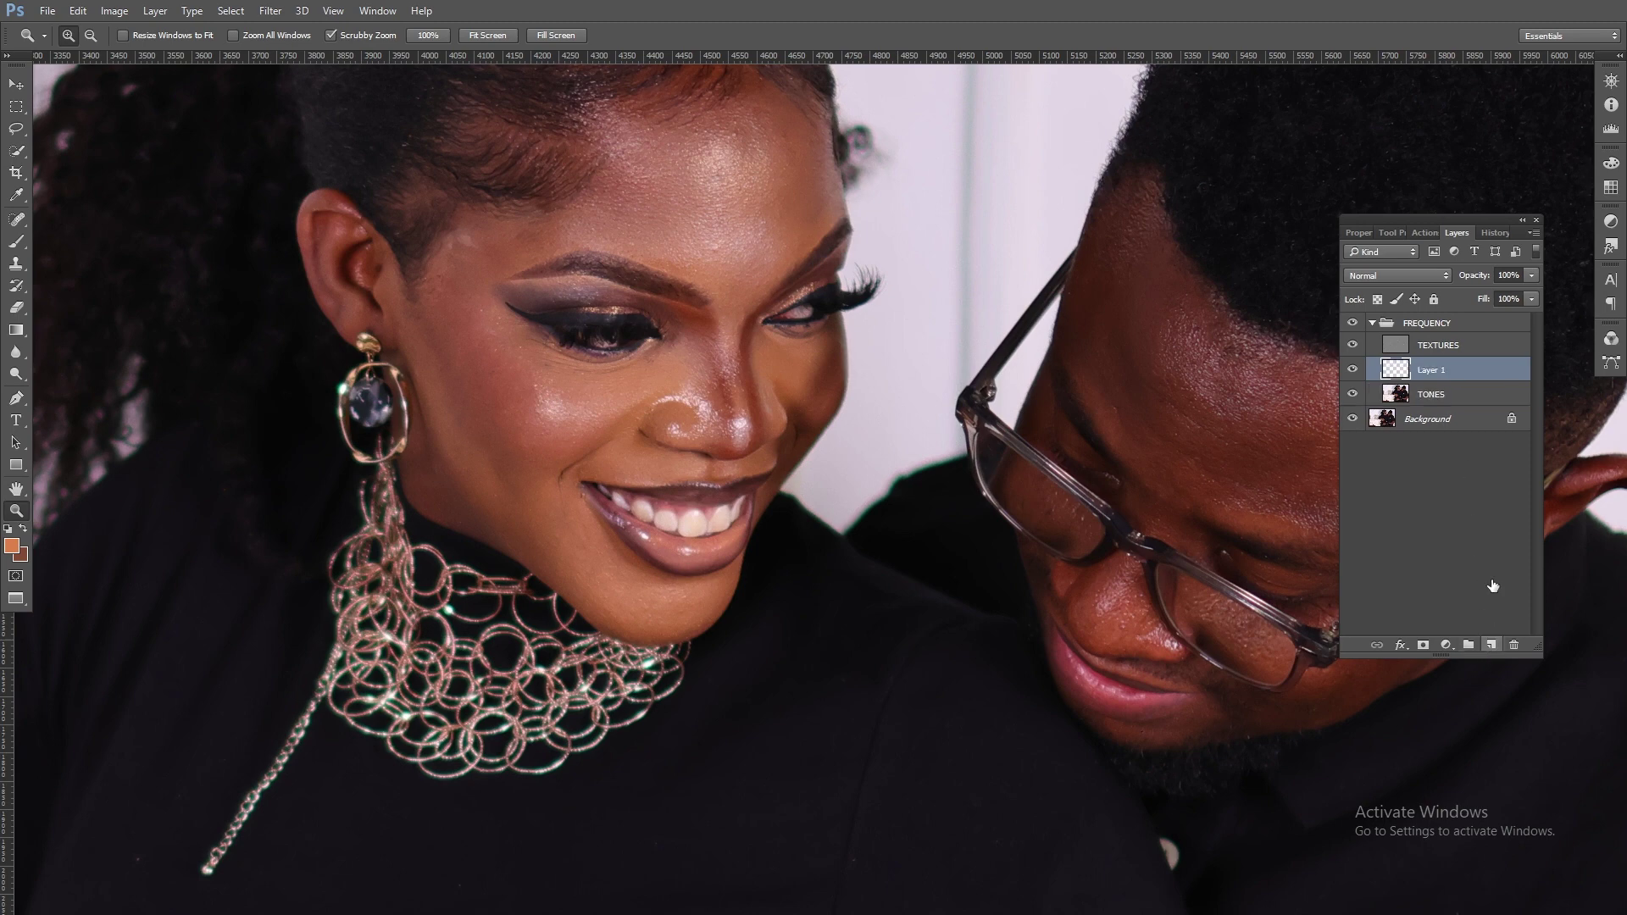
double_click(1432, 371)
text(SK)
text(IN T)
text(ON )
text(MART)
key(BackSpace)
key(BackSpace)
text(TCH)
key(Return)
Set up a low-flow Brush at 92 px, zoomed in on the nose
key(b)
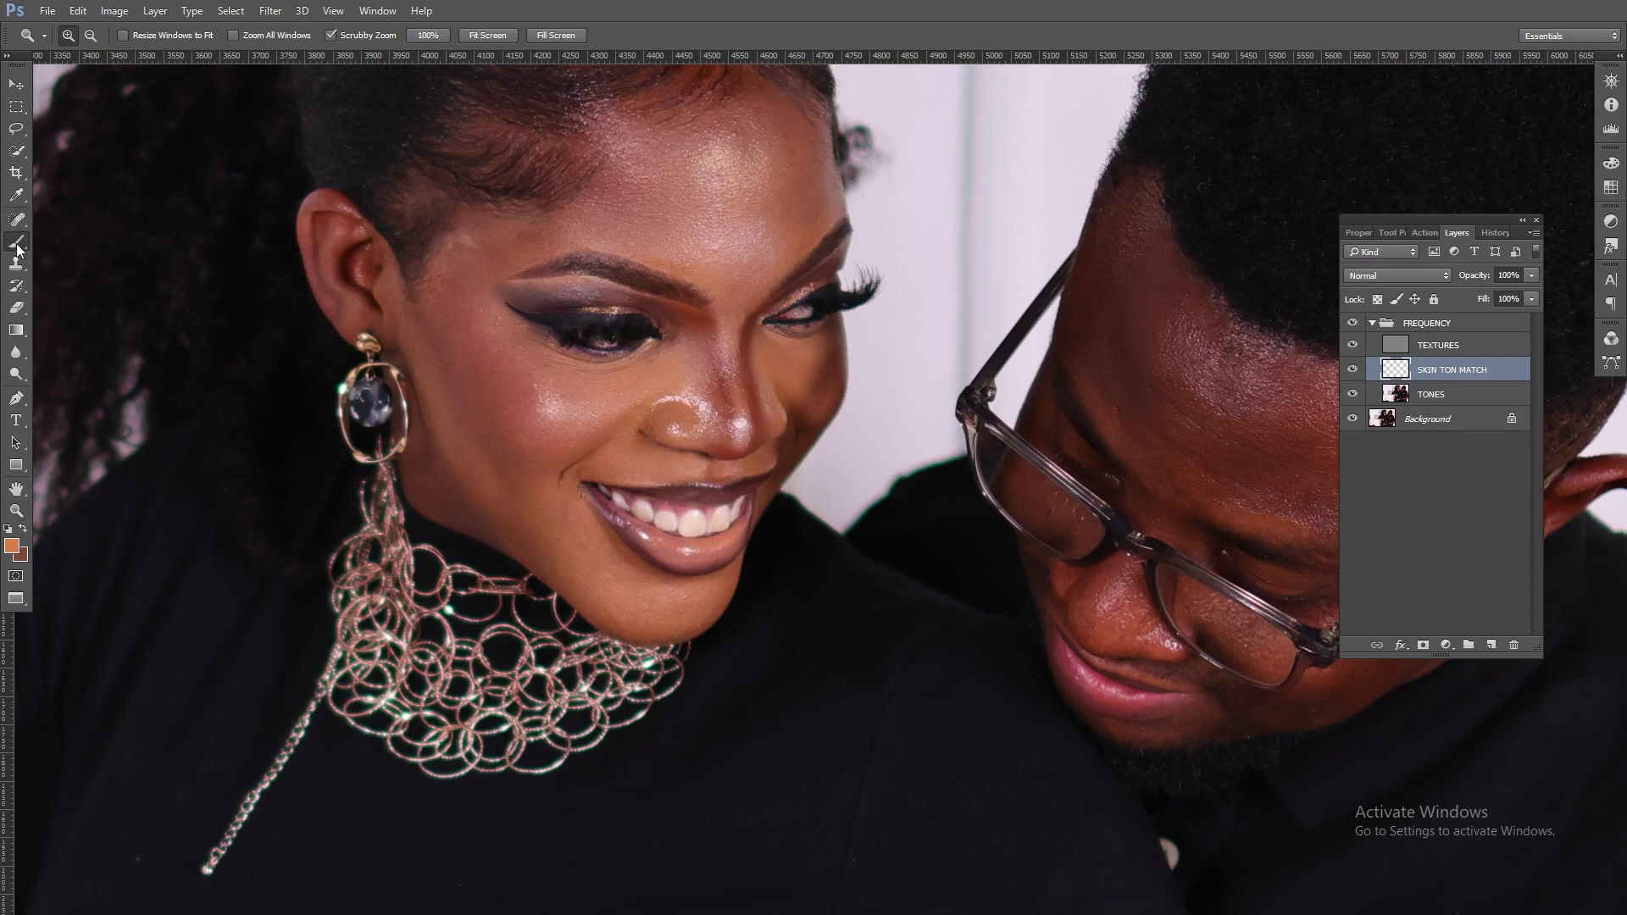
click(467, 37)
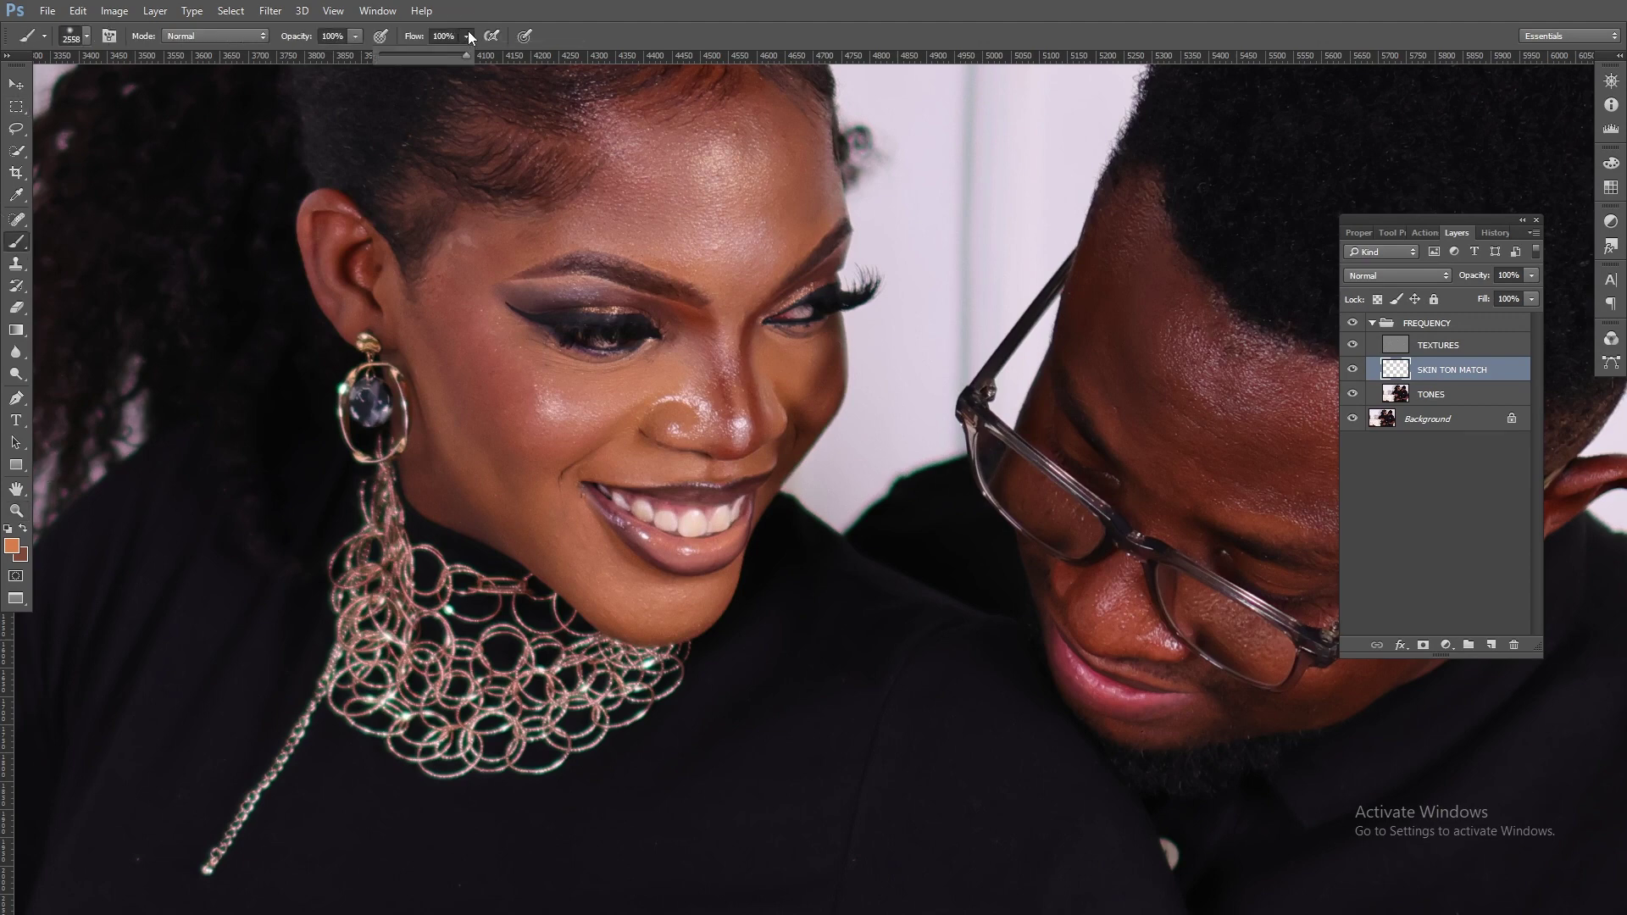
click(386, 54)
click(16, 510)
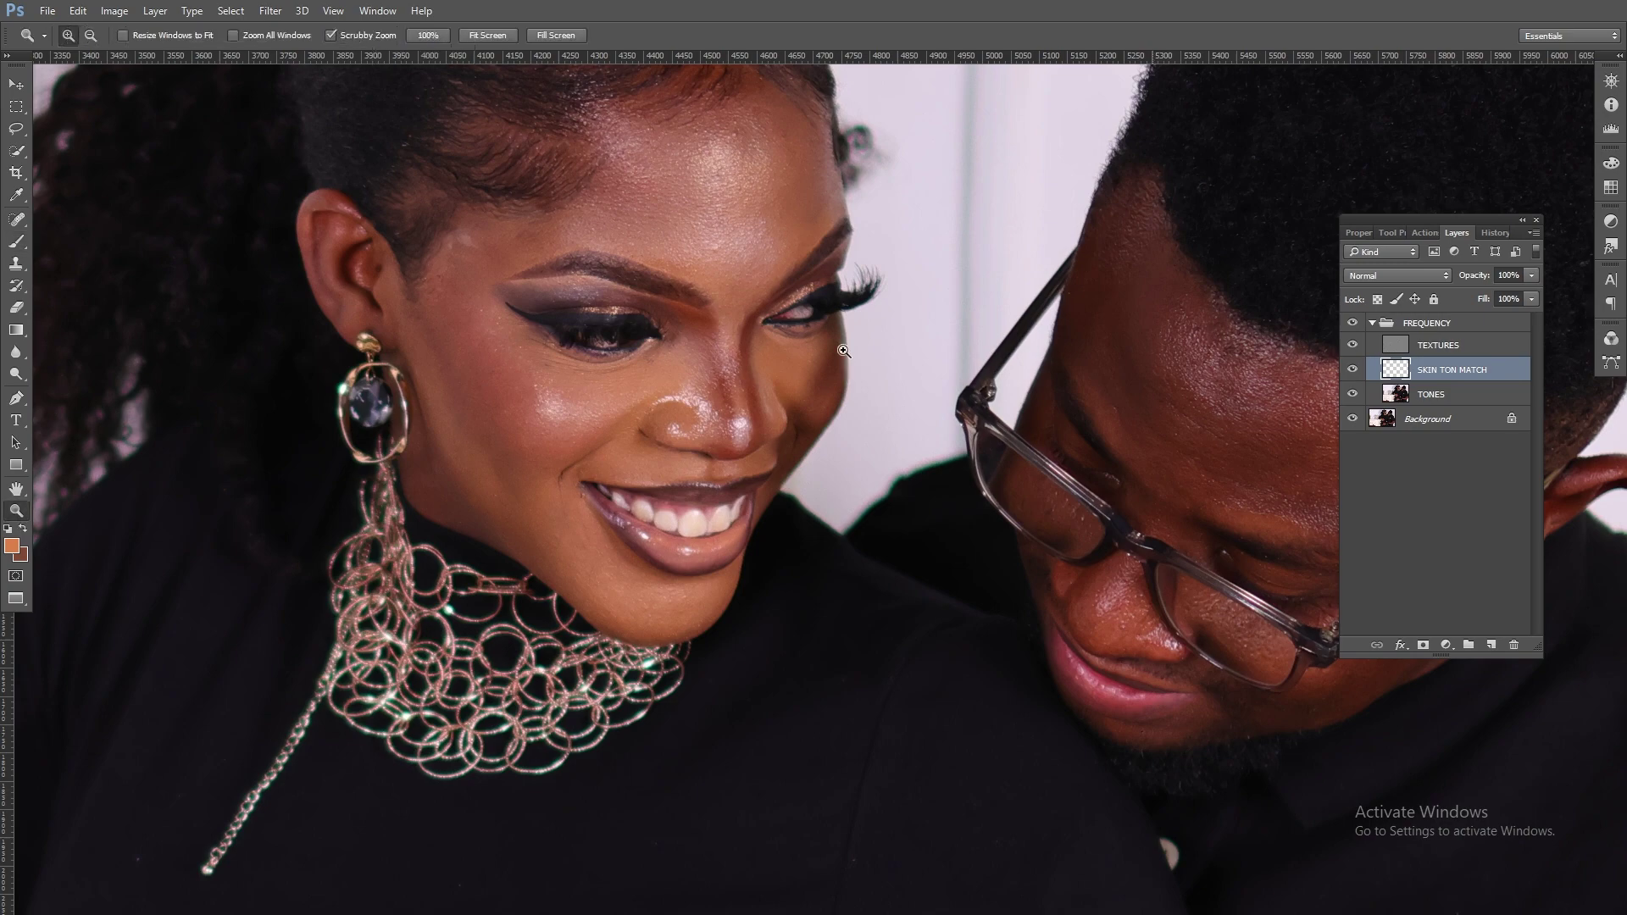
click(763, 343)
drag(685, 317, 688, 343)
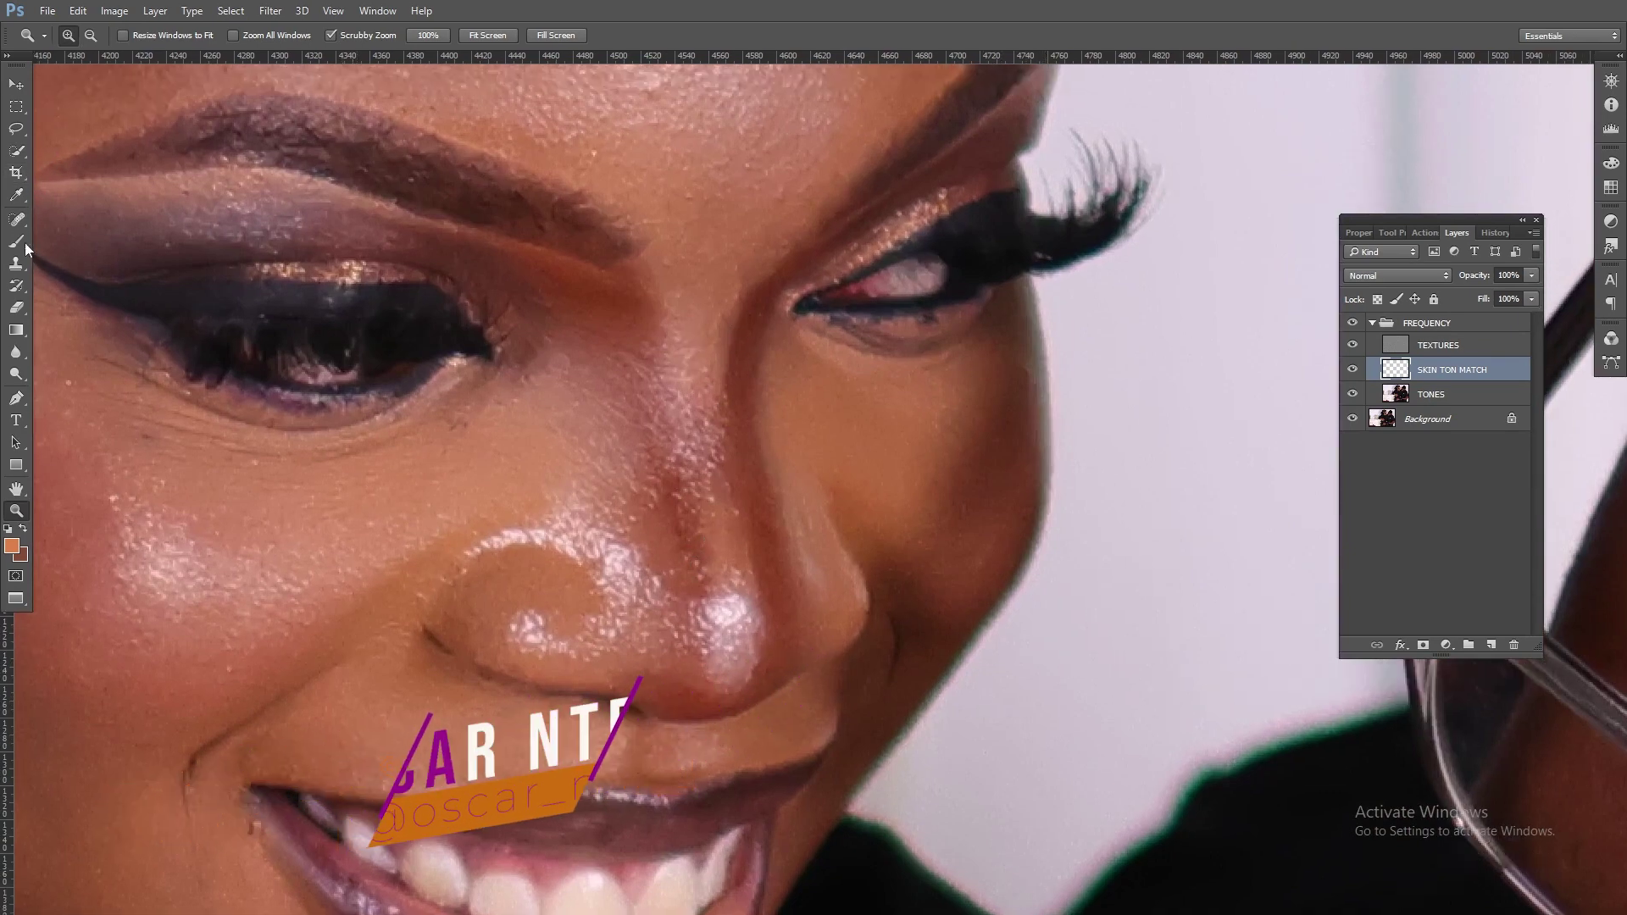
key(b)
right_click(717, 434)
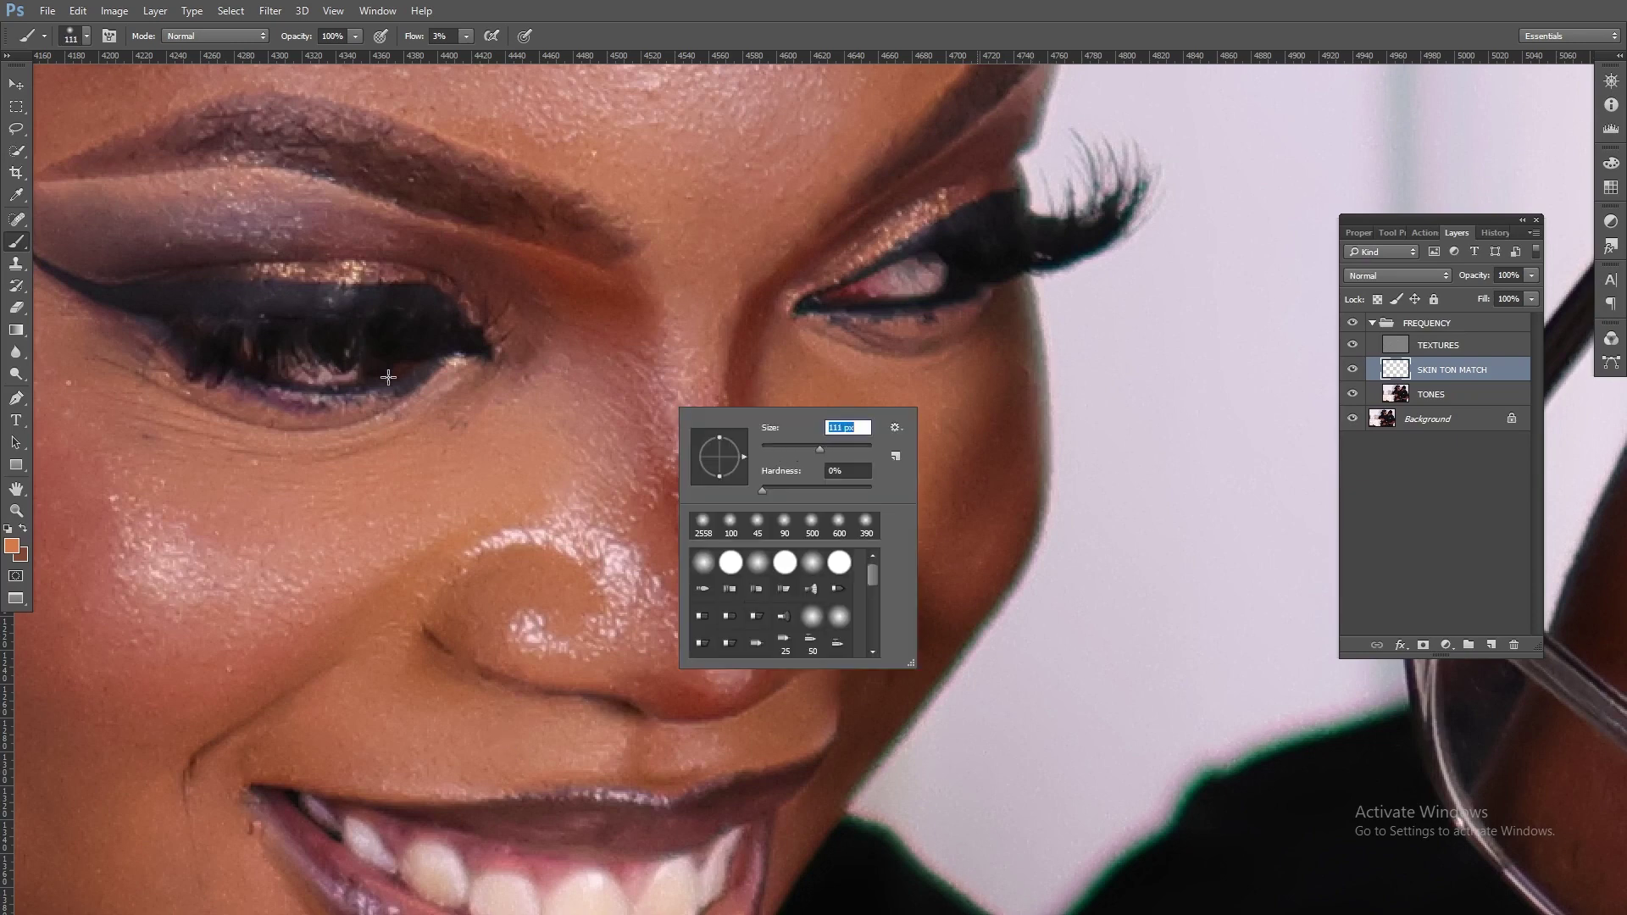
drag(814, 449, 804, 448)
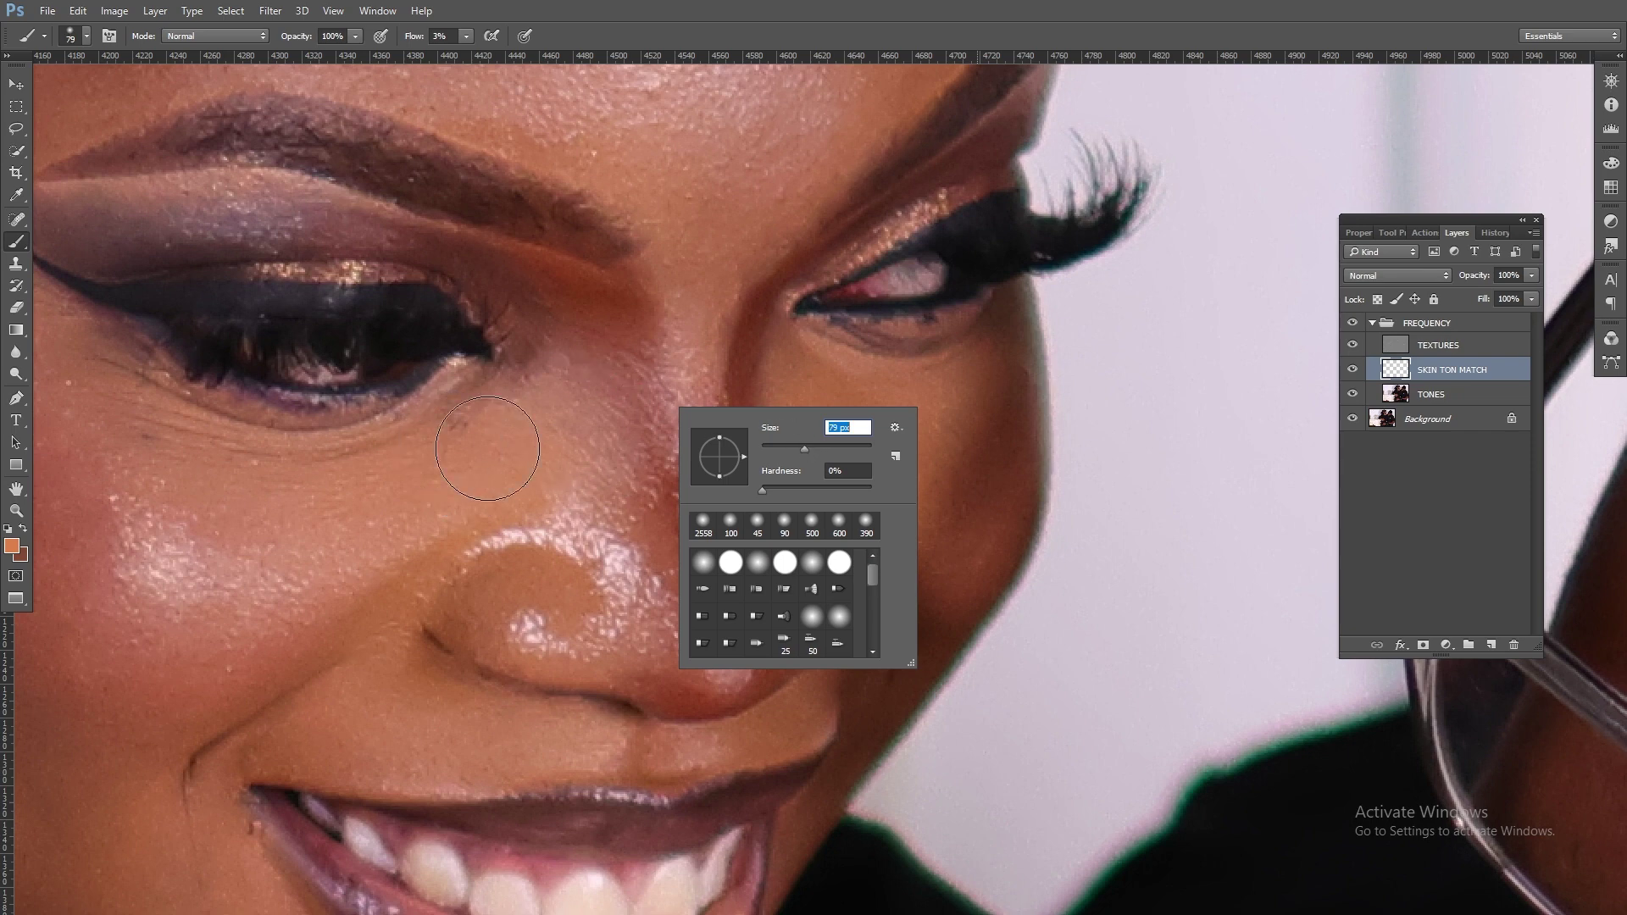
alt+click(533, 436)
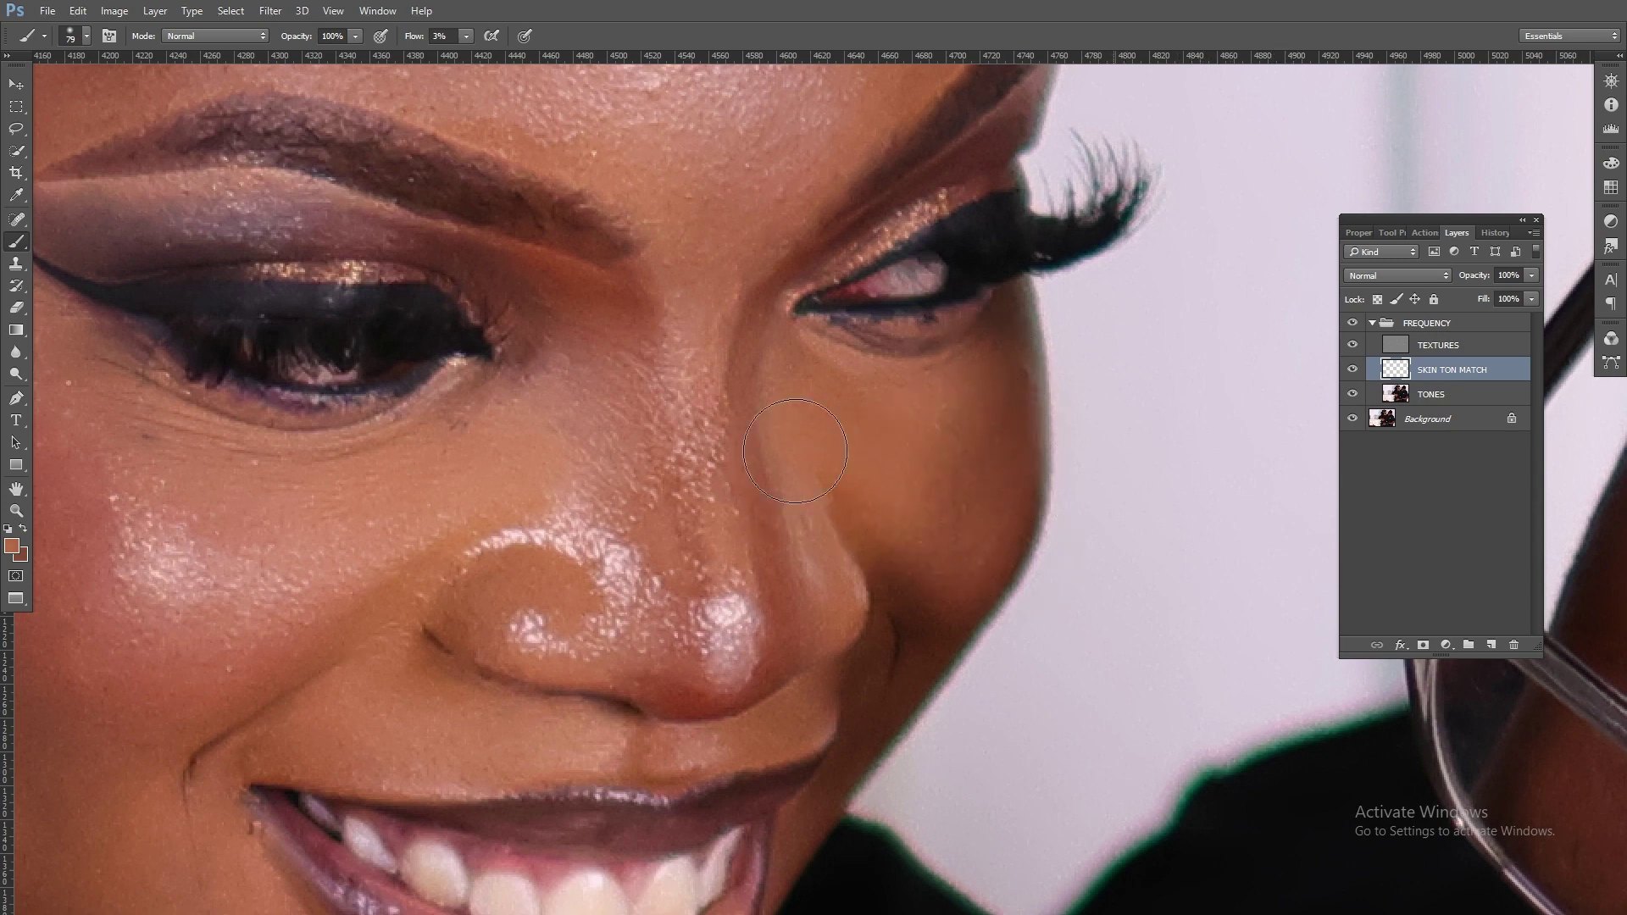
With a 63 px brush, paint sampled skin colour over the nose bridge, tip and underside
right_click(911, 574)
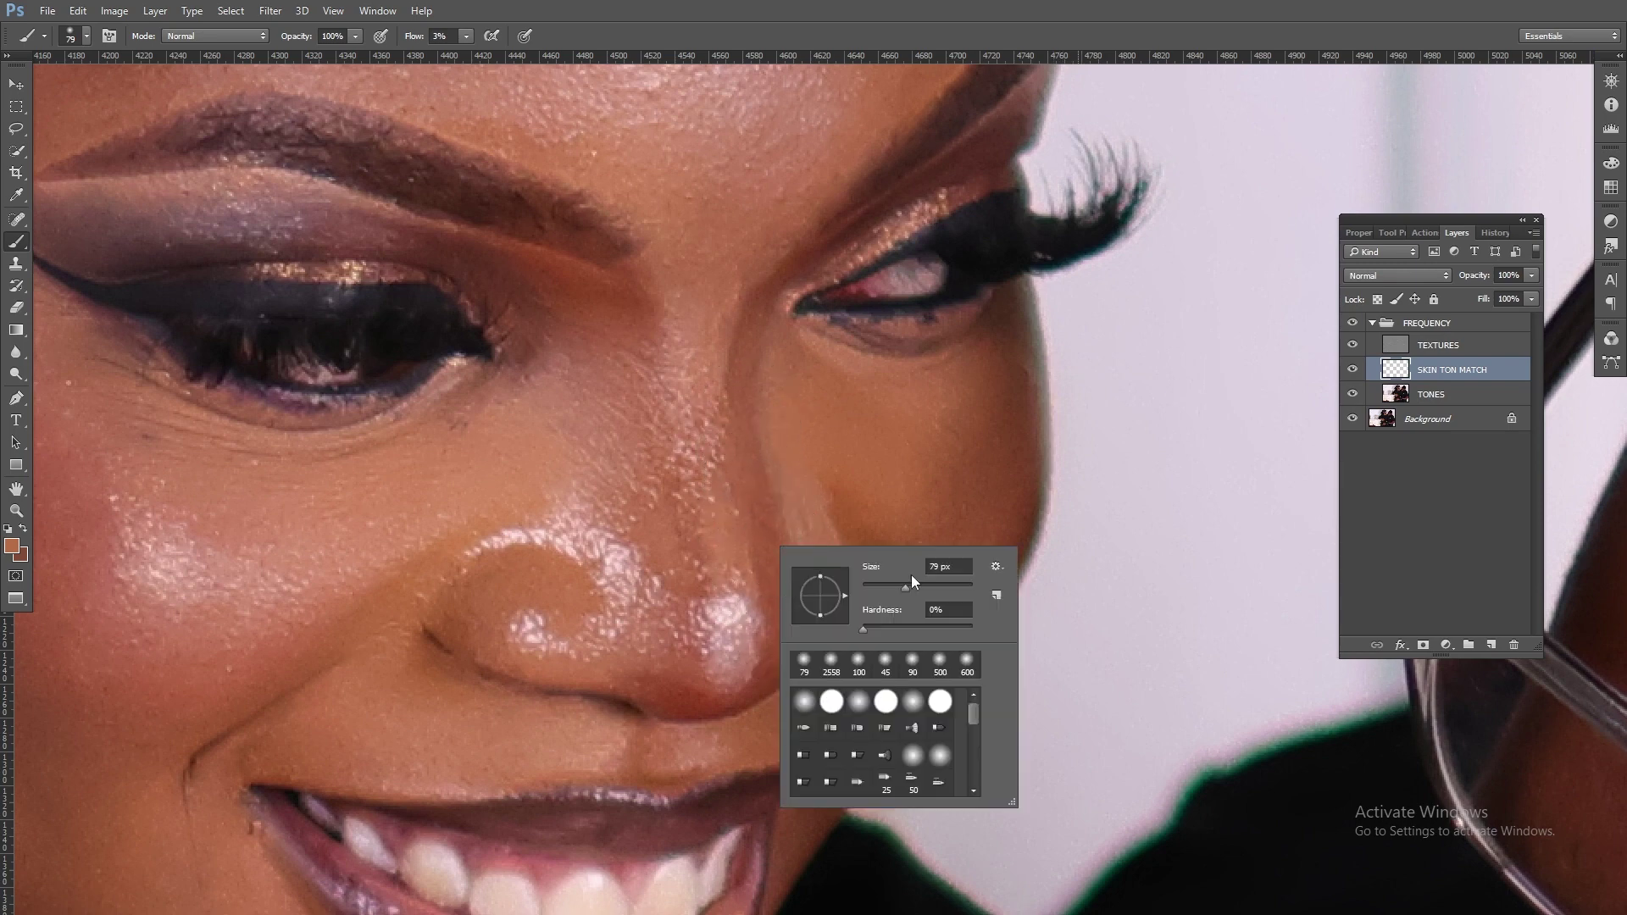
drag(897, 586, 892, 586)
click(842, 429)
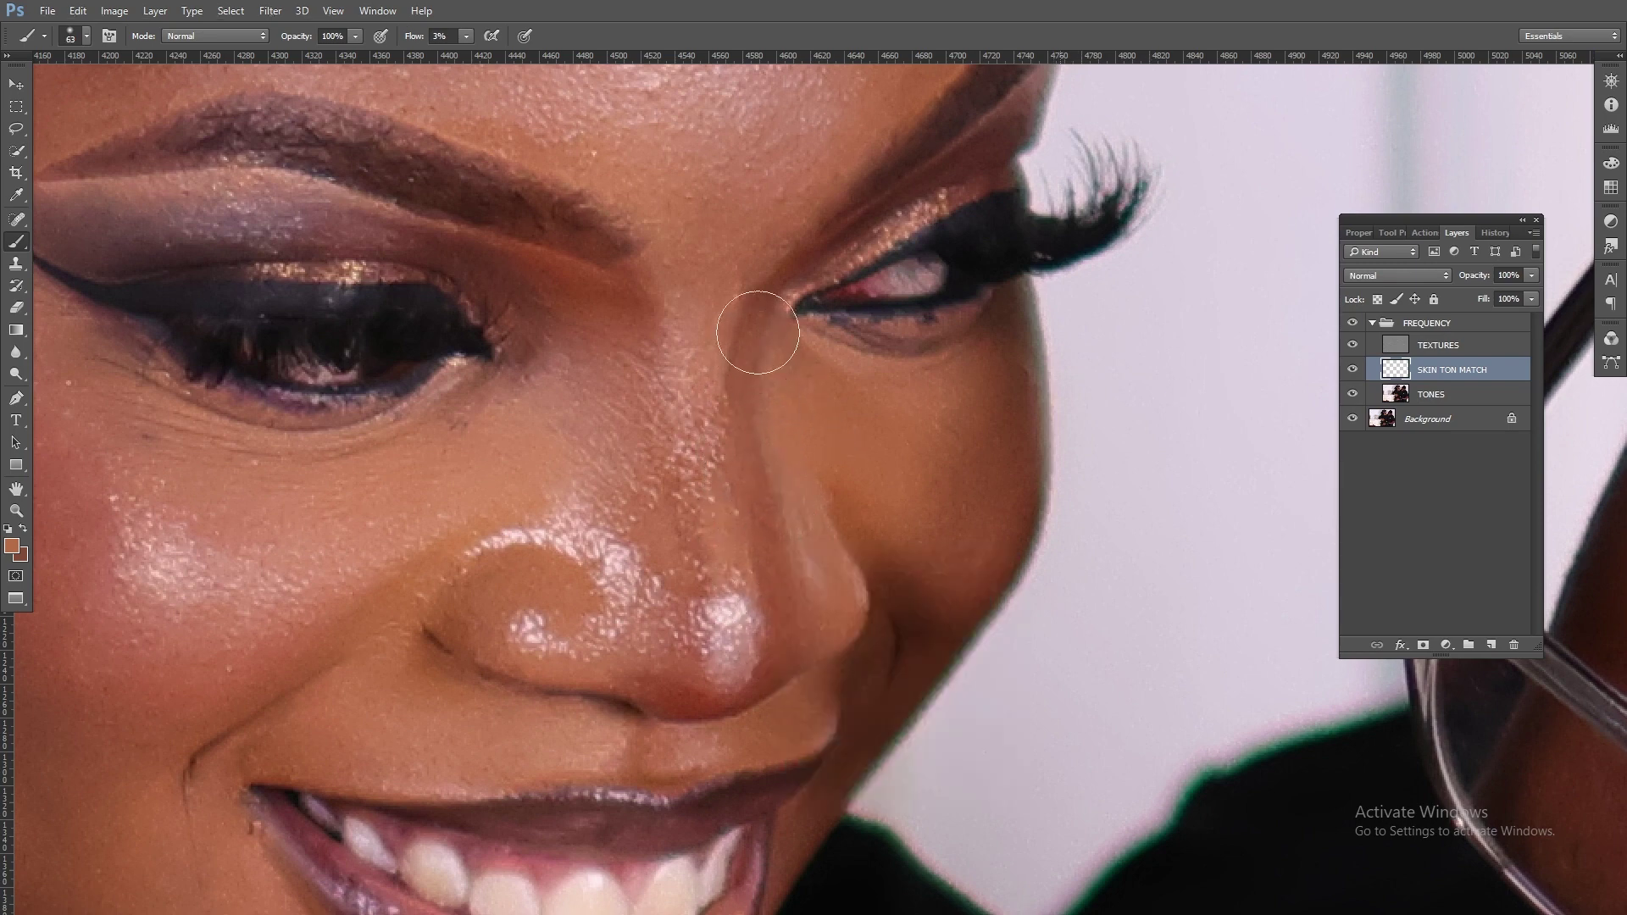
mouse_move(739, 386)
mouse_down()
mouse_move(746, 306)
mouse_move(745, 646)
mouse_up()
alt+click(482, 482)
mouse_move(659, 615)
mouse_down()
mouse_move(661, 670)
mouse_move(736, 681)
mouse_move(713, 702)
mouse_move(641, 714)
mouse_up()
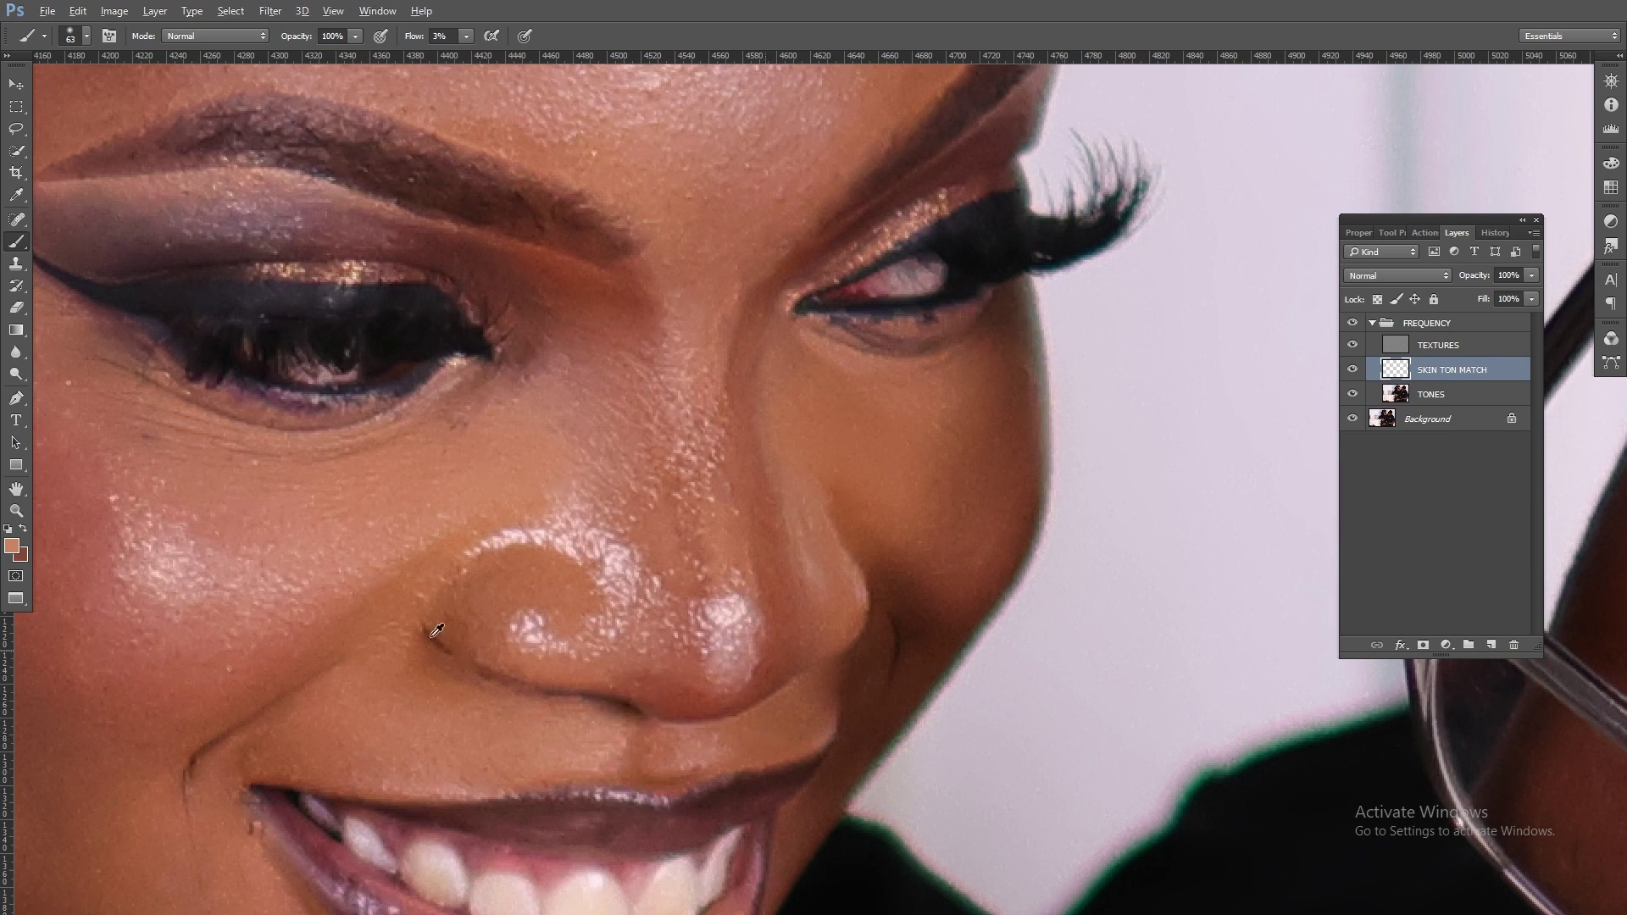
alt+click(649, 751)
mouse_move(654, 679)
mouse_down()
mouse_move(717, 706)
mouse_move(776, 657)
mouse_move(655, 676)
mouse_move(709, 712)
mouse_move(806, 644)
mouse_move(649, 678)
mouse_move(673, 698)
mouse_move(754, 691)
mouse_up()
mouse_move(620, 465)
mouse_down()
mouse_move(1084, 252)
mouse_move(1127, 198)
mouse_up()
drag(567, 552, 590, 614)
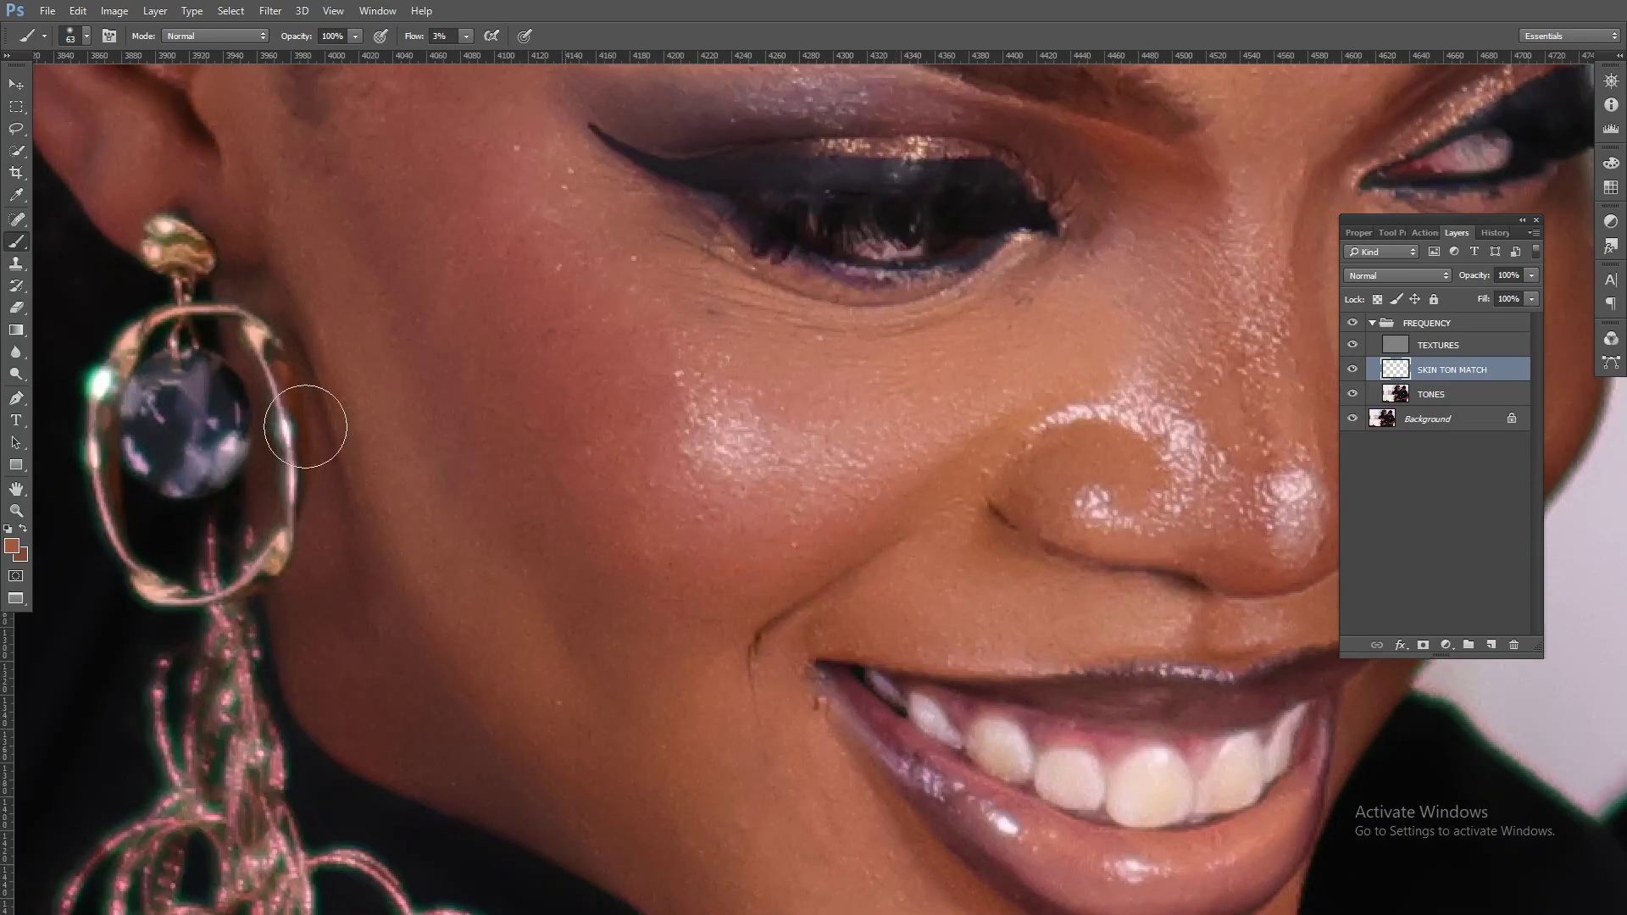
Sample the cheek skin colour and enlarge the brush to 100 px
alt+click(417, 550)
right_click(367, 623)
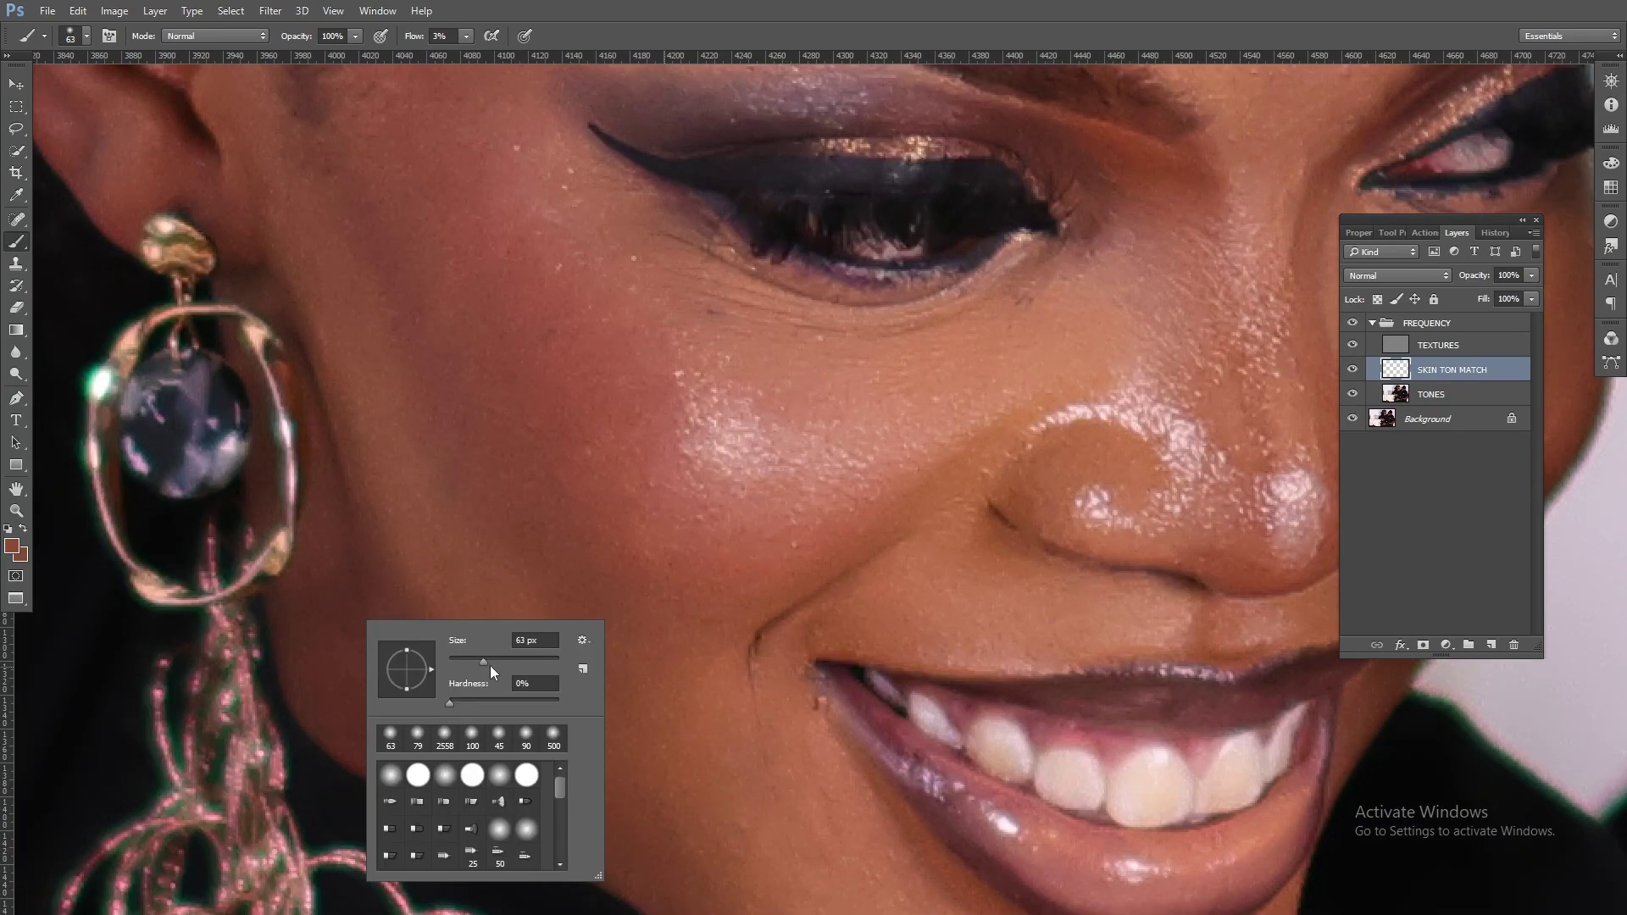
drag(490, 664, 504, 662)
click(403, 502)
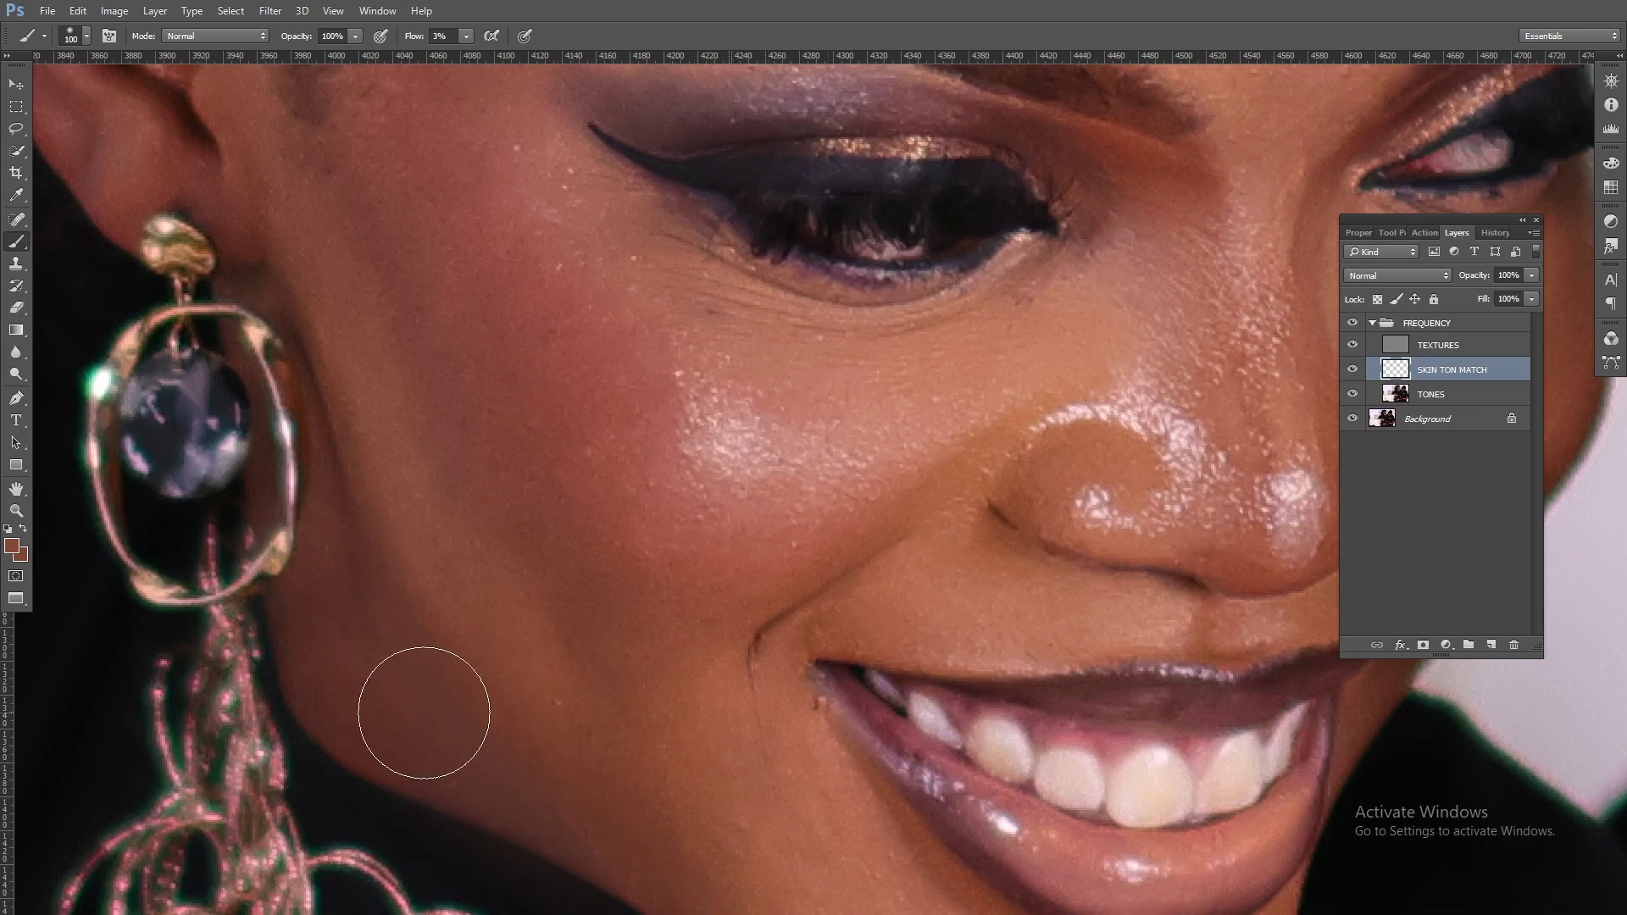
Shrink the brush to 41 px, sample forehead skin, then zoom out to show both people
mouse_move(585, 338)
mouse_down()
mouse_move(545, 501)
mouse_move(485, 389)
mouse_move(417, 600)
mouse_up()
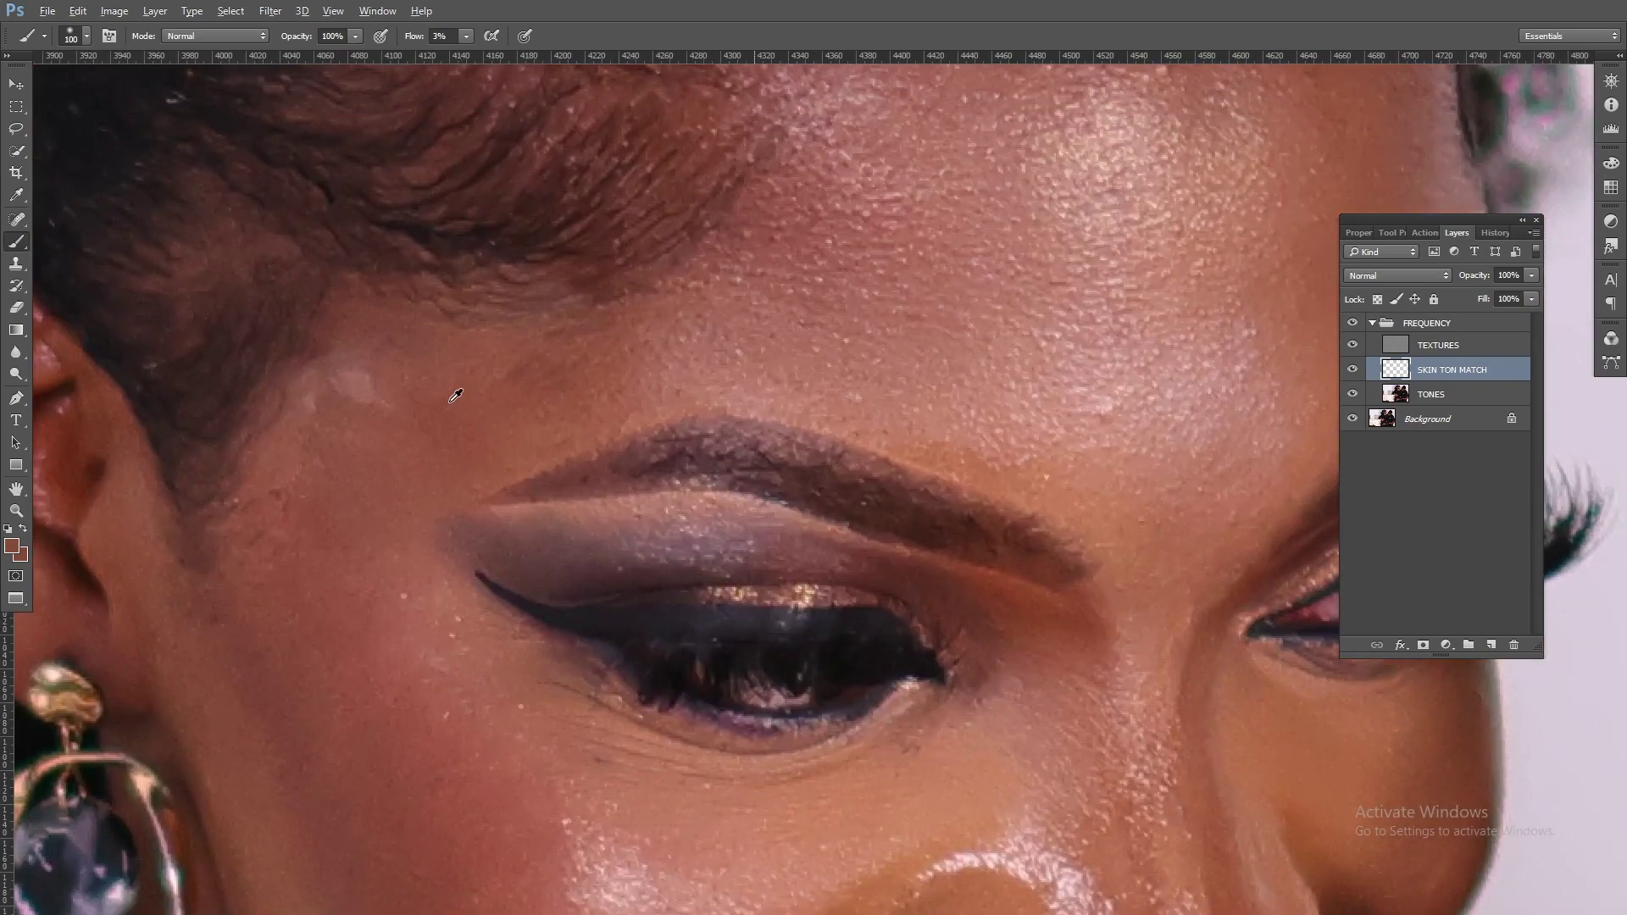
right_click(395, 400)
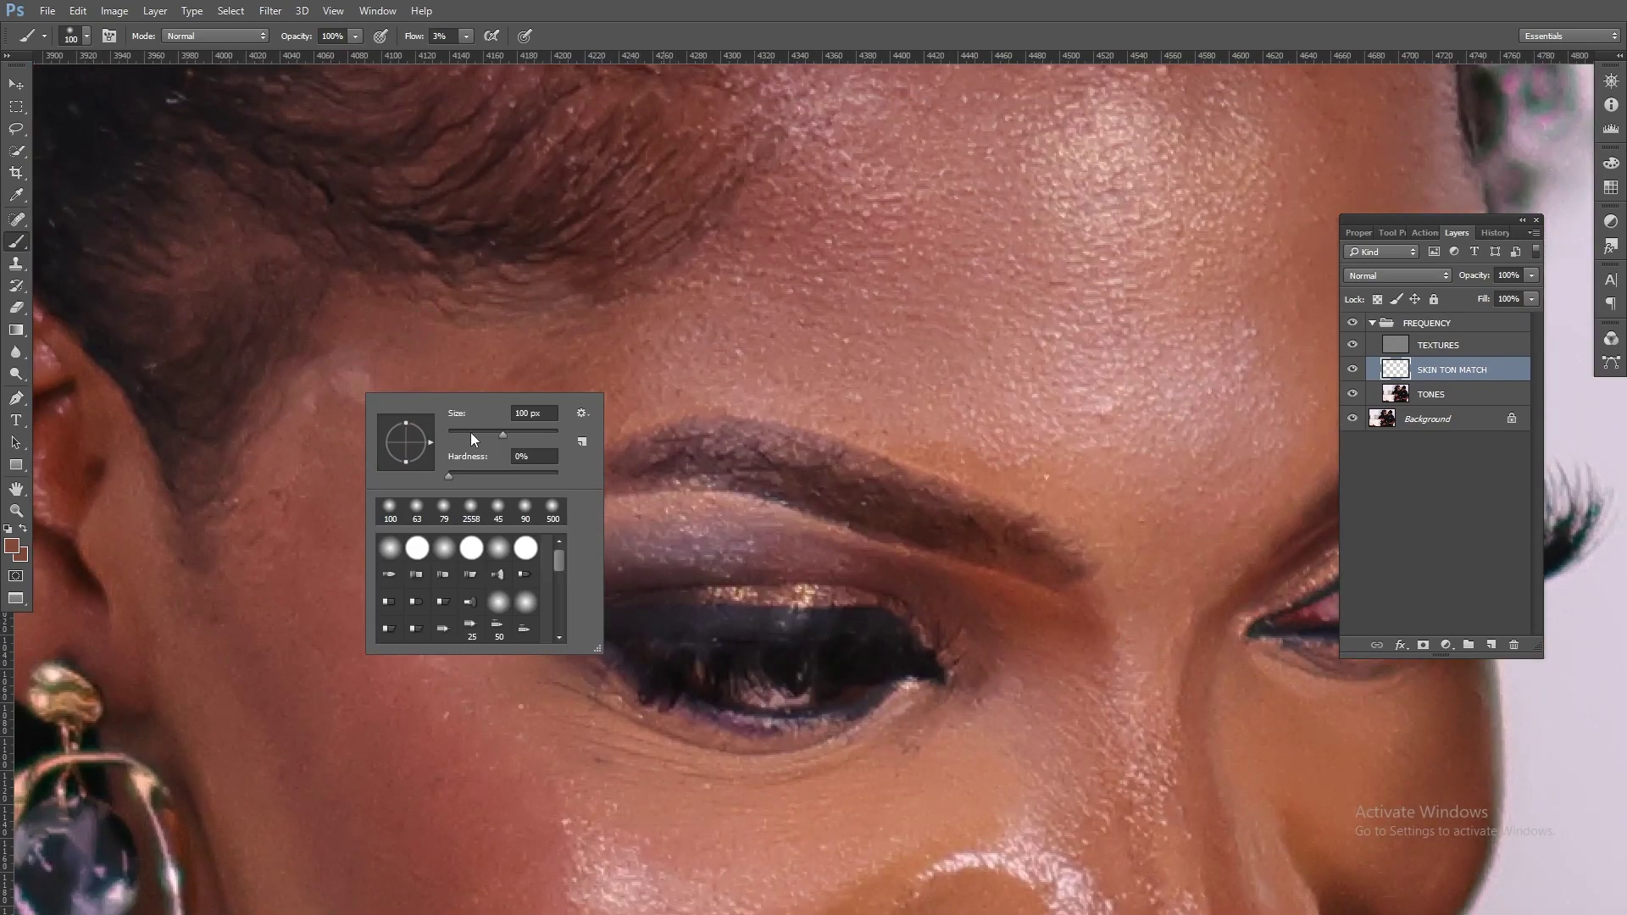
drag(471, 438, 464, 438)
key(Return)
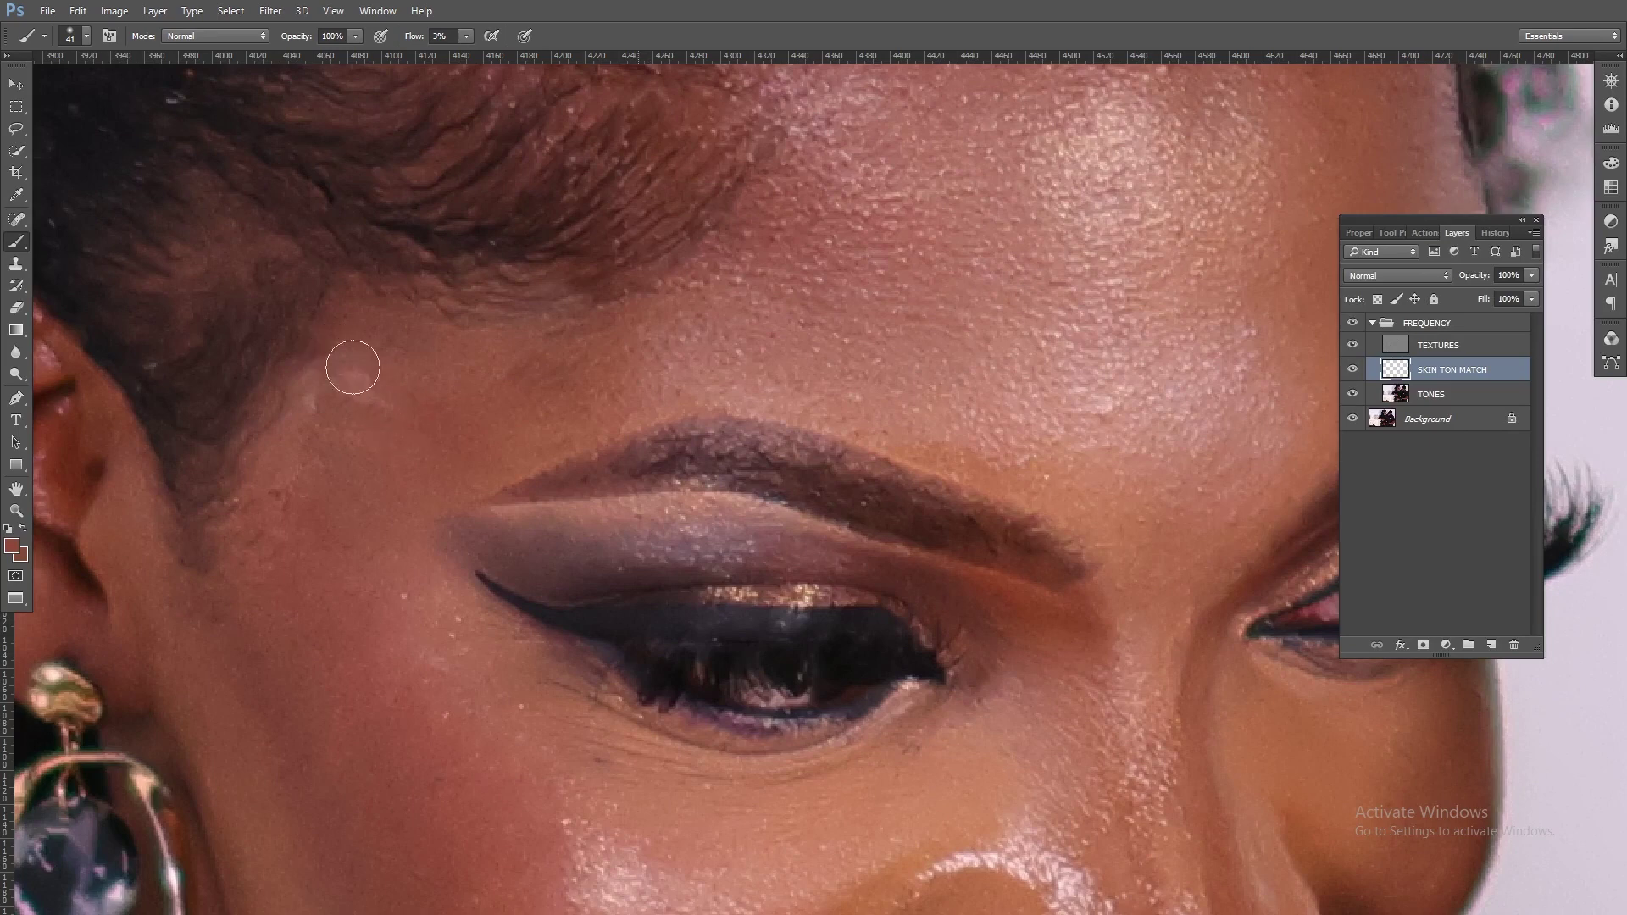
alt+click(478, 428)
alt+click(756, 315)
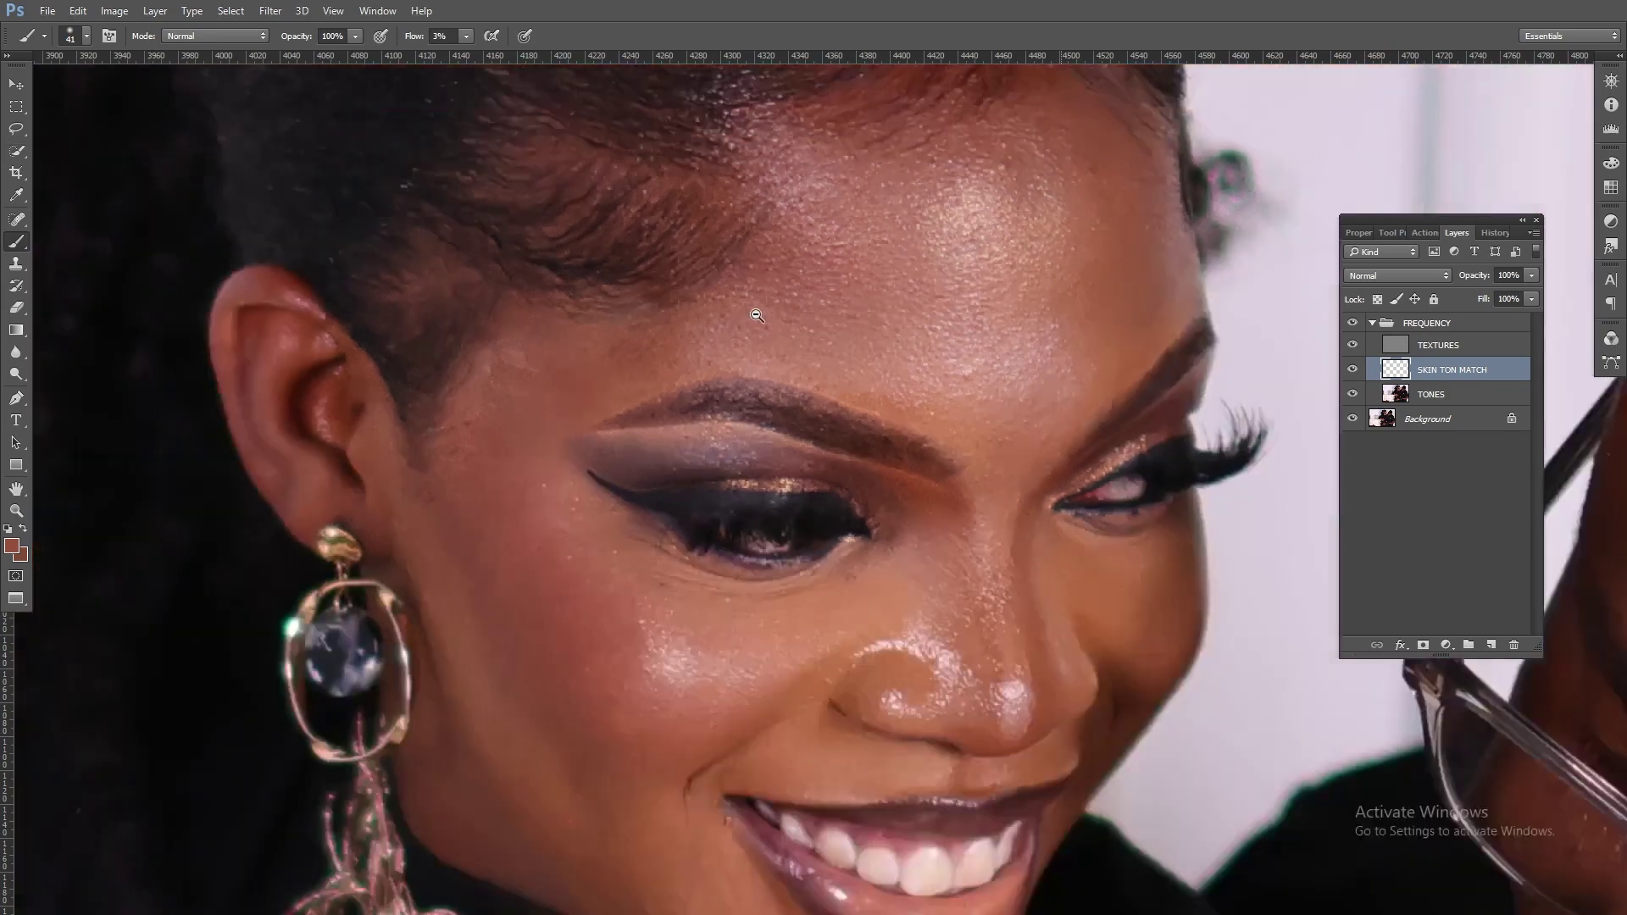
alt+click(757, 315)
alt+click(756, 315)
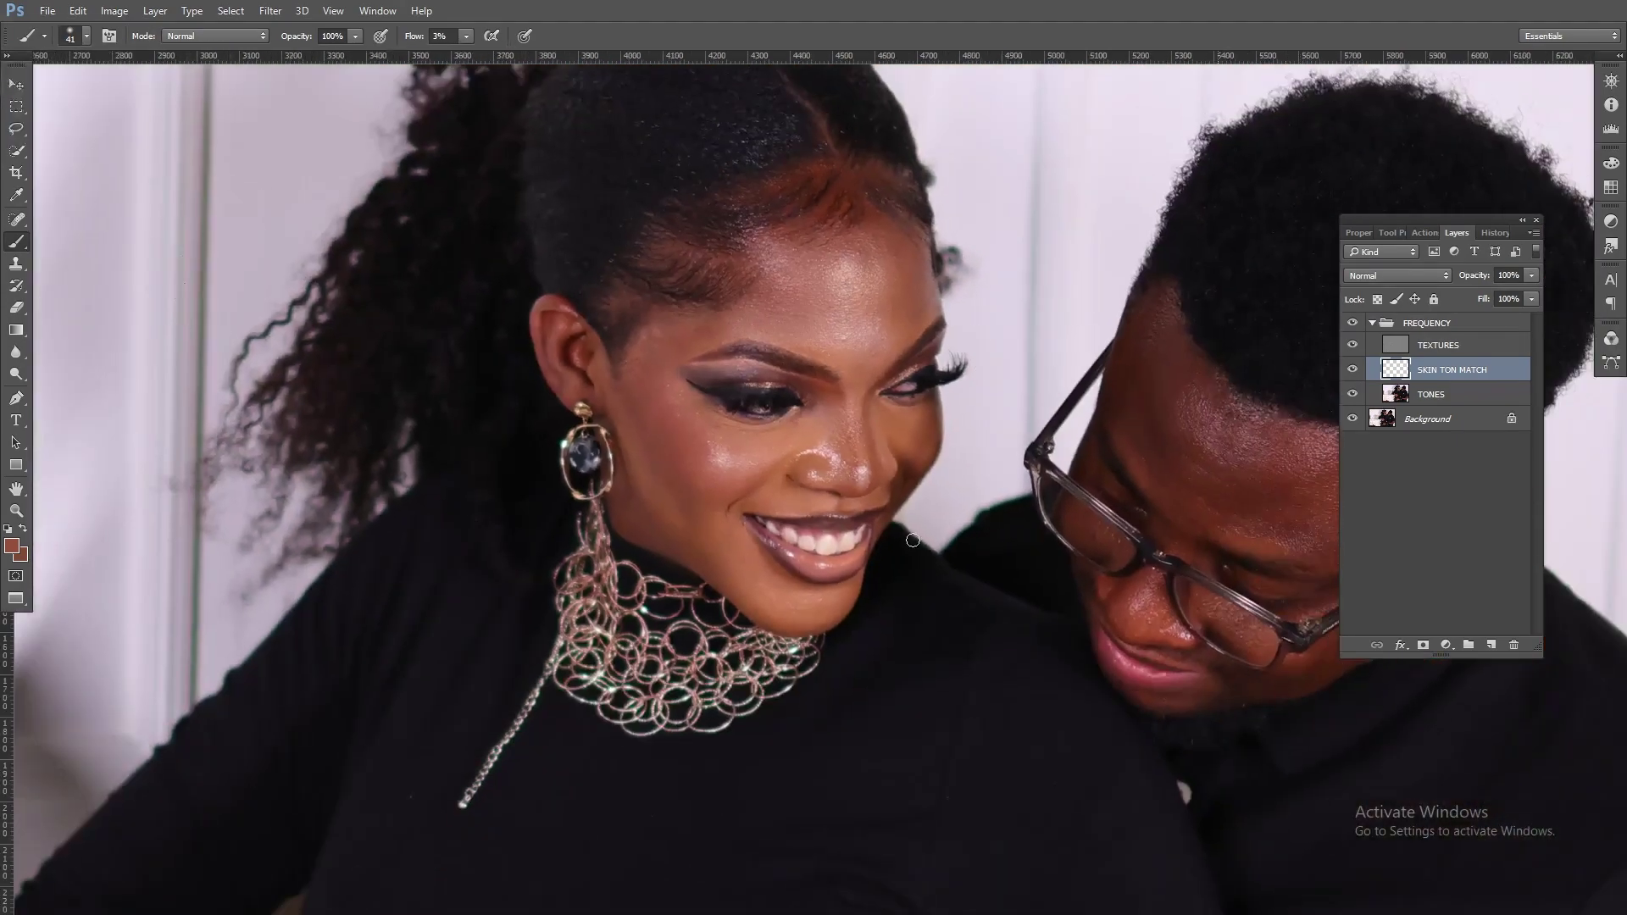
Toggle the SKIN TON MATCH layer off and on to compare the face
click(1351, 370)
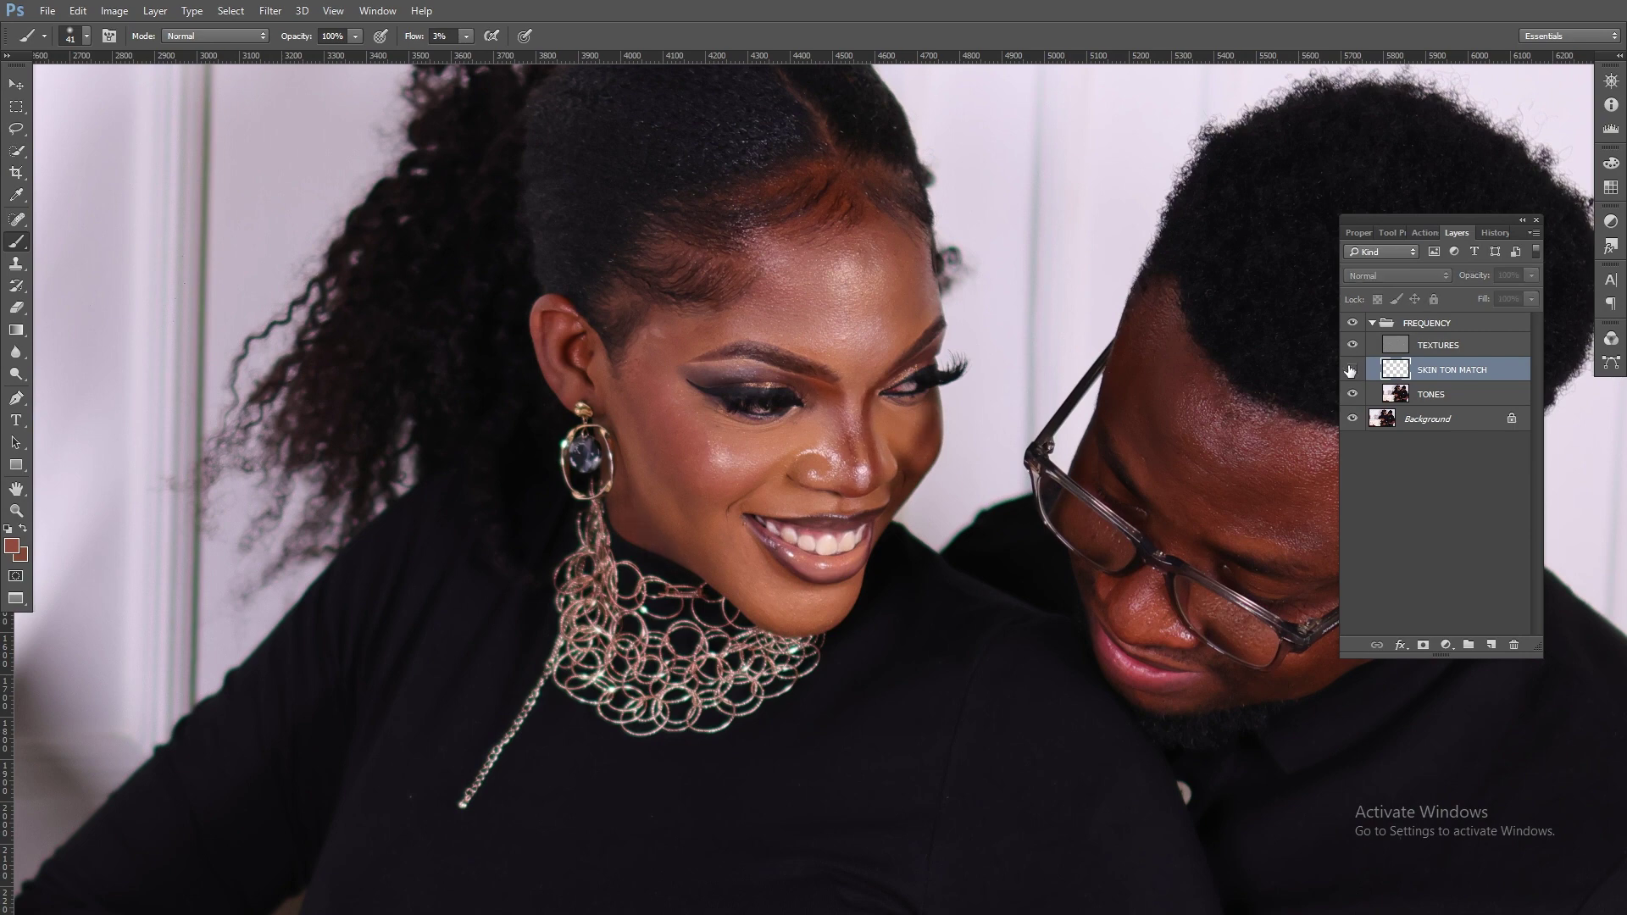
click(1350, 370)
click(1350, 370)
click(1351, 370)
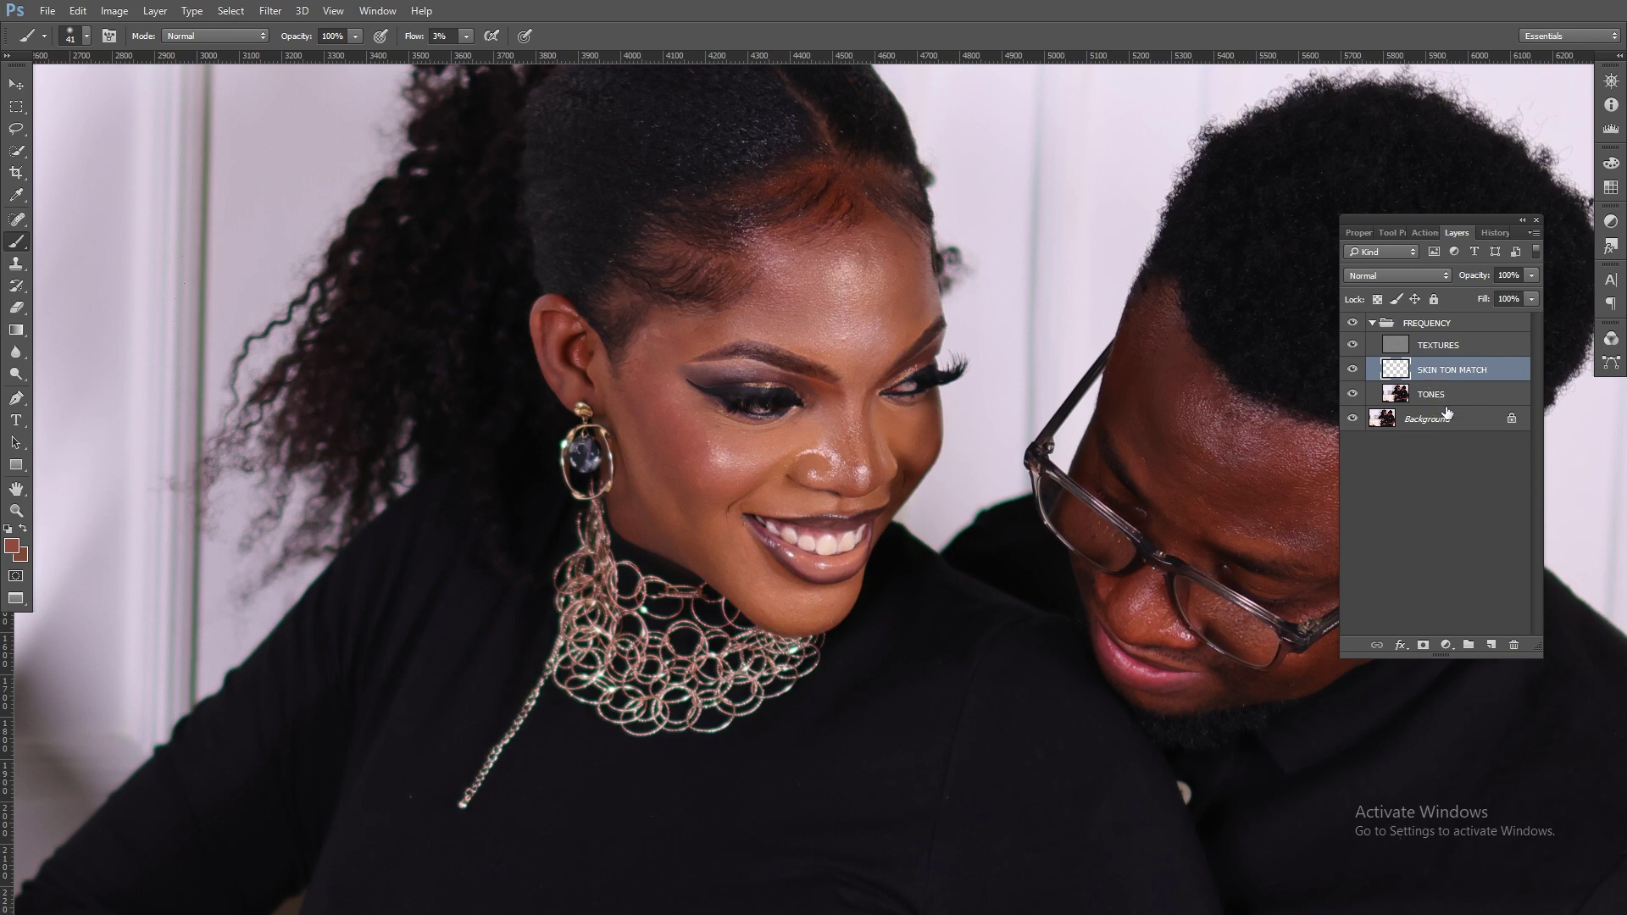
Select the TONES layer and zoom in on the woman's face
click(1442, 397)
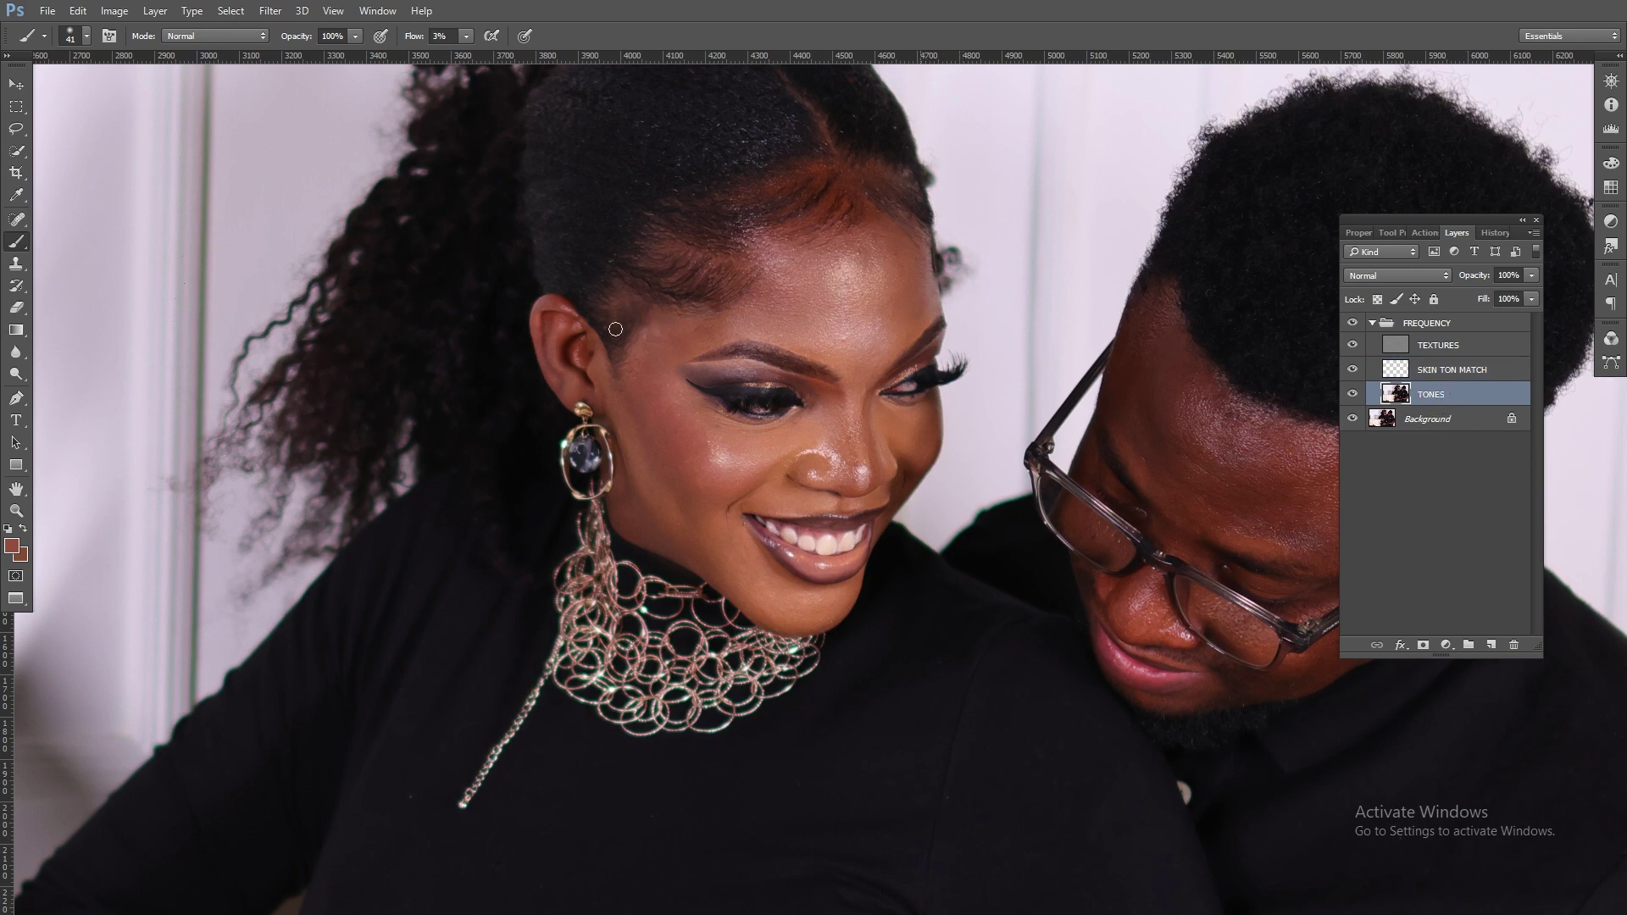
click(17, 510)
mouse_move(776, 377)
mouse_down()
mouse_move(861, 409)
mouse_move(803, 377)
mouse_move(599, 390)
mouse_up()
Lasso the cheek area below her eye
key(l)
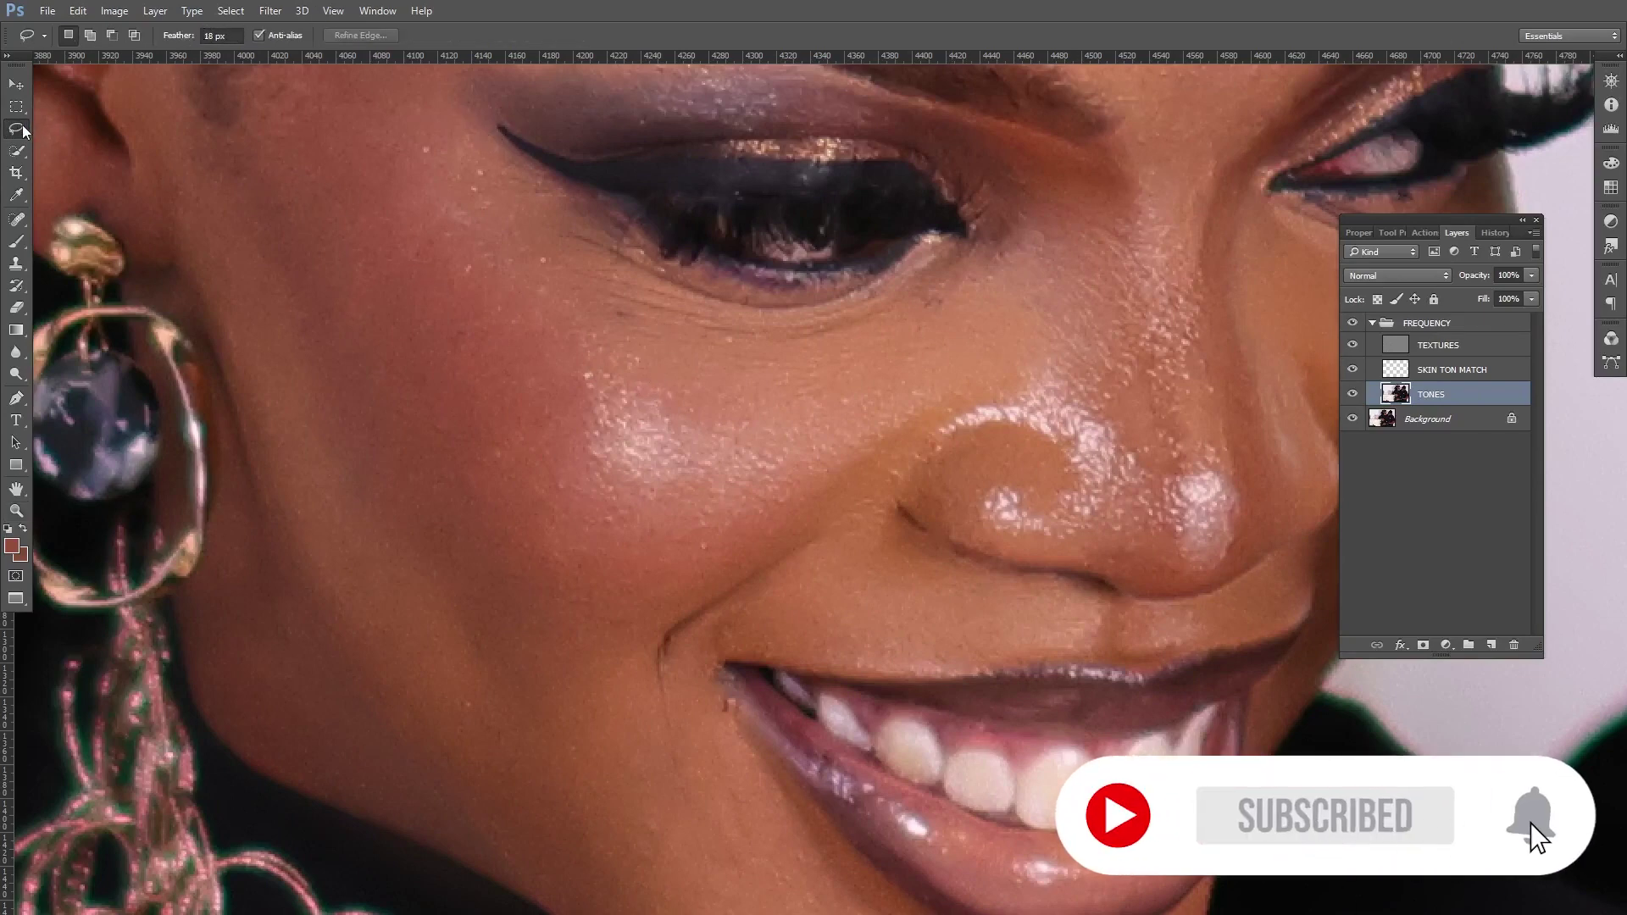
scroll(492, 260, up, 3)
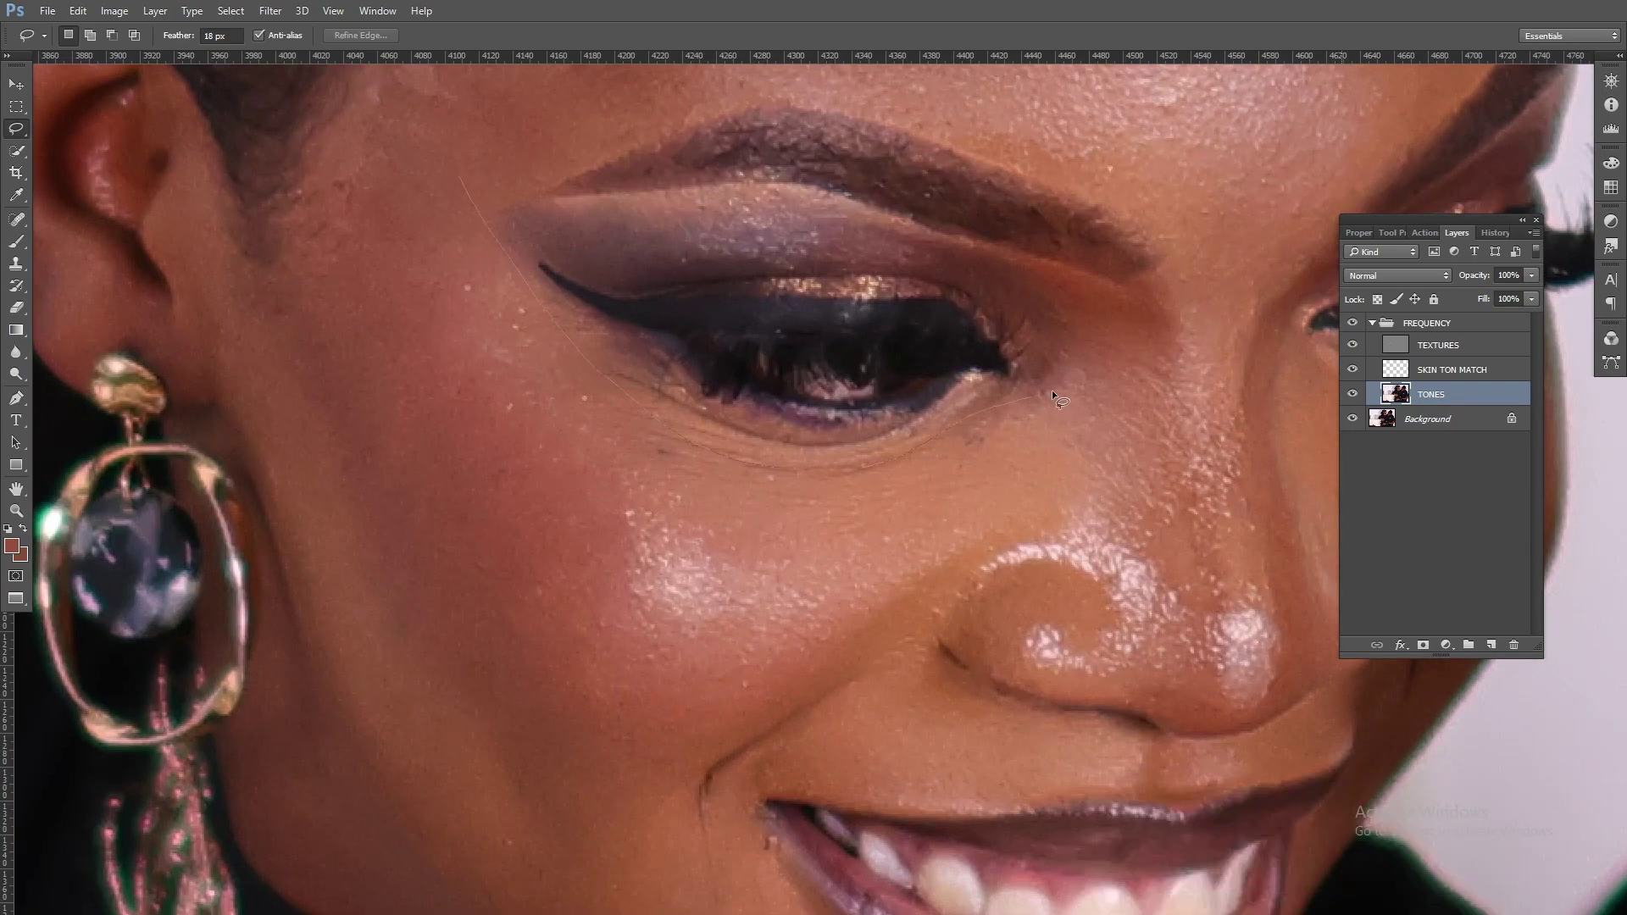
mouse_move(860, 646)
mouse_down()
mouse_move(621, 789)
mouse_move(433, 689)
mouse_move(306, 445)
mouse_move(287, 239)
mouse_move(370, 142)
mouse_move(407, 157)
mouse_up()
Apply a 9.6-pixel Gaussian Blur to the selected cheek
click(271, 10)
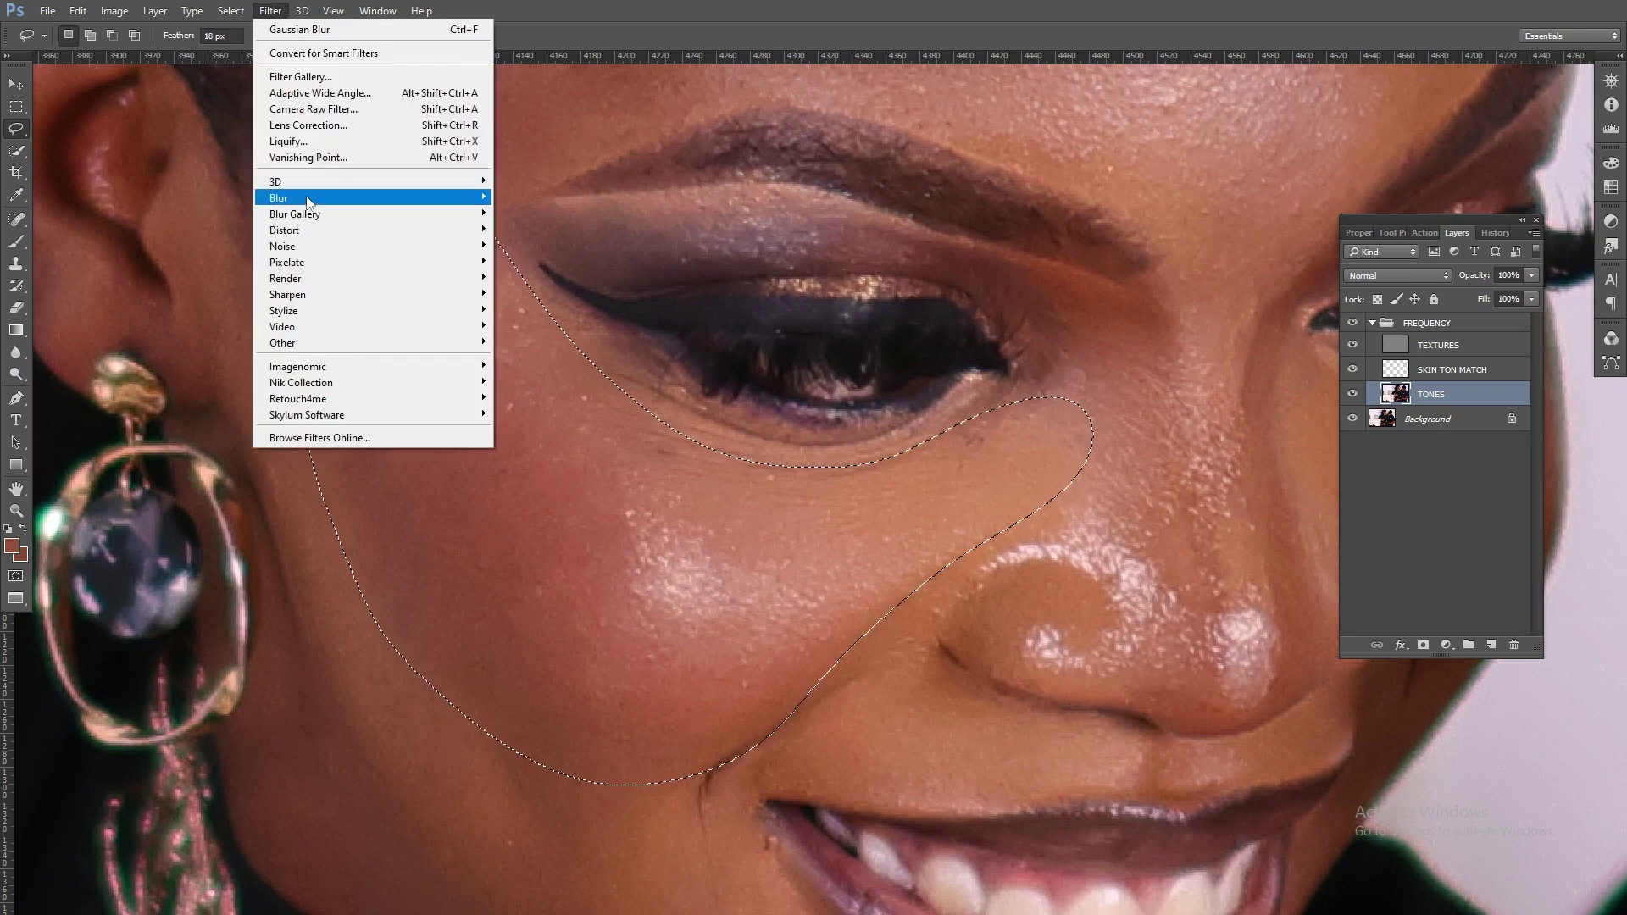
mouse_move(356, 197)
click(530, 262)
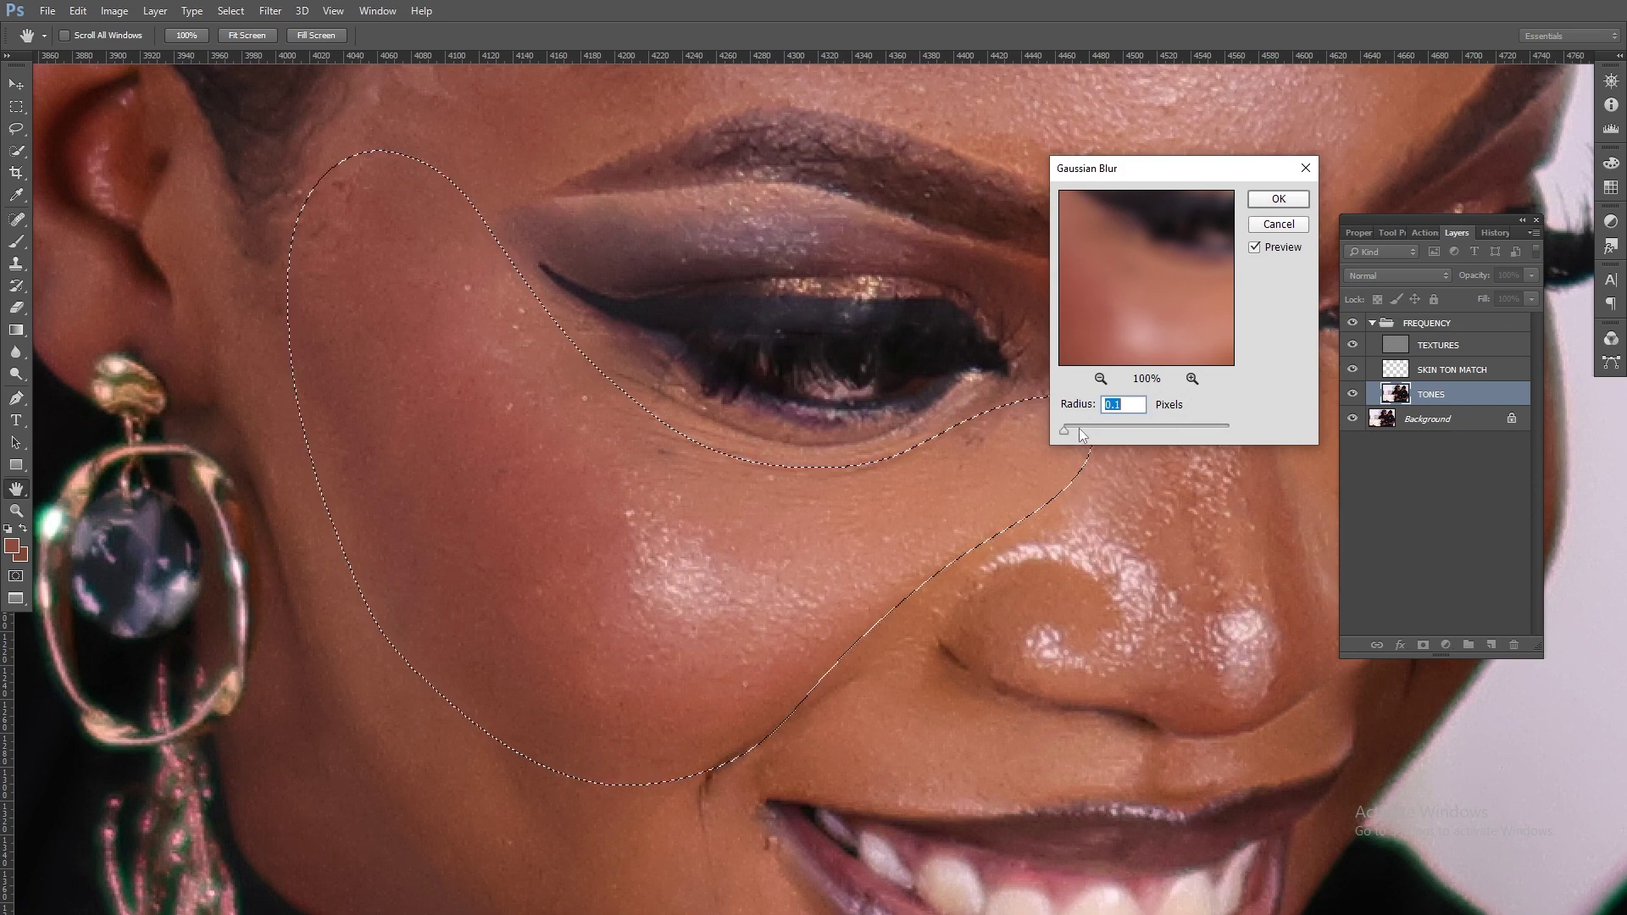
drag(1066, 430, 1107, 429)
click(1135, 429)
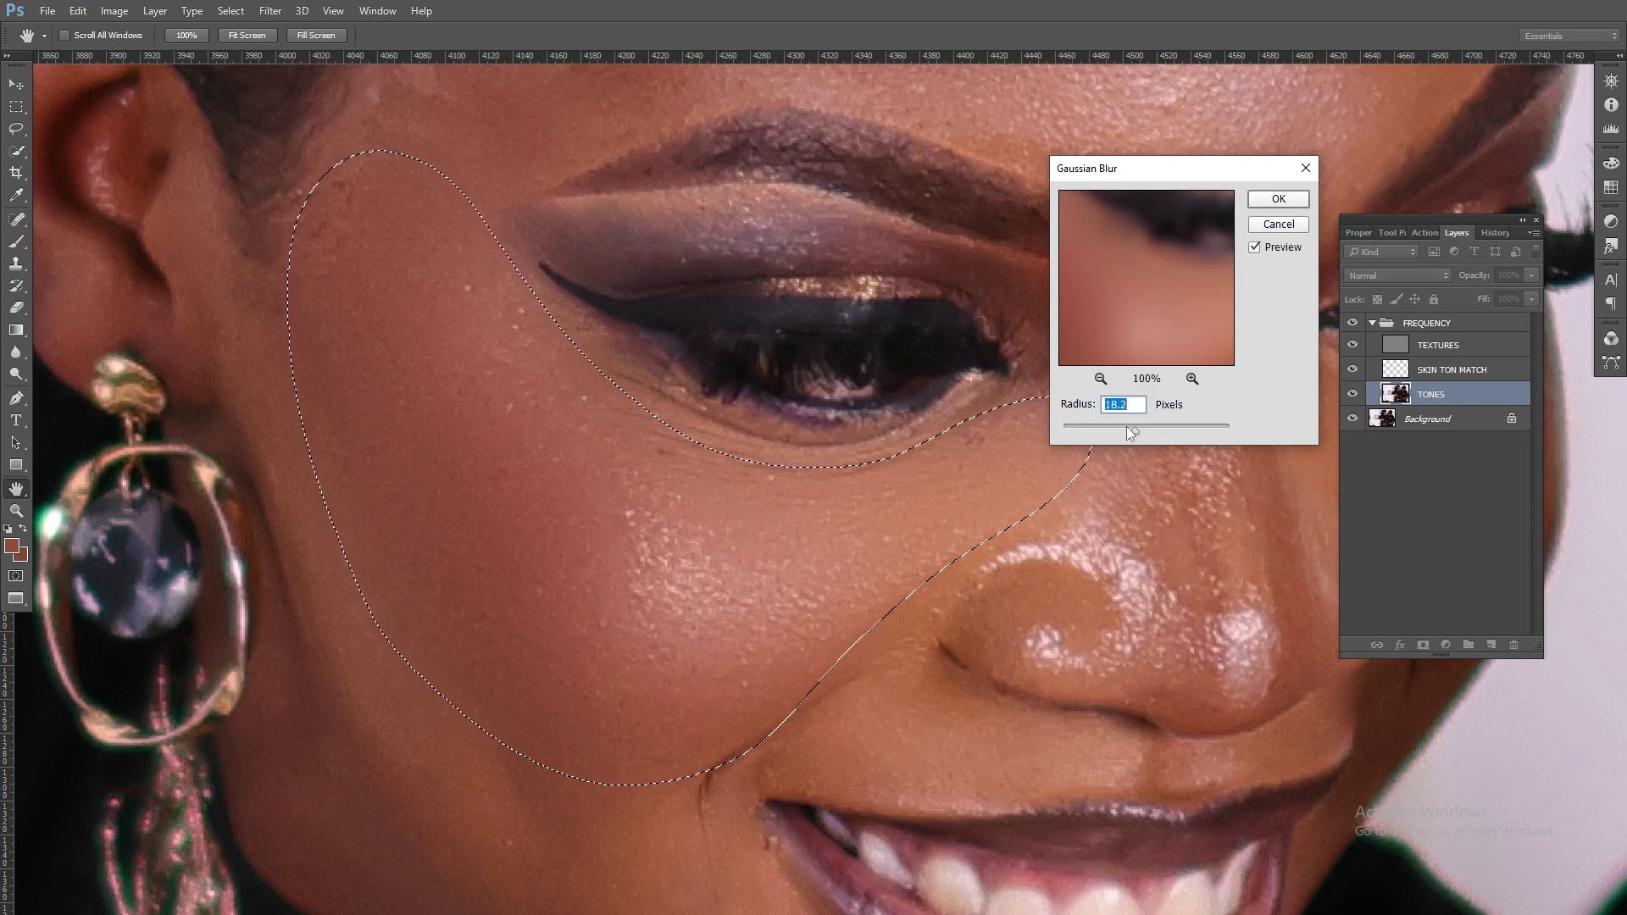
click(1128, 427)
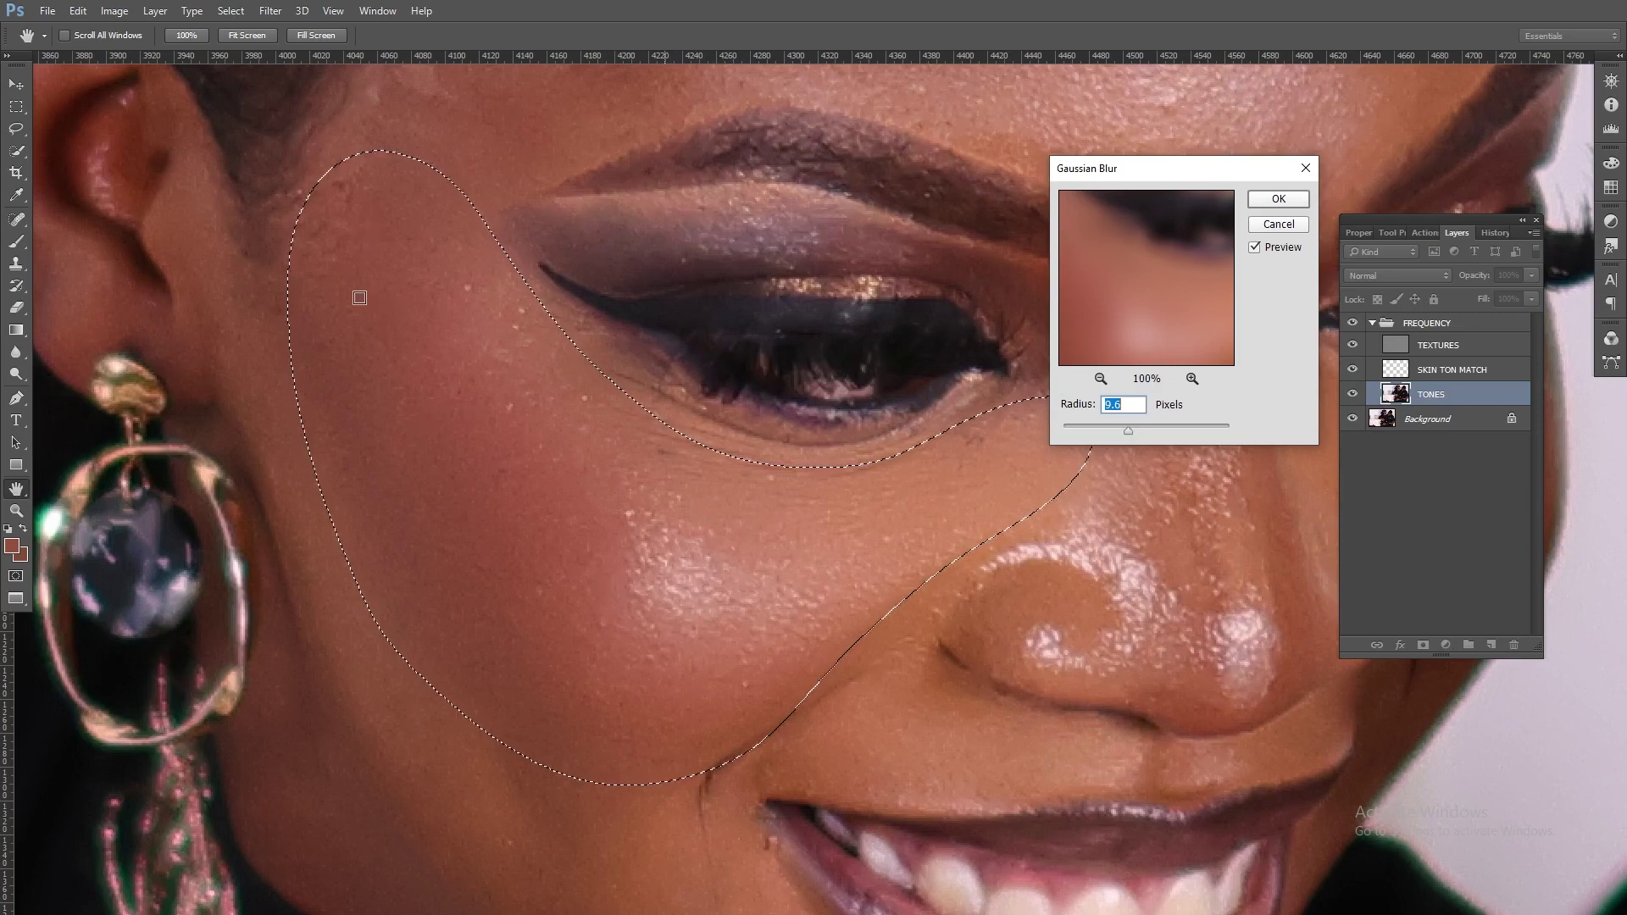
click(1275, 201)
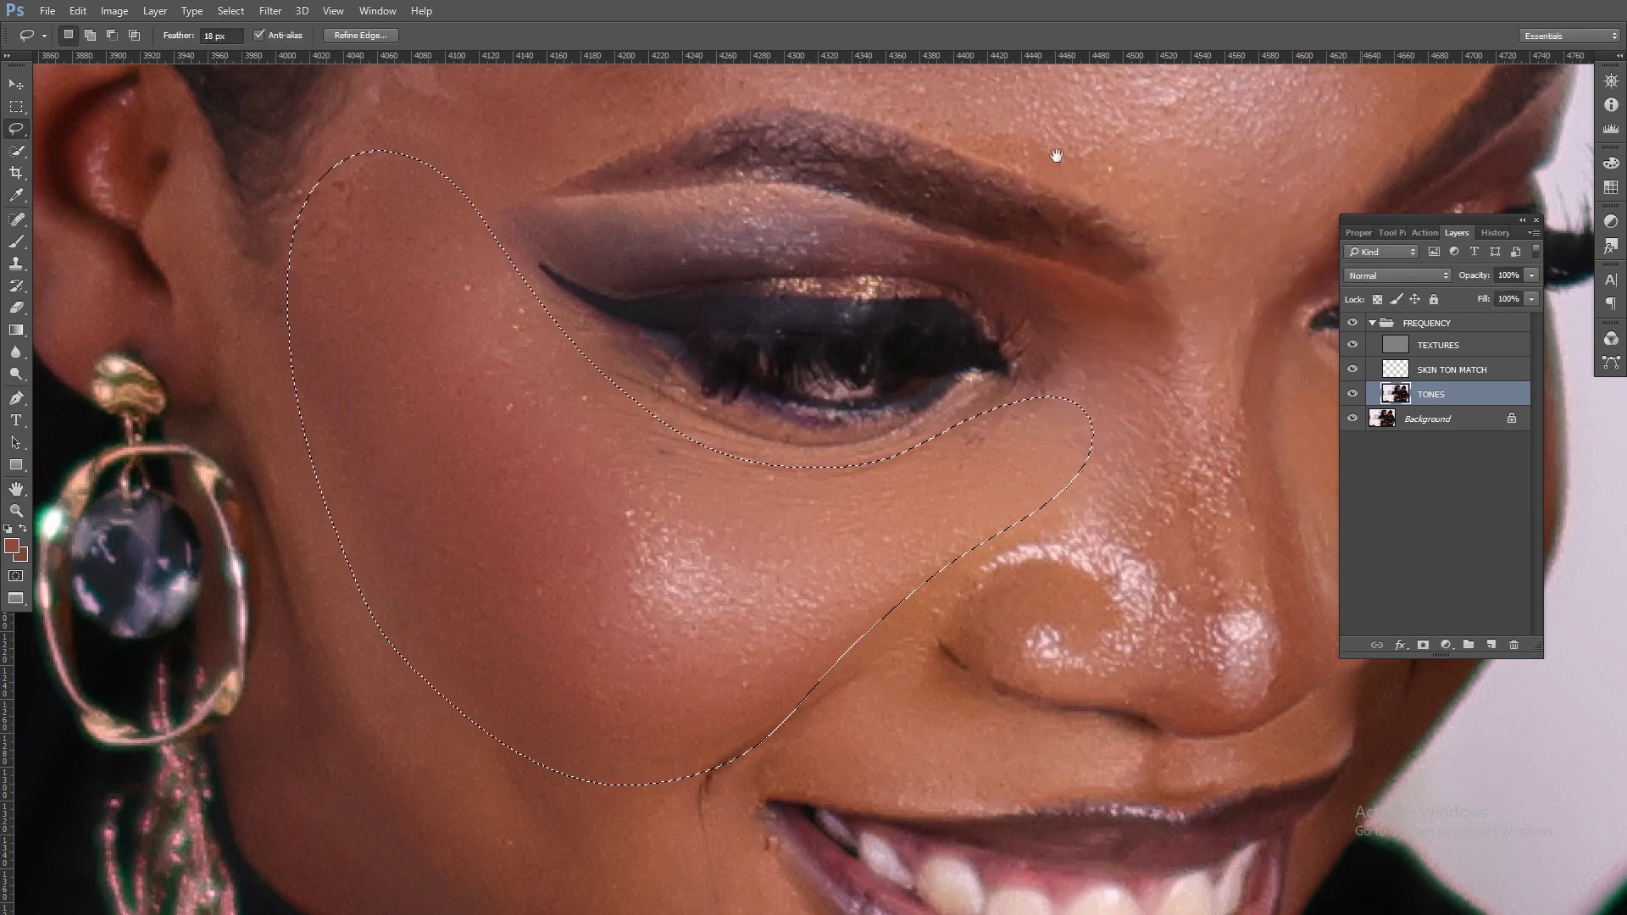
Lasso the forehead skin and blur it with a 14.1-pixel Gaussian Blur
drag(918, 170, 672, 318)
mouse_move(623, 100)
mouse_down()
mouse_move(564, 181)
mouse_move(579, 277)
mouse_move(497, 394)
mouse_up()
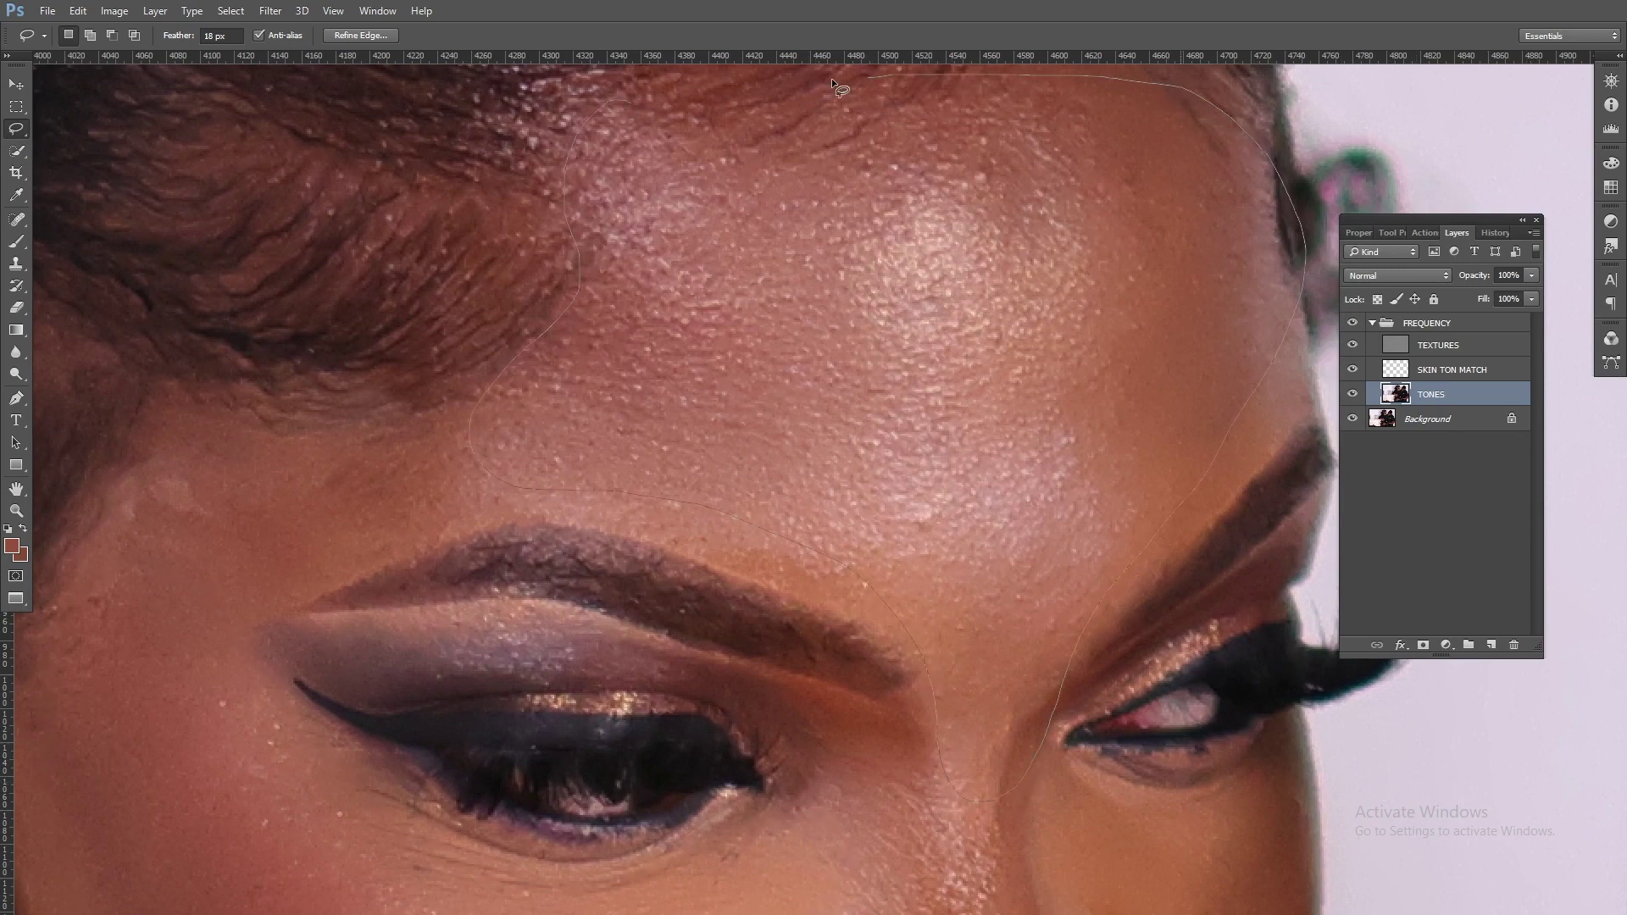
drag(832, 78, 626, 100)
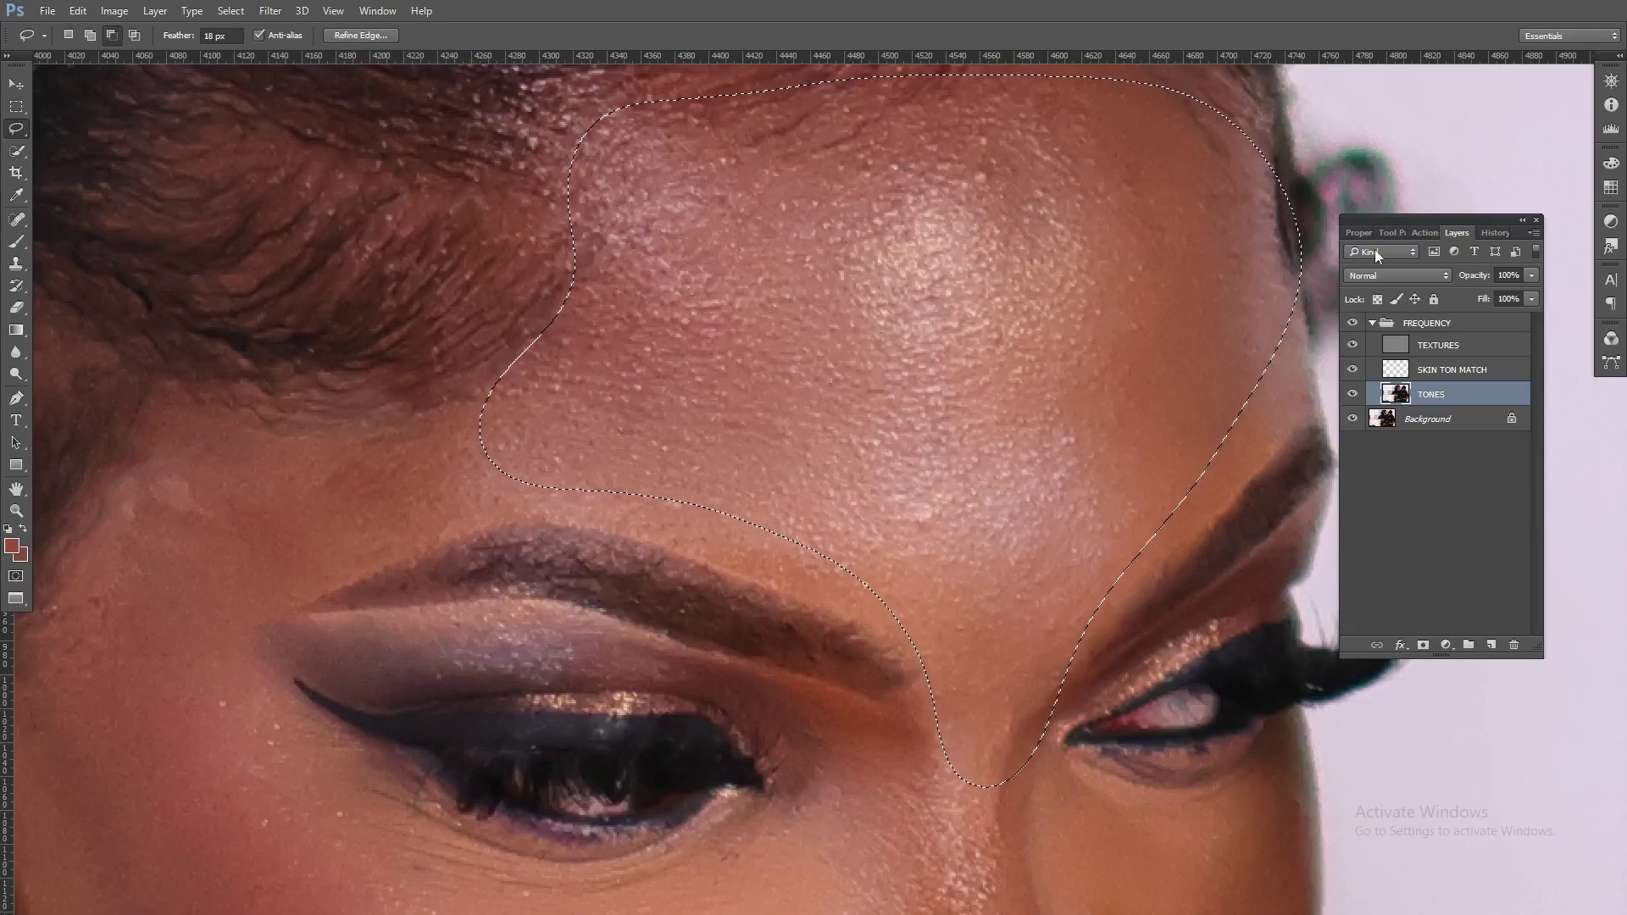
drag(1287, 349, 1296, 355)
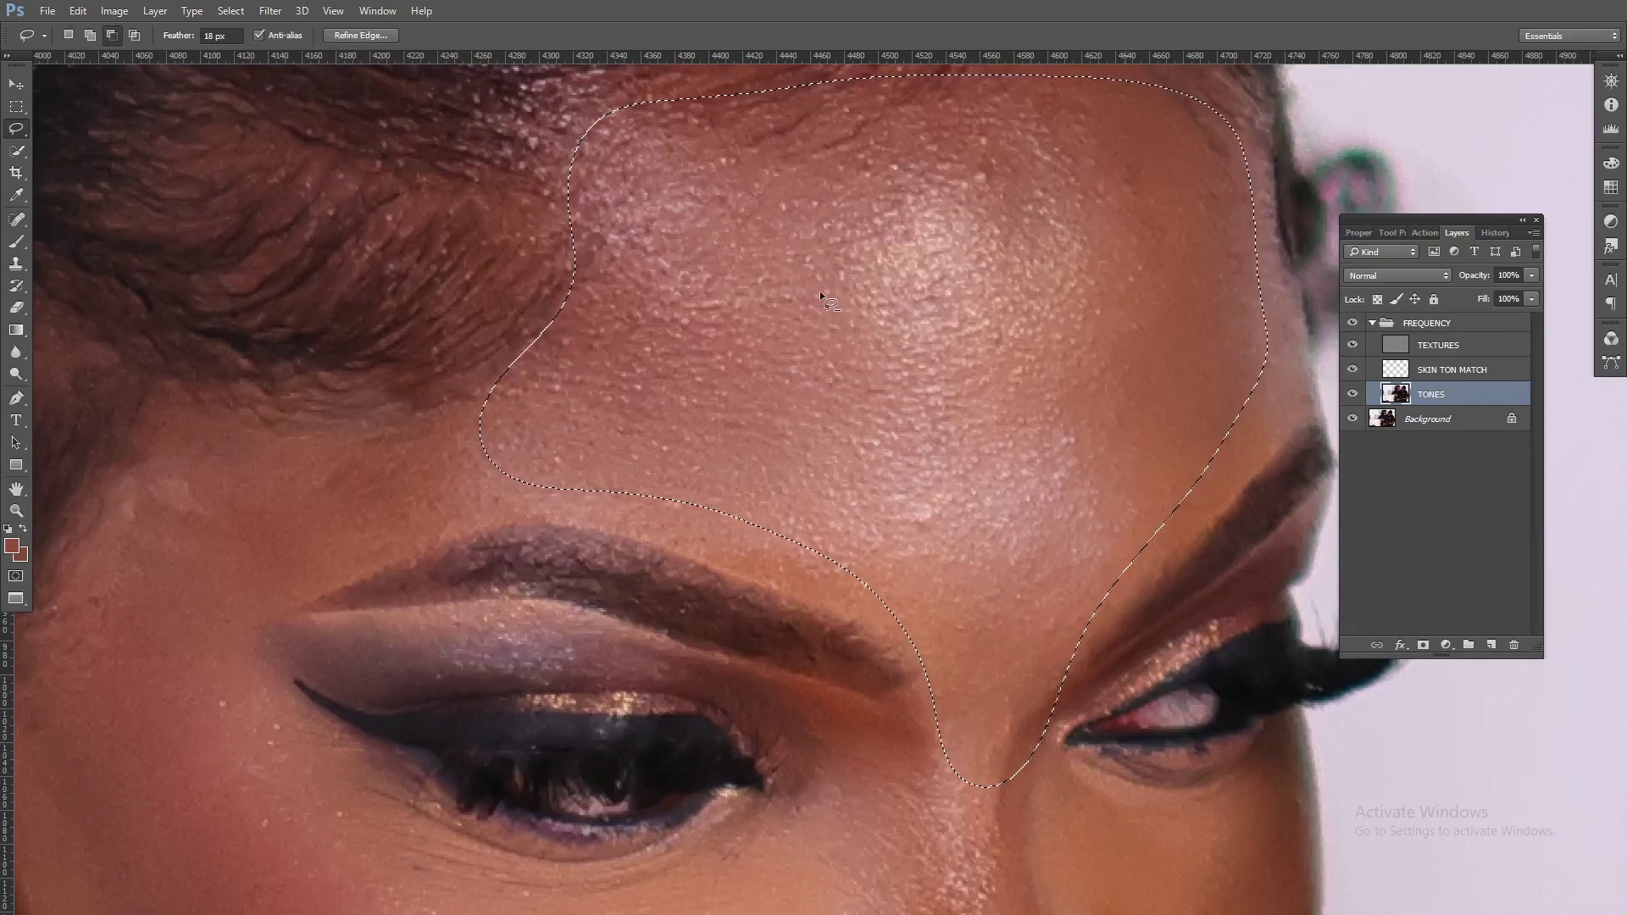
key(ctrl+alt+f)
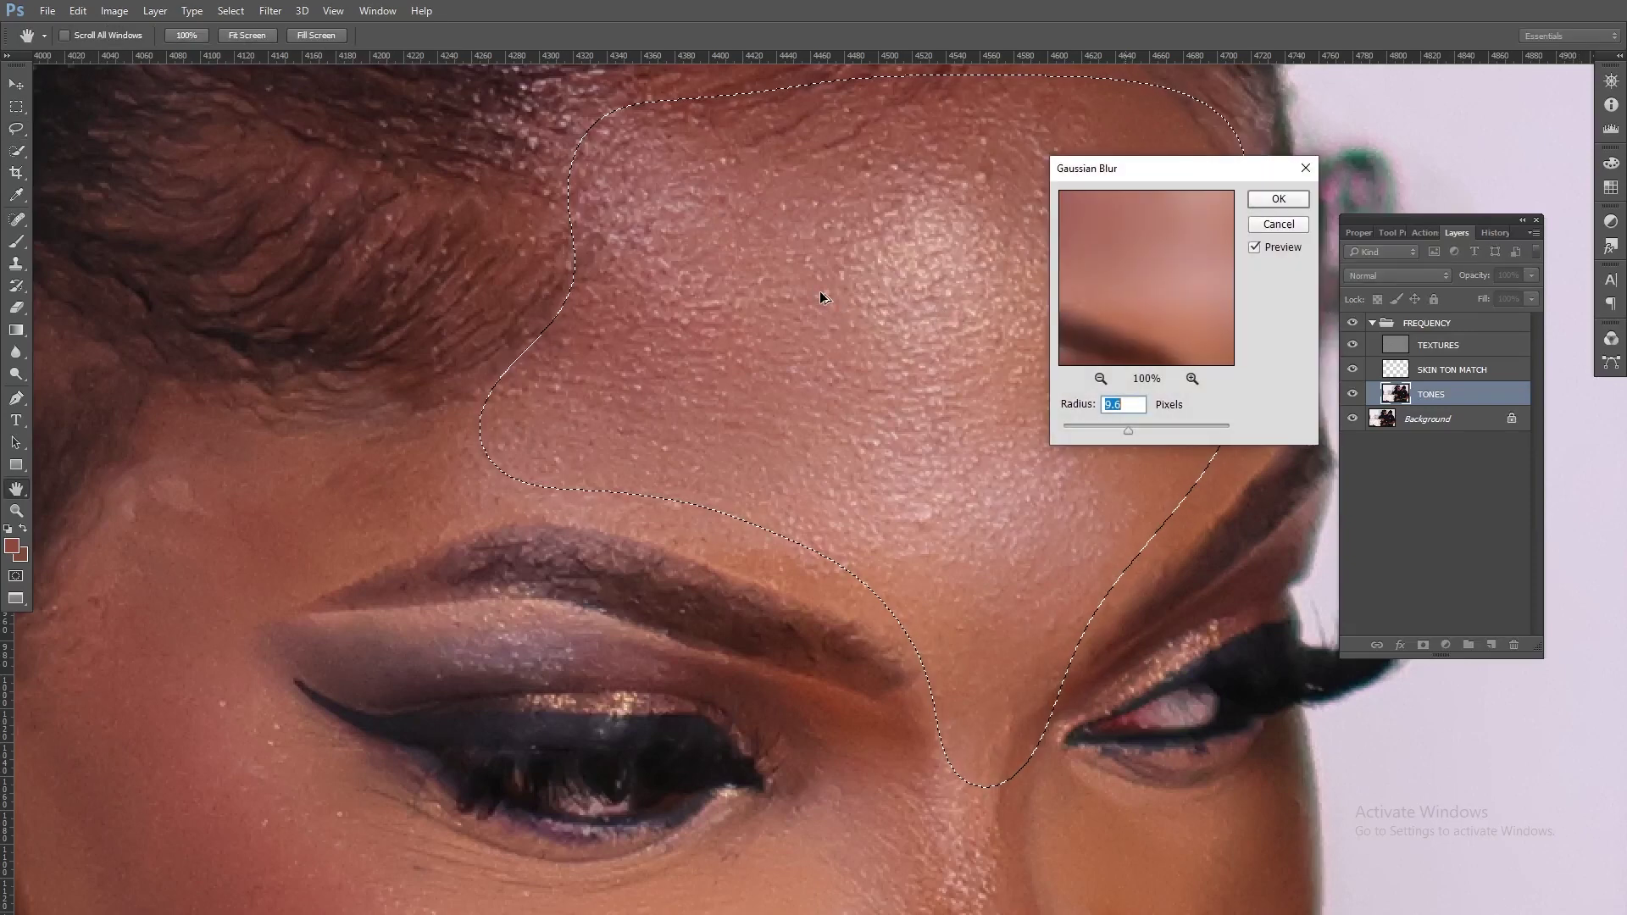
drag(1147, 167, 1384, 117)
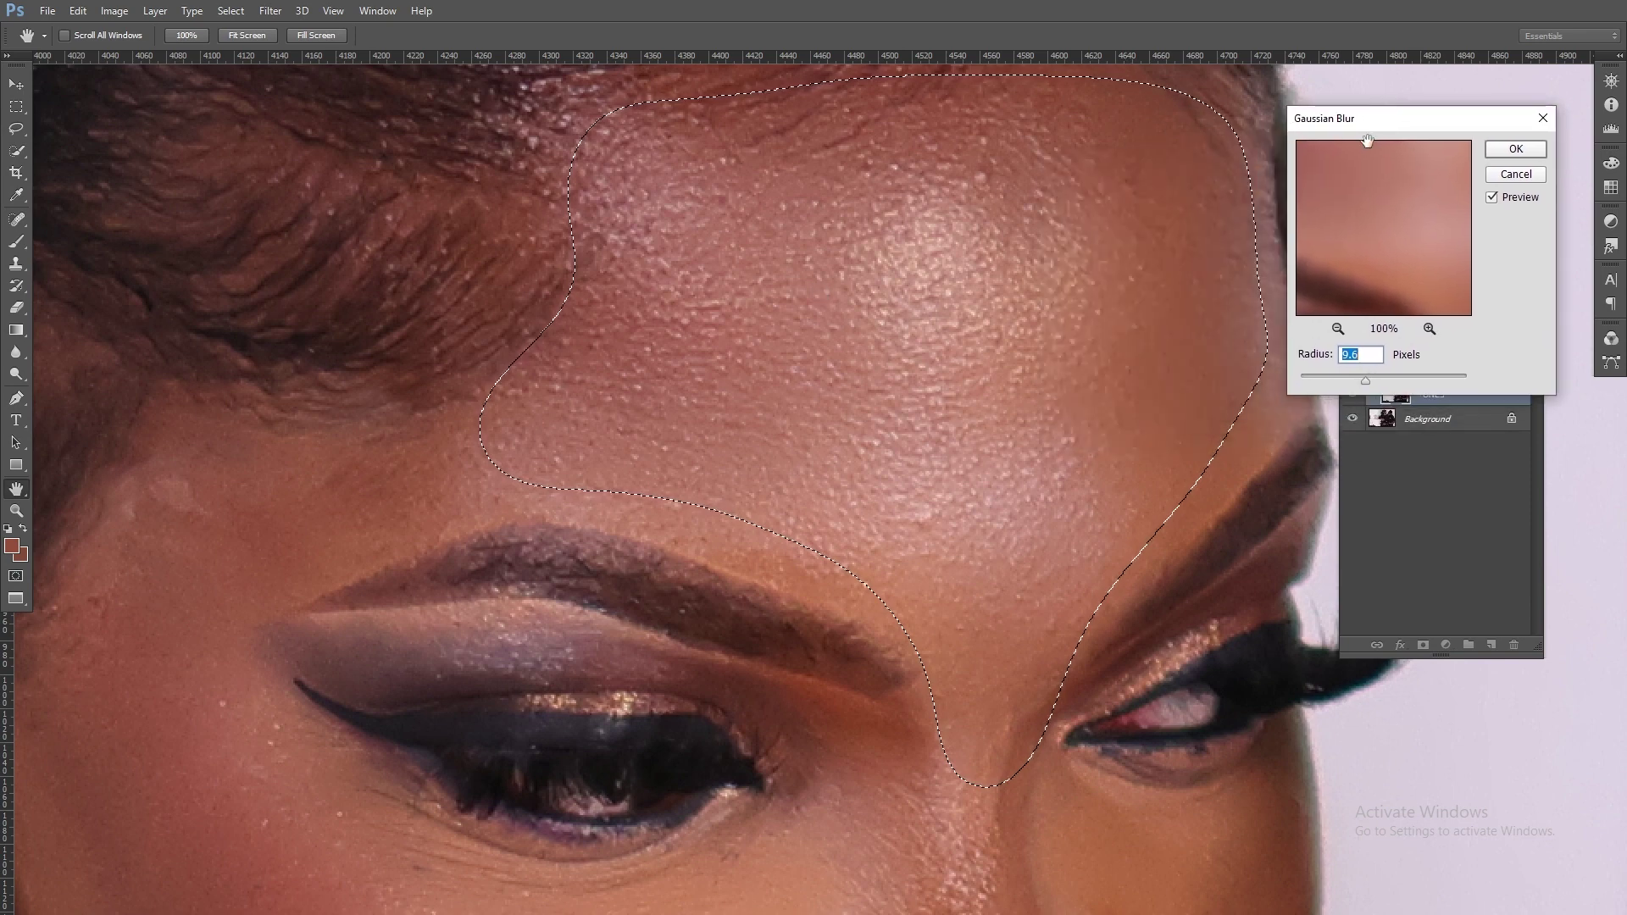
drag(1366, 379, 1369, 378)
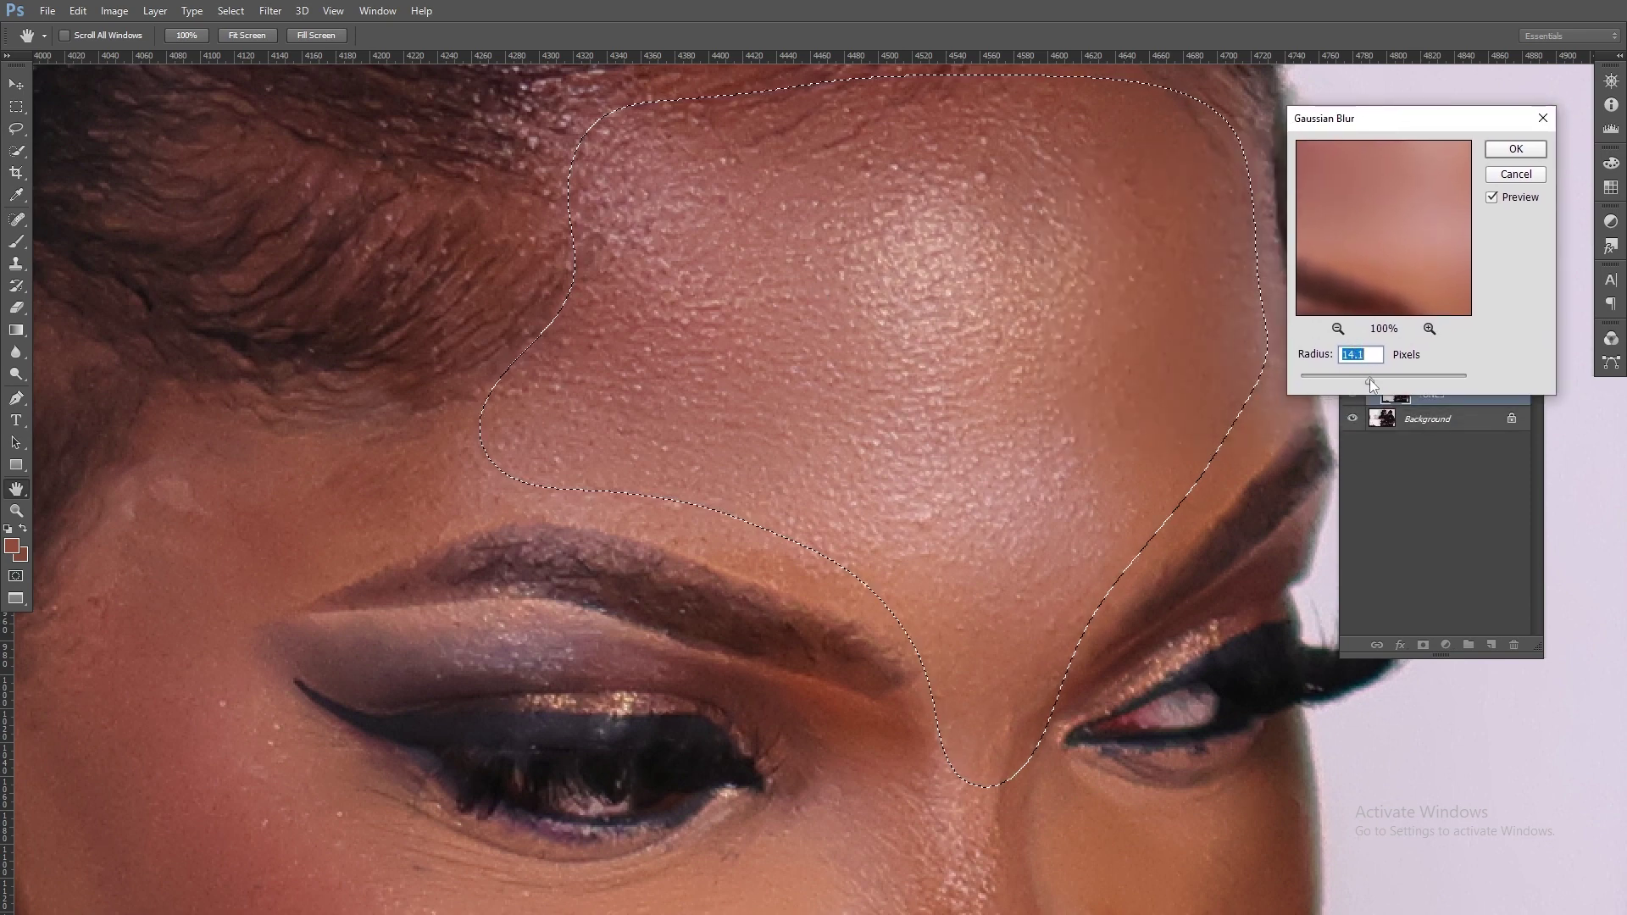
click(1514, 148)
Select the temple skin near the hairline and blur it
key(l)
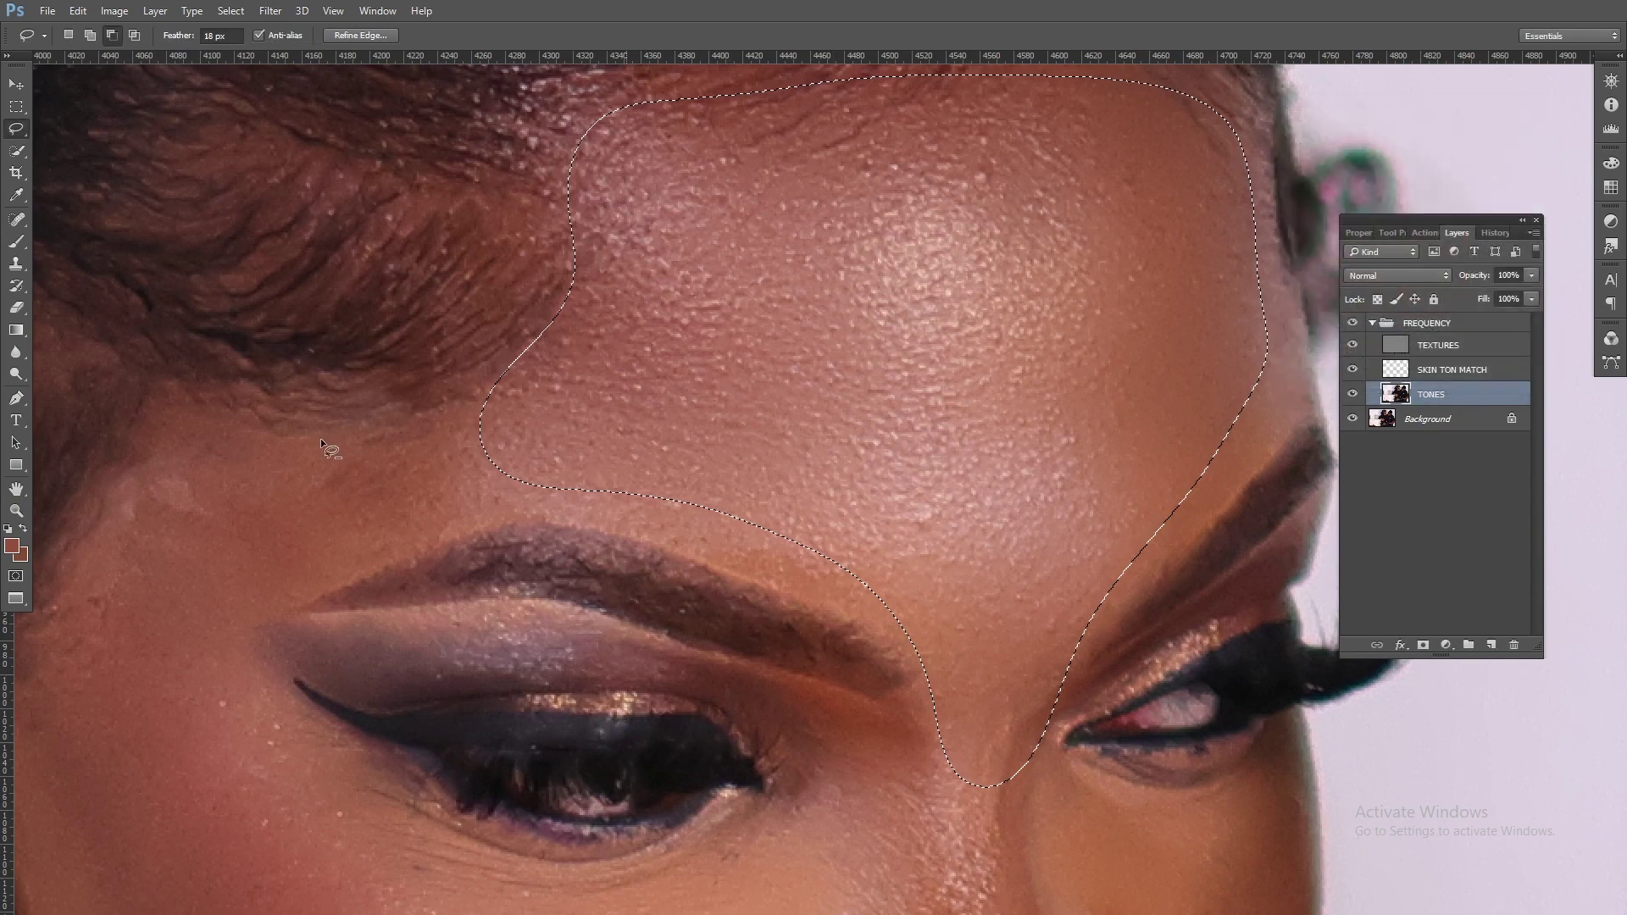
click(88, 35)
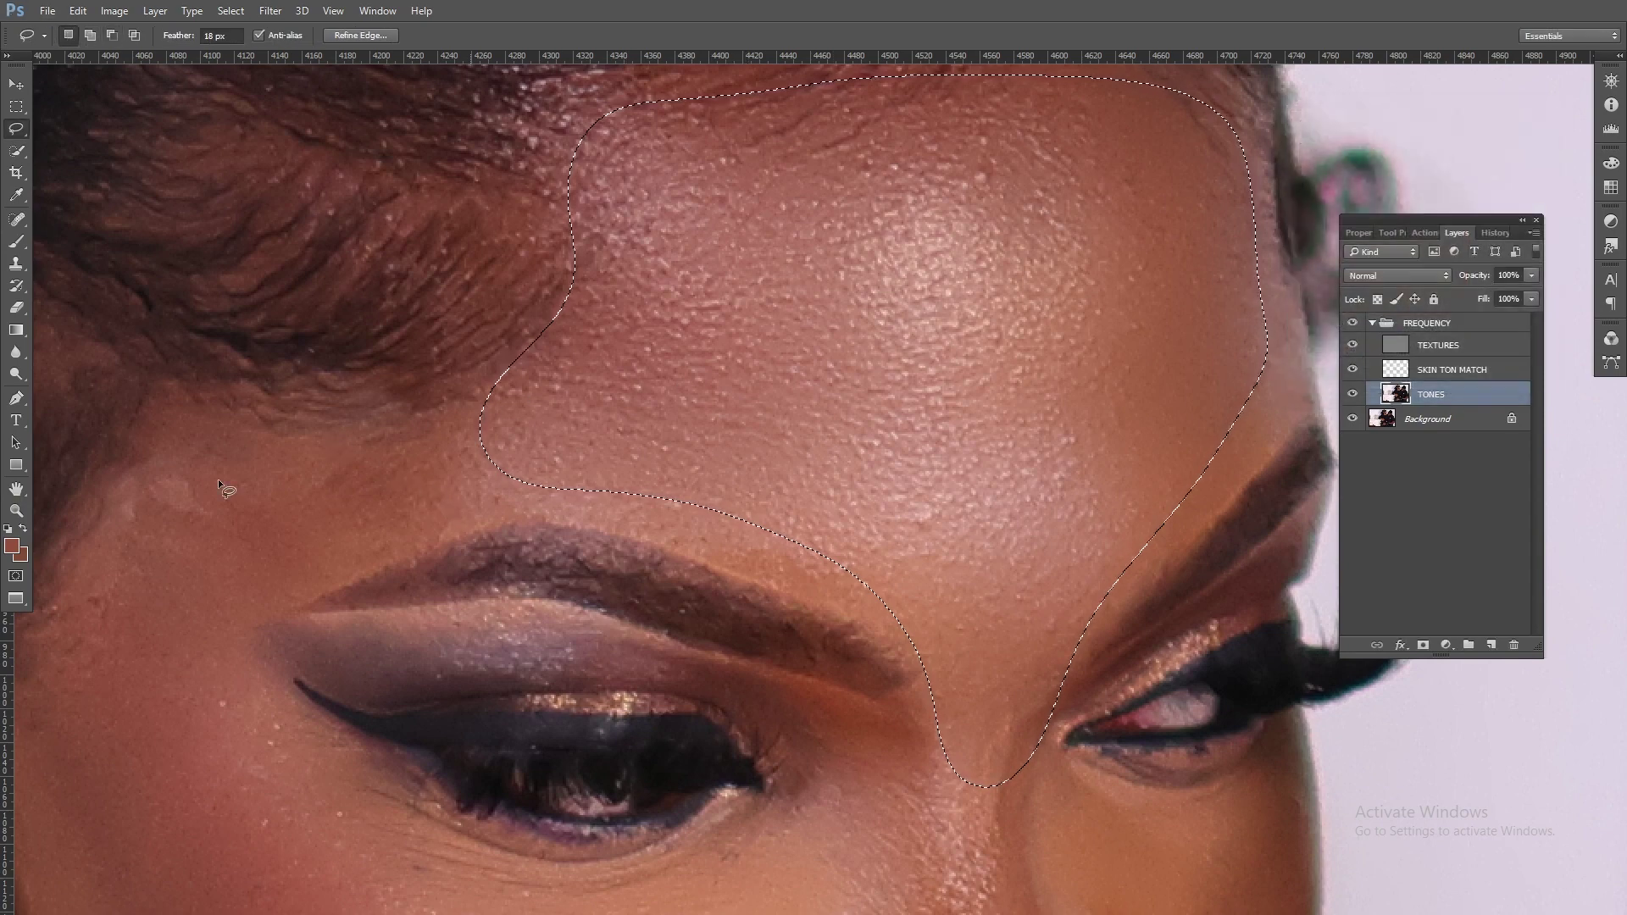
click(69, 35)
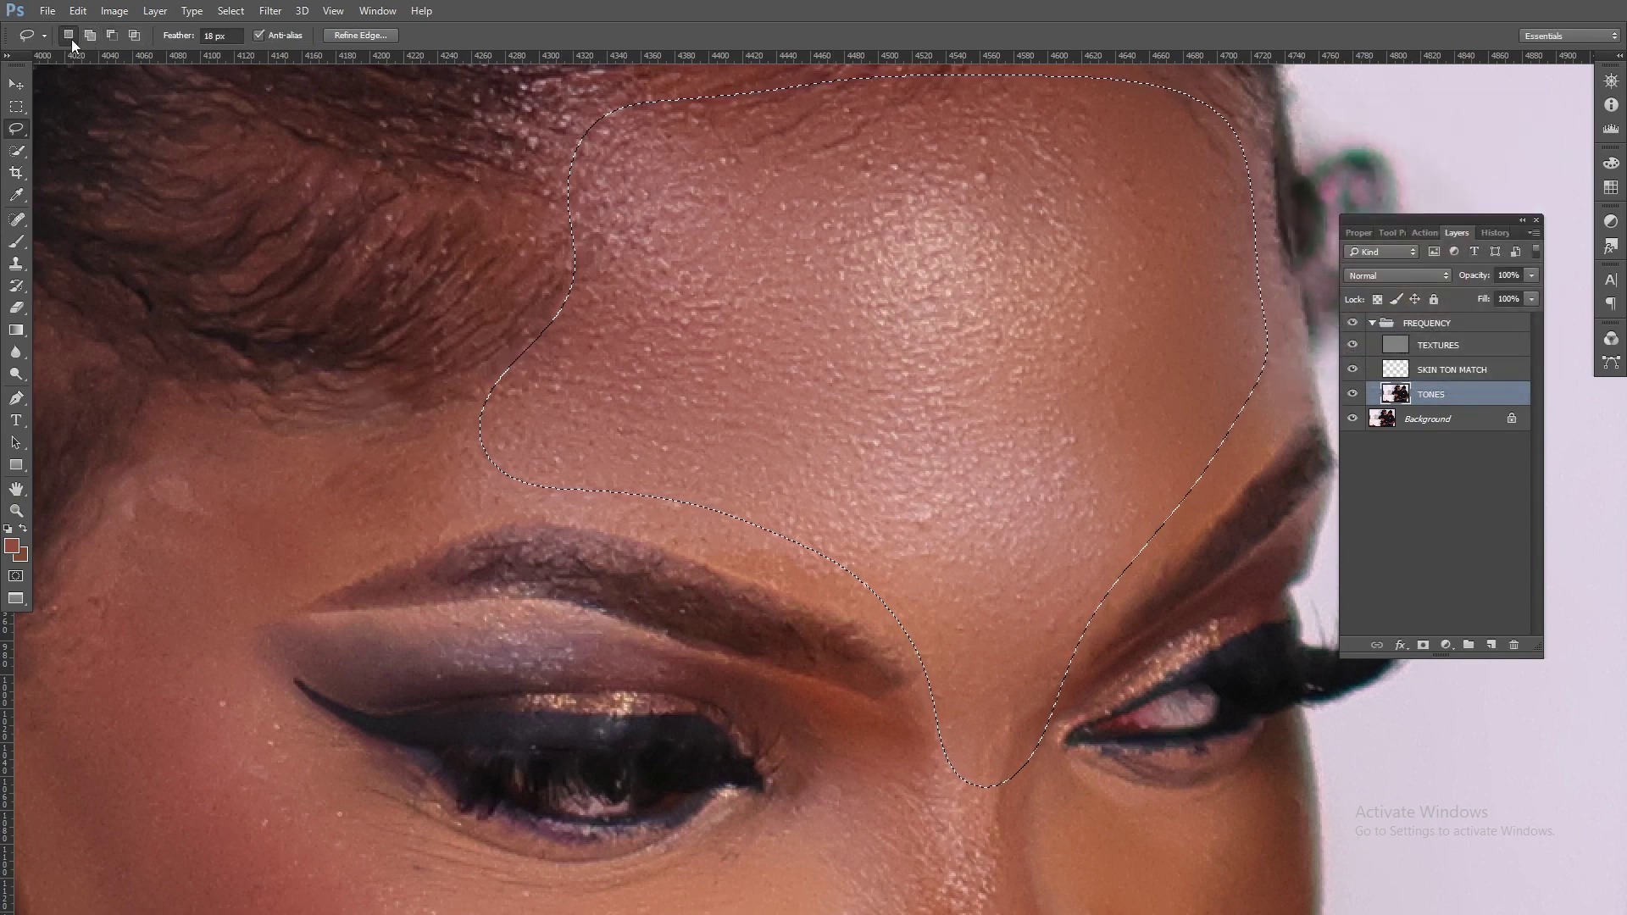
click(360, 367)
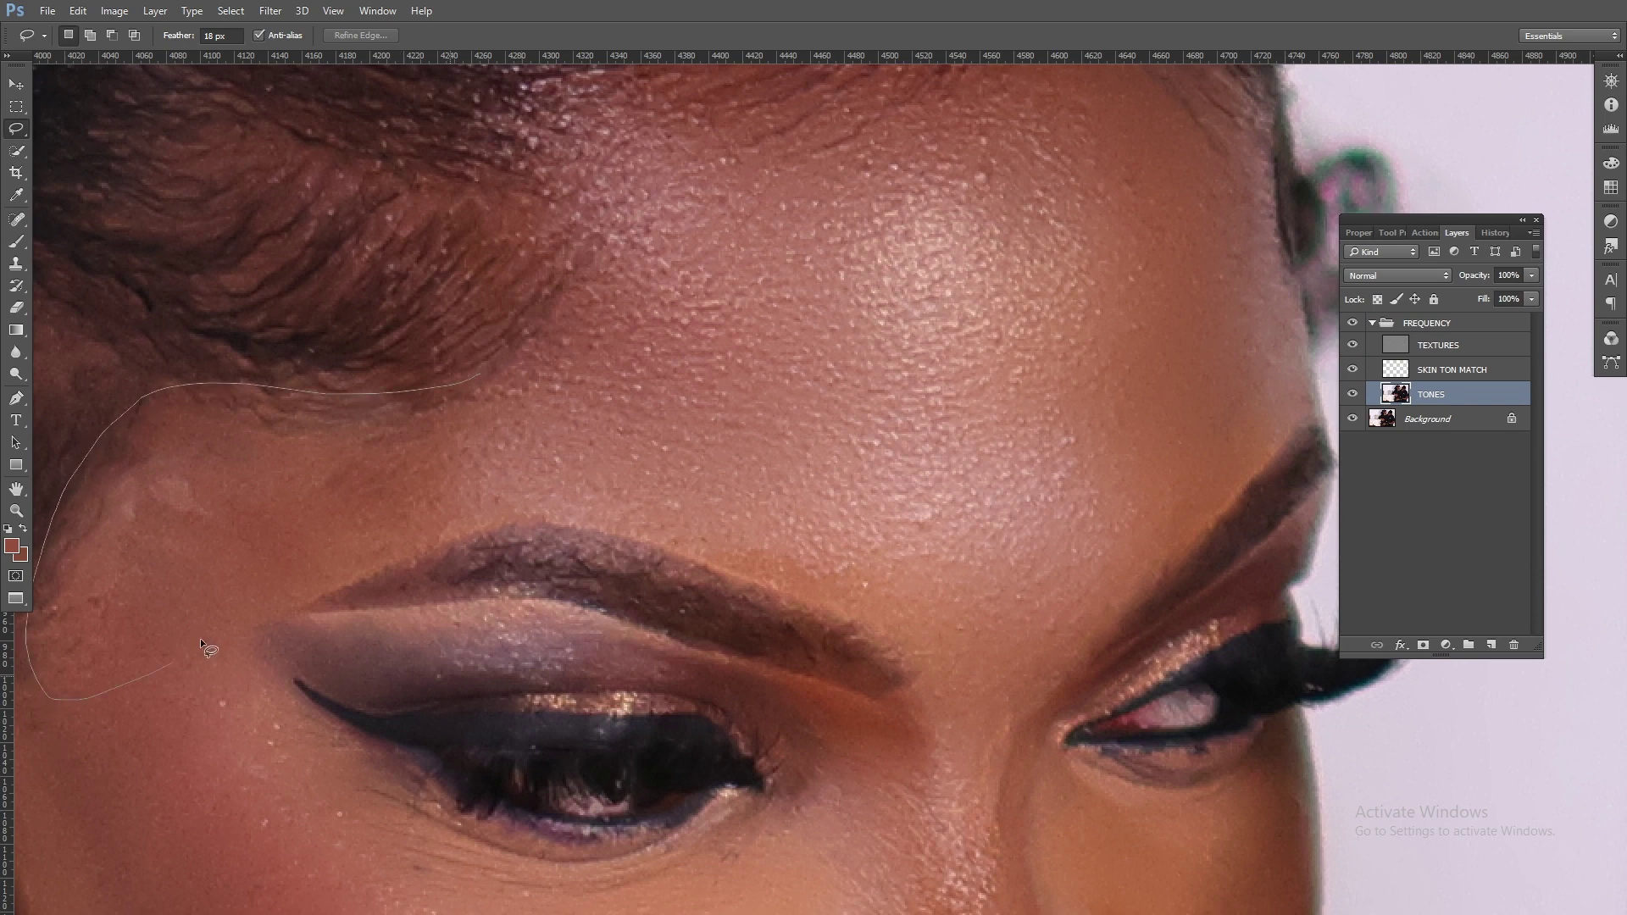
drag(591, 368, 590, 370)
key(ctrl+alt+f)
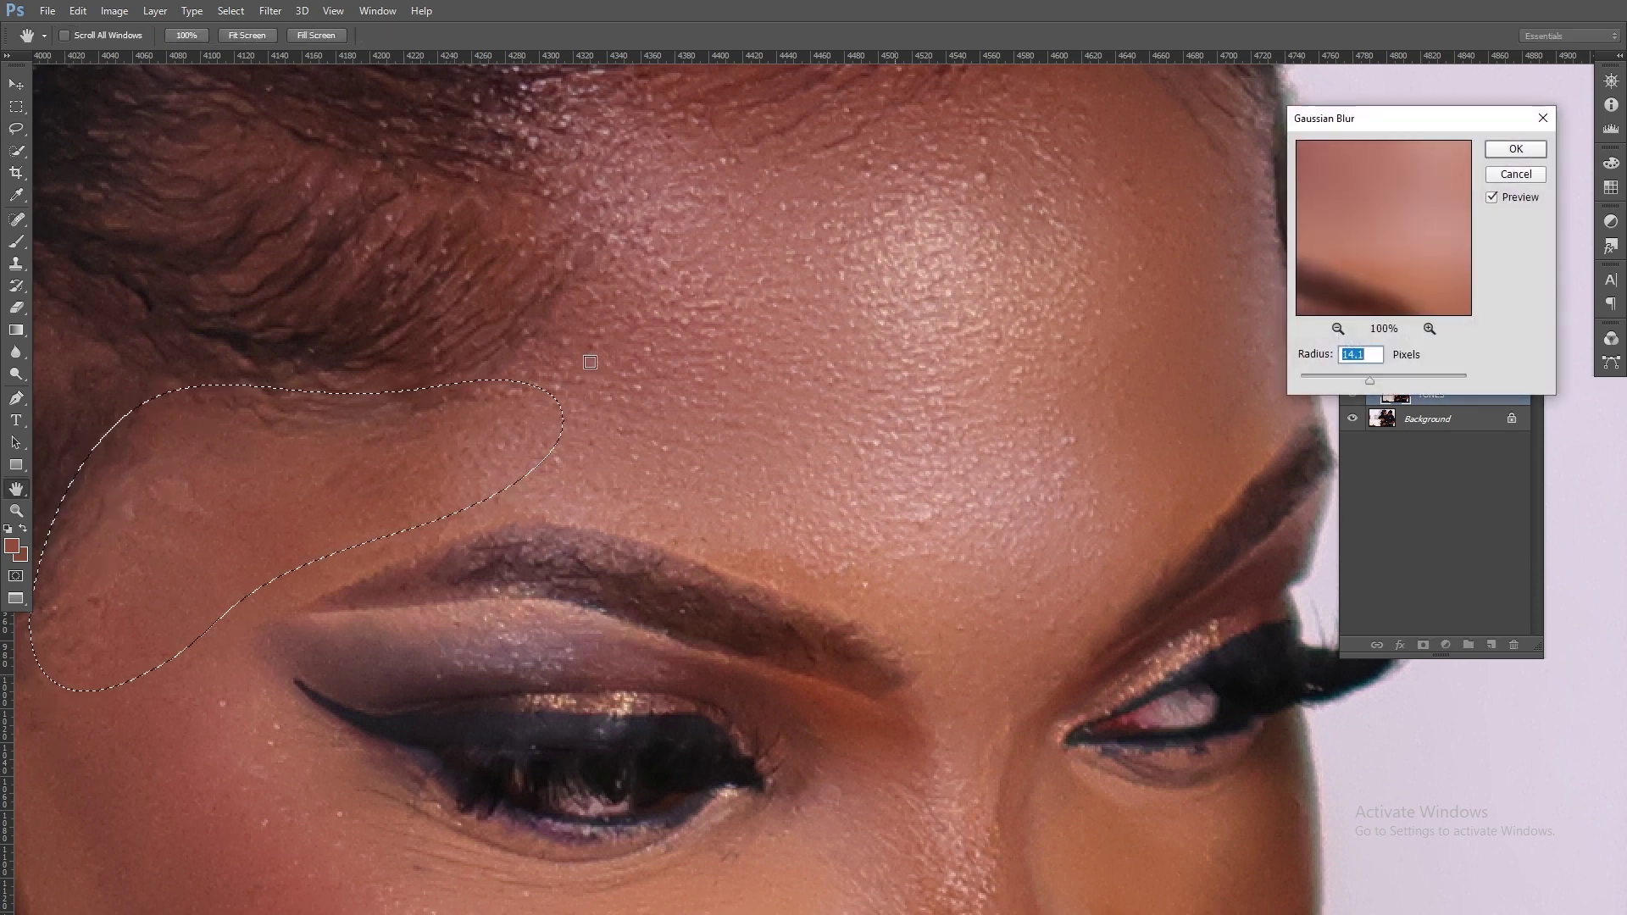
click(1516, 148)
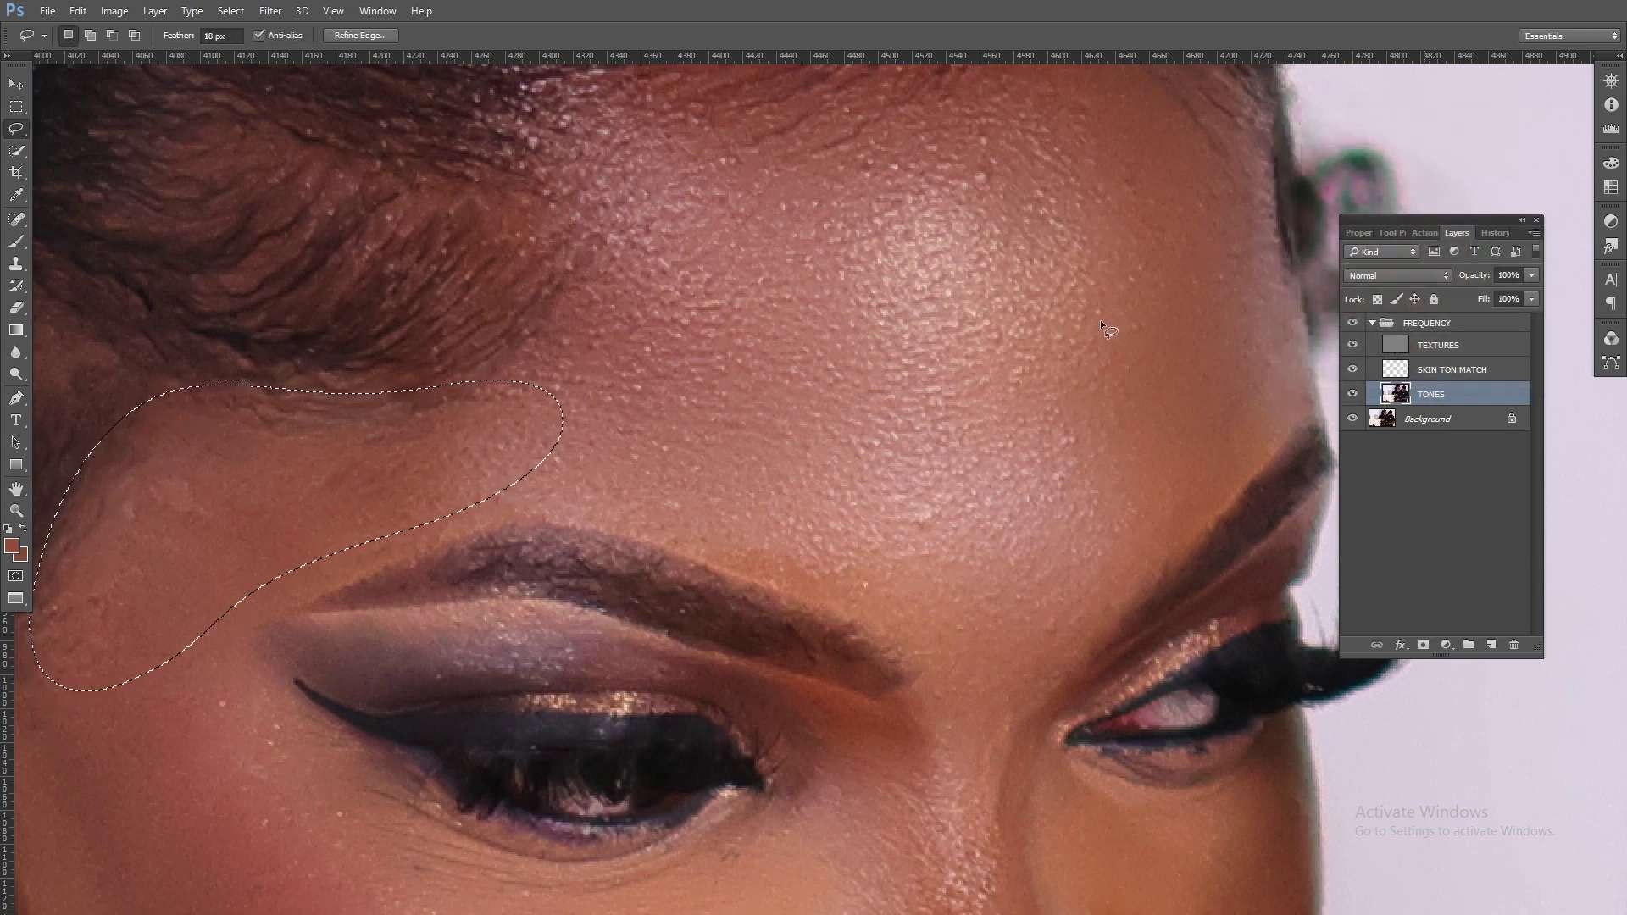
Blur the nose bridge at 8.6 pixels, then the right side of the nose
drag(923, 634, 901, 396)
drag(737, 194, 751, 220)
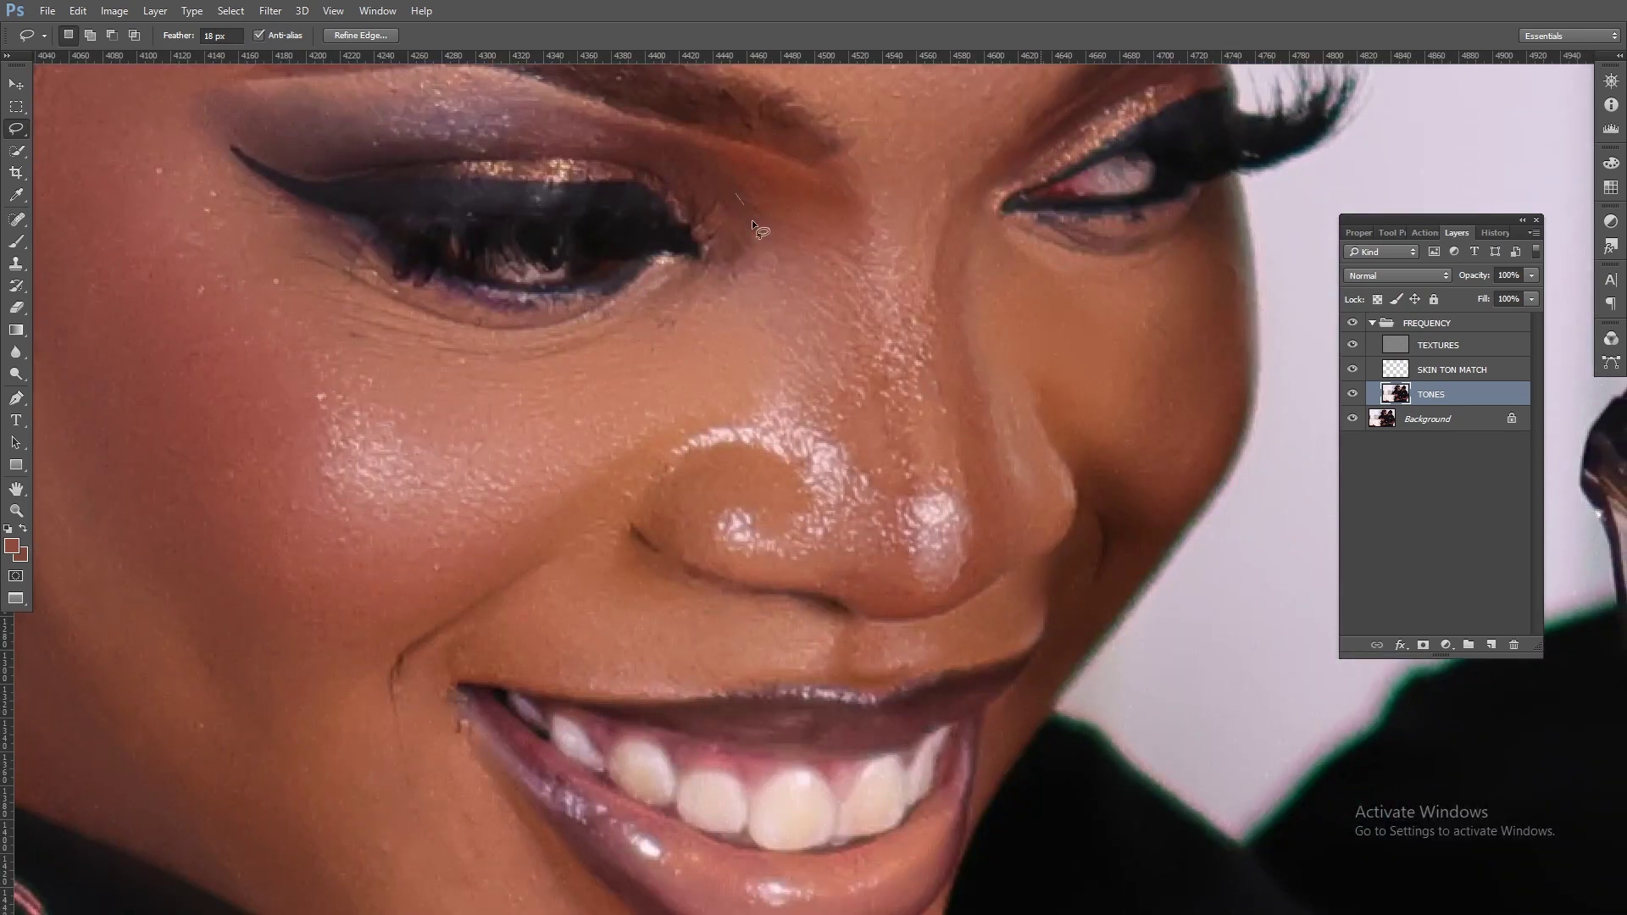
drag(830, 165, 831, 166)
key(ctrl+alt+f)
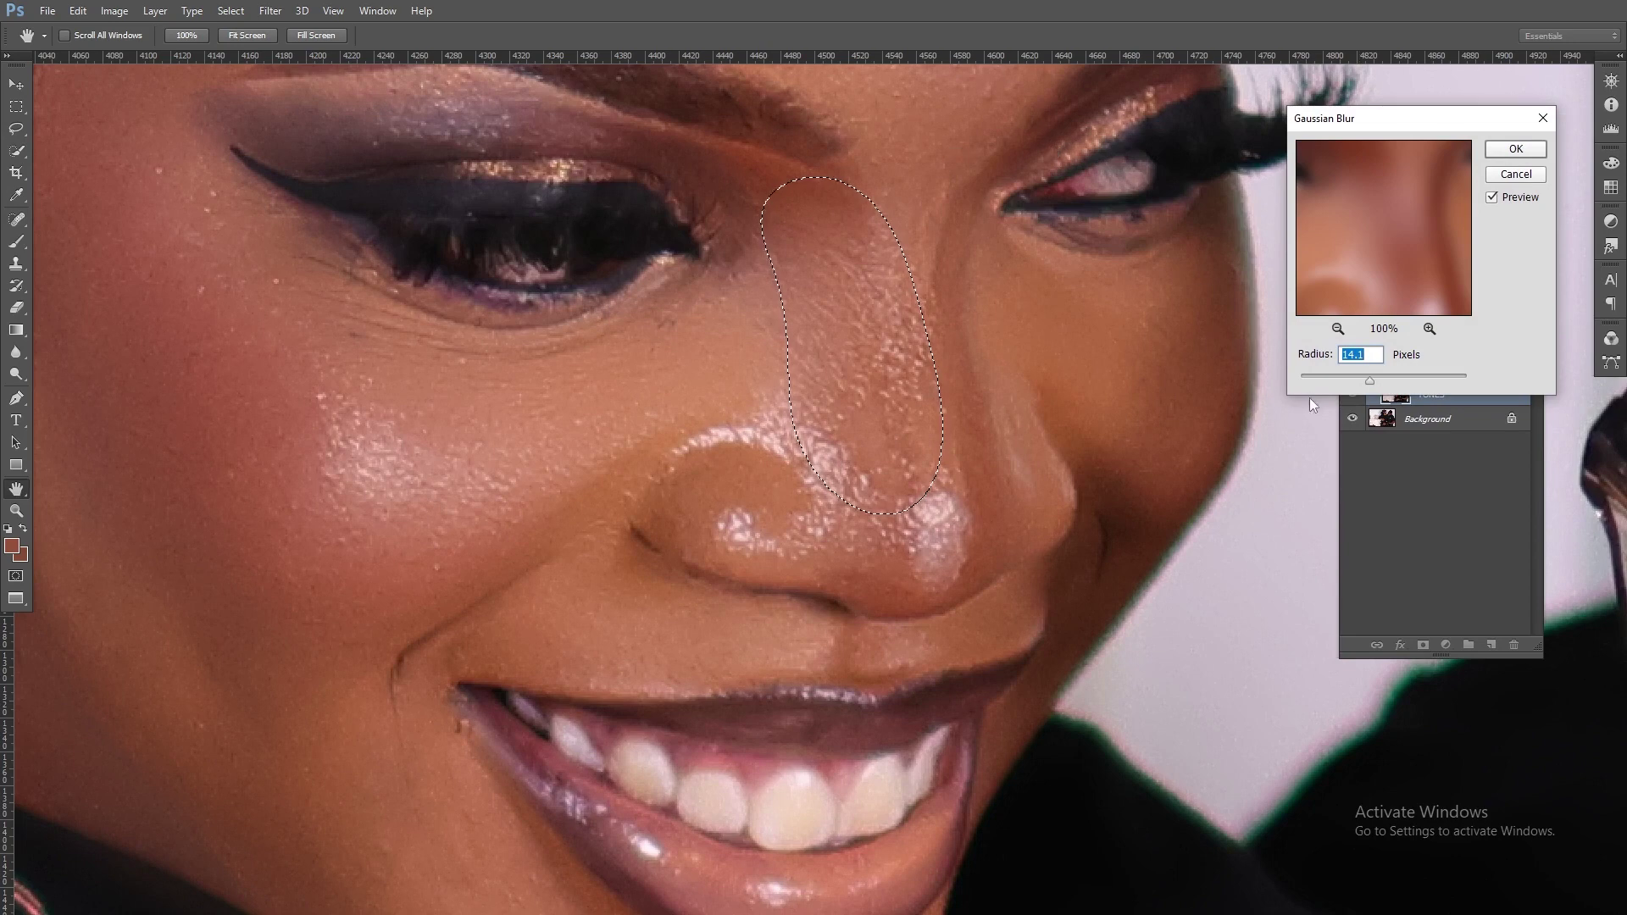
drag(1370, 379, 1361, 378)
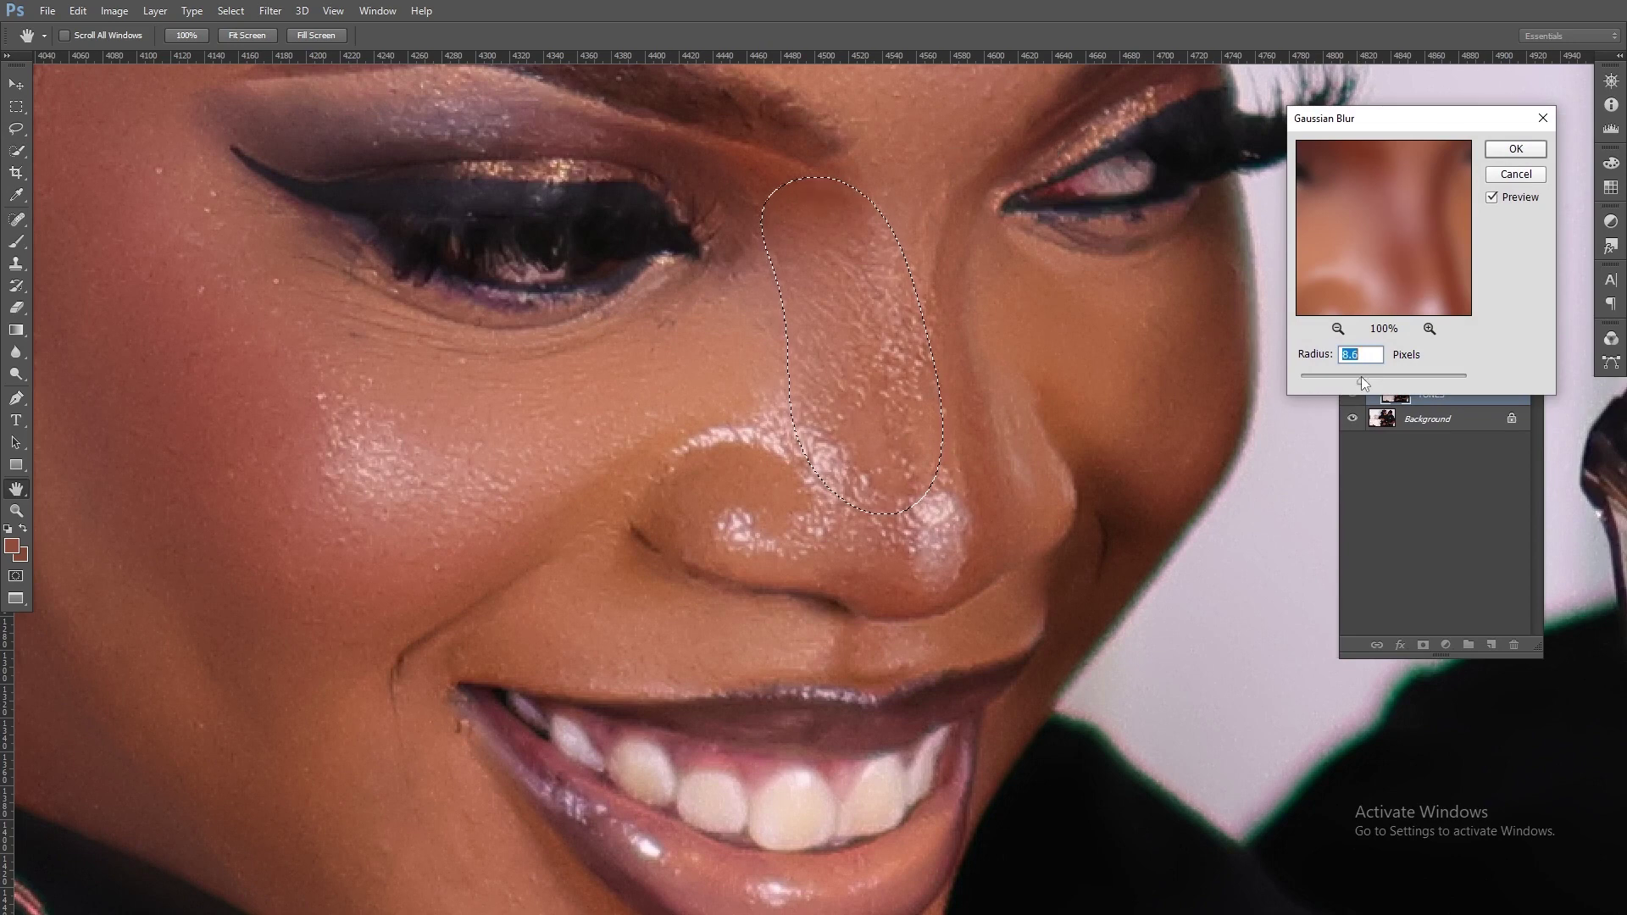
click(1513, 151)
key(ctrl+d)
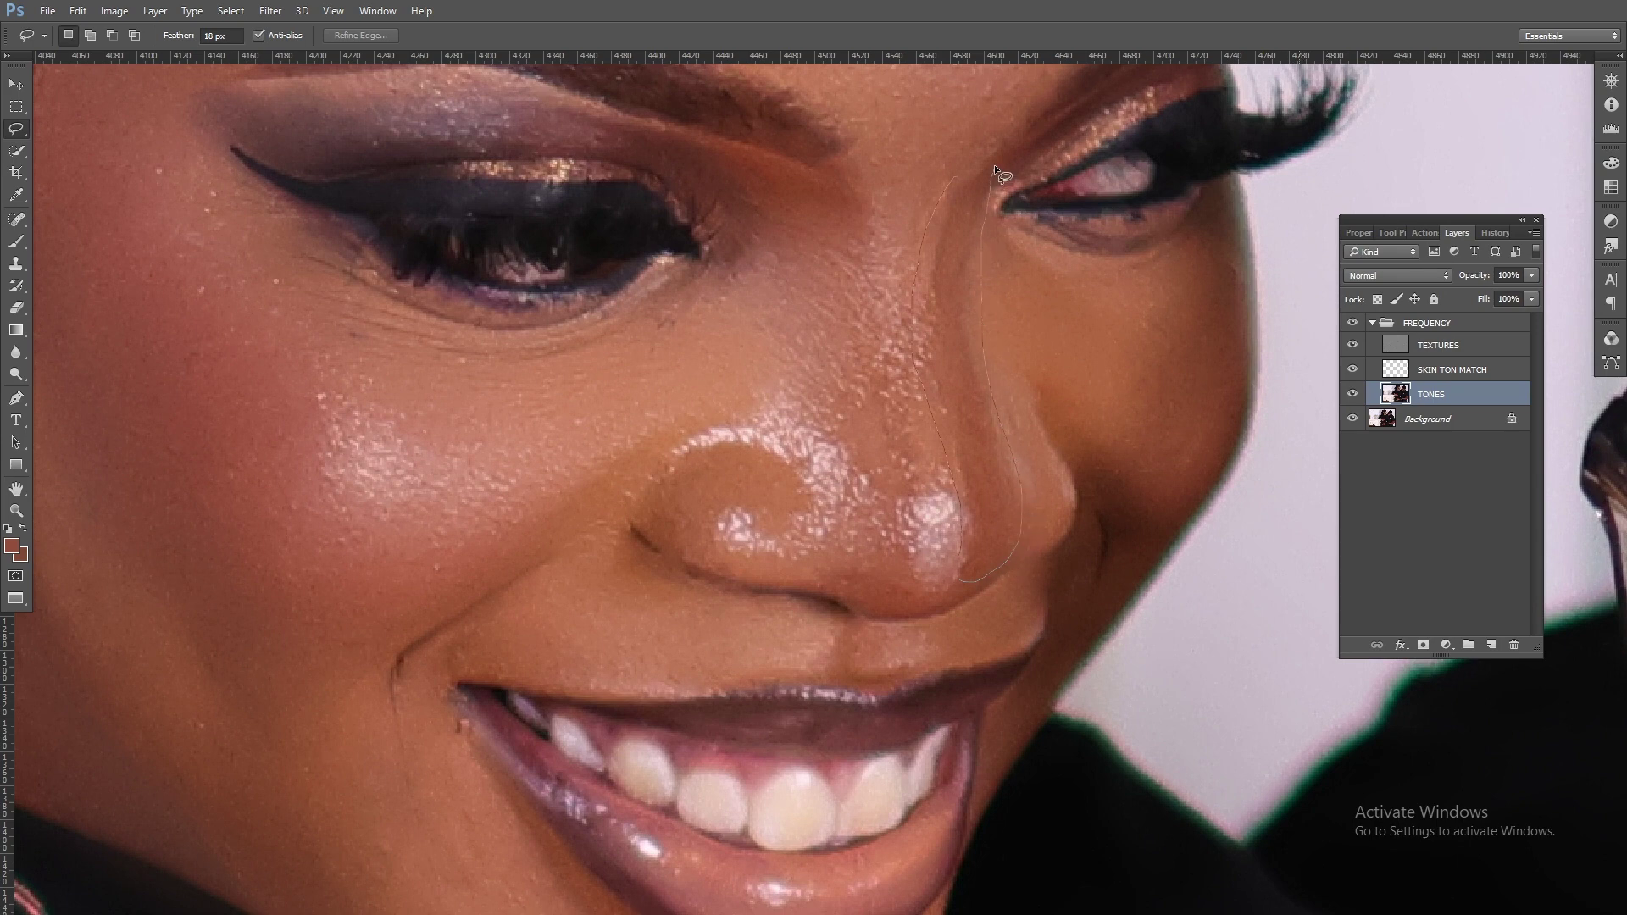
drag(994, 164, 994, 165)
key(ctrl+alt+f)
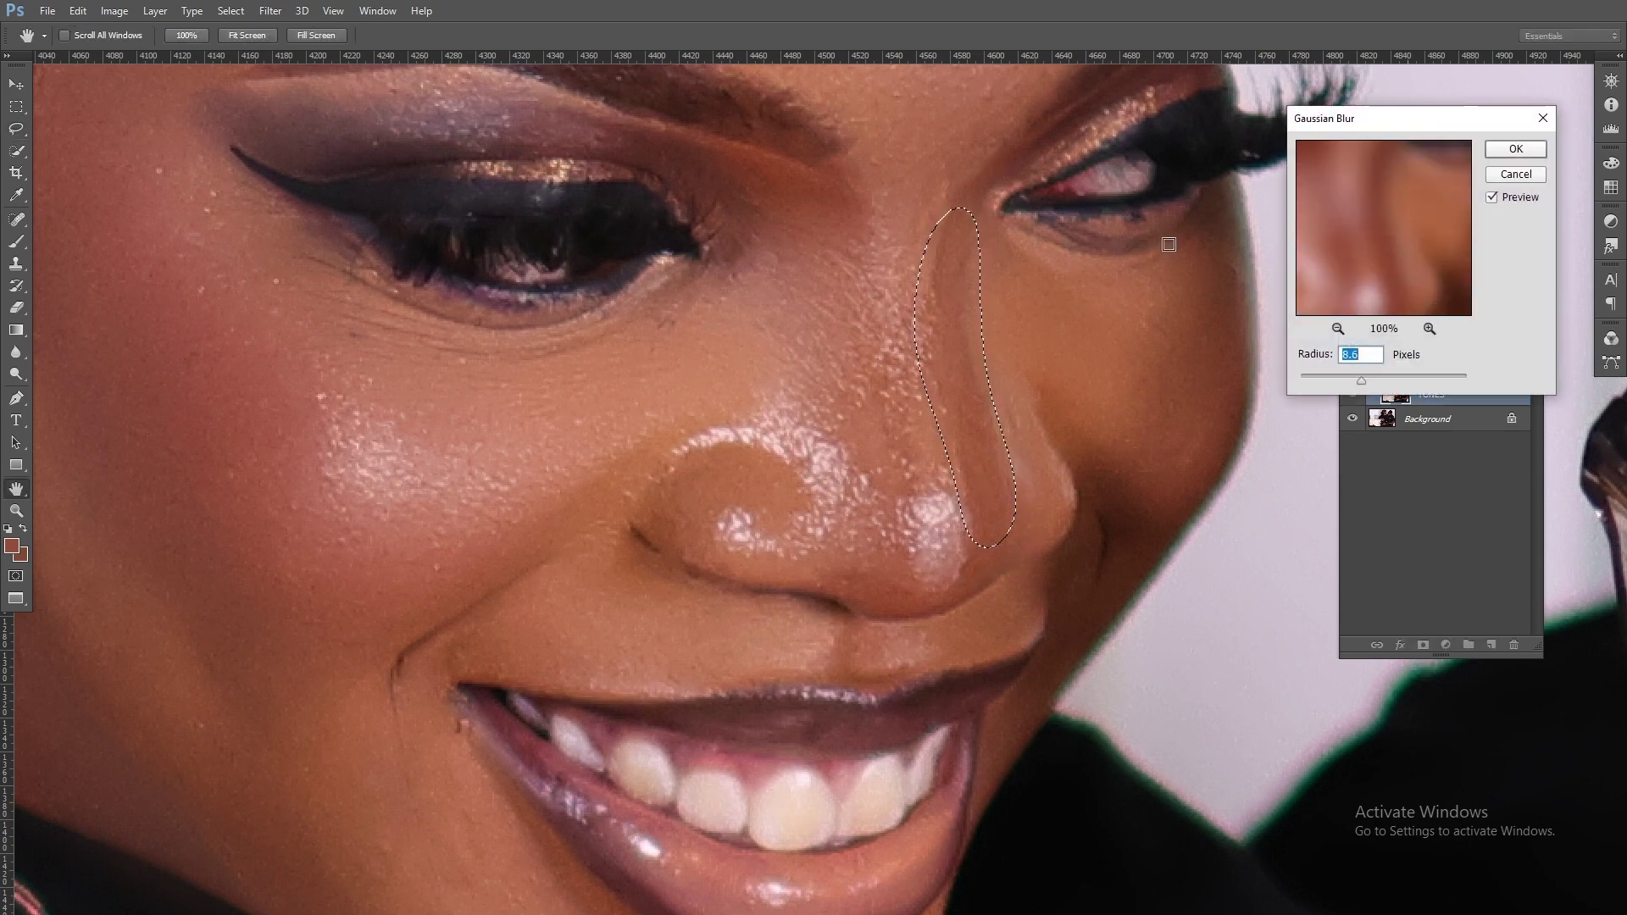
key(Return)
key(ctrl+d)
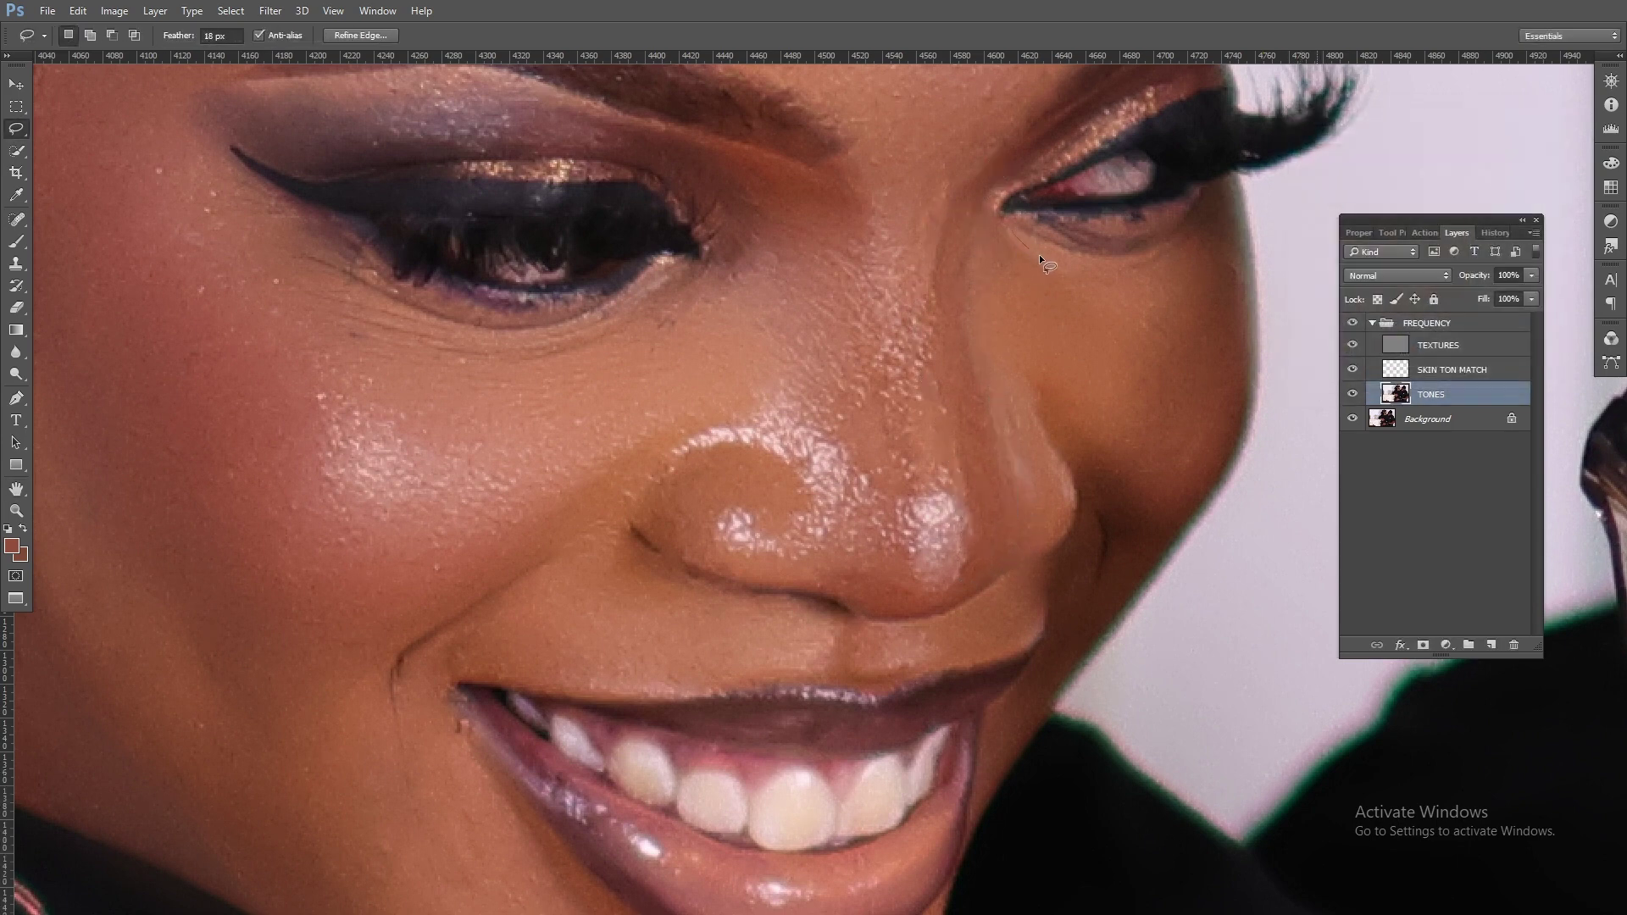
Lasso the far cheek below the eye and blur it
drag(1239, 268, 1213, 395)
drag(1022, 356, 1004, 280)
key(ctrl+alt+f)
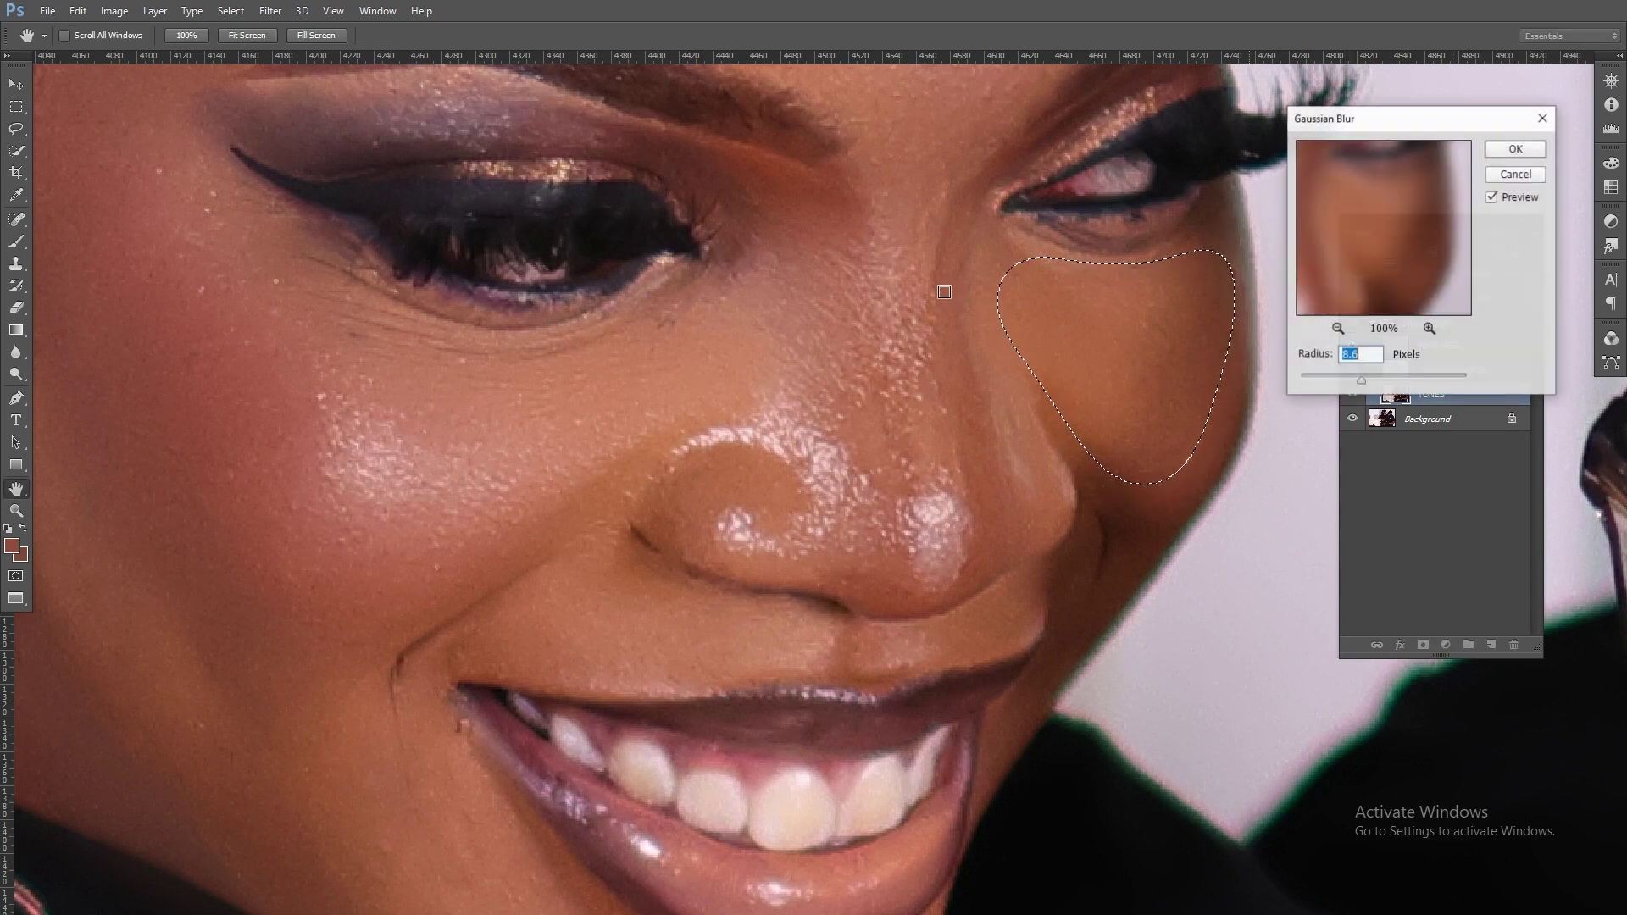
click(1516, 149)
scroll(589, 262, down, 1)
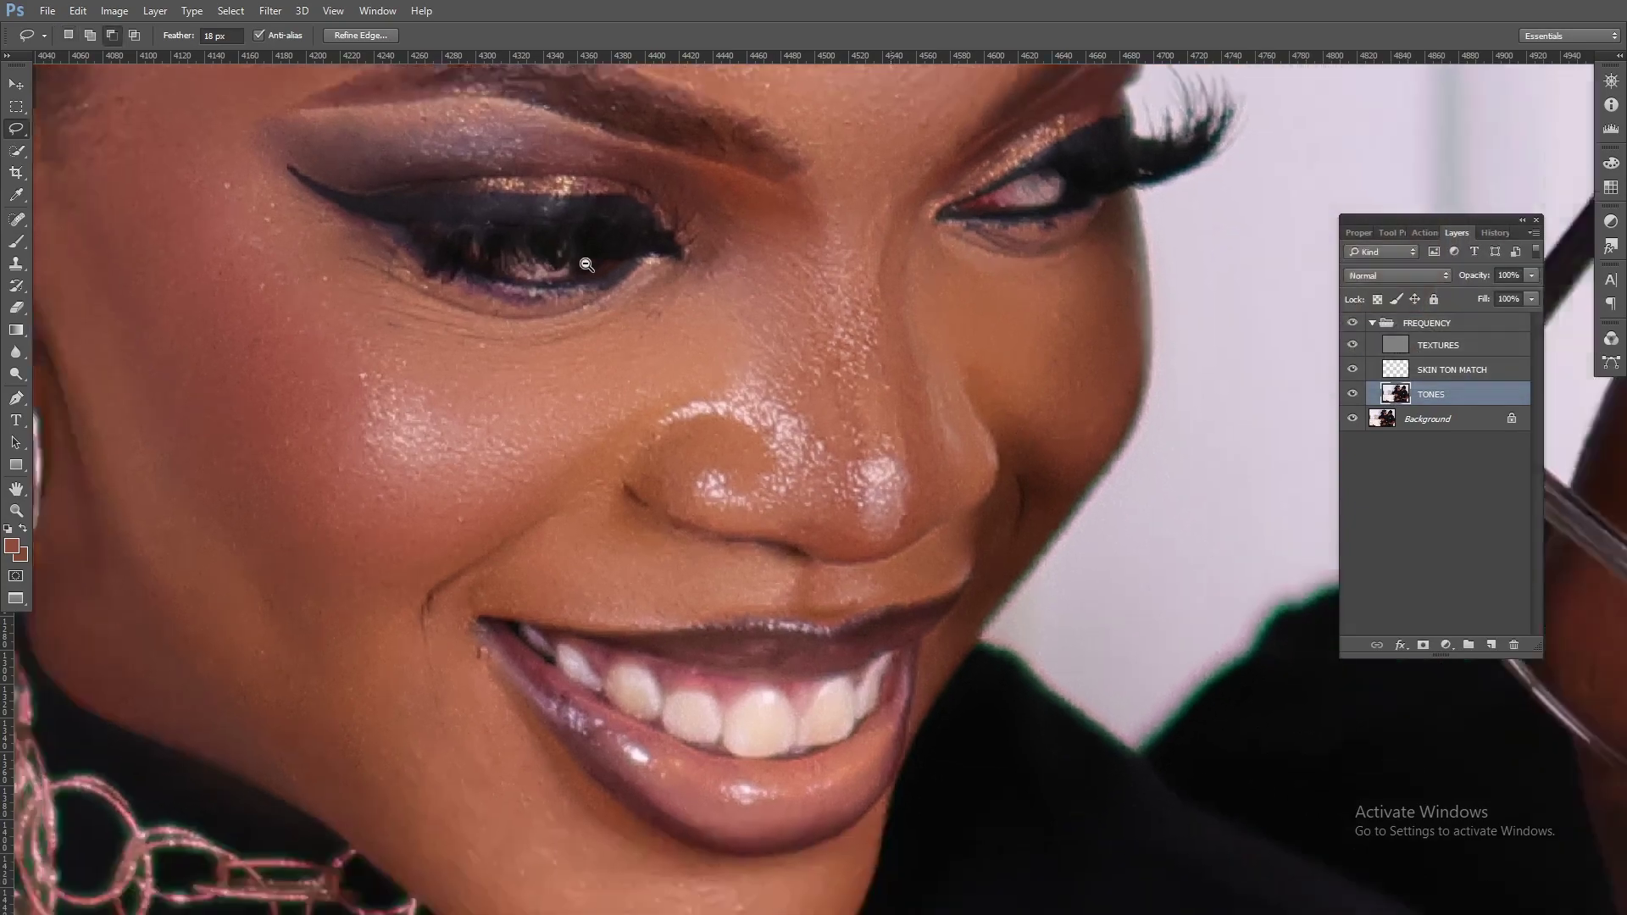
Gaussian-blur the skin between the nose and upper lip on the TONES layer, then deselect
key(ctrl+d)
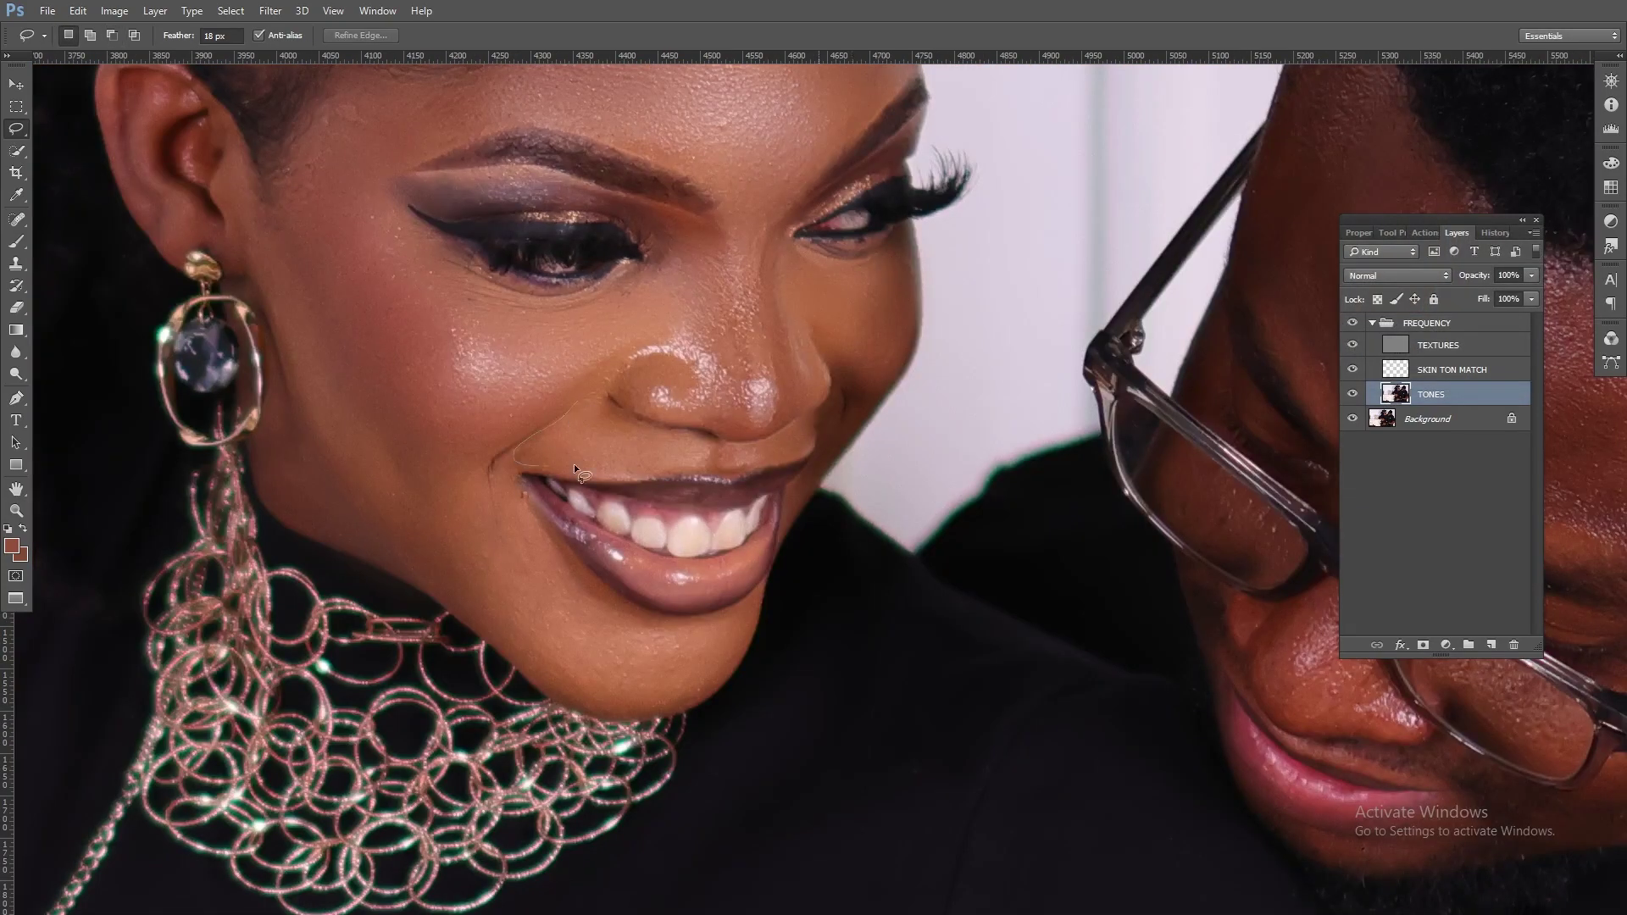
drag(599, 419, 589, 414)
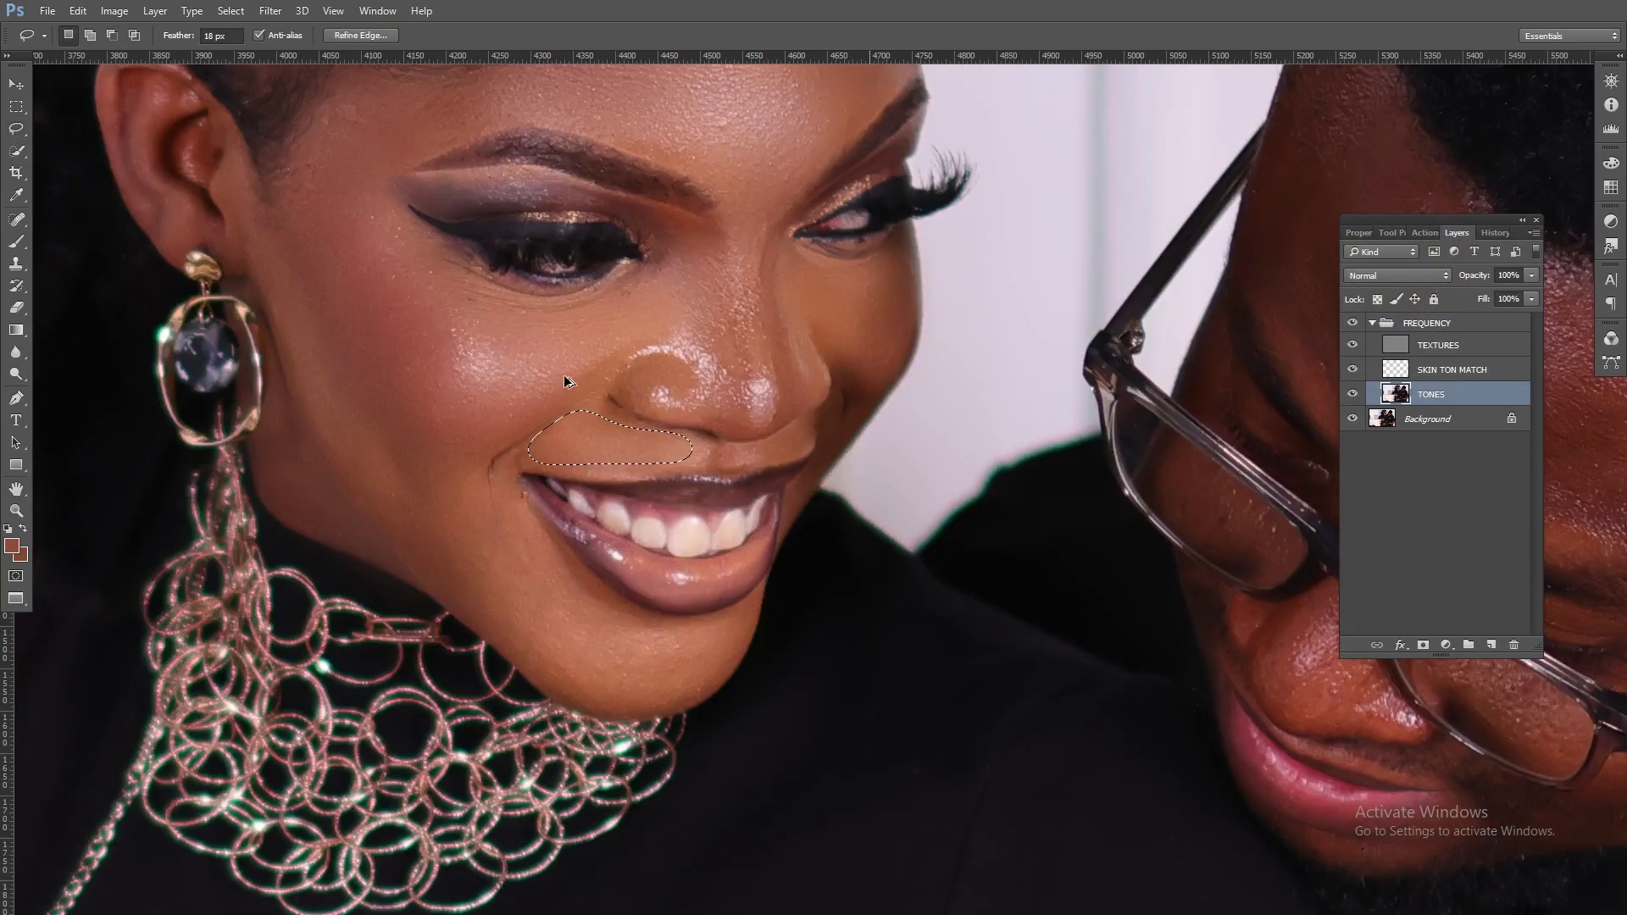
key(ctrl+alt+f)
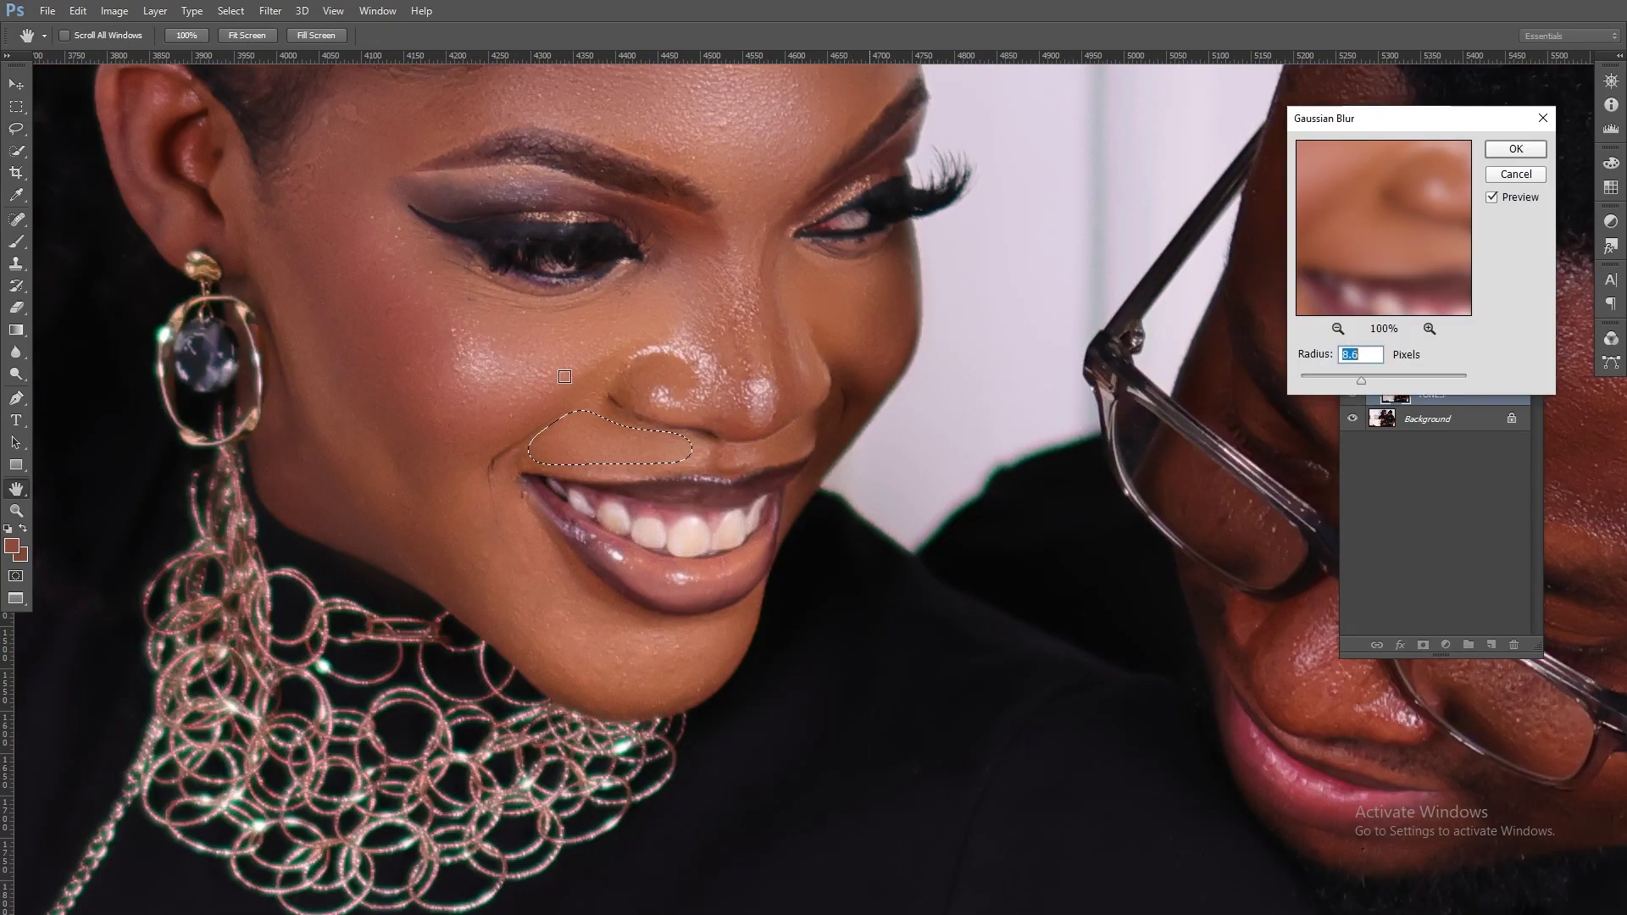
click(1516, 149)
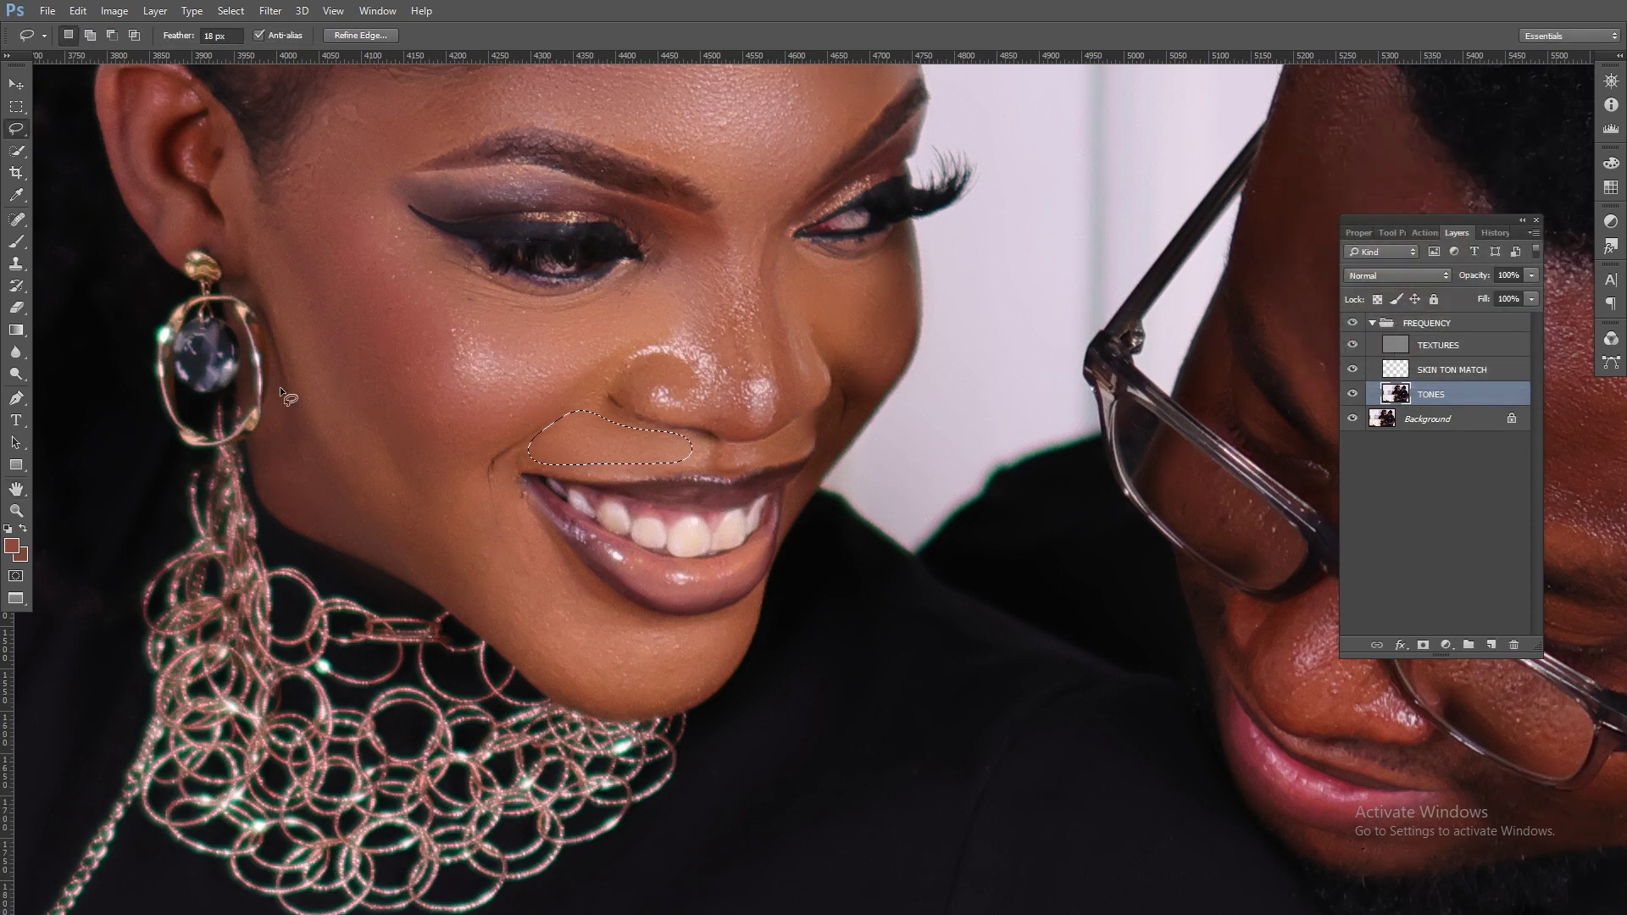
key(ctrl+d)
Blur the jawline skin with an adjusted radius, then blur the chin skin and deselect
drag(338, 468, 287, 270)
key(ctrl+alt+f)
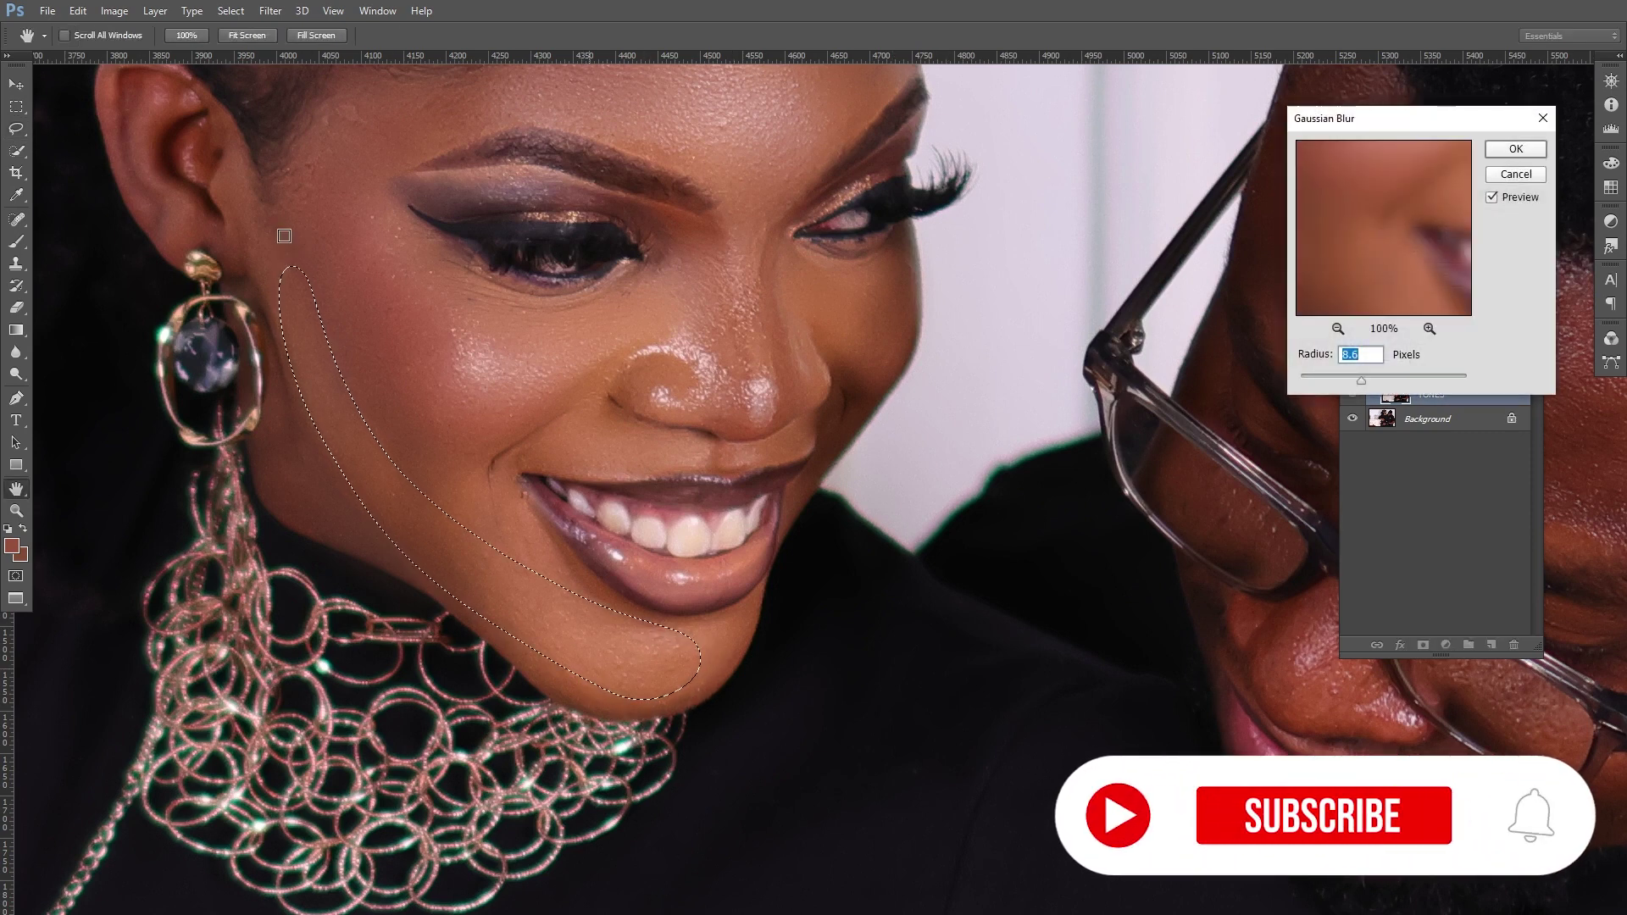
drag(1360, 381, 1369, 378)
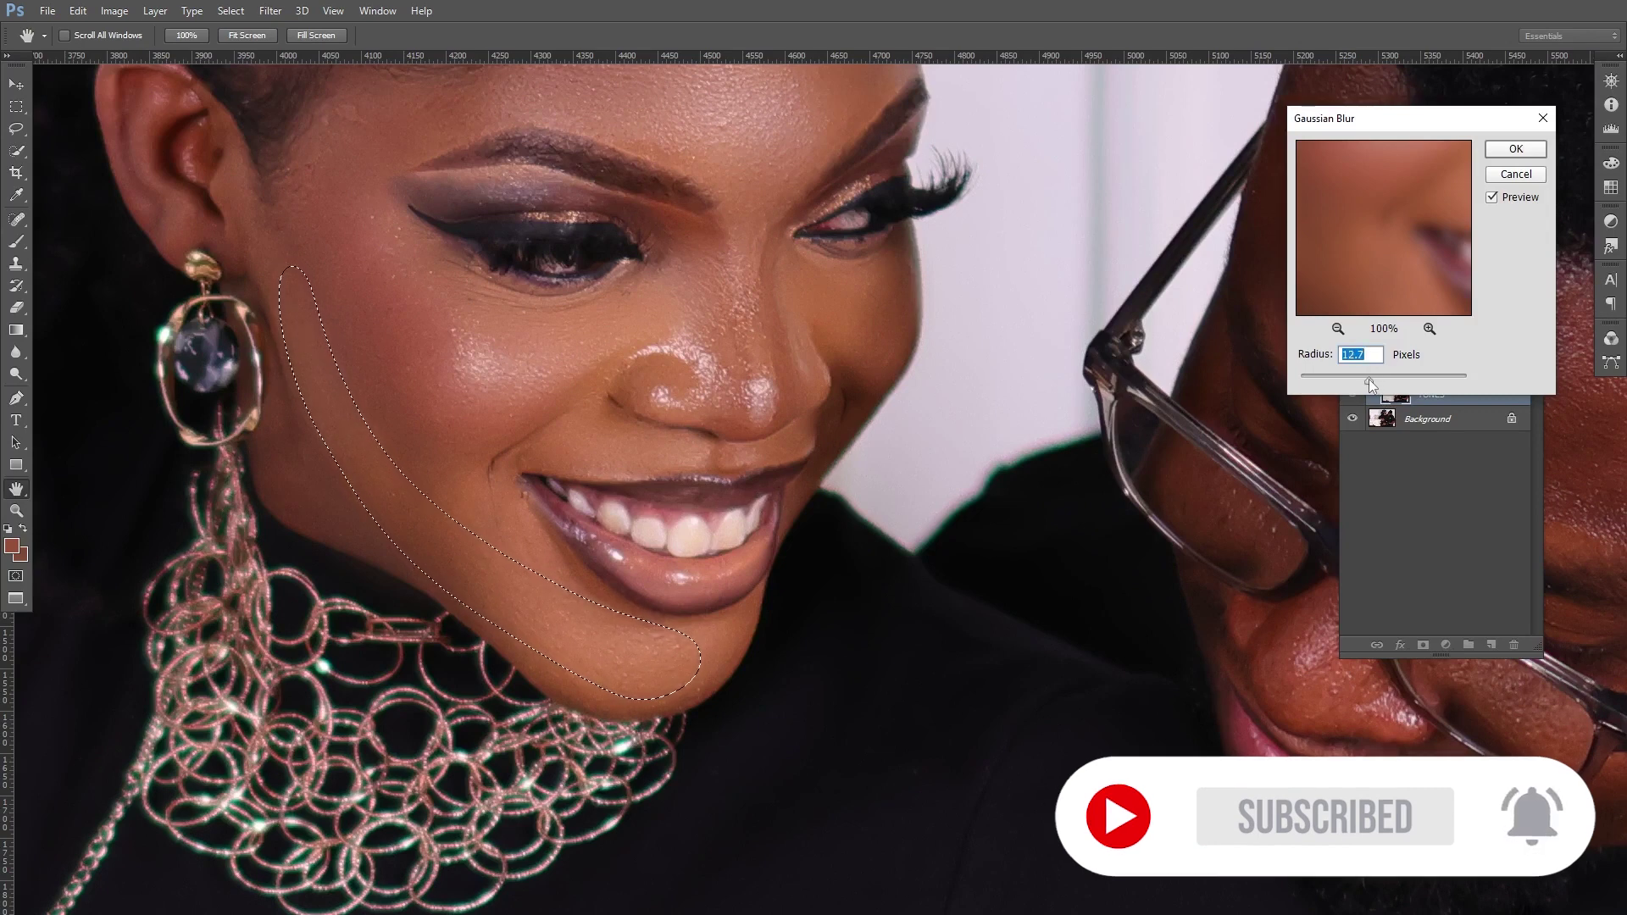
click(1516, 153)
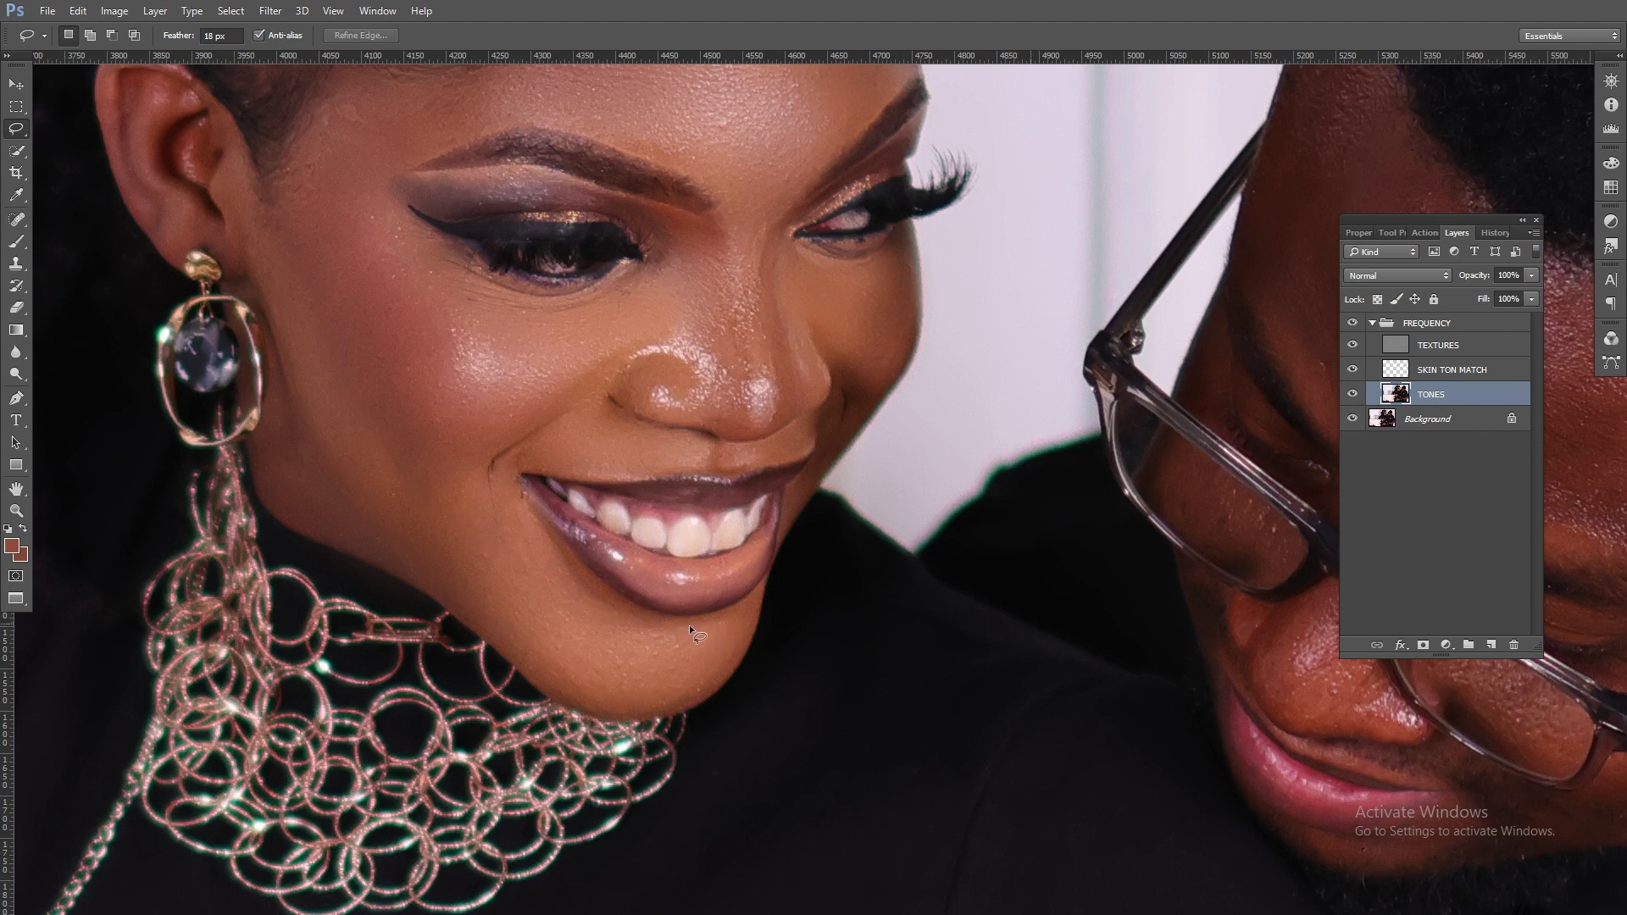
drag(728, 657, 734, 619)
key(ctrl+alt+f)
click(1517, 150)
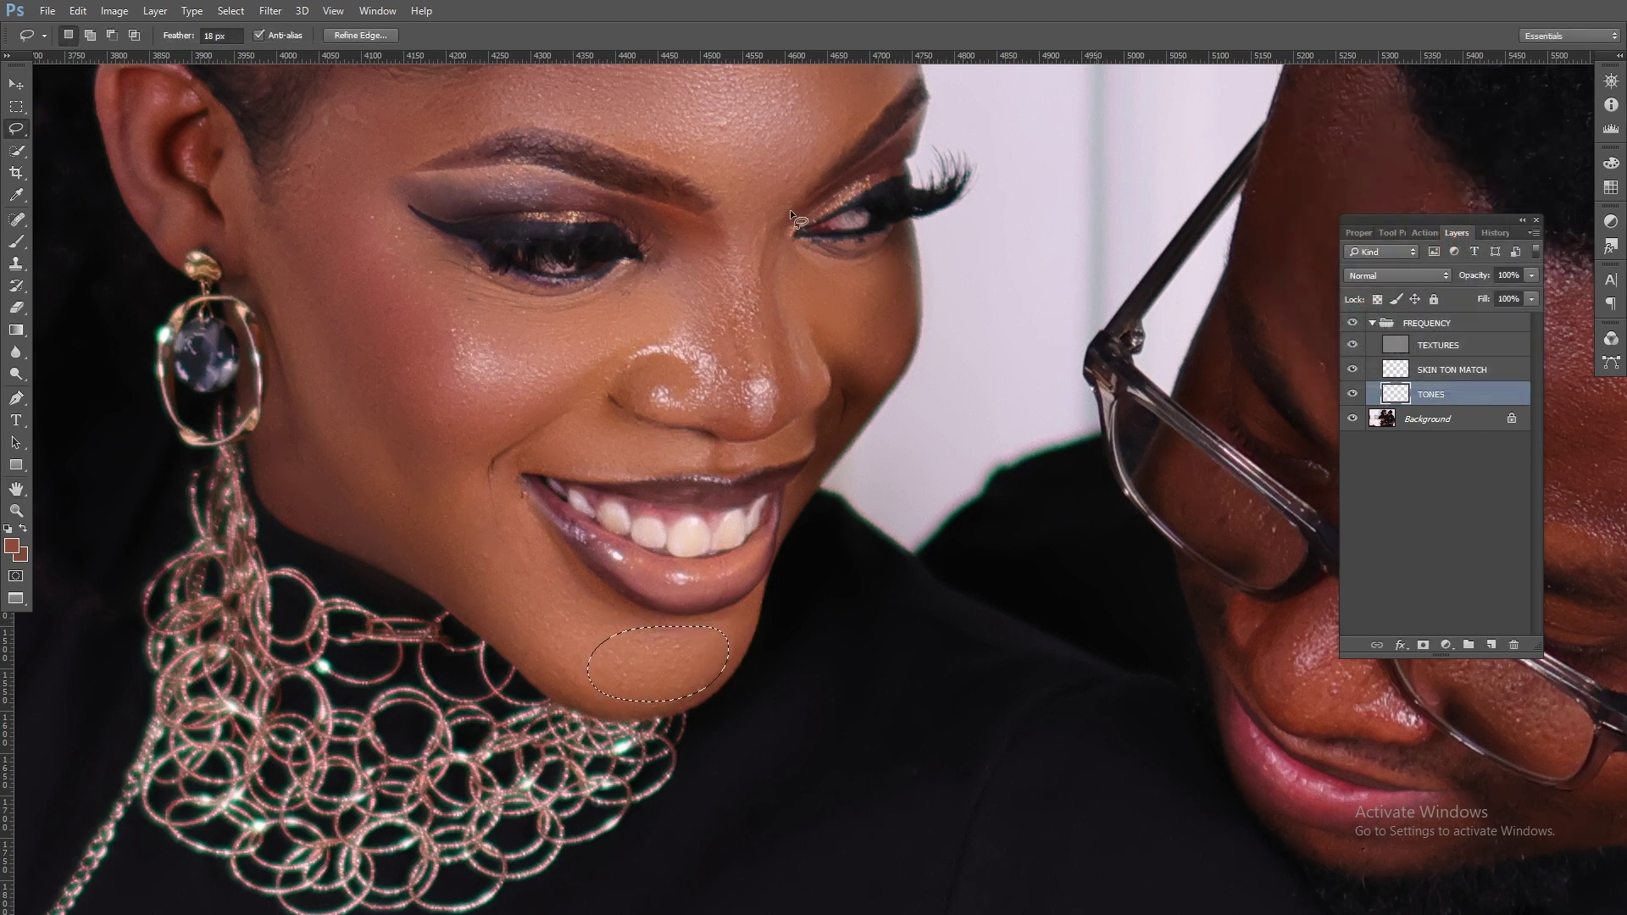
key(ctrl+d)
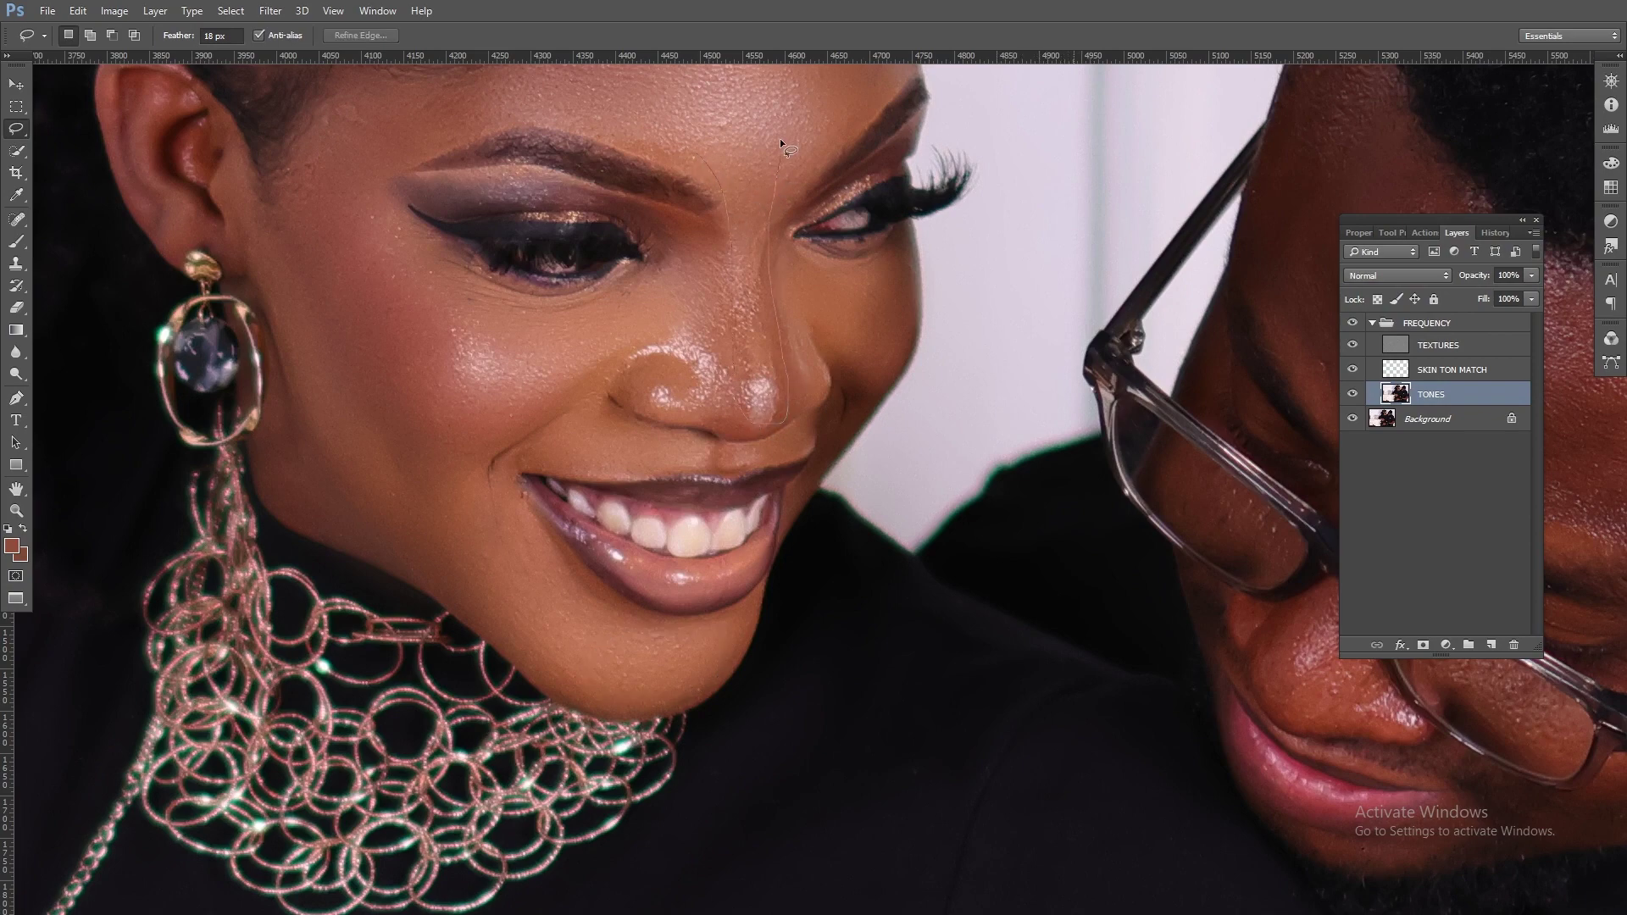
Blur the bridge of the nose with a 7.6-pixel Gaussian Blur, then deselect
drag(780, 139, 767, 142)
click(267, 11)
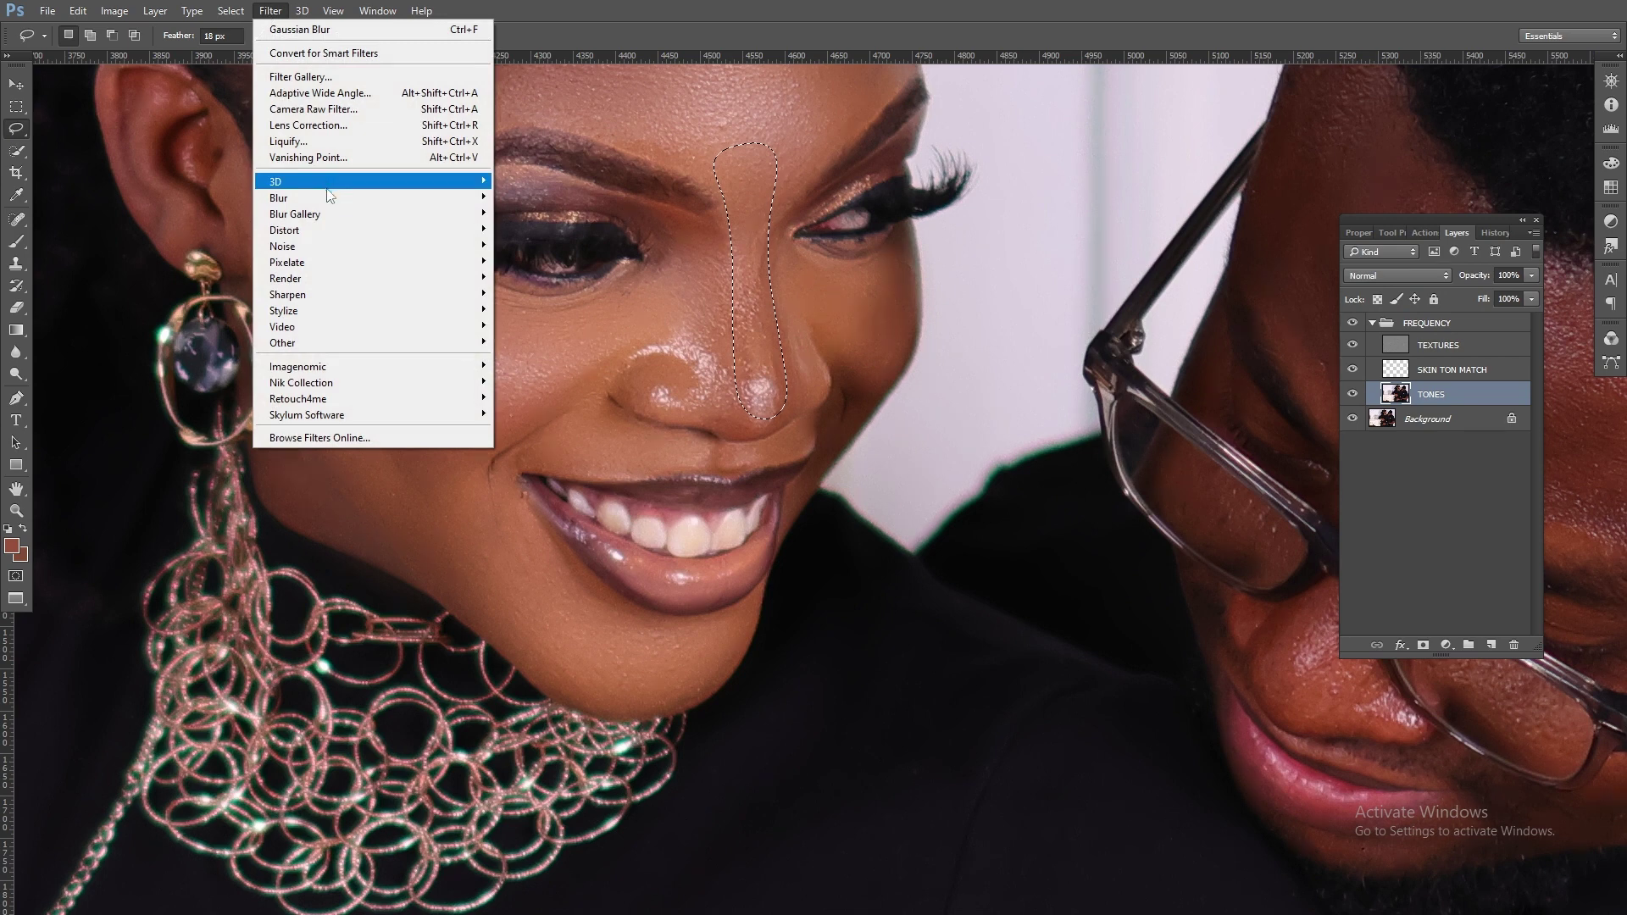
mouse_move(334, 198)
click(531, 261)
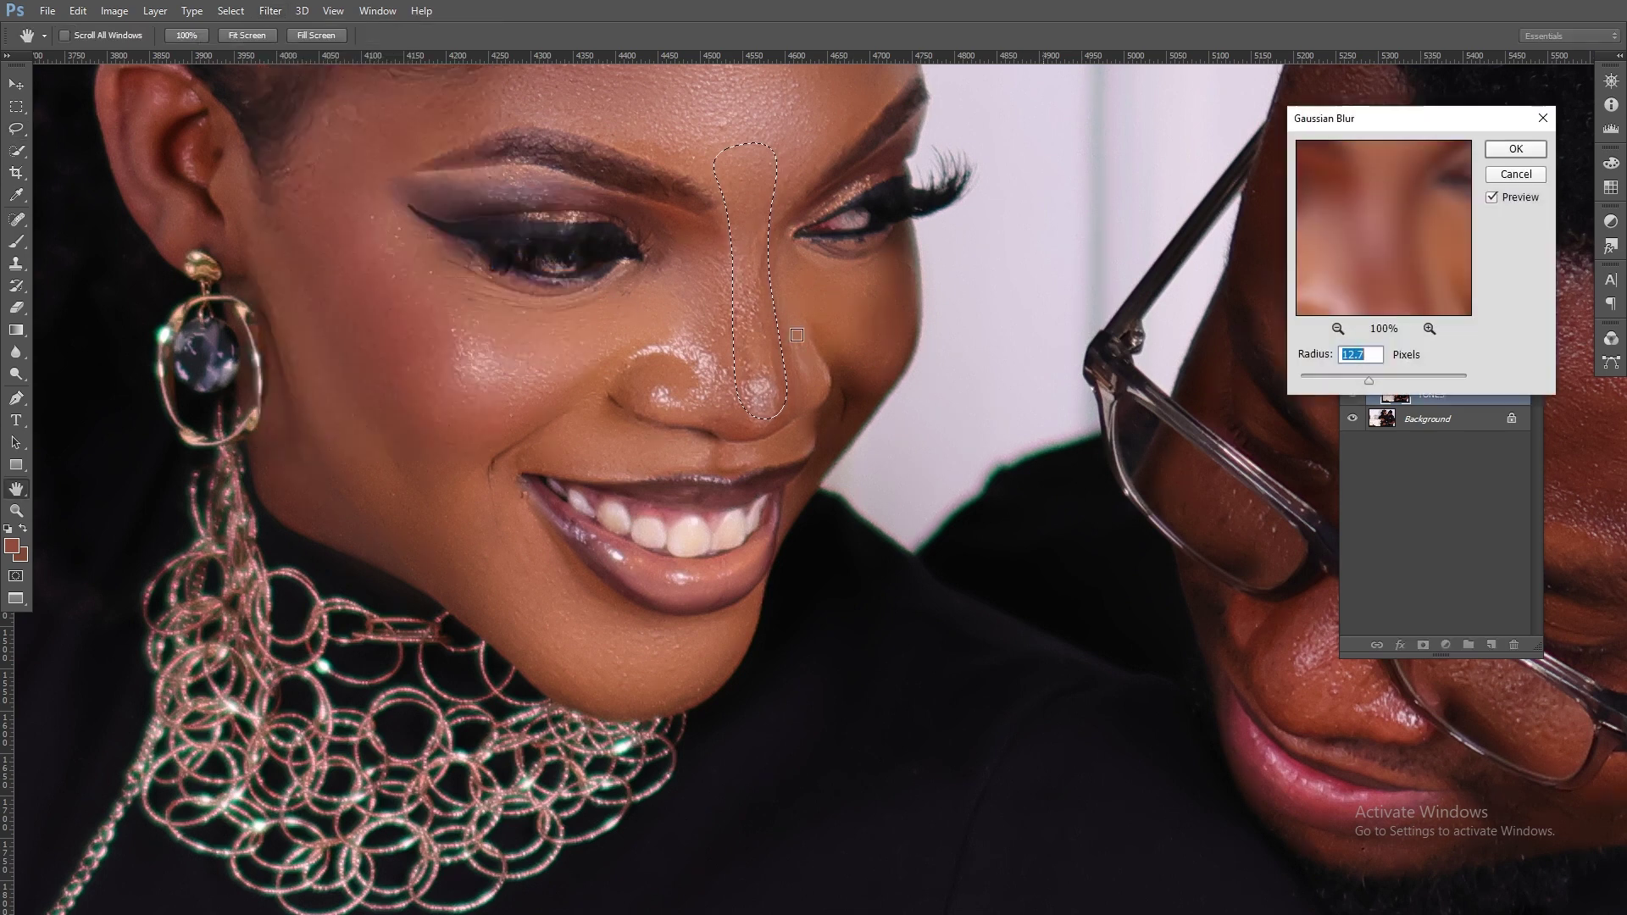
click(1359, 385)
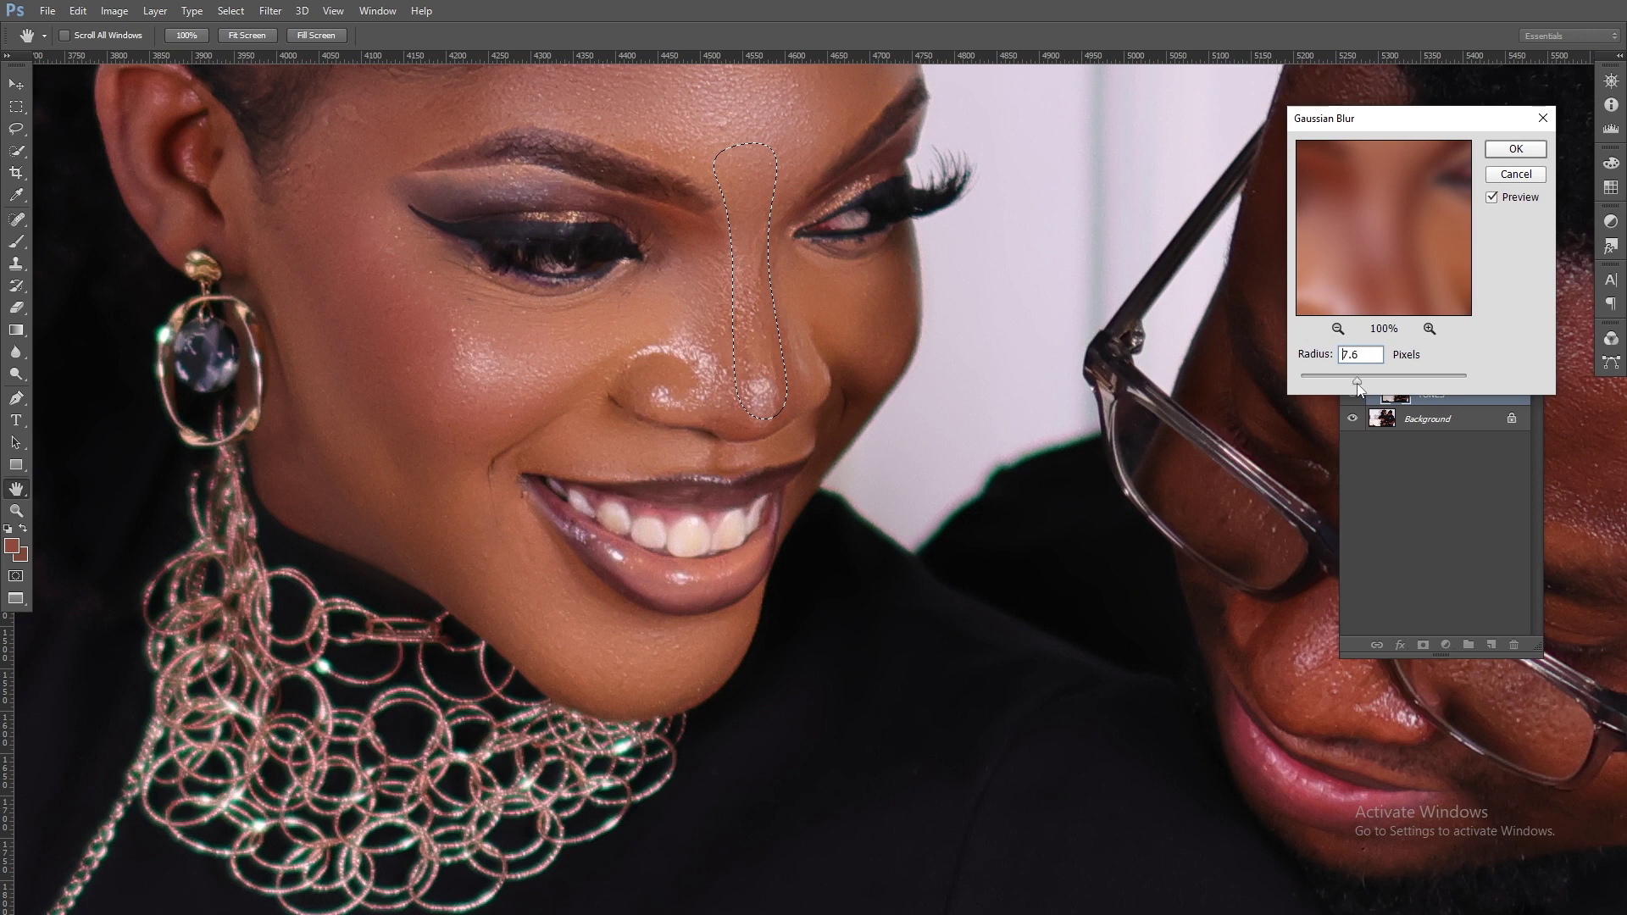
click(1515, 148)
key(ctrl+d)
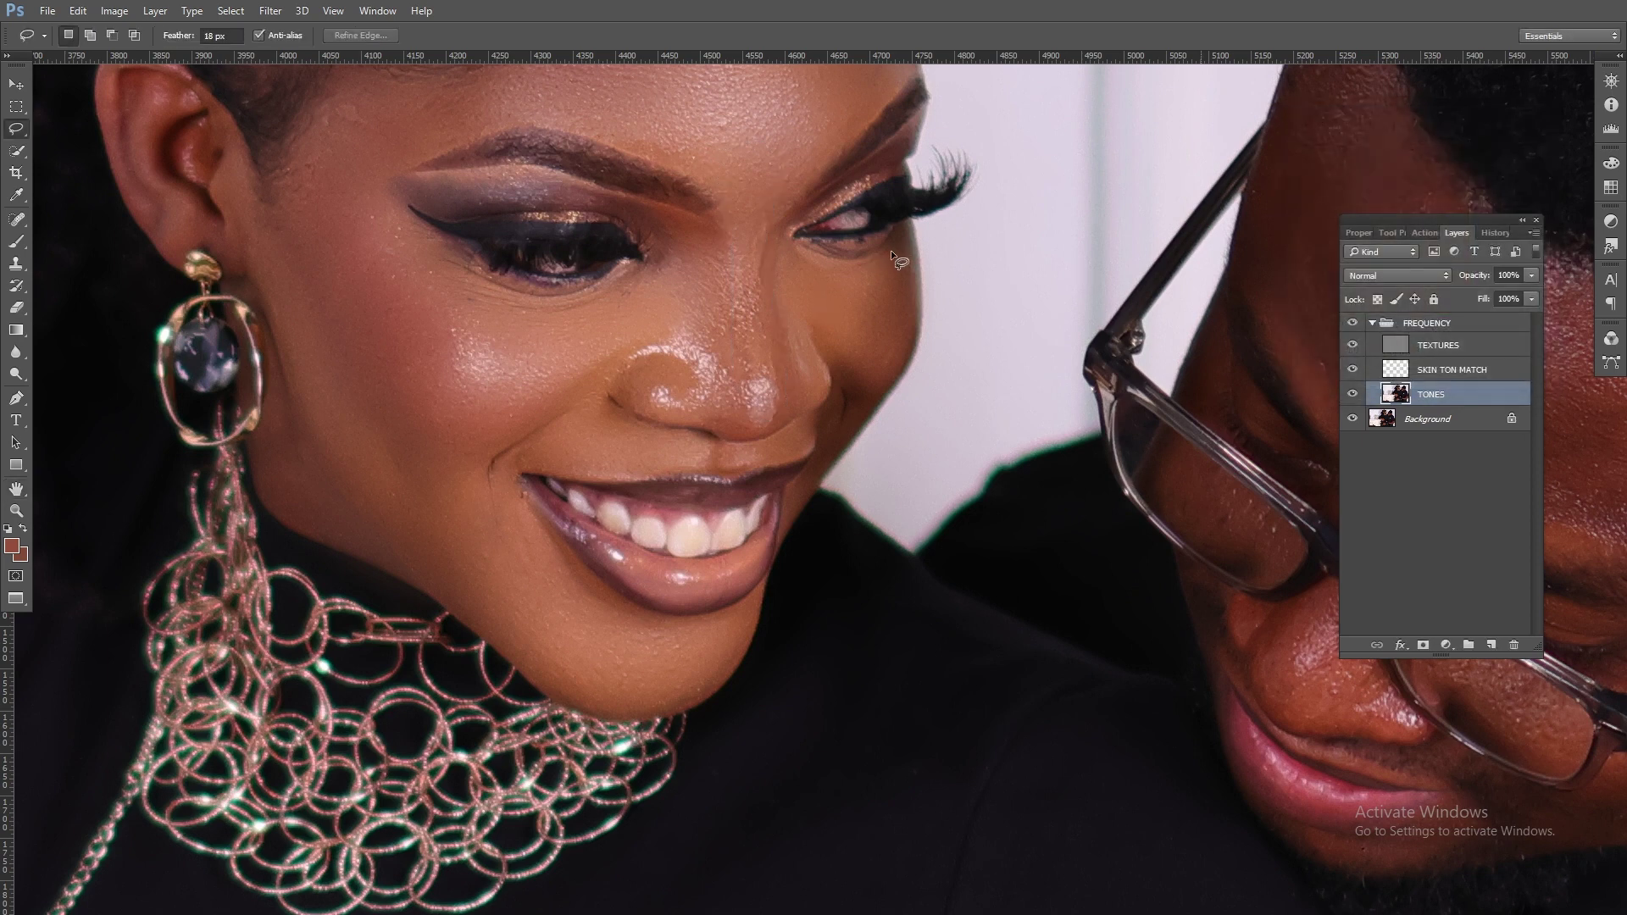
Blur the cheek patch beside the eye at 20.9 pixels, deselect, and pan toward the face
drag(905, 254, 908, 252)
key(ctrl+alt+f)
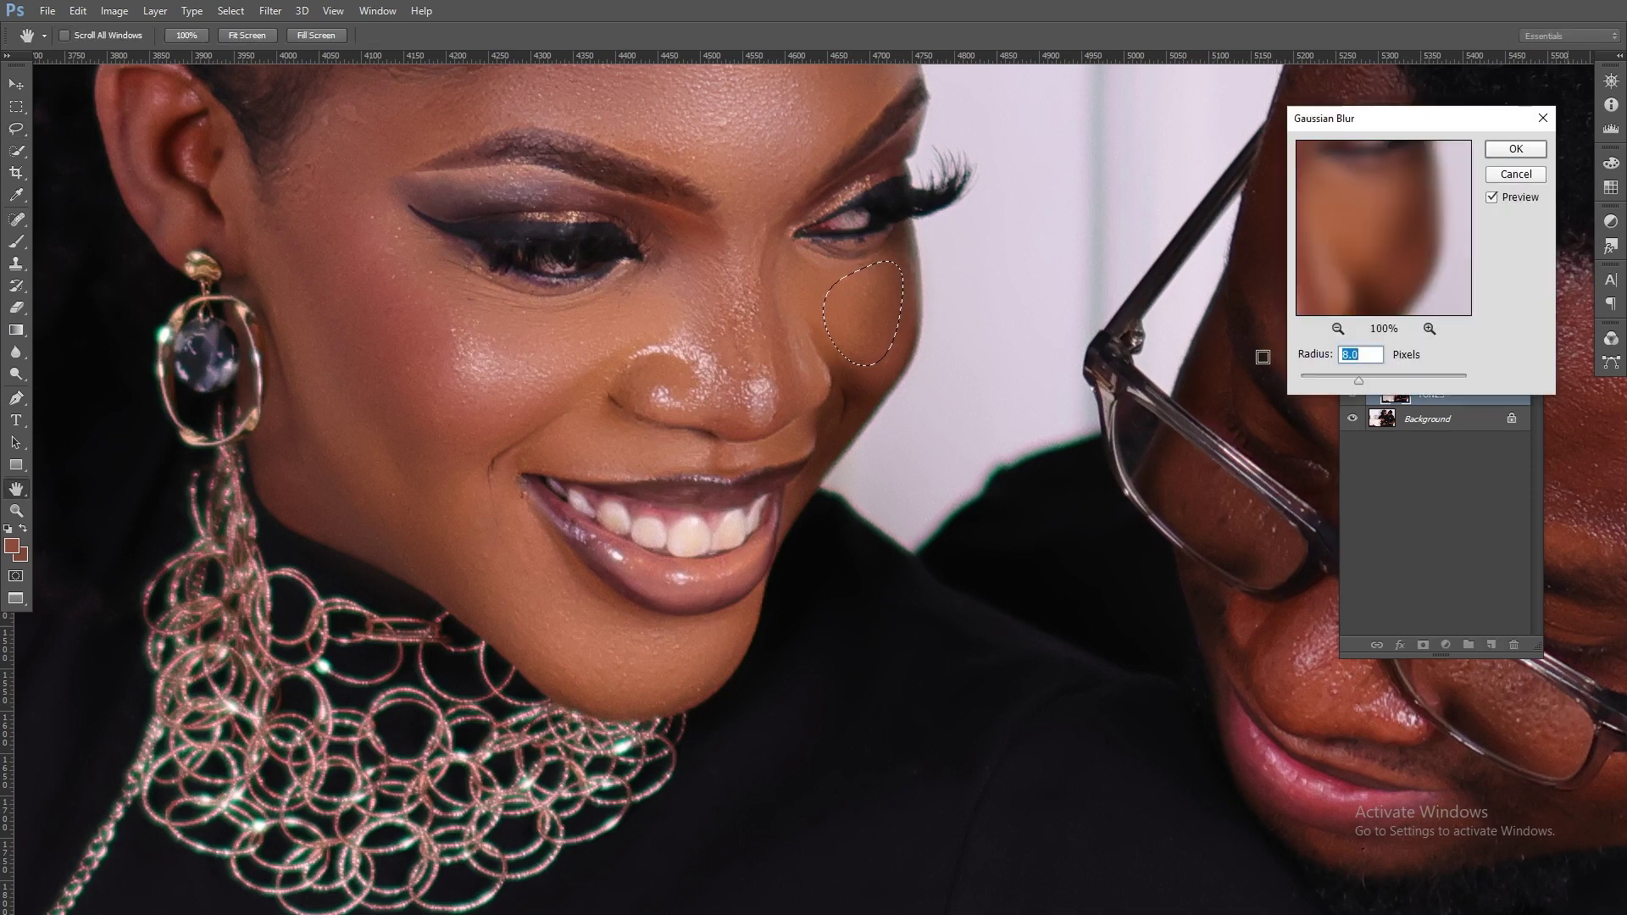
drag(1359, 380, 1370, 383)
click(1516, 149)
key(ctrl+d)
drag(933, 255, 667, 581)
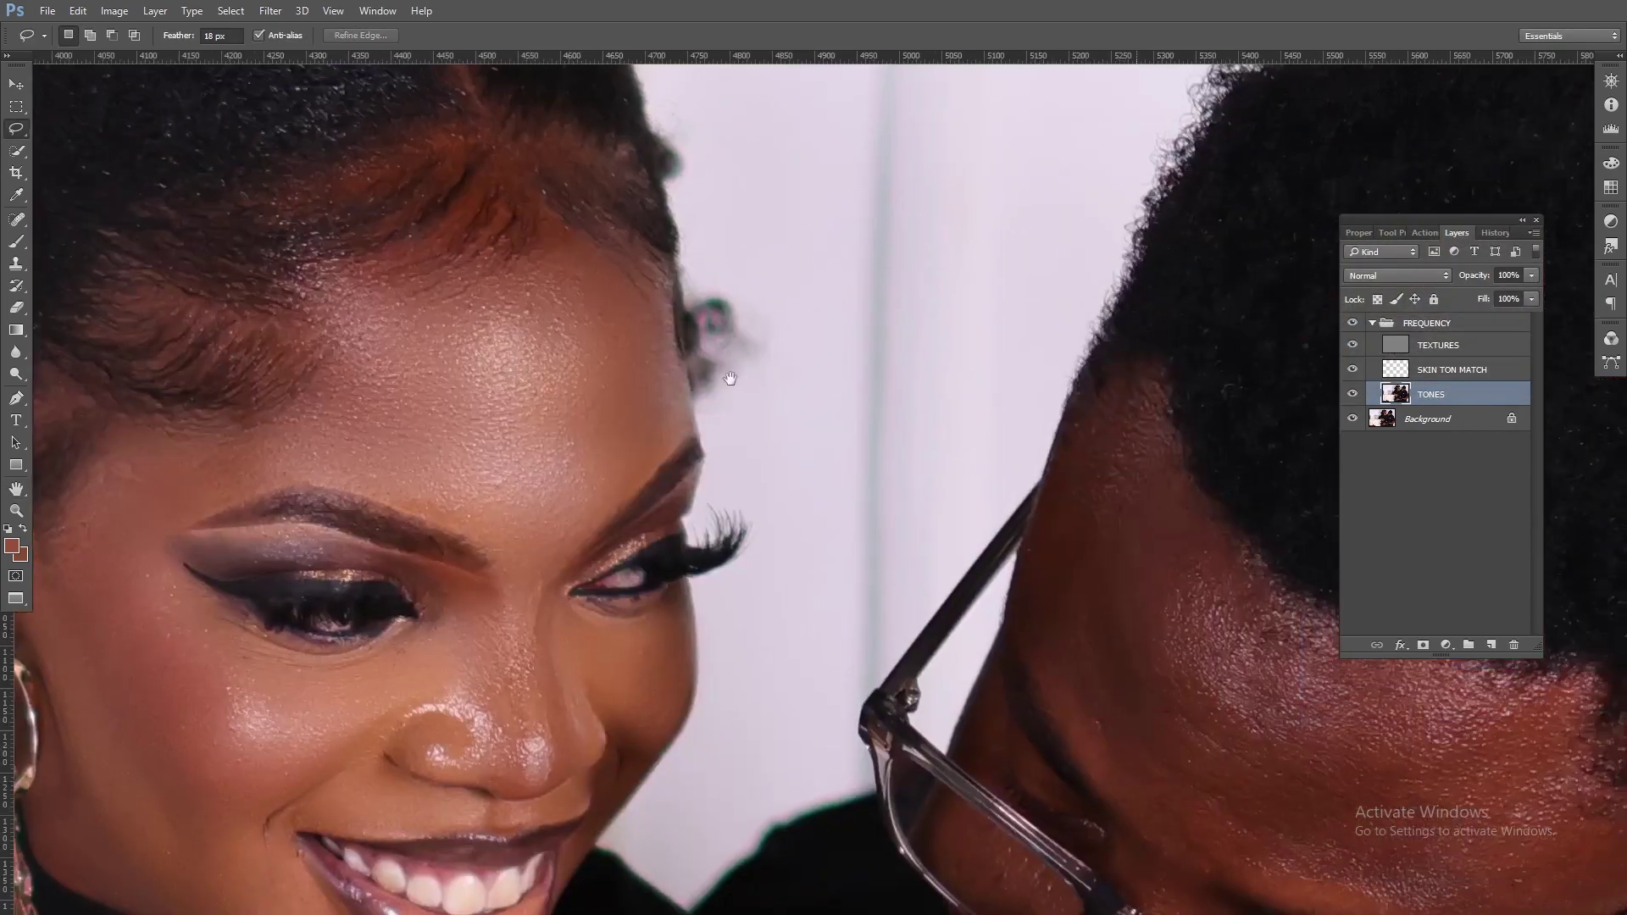
Bring the whole face into view and zoom to 200% centred on her eyes
drag(831, 290, 614, 260)
drag(952, 529, 768, 333)
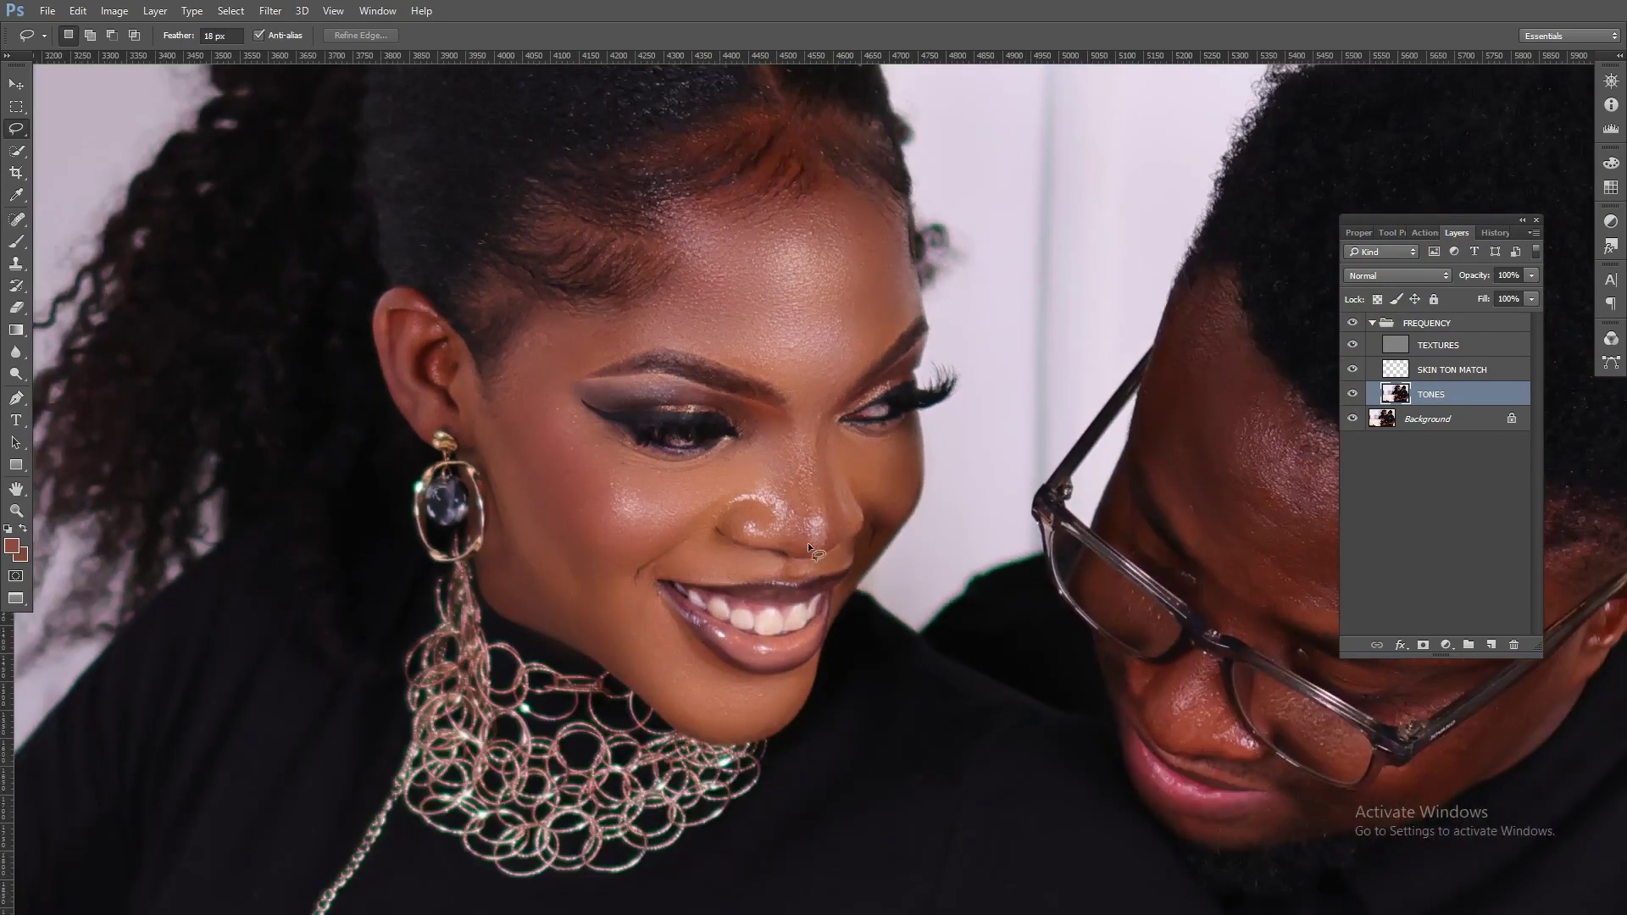
click(16, 511)
click(782, 351)
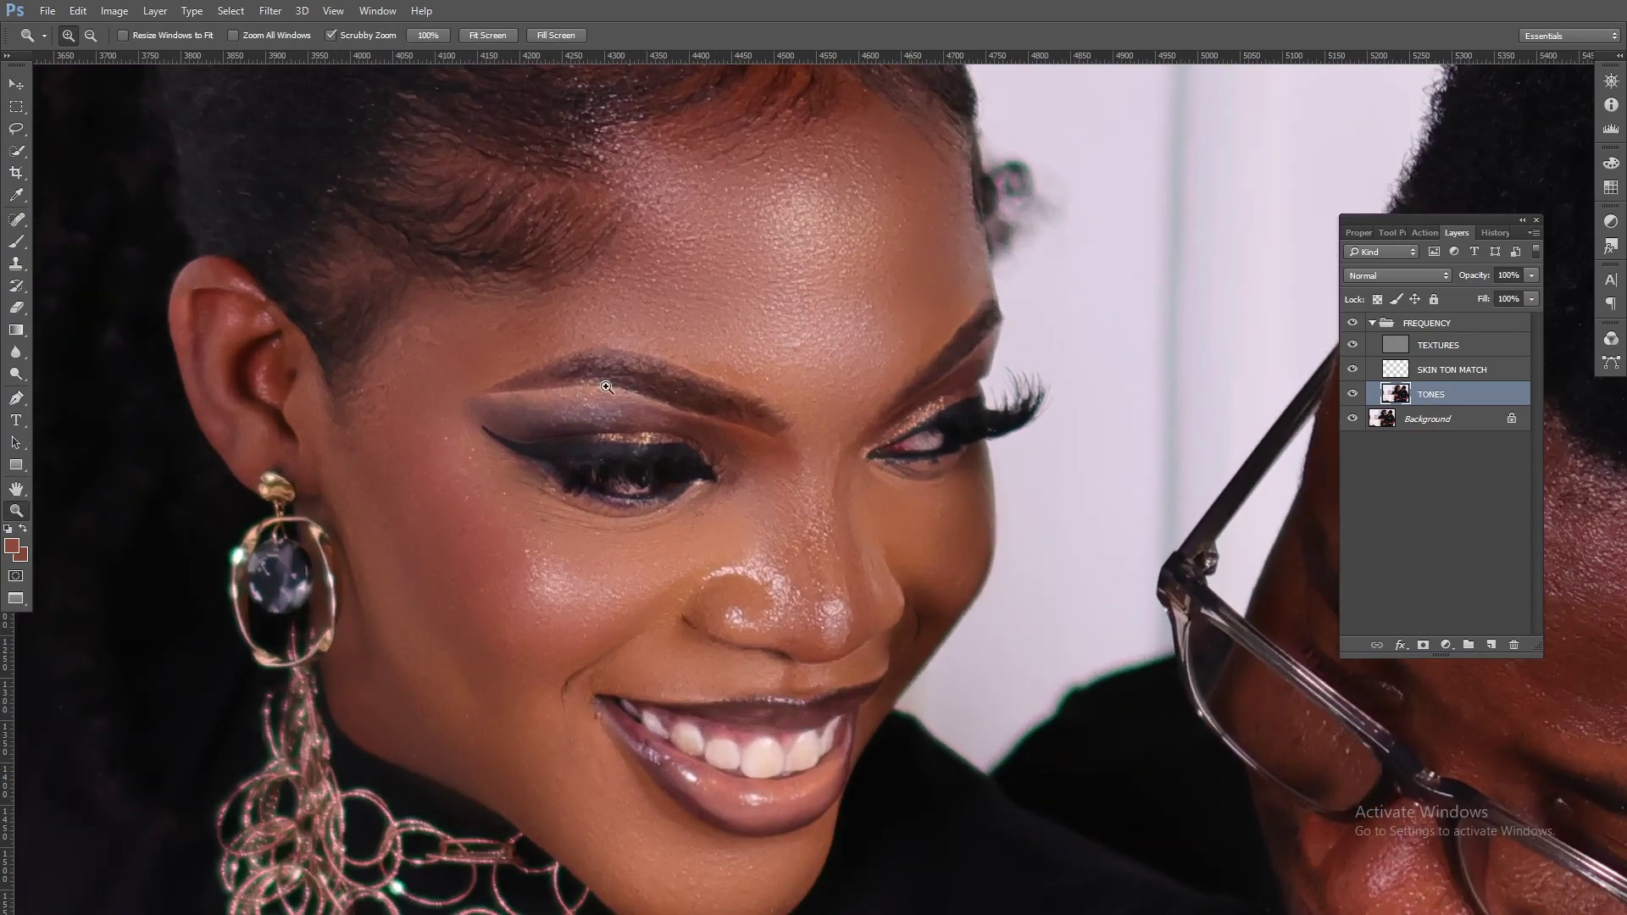
click(778, 364)
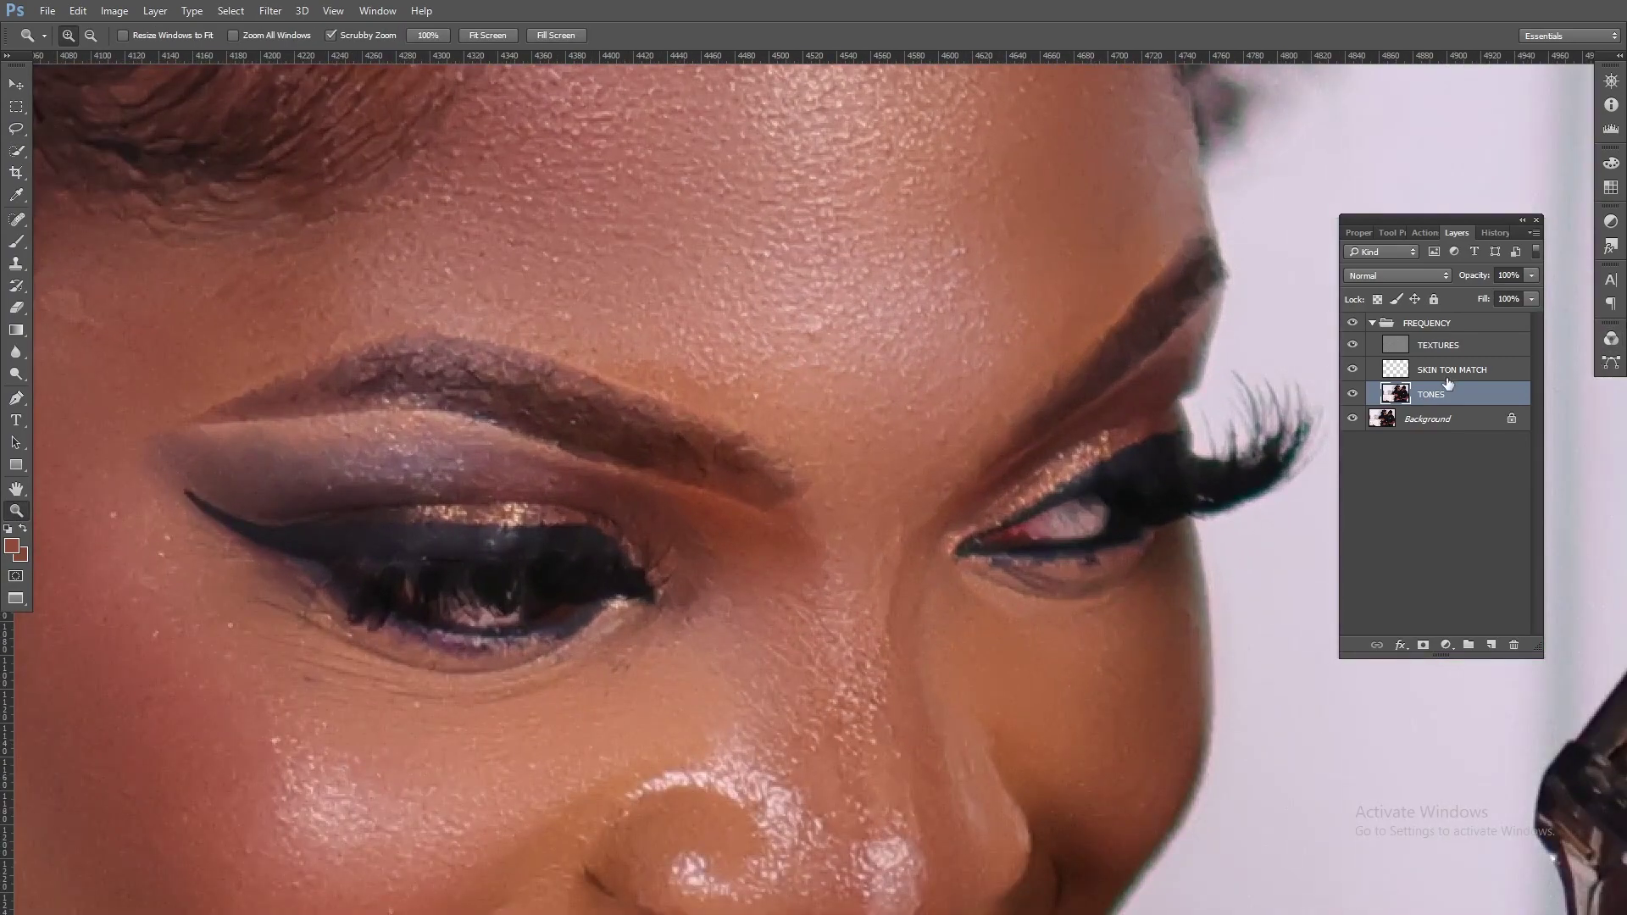
drag(253, 384, 392, 320)
Lasso the upper eyelid and apply a 14.1-pixel Gaussian Blur, then deselect
key(l)
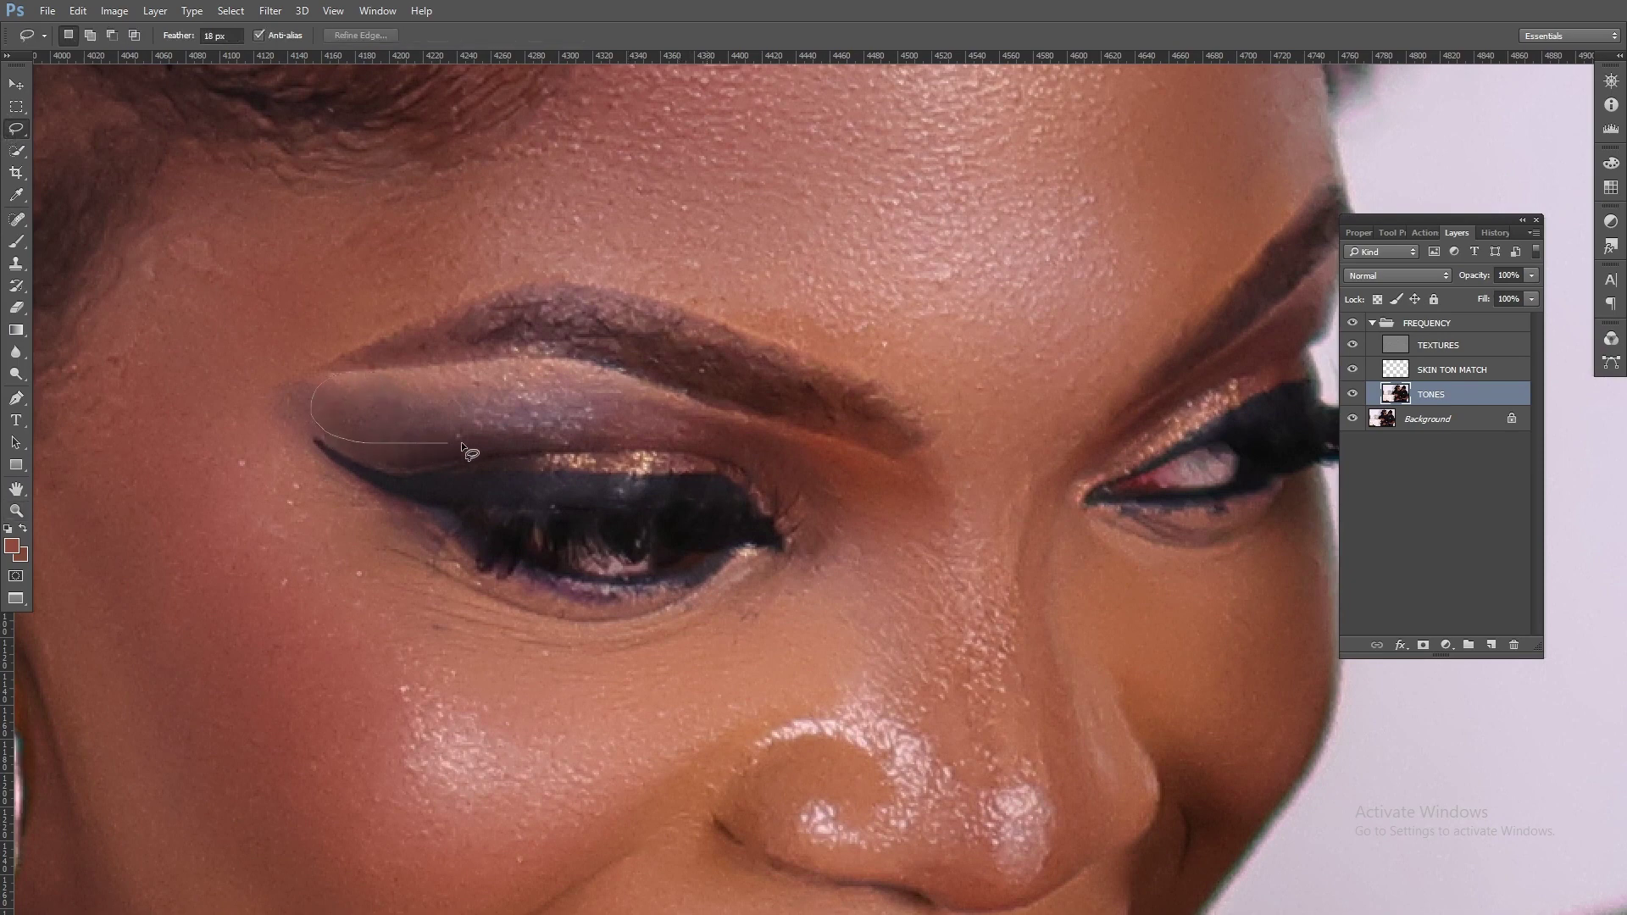
mouse_move(881, 493)
mouse_down()
mouse_move(813, 446)
mouse_move(728, 436)
mouse_up()
drag(572, 375, 594, 385)
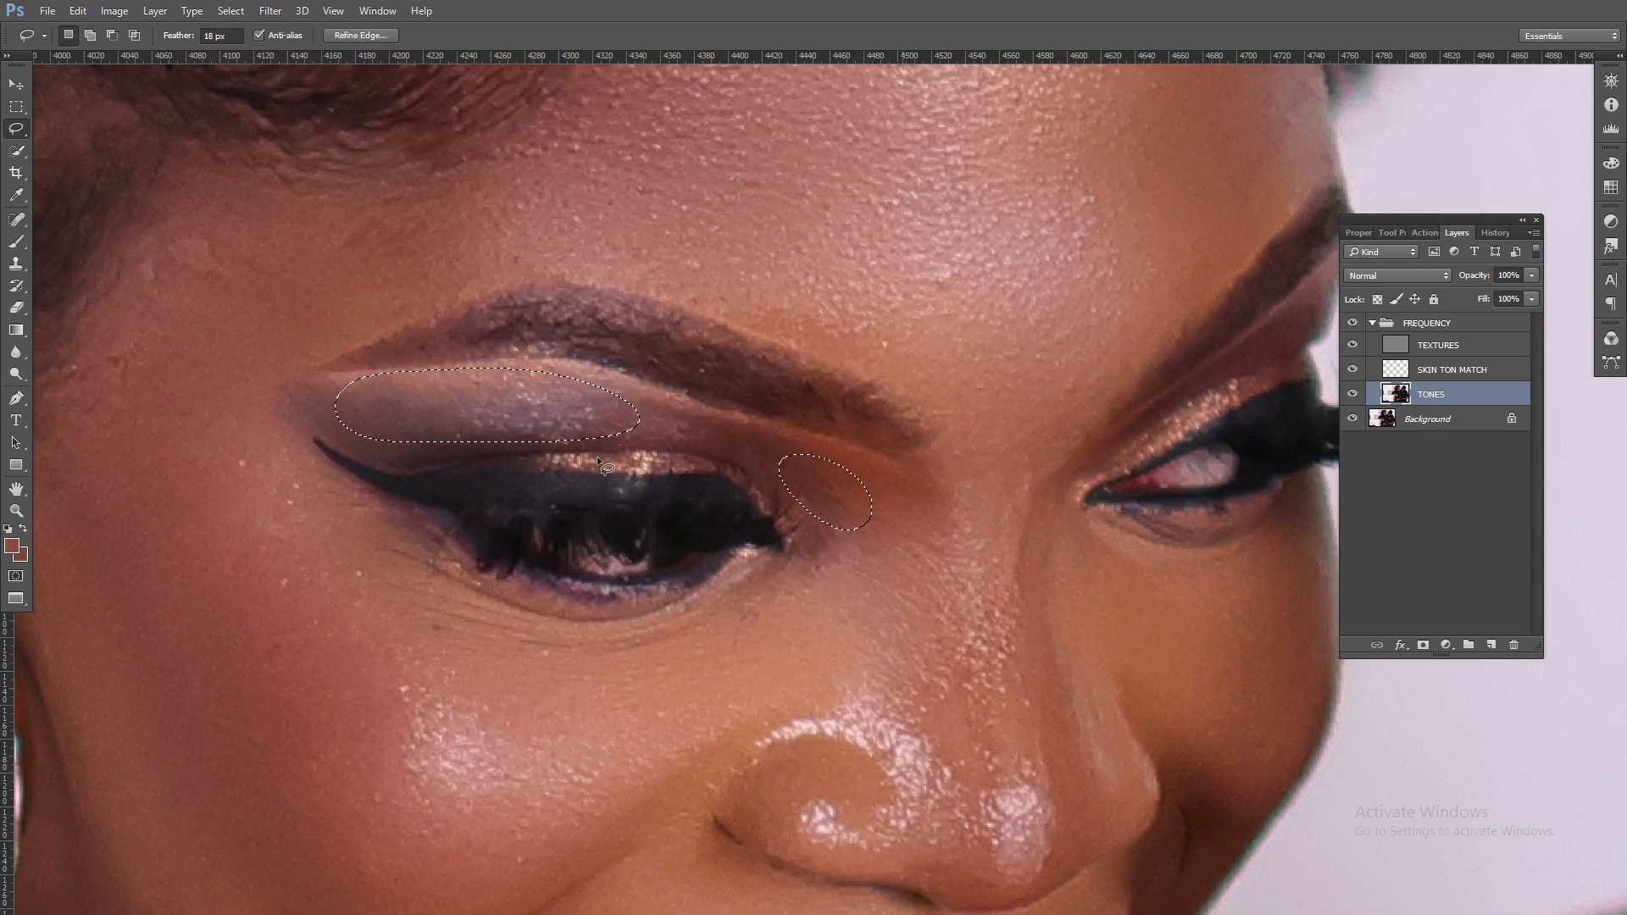
click(270, 10)
mouse_move(339, 198)
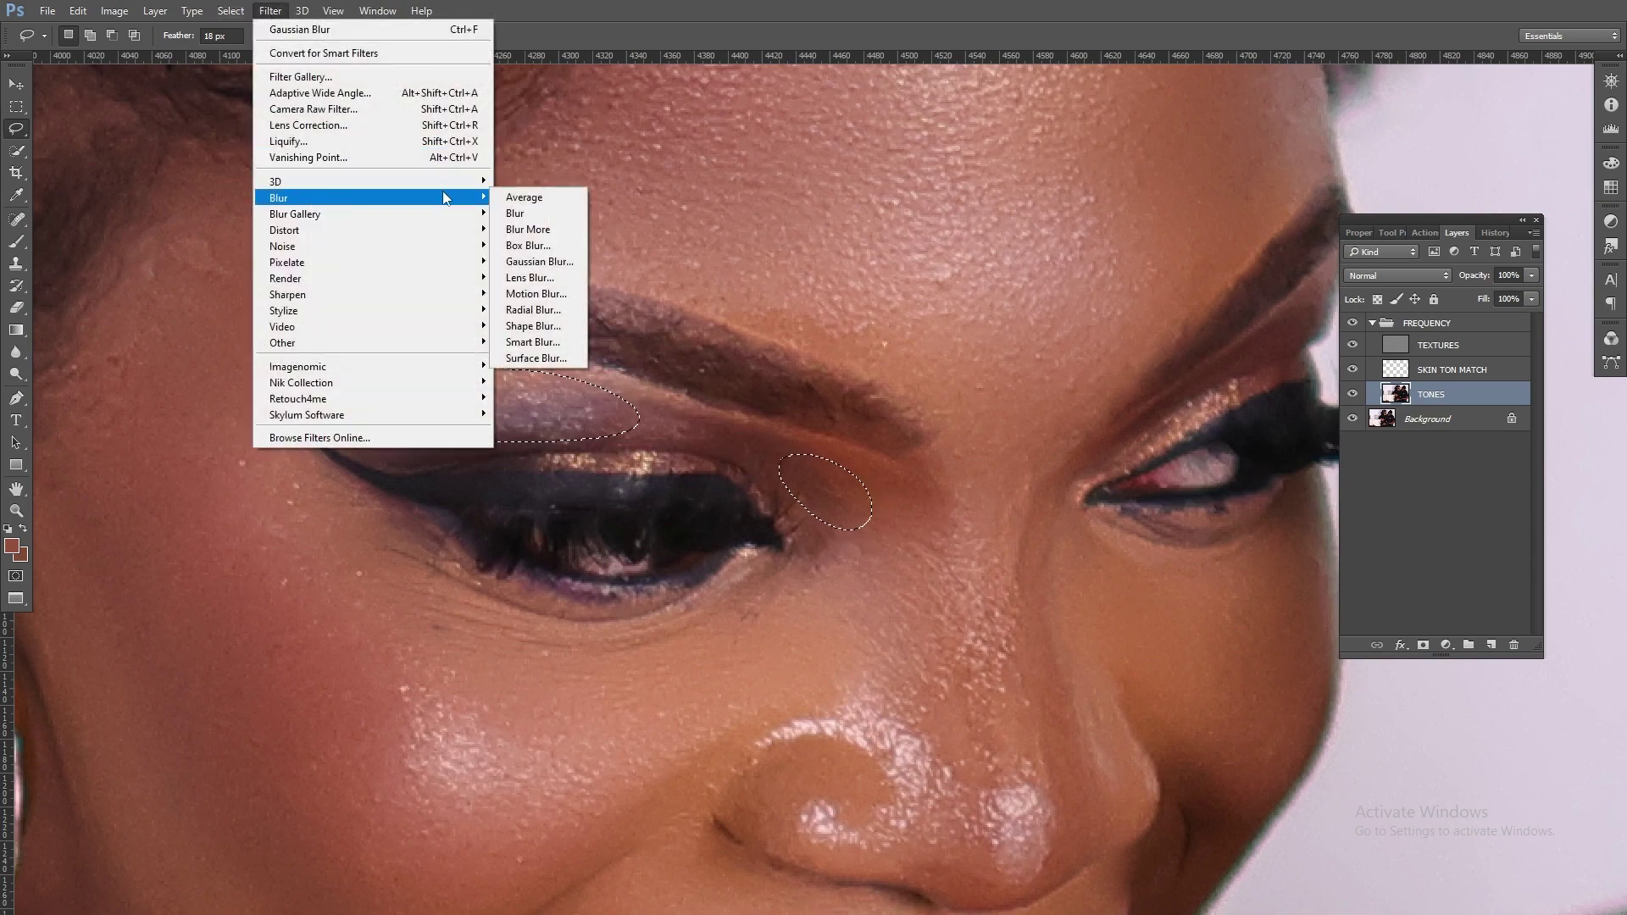
click(530, 258)
mouse_move(1366, 379)
mouse_down()
mouse_move(1385, 383)
mouse_move(1371, 381)
mouse_up()
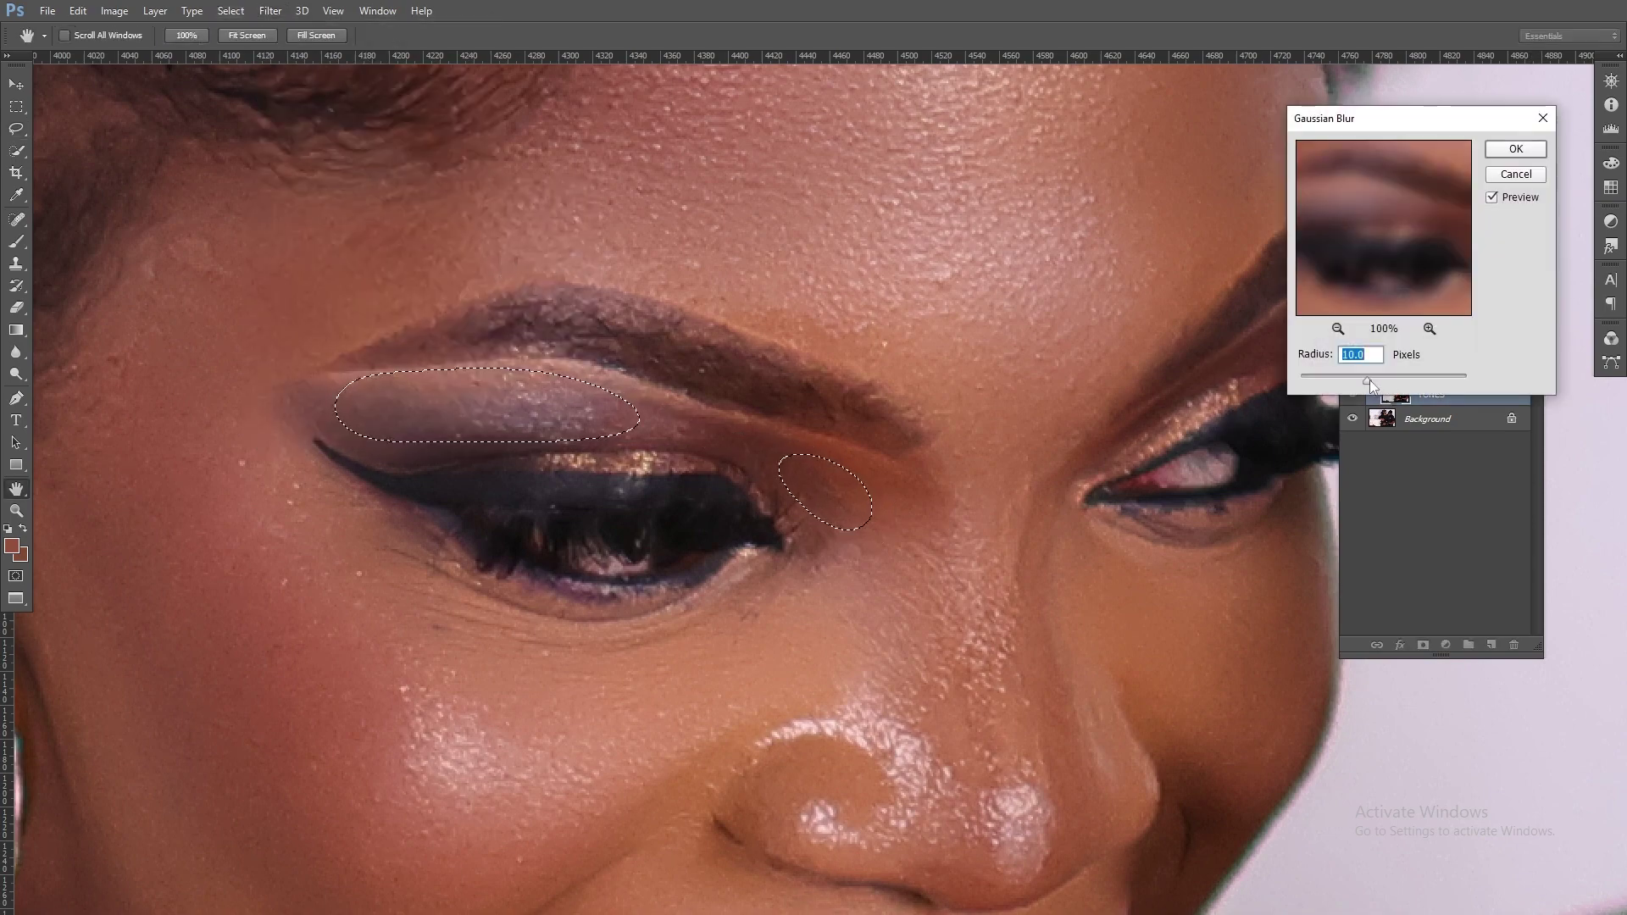
click(1515, 150)
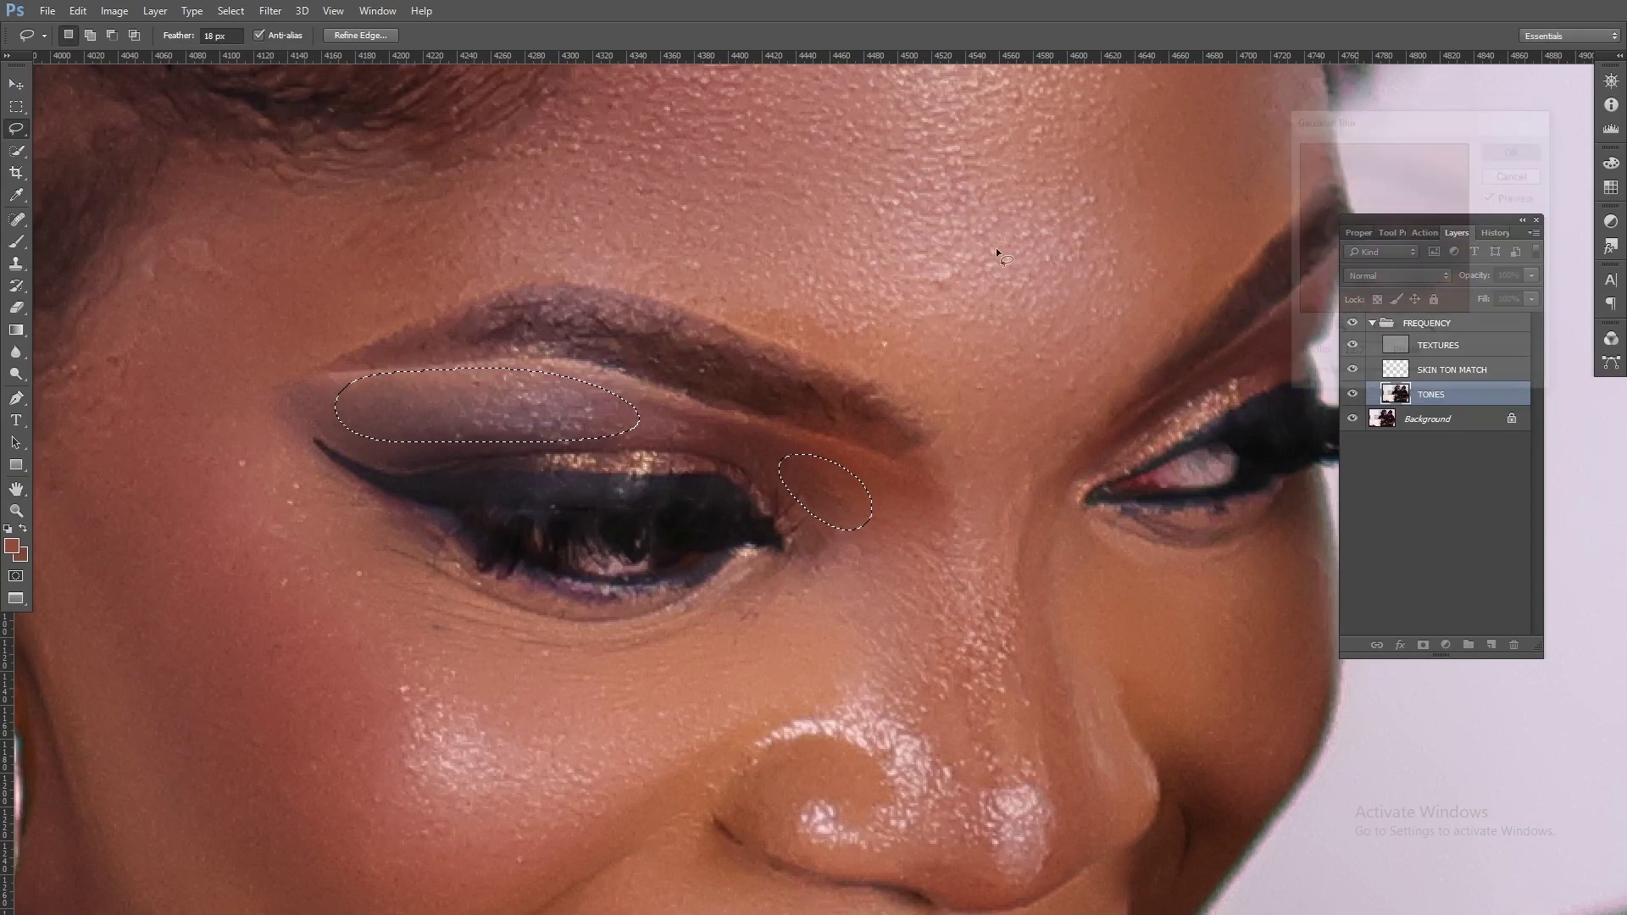
key(ctrl+d)
Try selecting the other eyelid, dismiss the no-visible-selection warning, and select the TEXTURES layer
scroll(775, 344, right, 5)
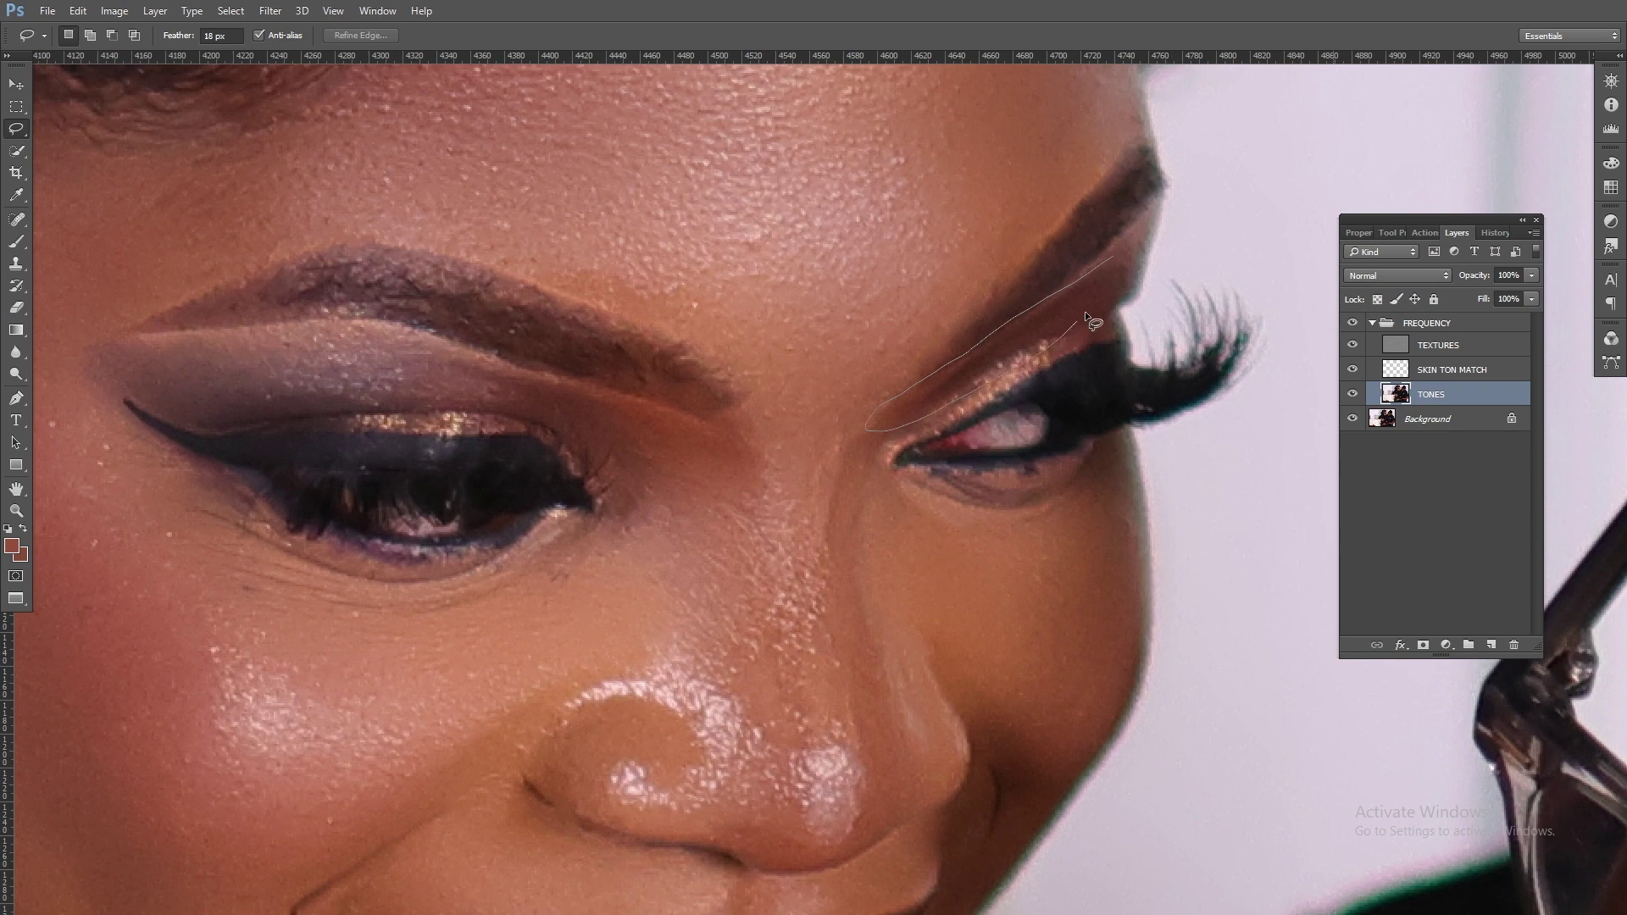
drag(1086, 314, 1147, 237)
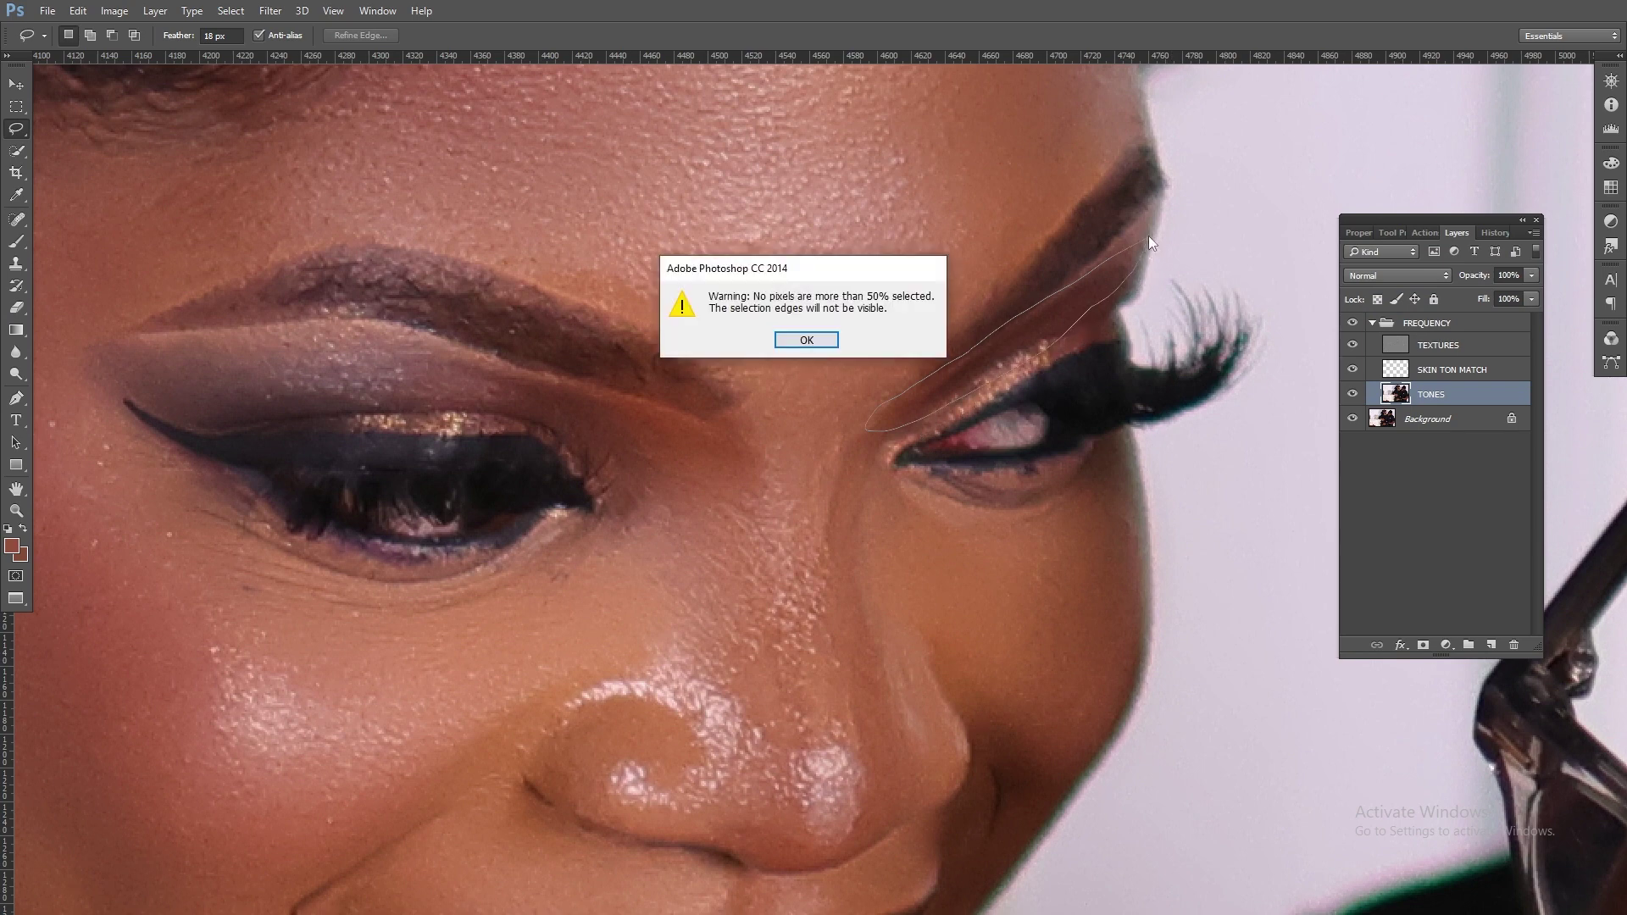
click(805, 339)
click(1448, 345)
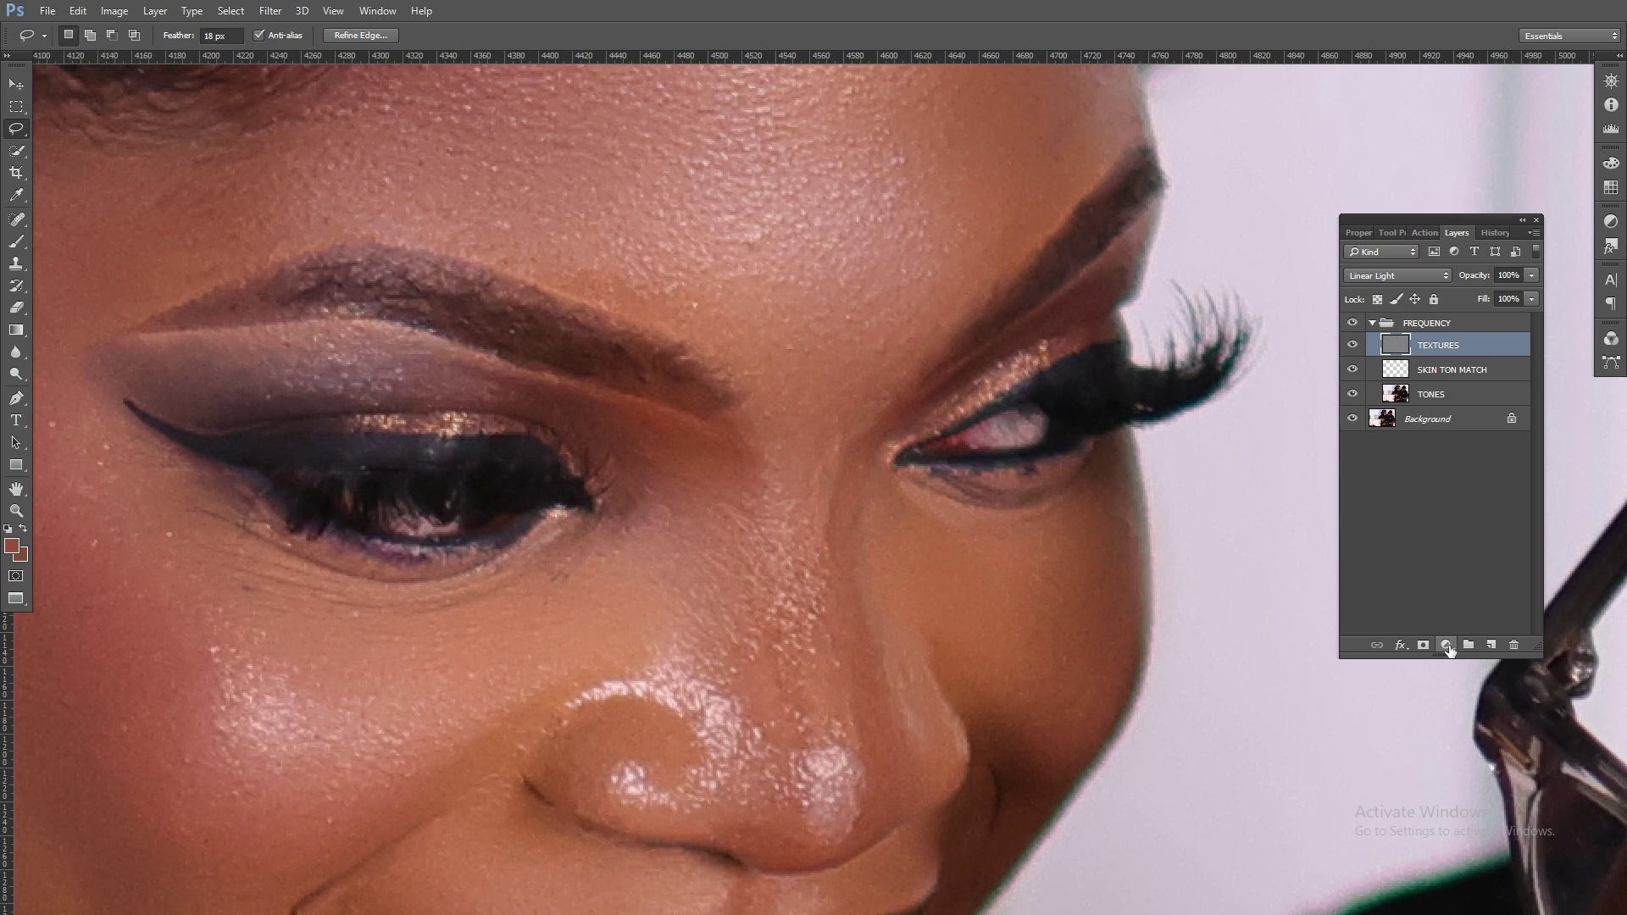
Collapse the FREQUENCY group in the Layers panel
click(1447, 645)
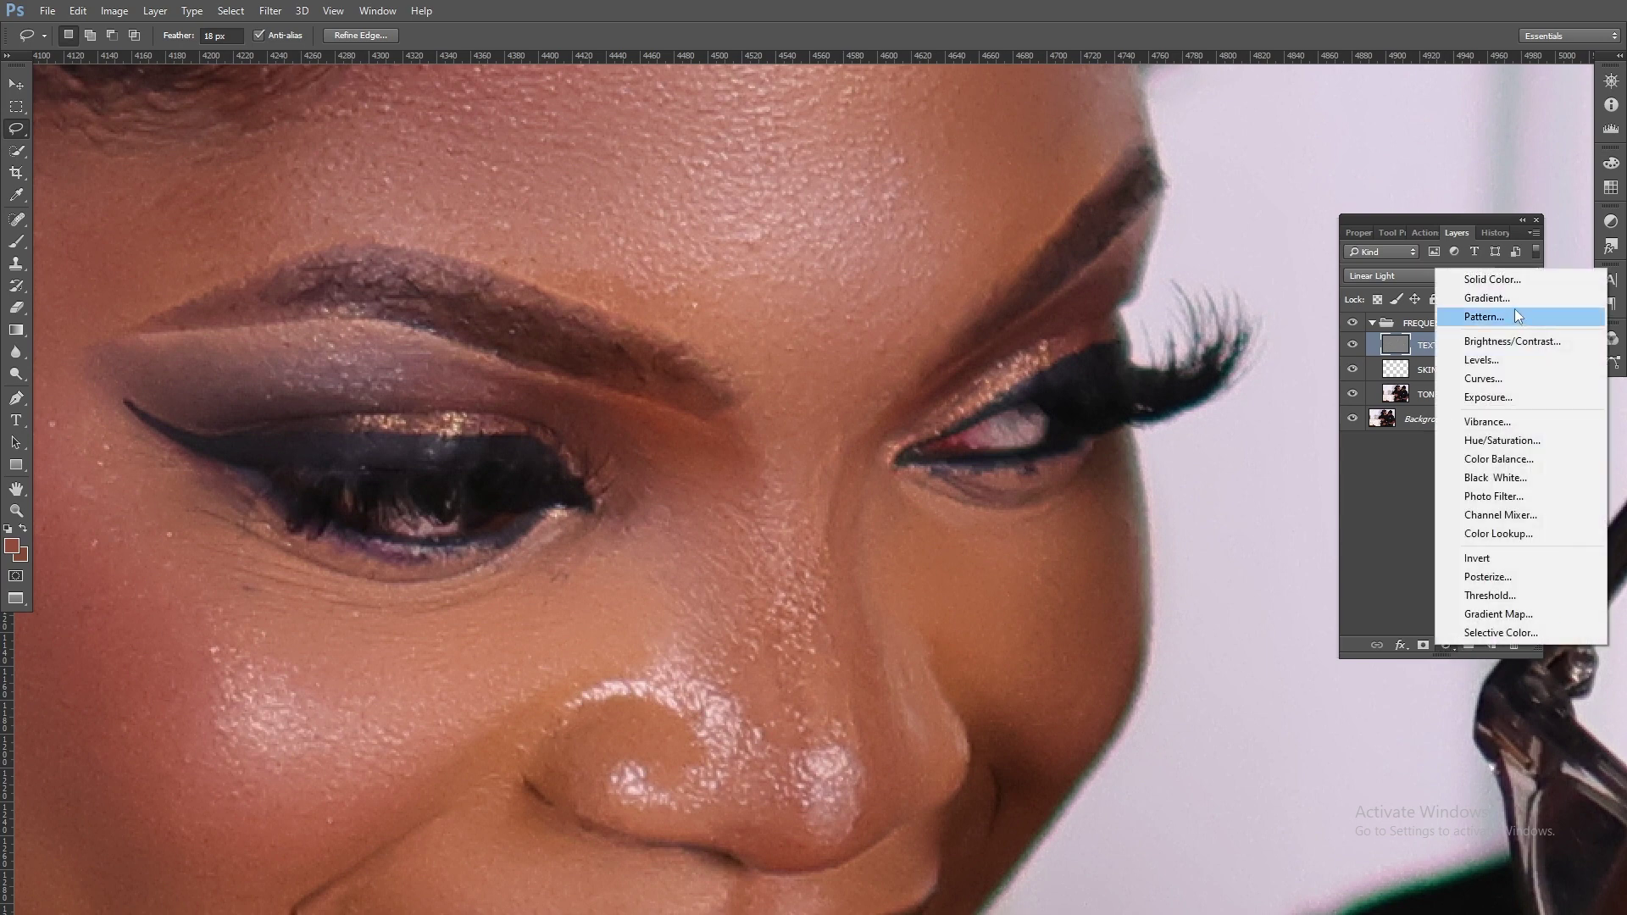
click(1406, 320)
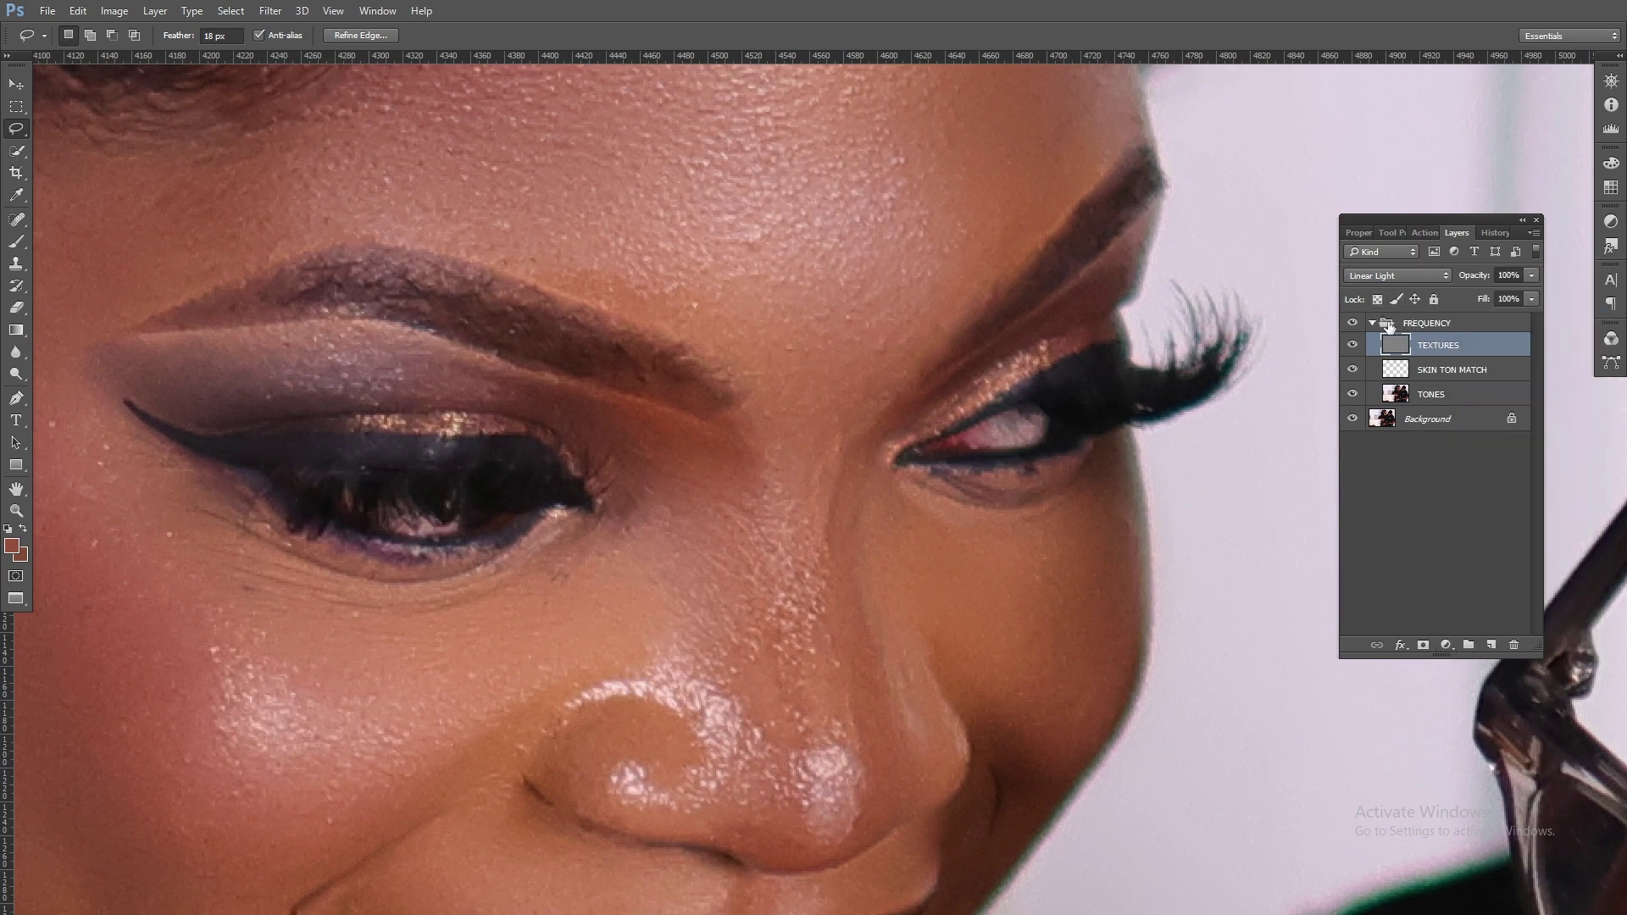
click(1375, 325)
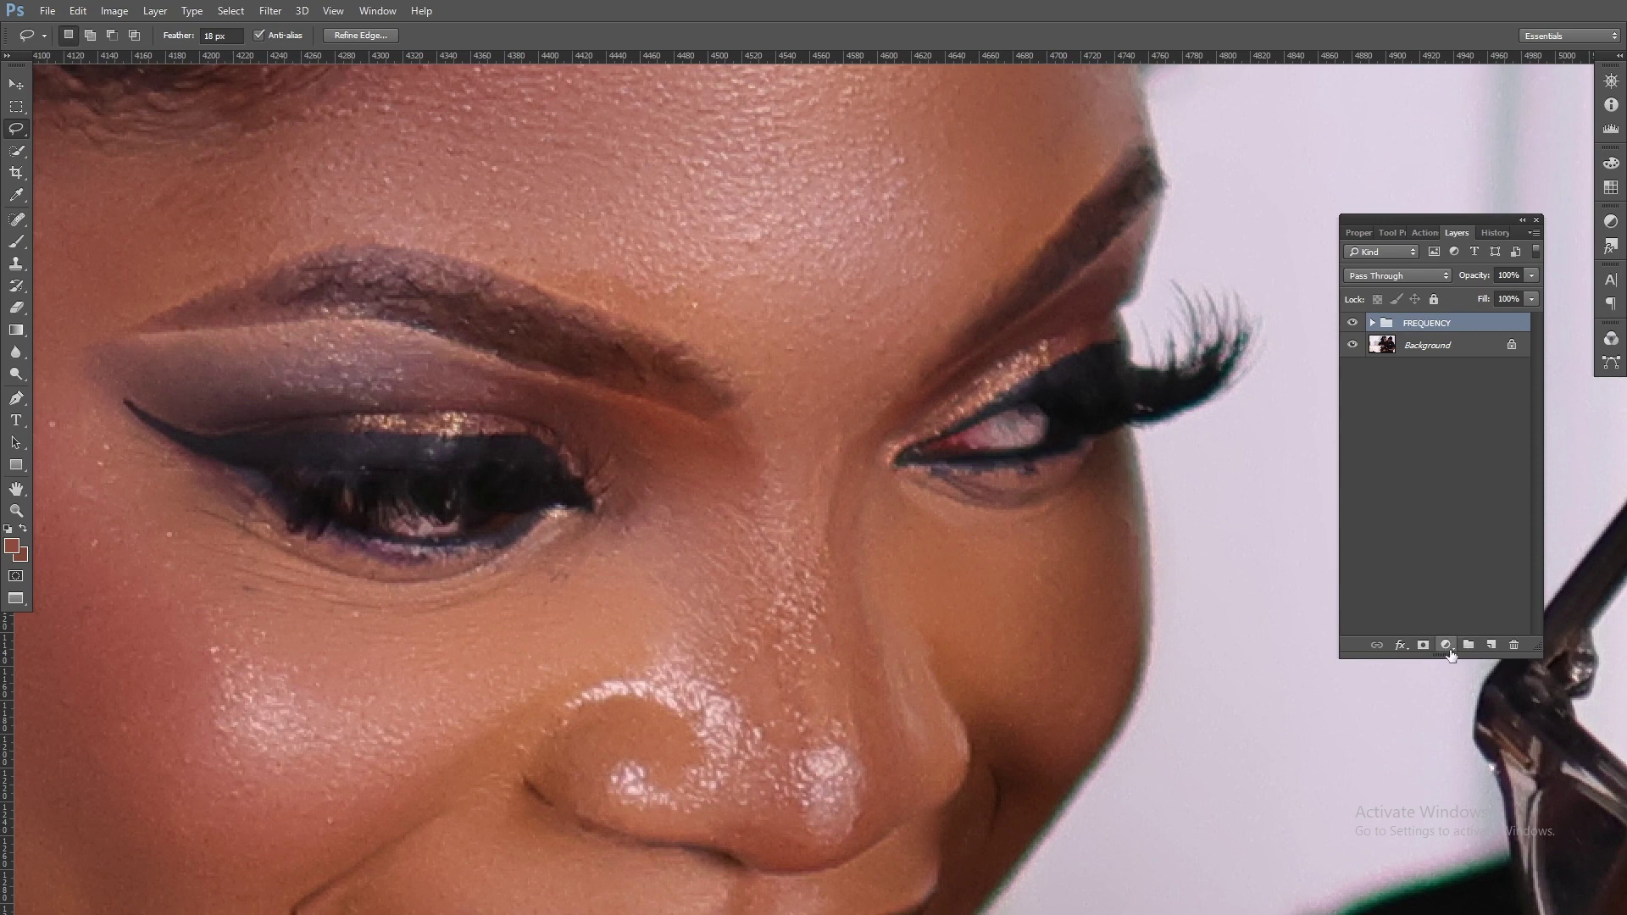
Add a trial Black & White layer, invert its mask twice to compare, then delete it
click(1448, 648)
click(1489, 482)
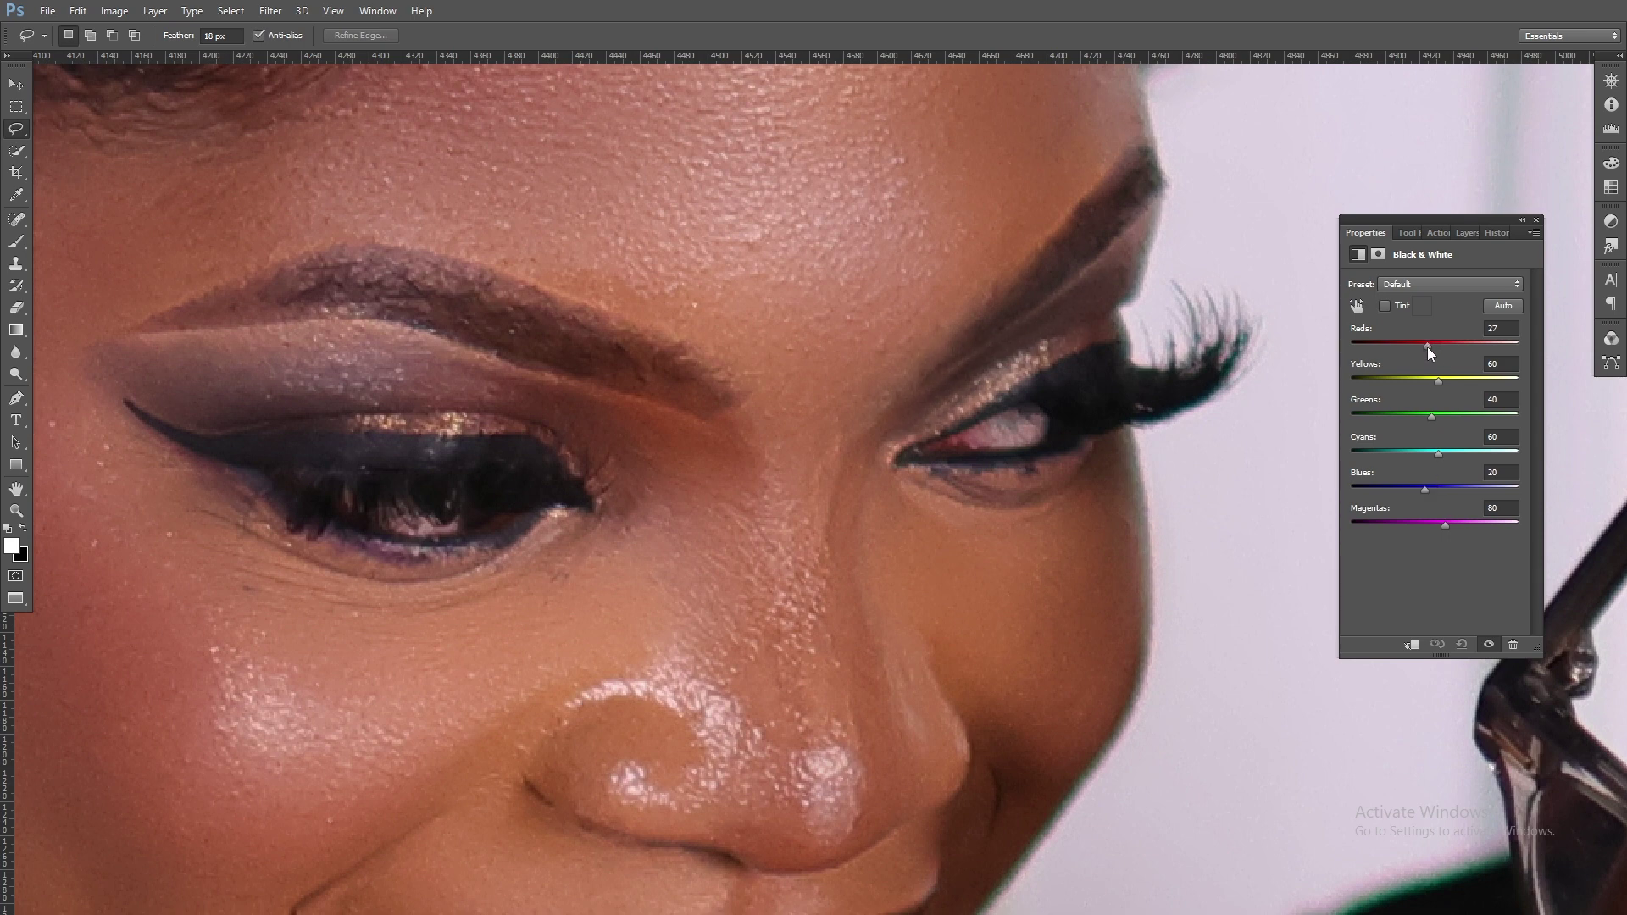
click(1460, 230)
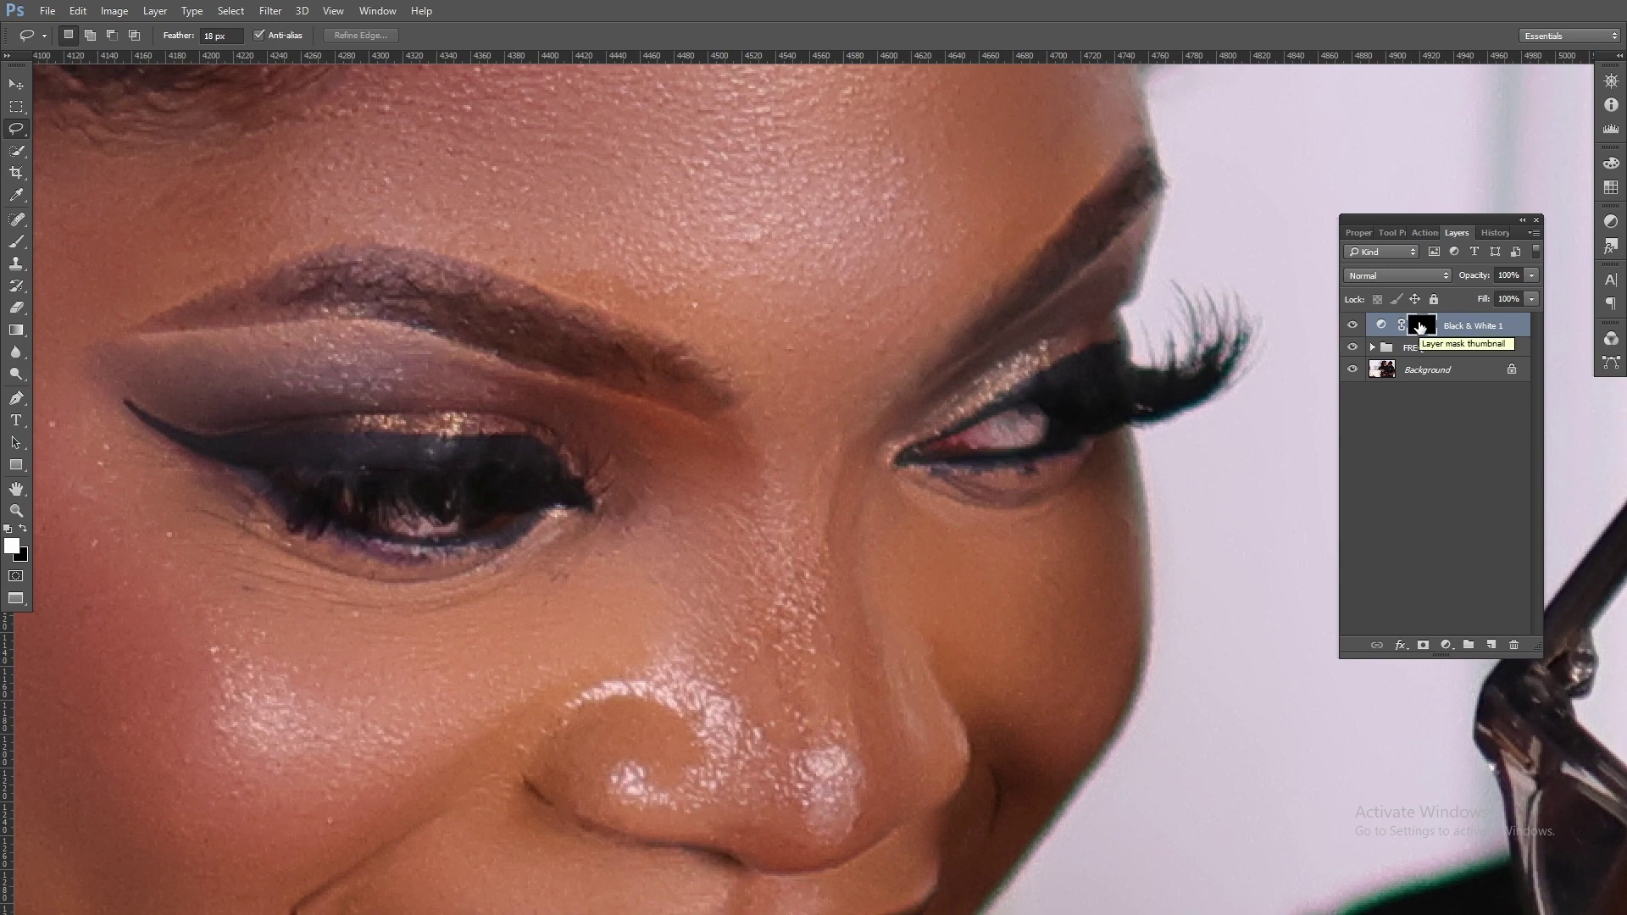
drag(1419, 327, 1422, 330)
key(ctrl+i)
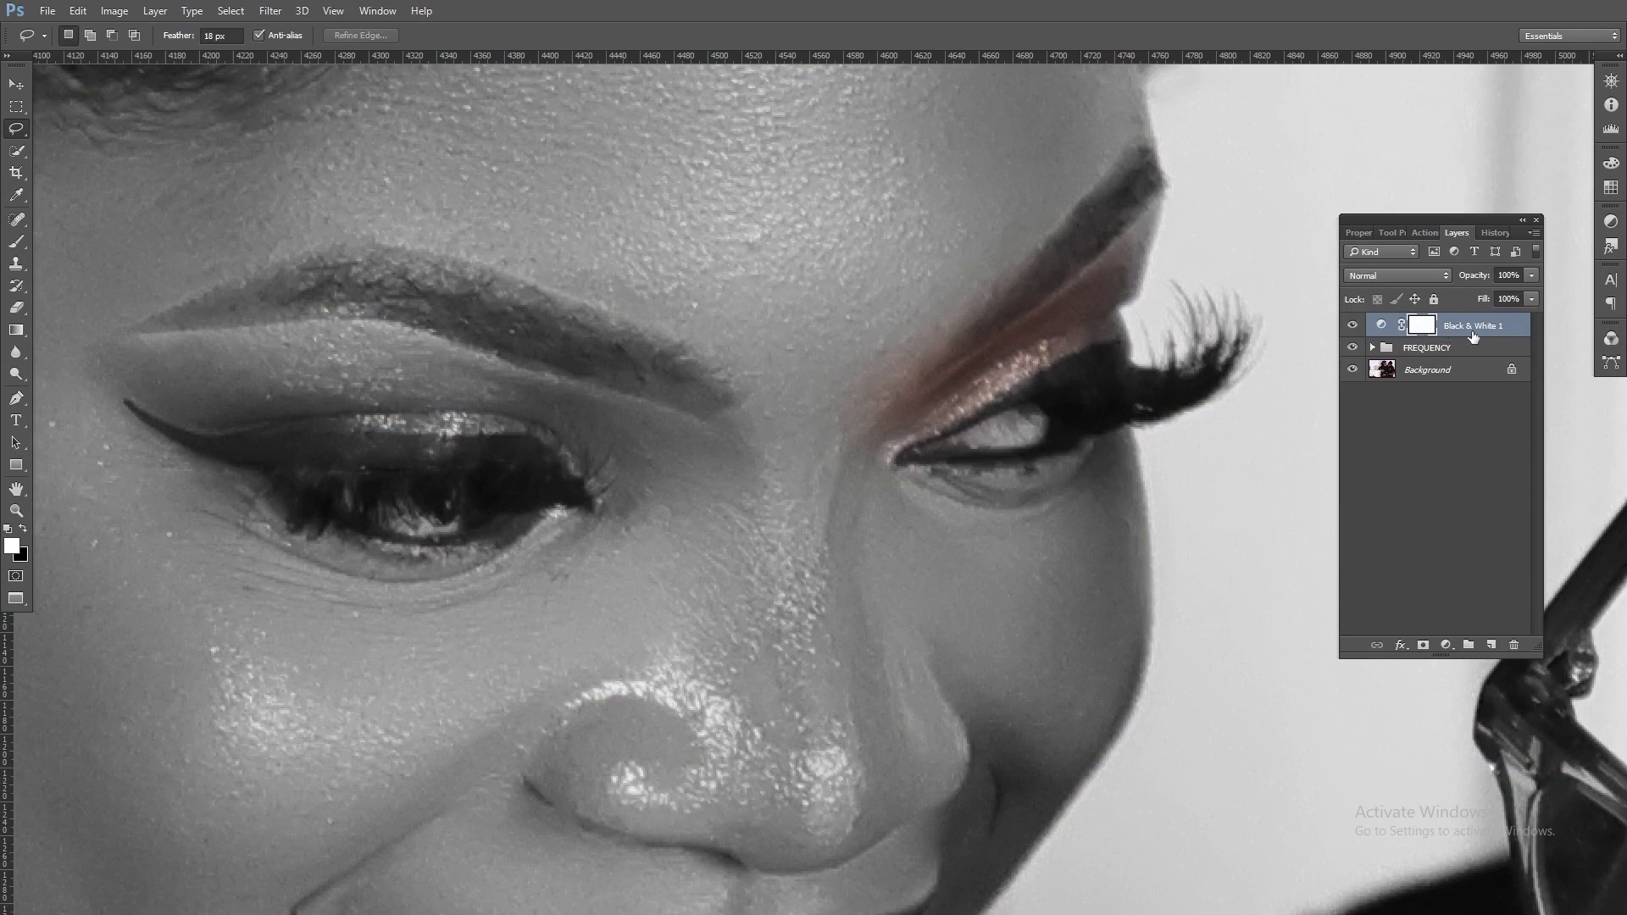
right_click(830, 334)
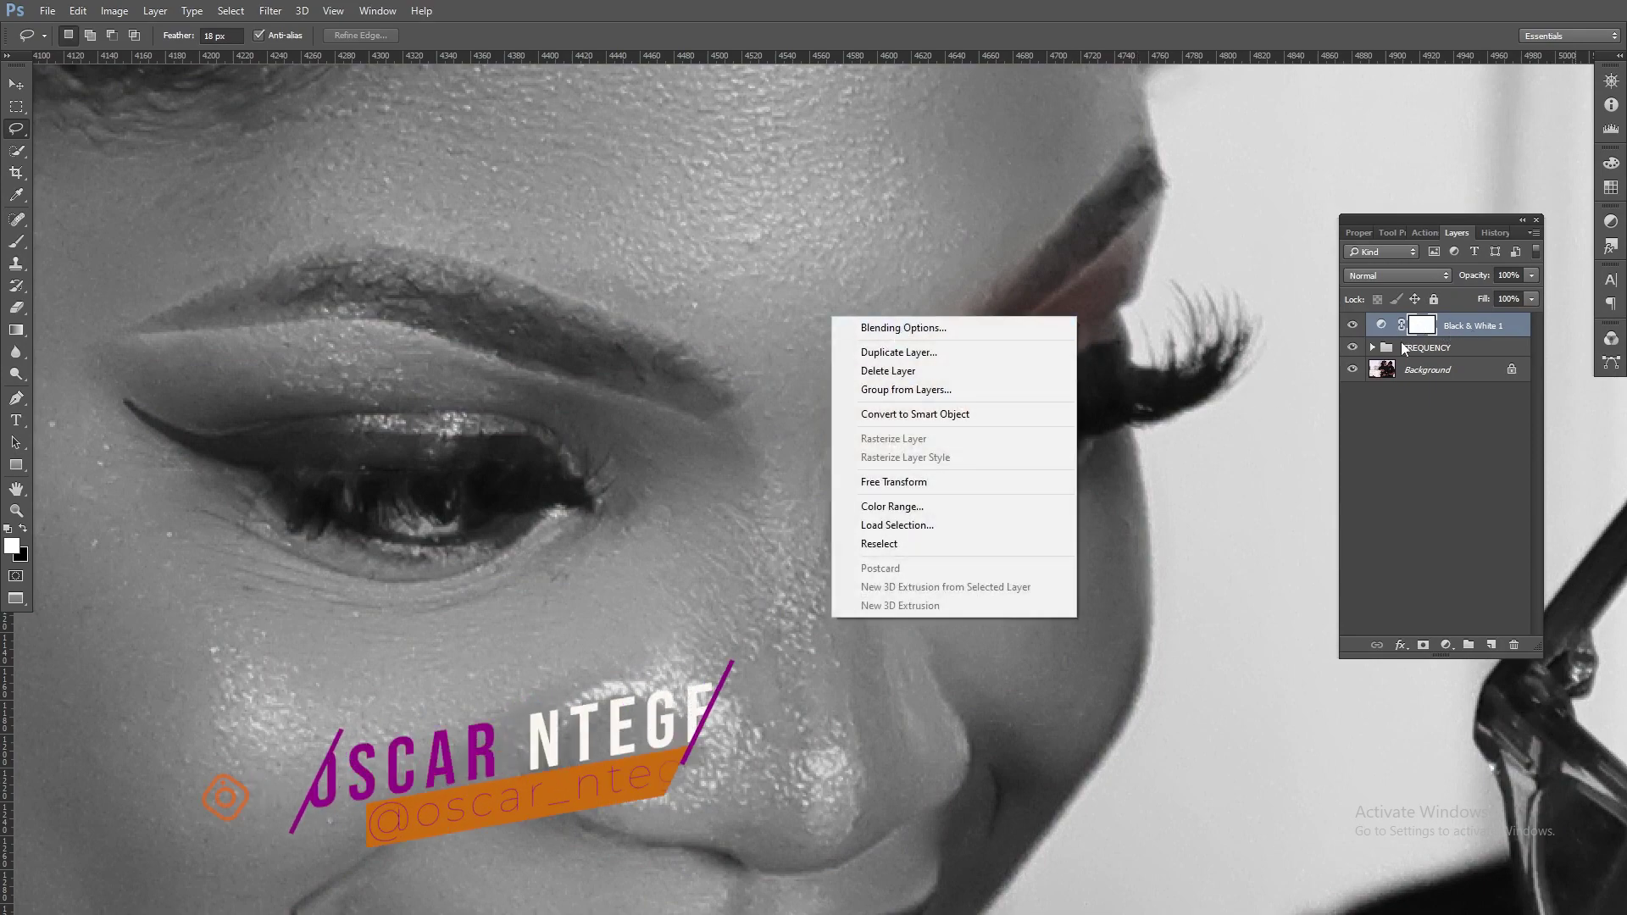
click(1493, 321)
key(ctrl+i)
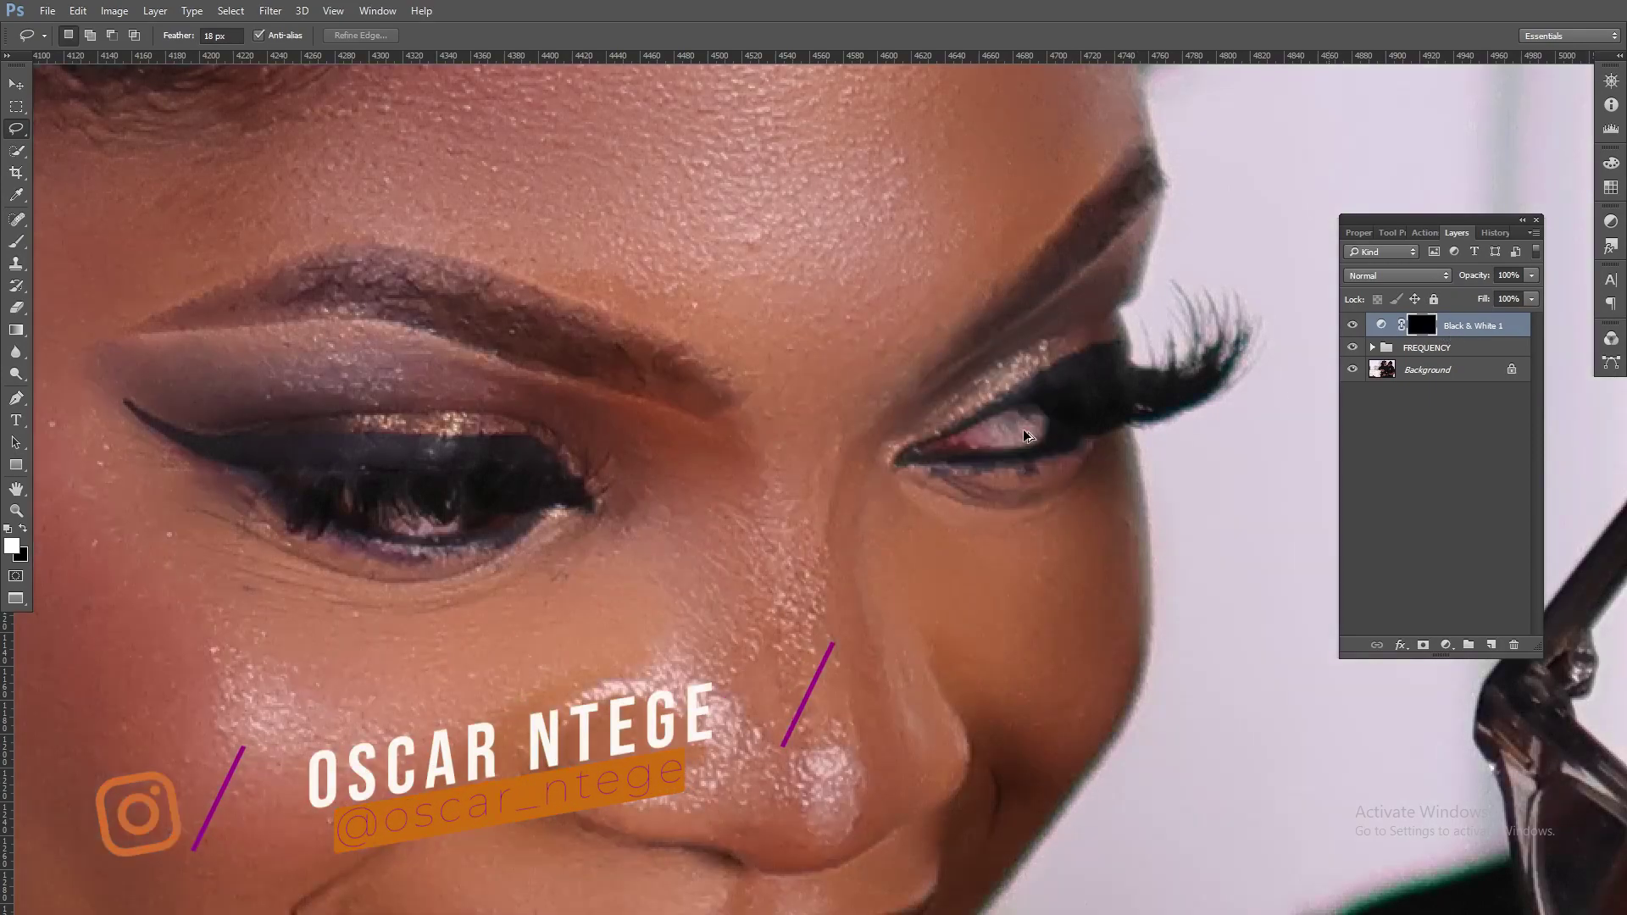
drag(1512, 330, 1530, 645)
Add a new Black & White layer with Reds at -91, then select TEXTURES inside FREQUENCY
right_click(677, 182)
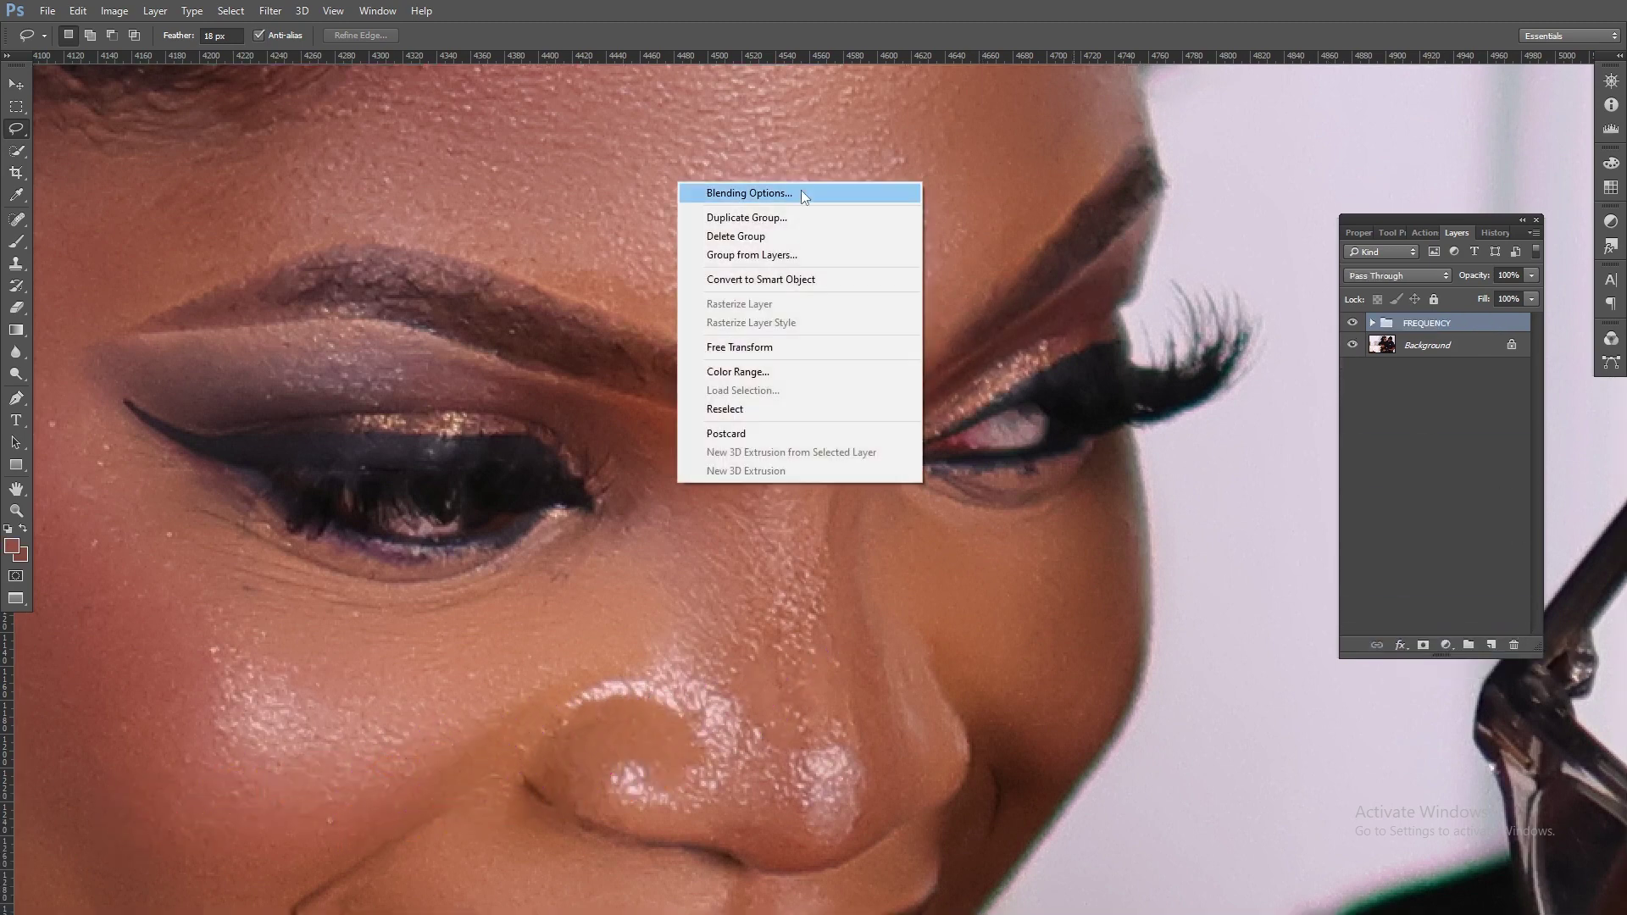
click(1484, 333)
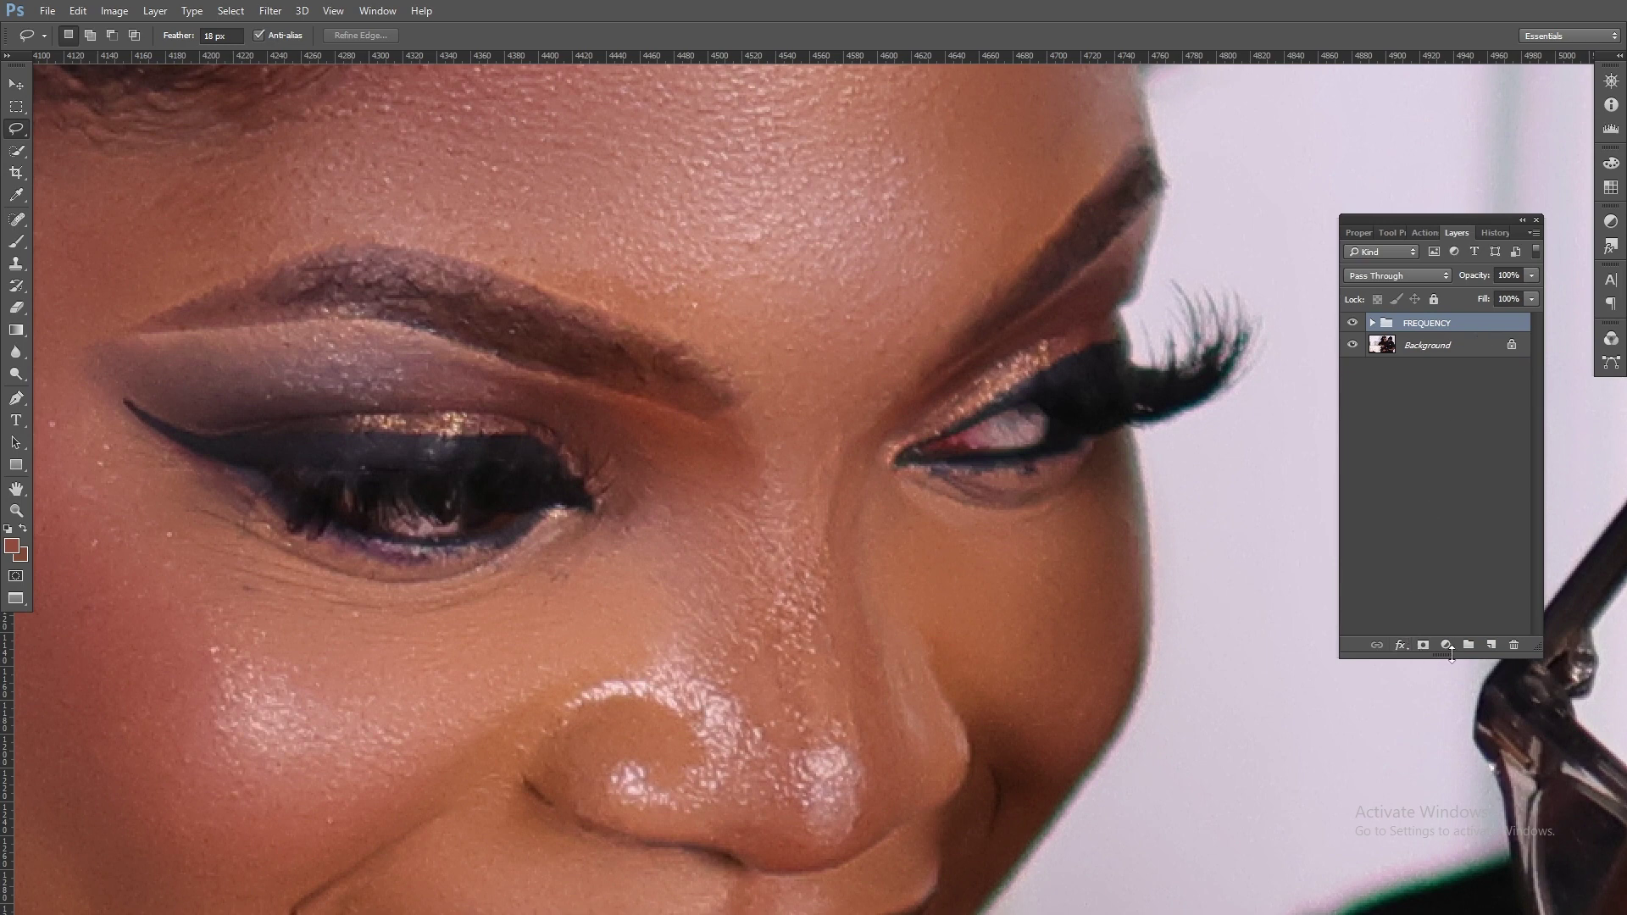
click(1447, 646)
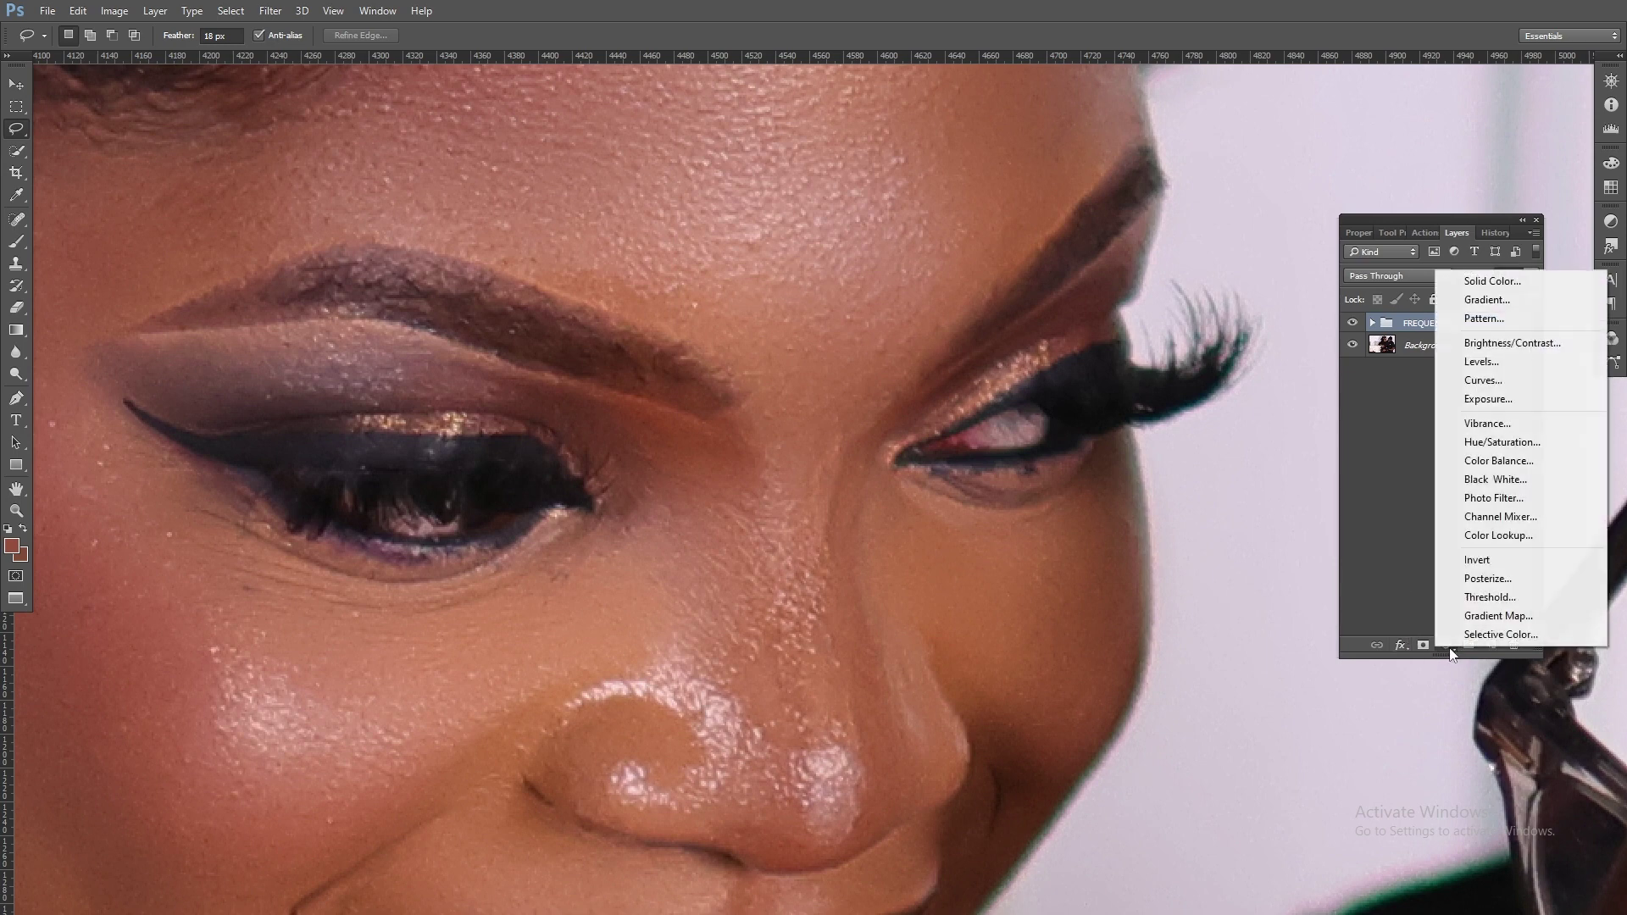
click(1496, 487)
drag(1433, 343, 1392, 344)
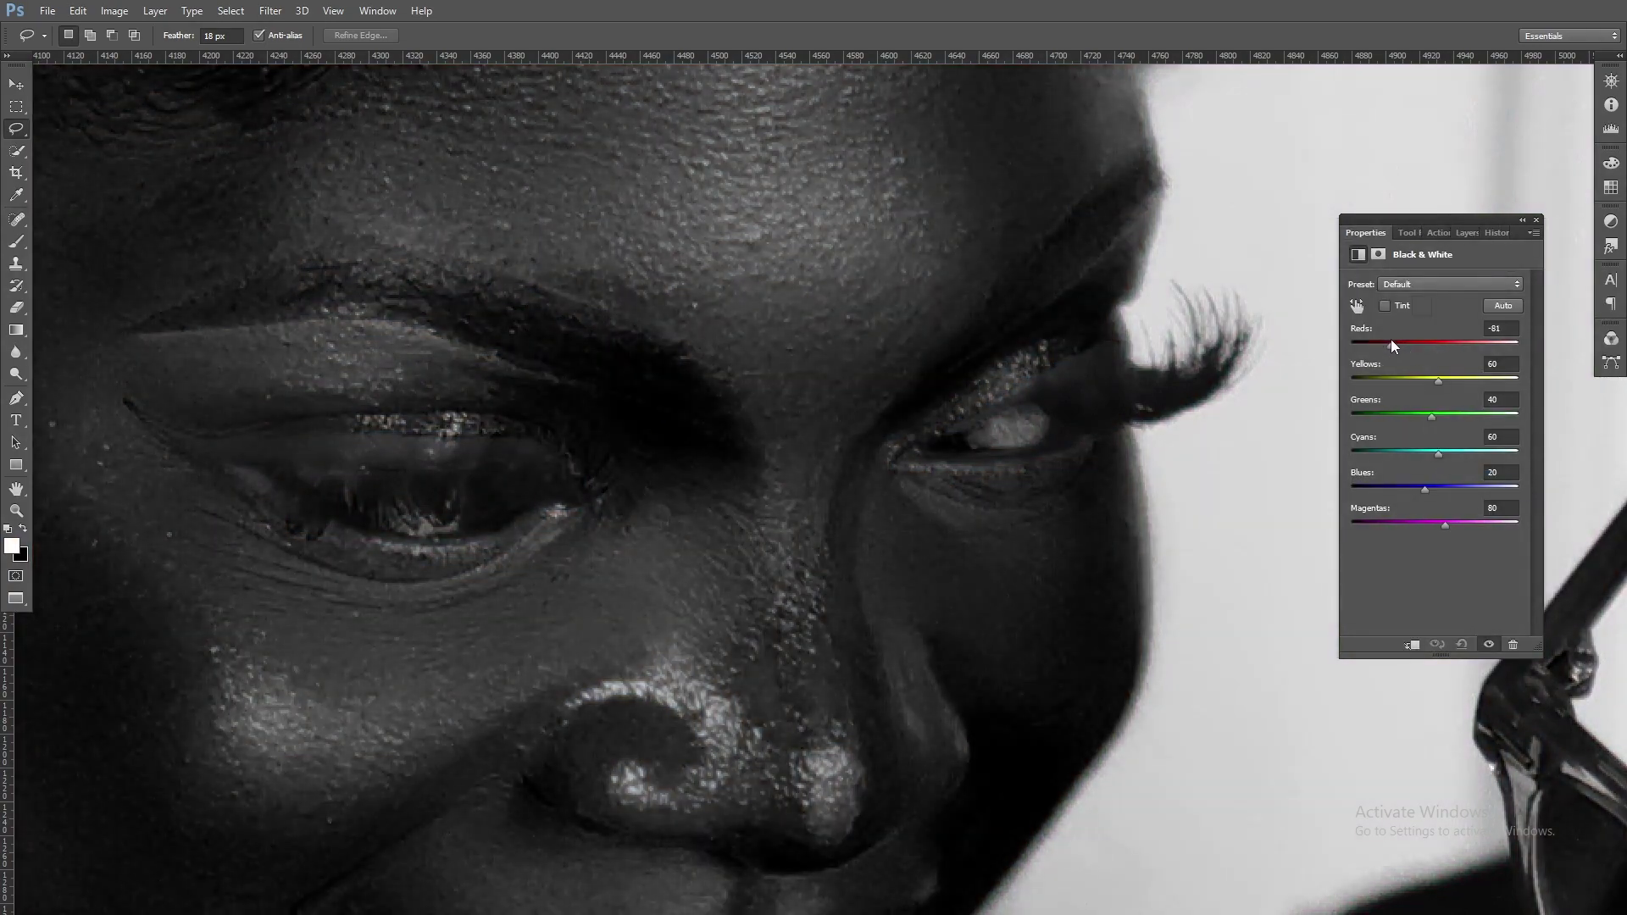
click(1466, 232)
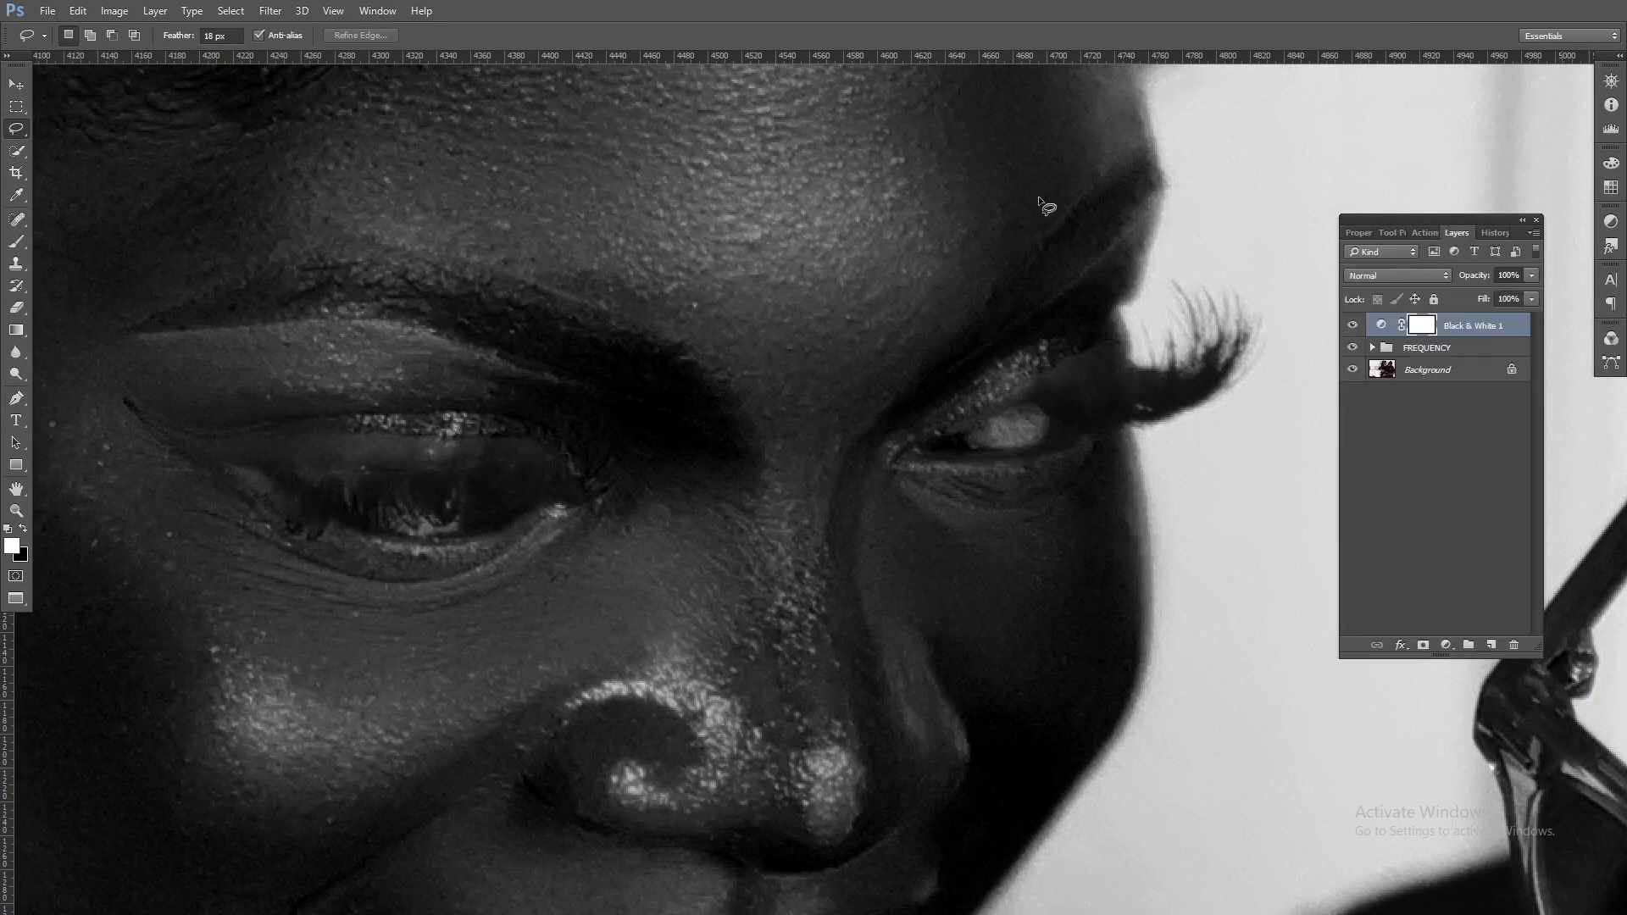
click(1371, 348)
click(1399, 370)
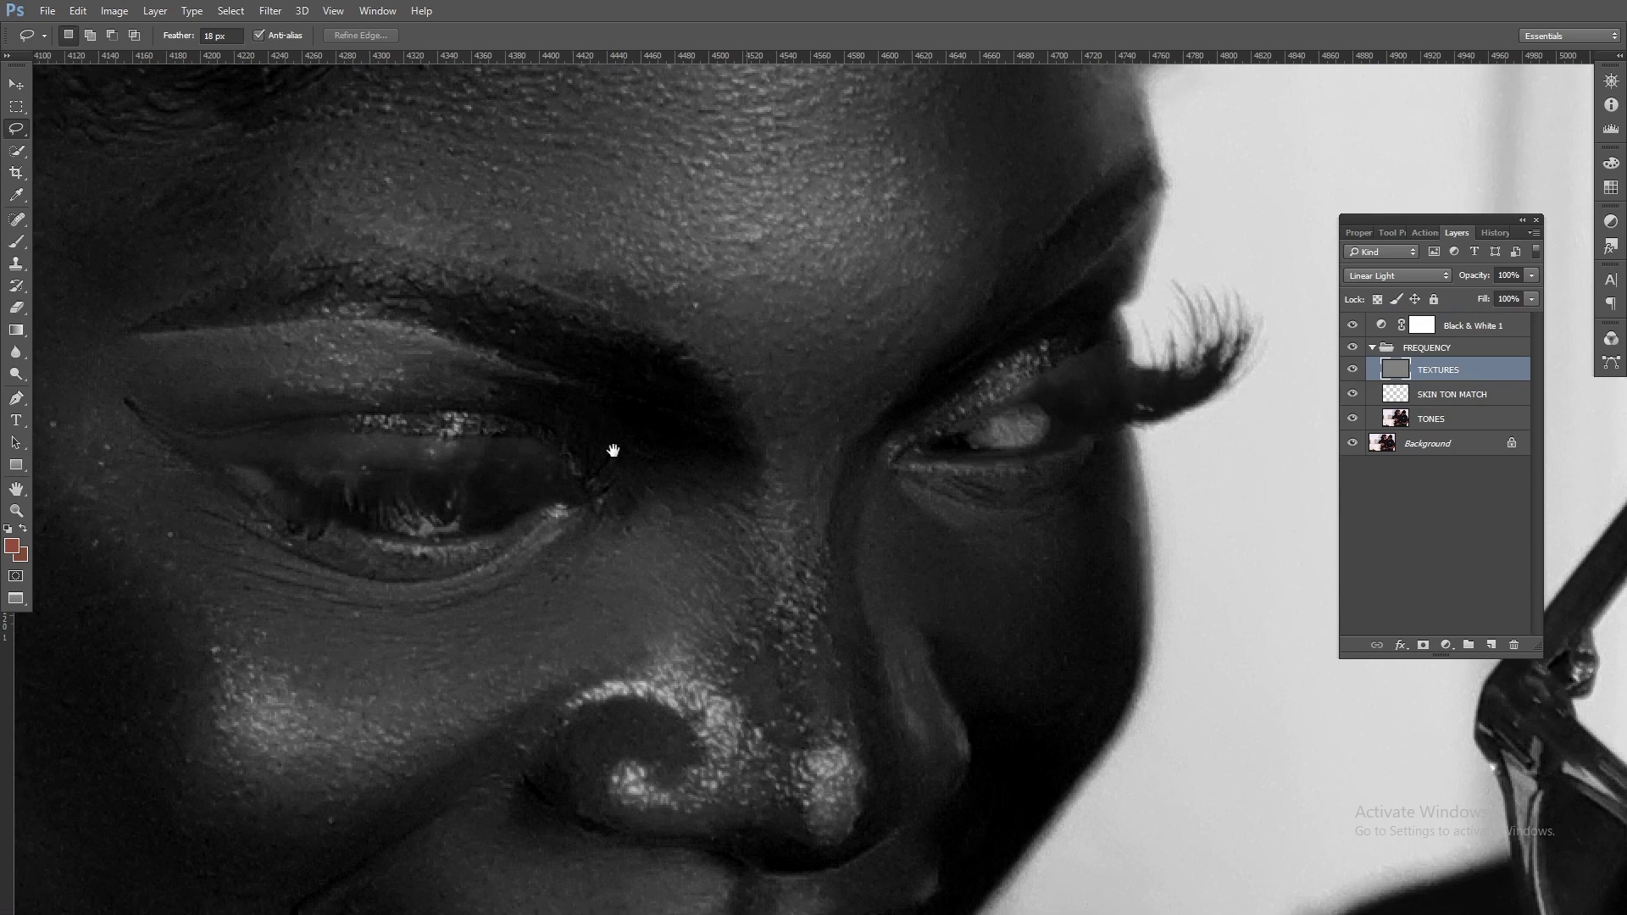
scroll(715, 443, left, 3)
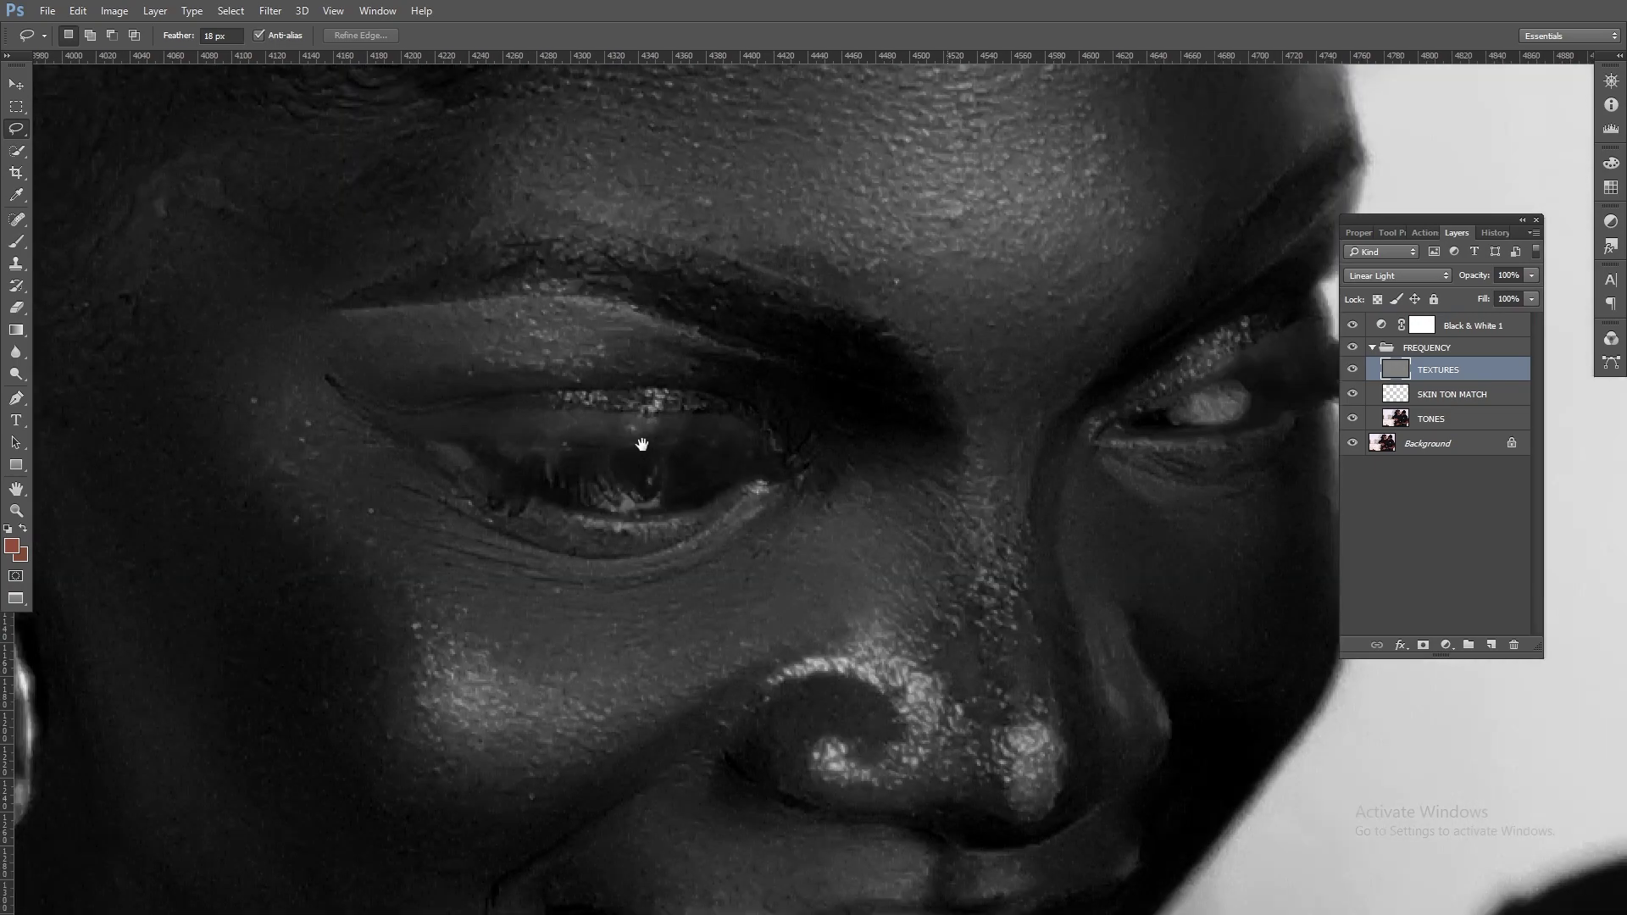
Clone texture over the inner brow corner and set the Clone Stamp brush to 17 px, 77% hardness
click(16, 264)
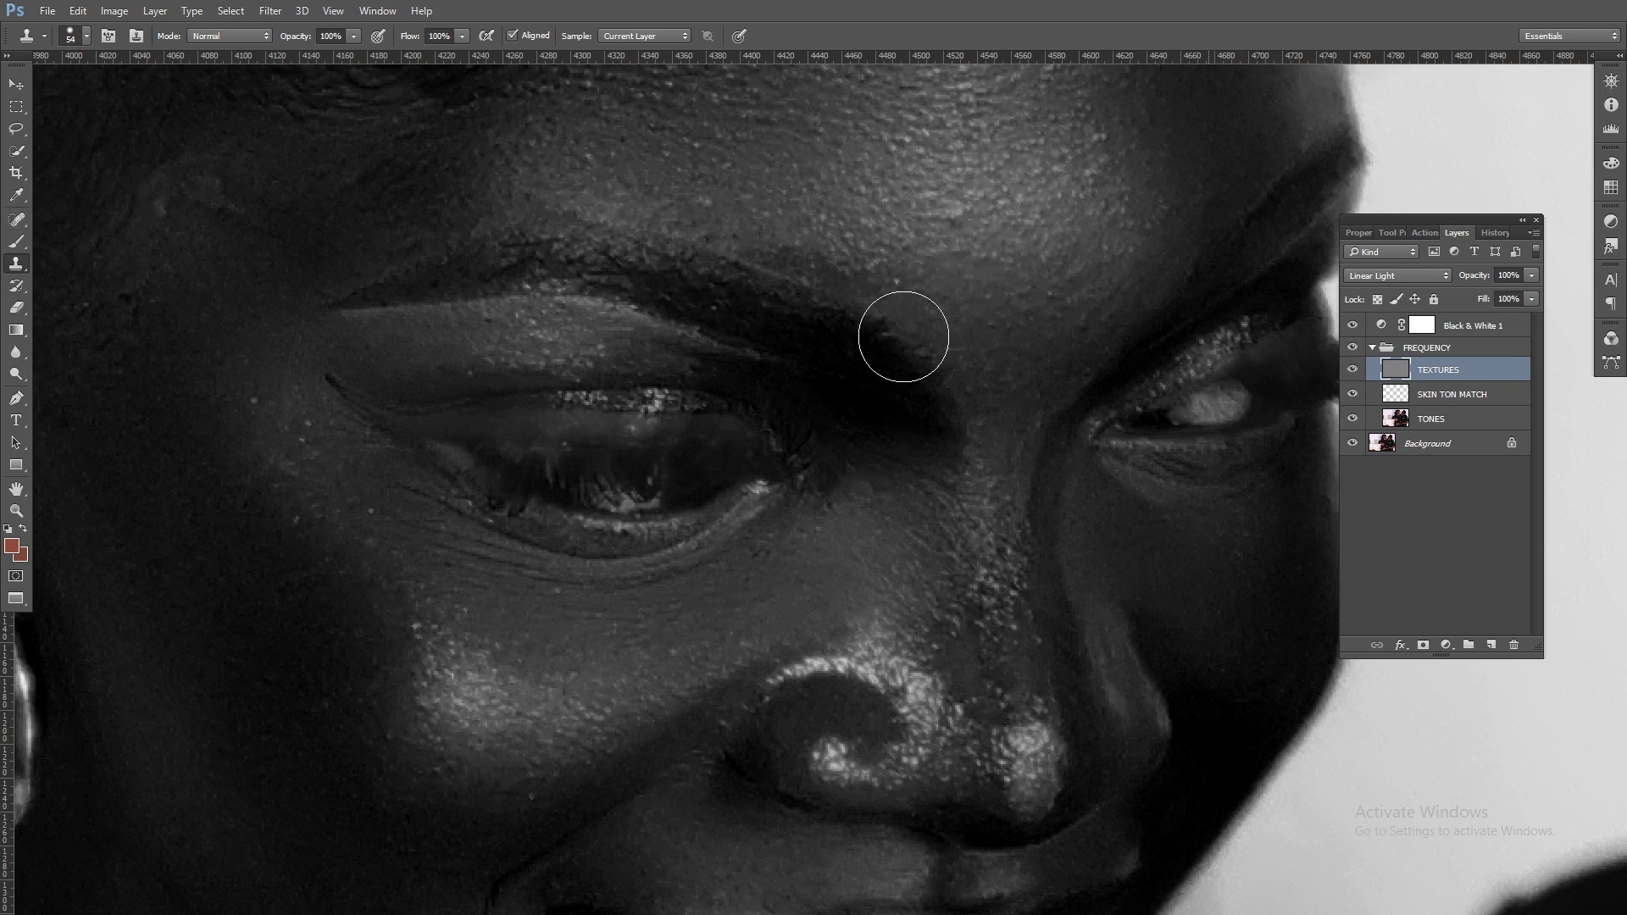
mouse_move(903, 336)
mouse_down()
mouse_move(825, 427)
mouse_move(879, 374)
mouse_up()
right_click(880, 375)
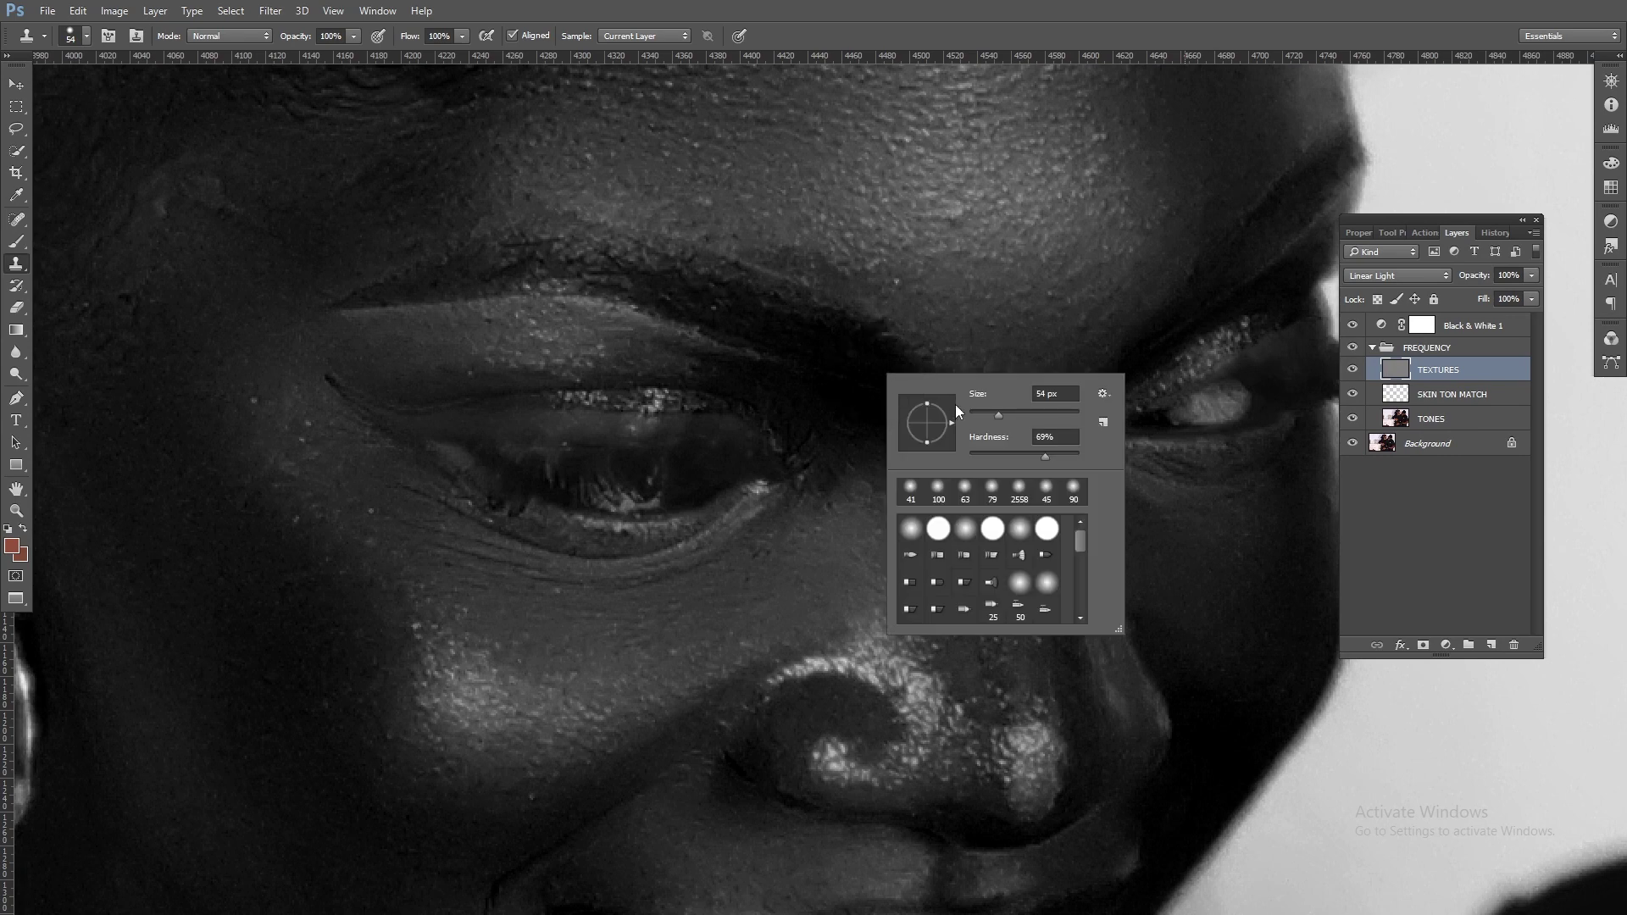
click(977, 415)
click(1054, 452)
click(977, 414)
Sample clean skin and clone it onto the cheek and under-eye area, resampling on the cheek
key(alt)
alt+click(249, 364)
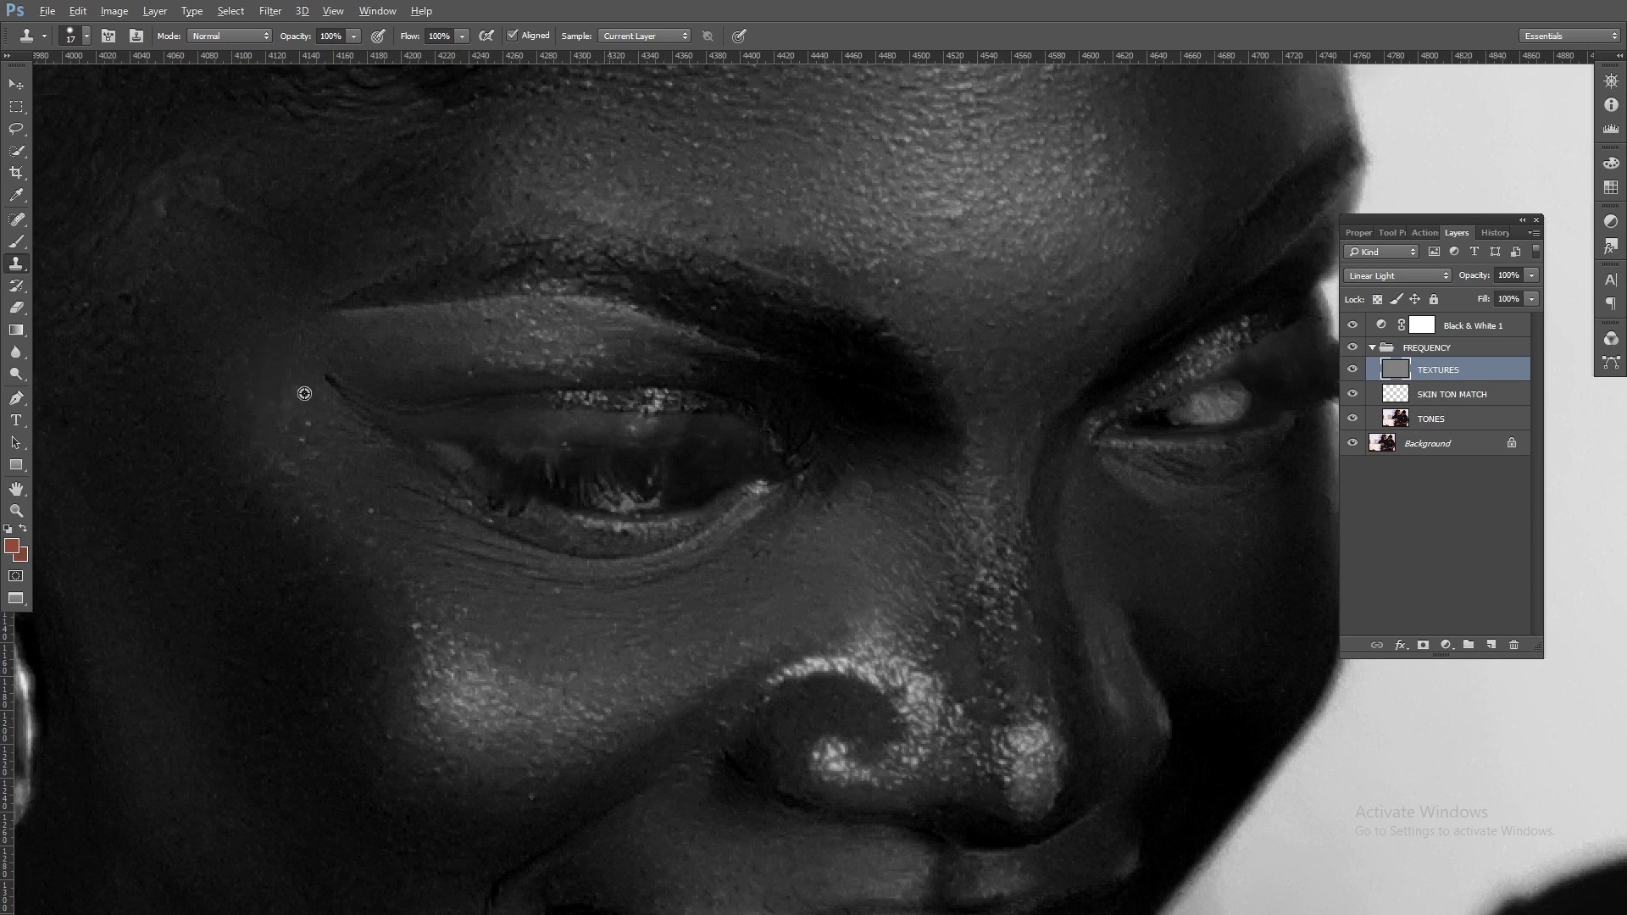
mouse_move(294, 410)
mouse_down()
mouse_move(330, 483)
mouse_move(372, 507)
mouse_up()
drag(573, 618, 563, 596)
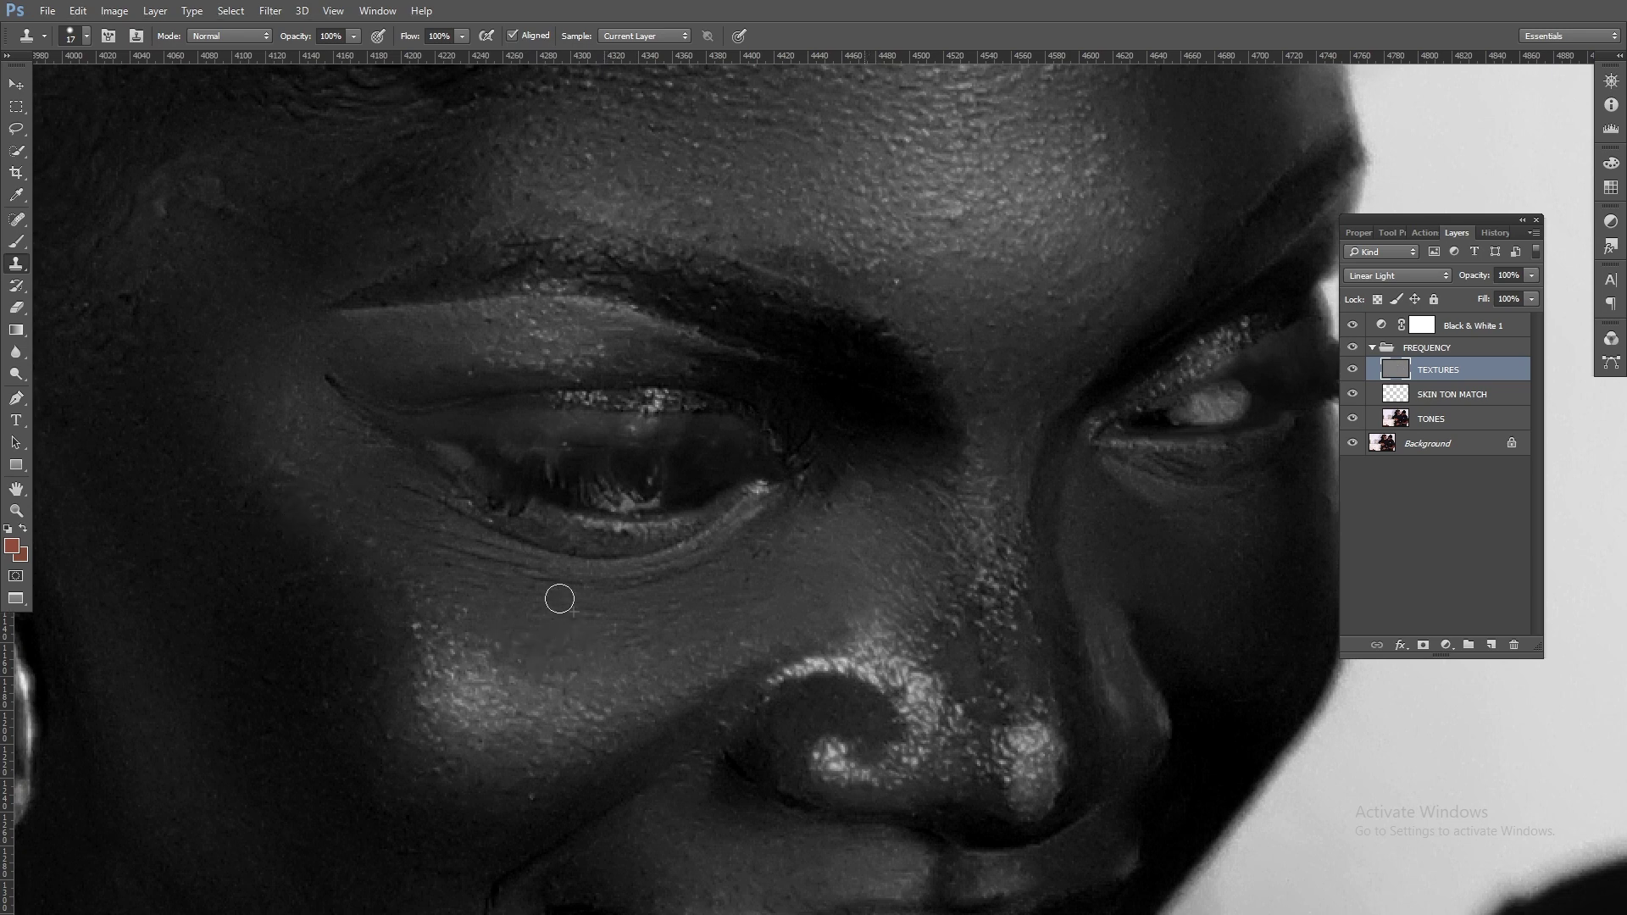
alt+click(410, 605)
alt+click(319, 703)
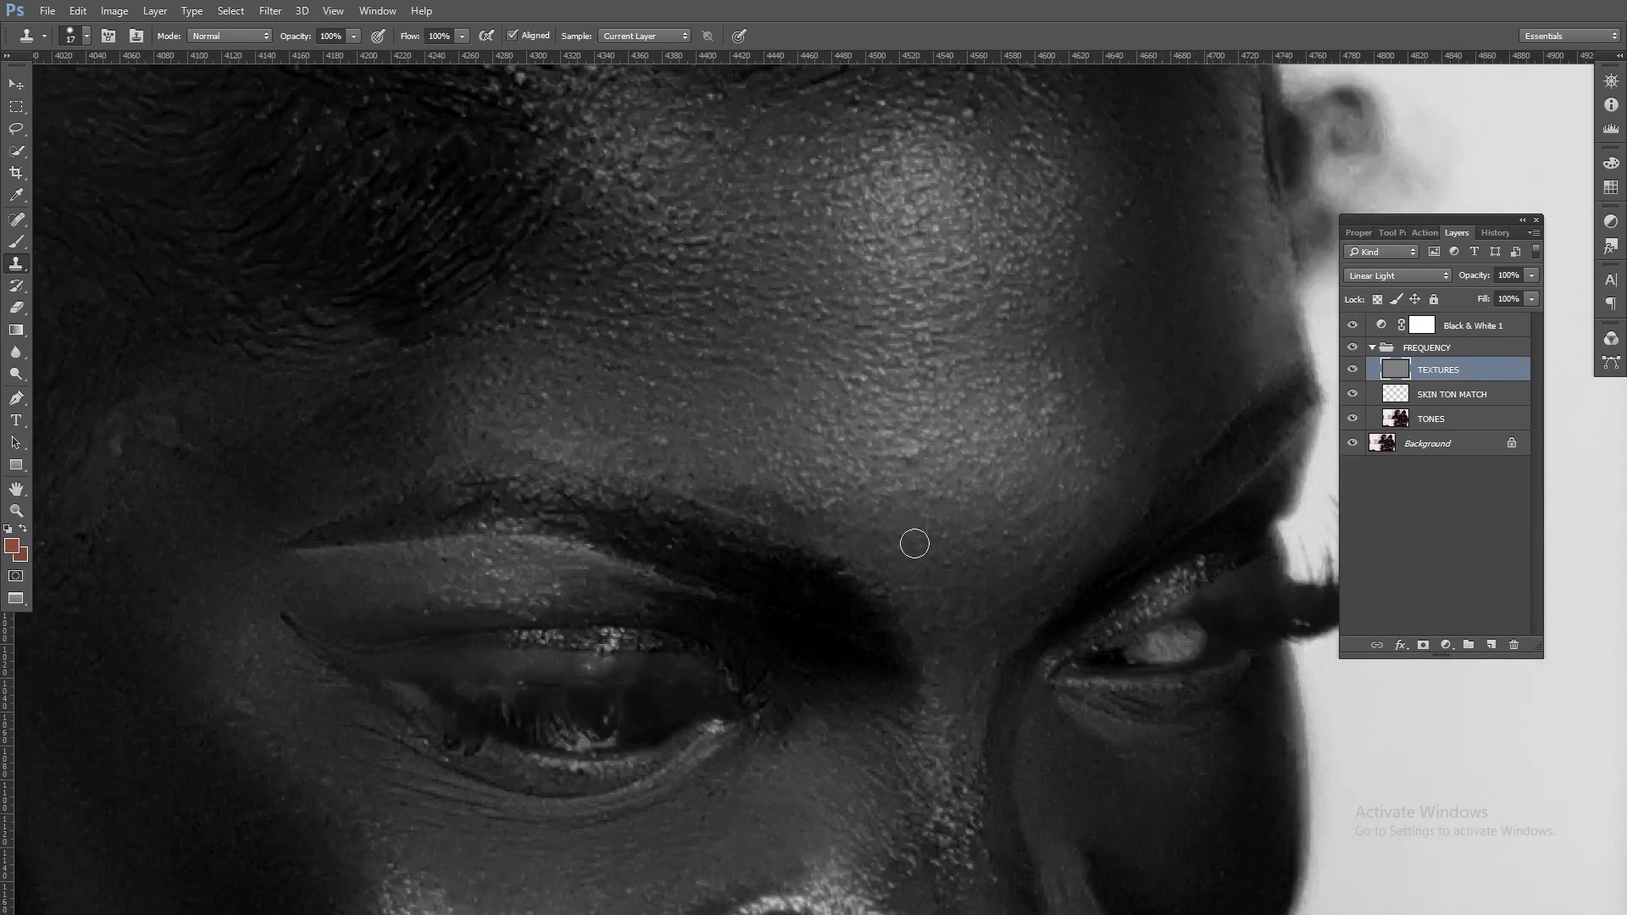
Sample skin between the brows and clone it across the forehead
alt+click(949, 540)
click(678, 405)
drag(668, 389, 652, 380)
click(639, 288)
scroll(882, 207, up, 3)
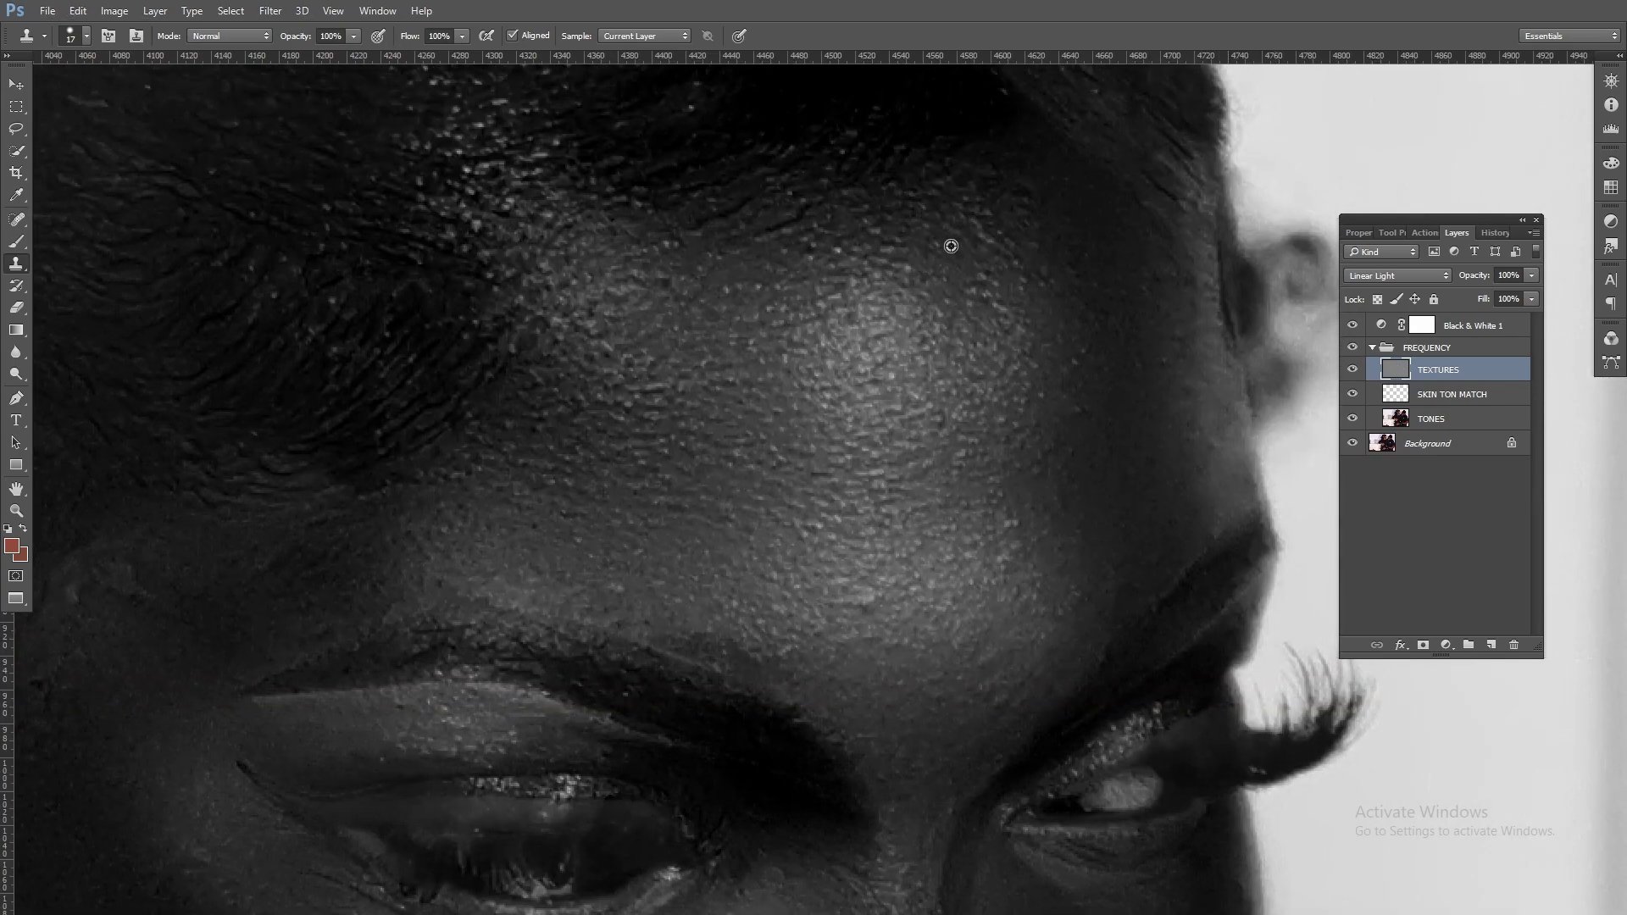
Resample a clean forehead patch and clone it over the brow area
alt+click(936, 243)
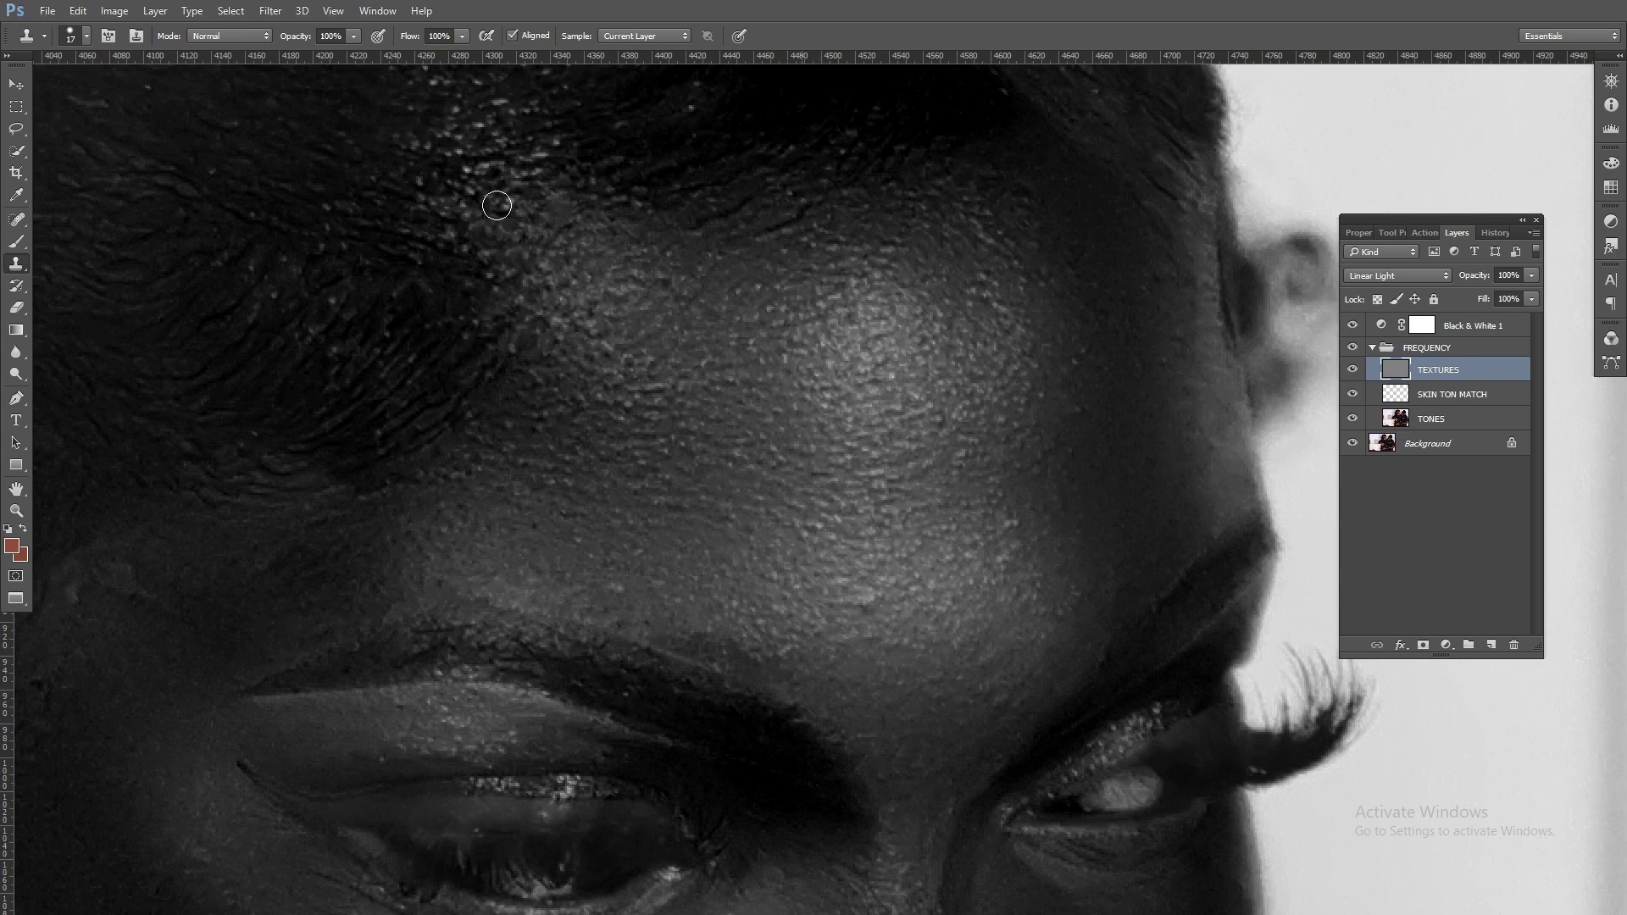
key(alt)
key(alt)
key(alt)
key(alt)
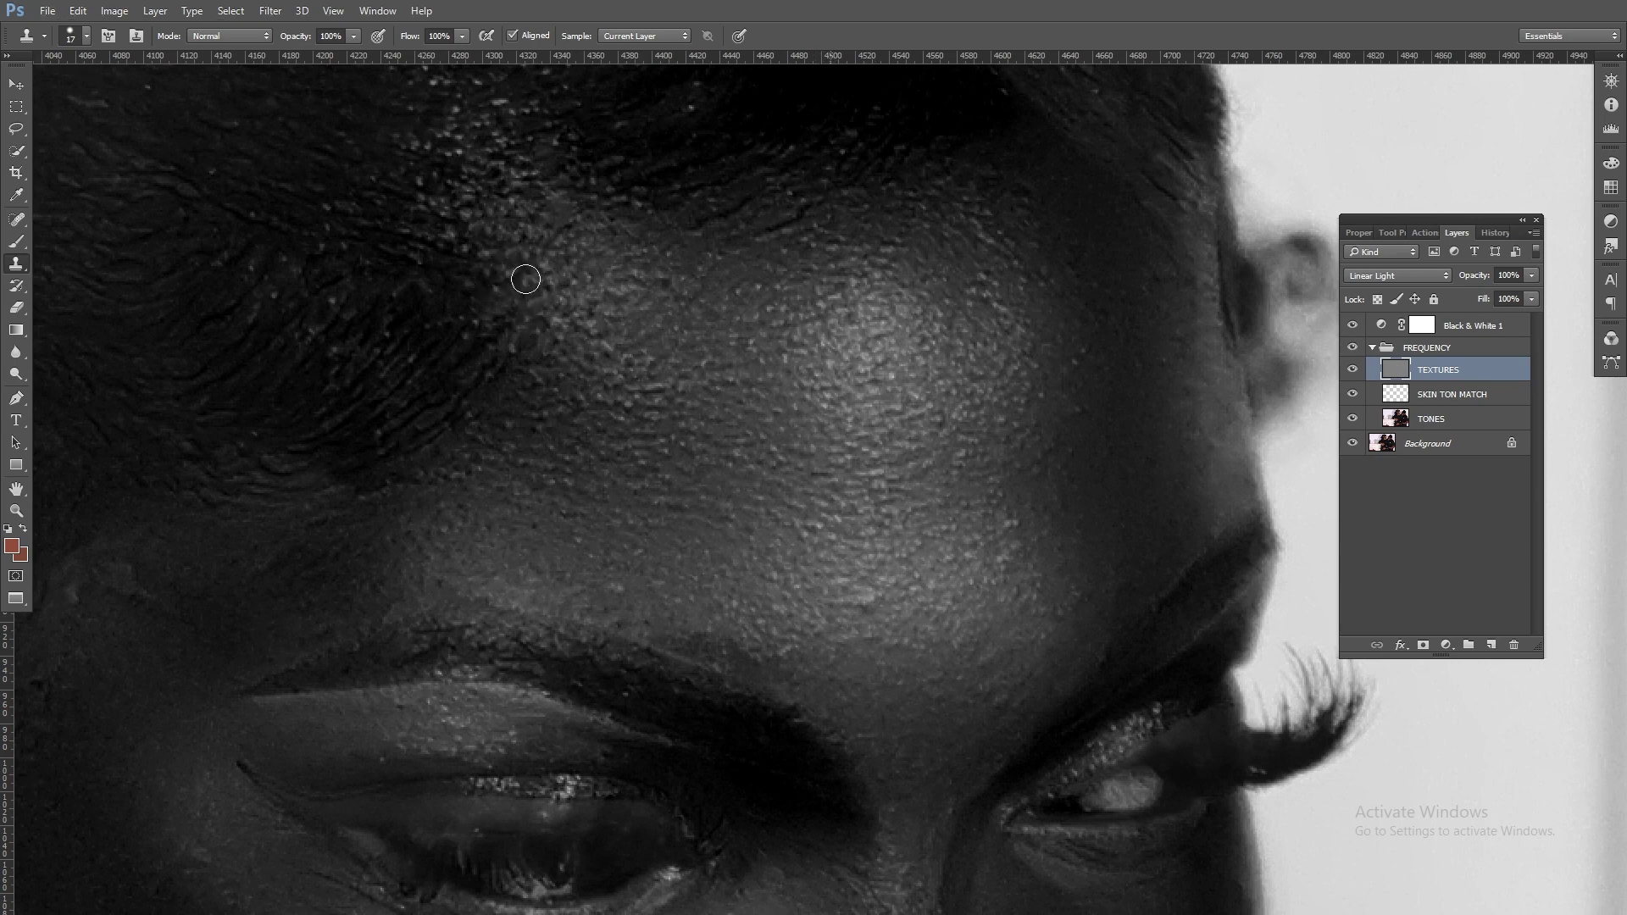
key(alt)
drag(473, 319, 519, 352)
scroll(722, 229, up, 5)
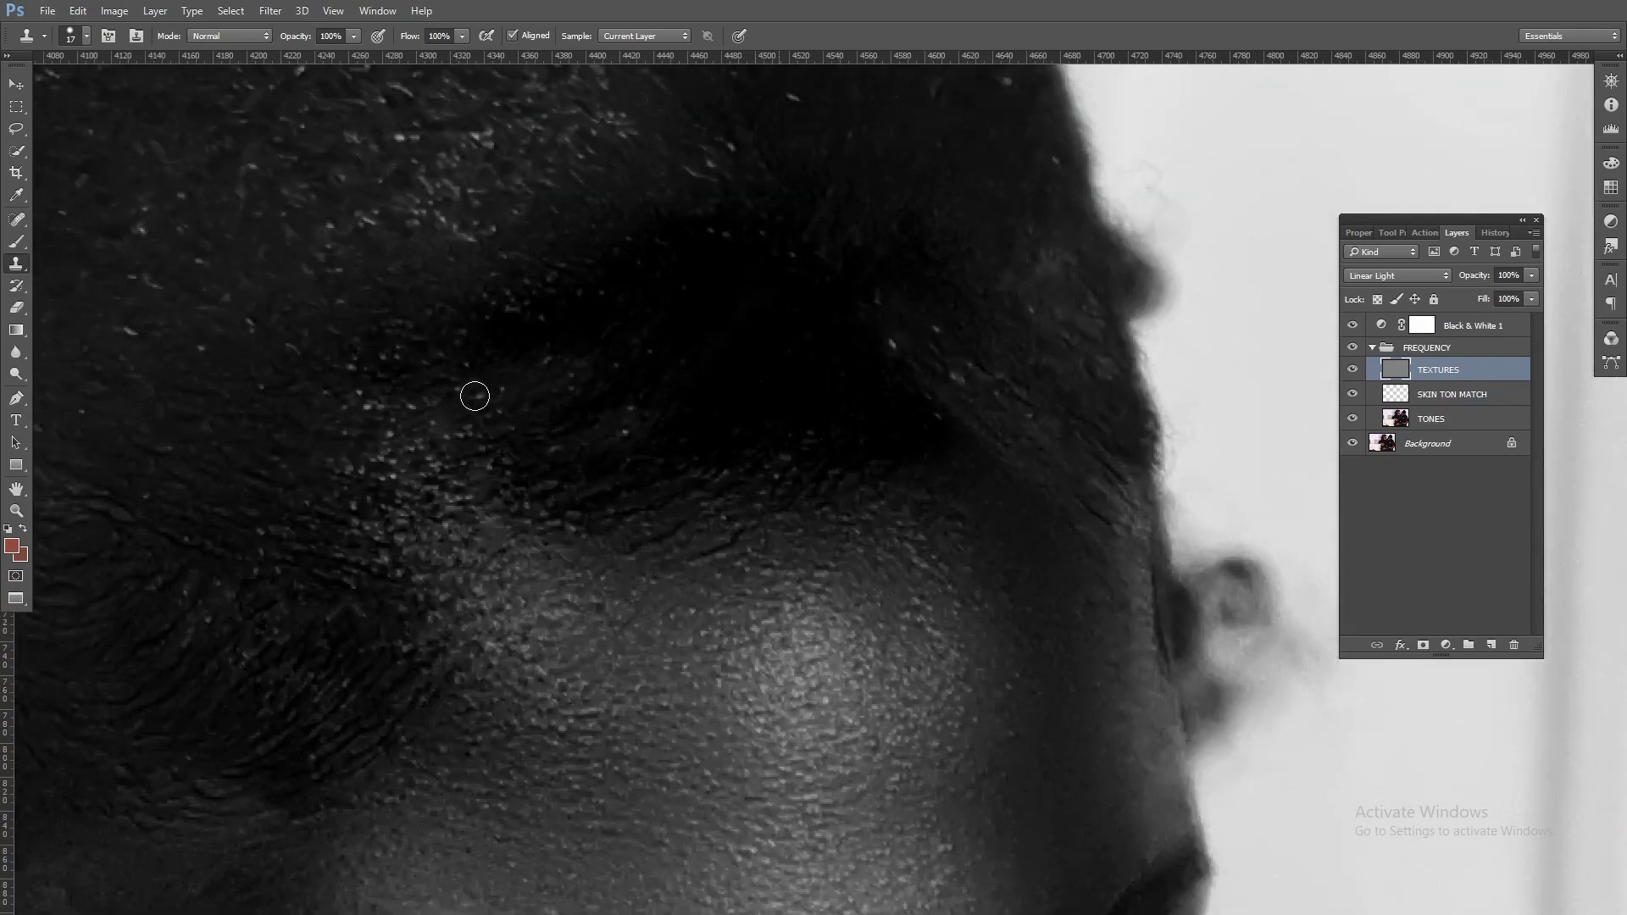
Clone clean skin texture over the upper eyelid and across the cheek, resampling as needed
key(alt)
alt+click(655, 377)
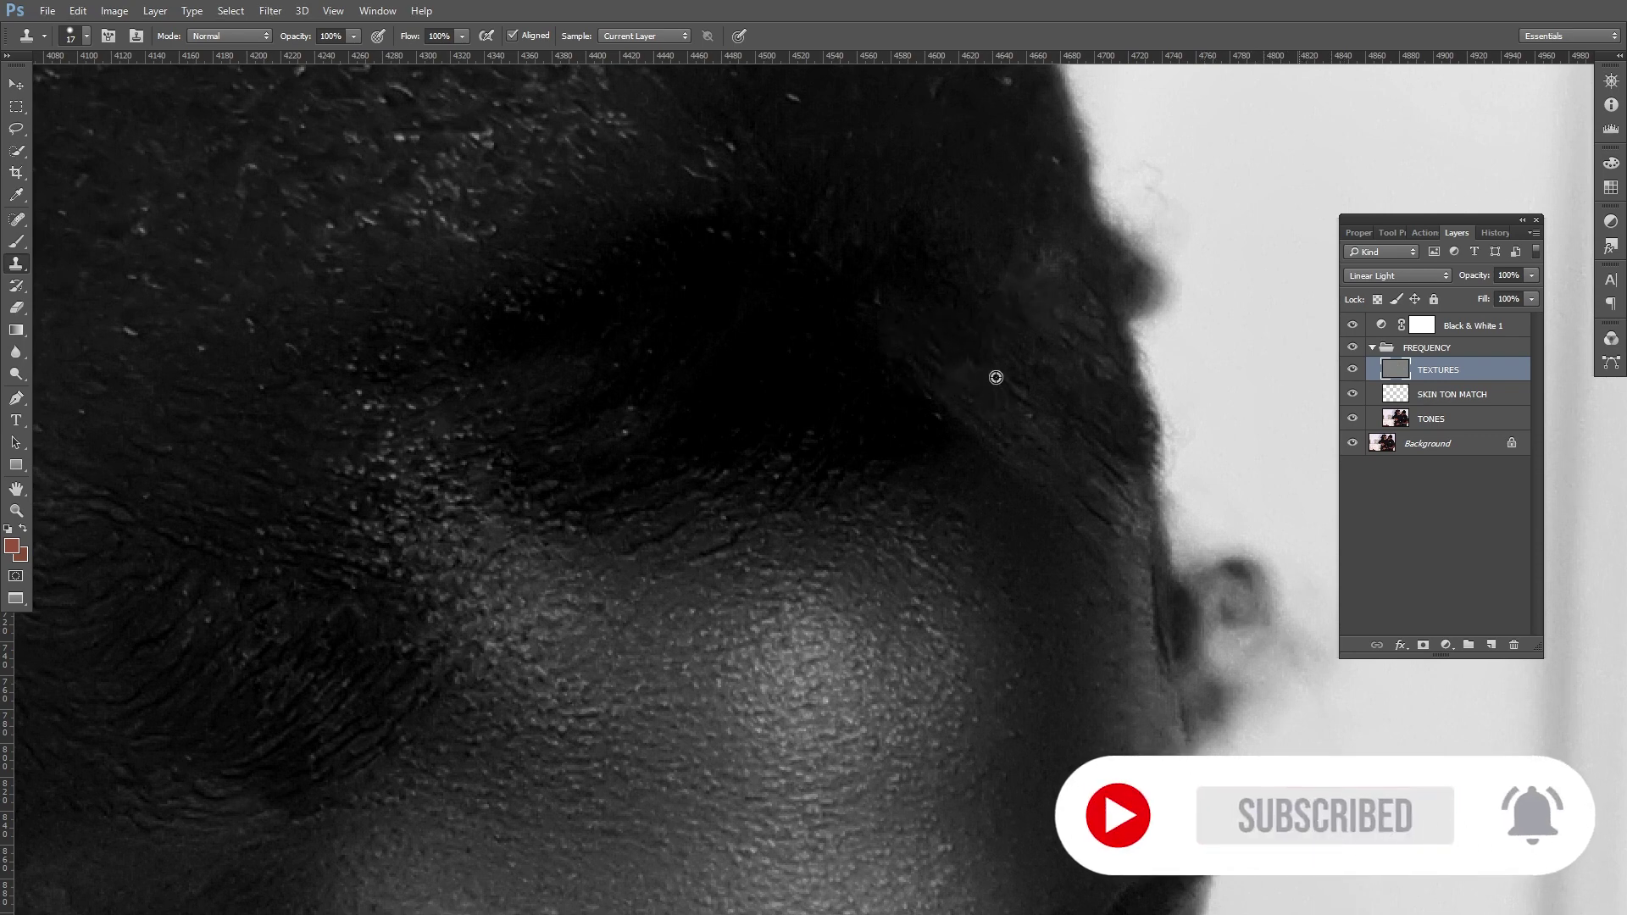
drag(1019, 400, 1027, 412)
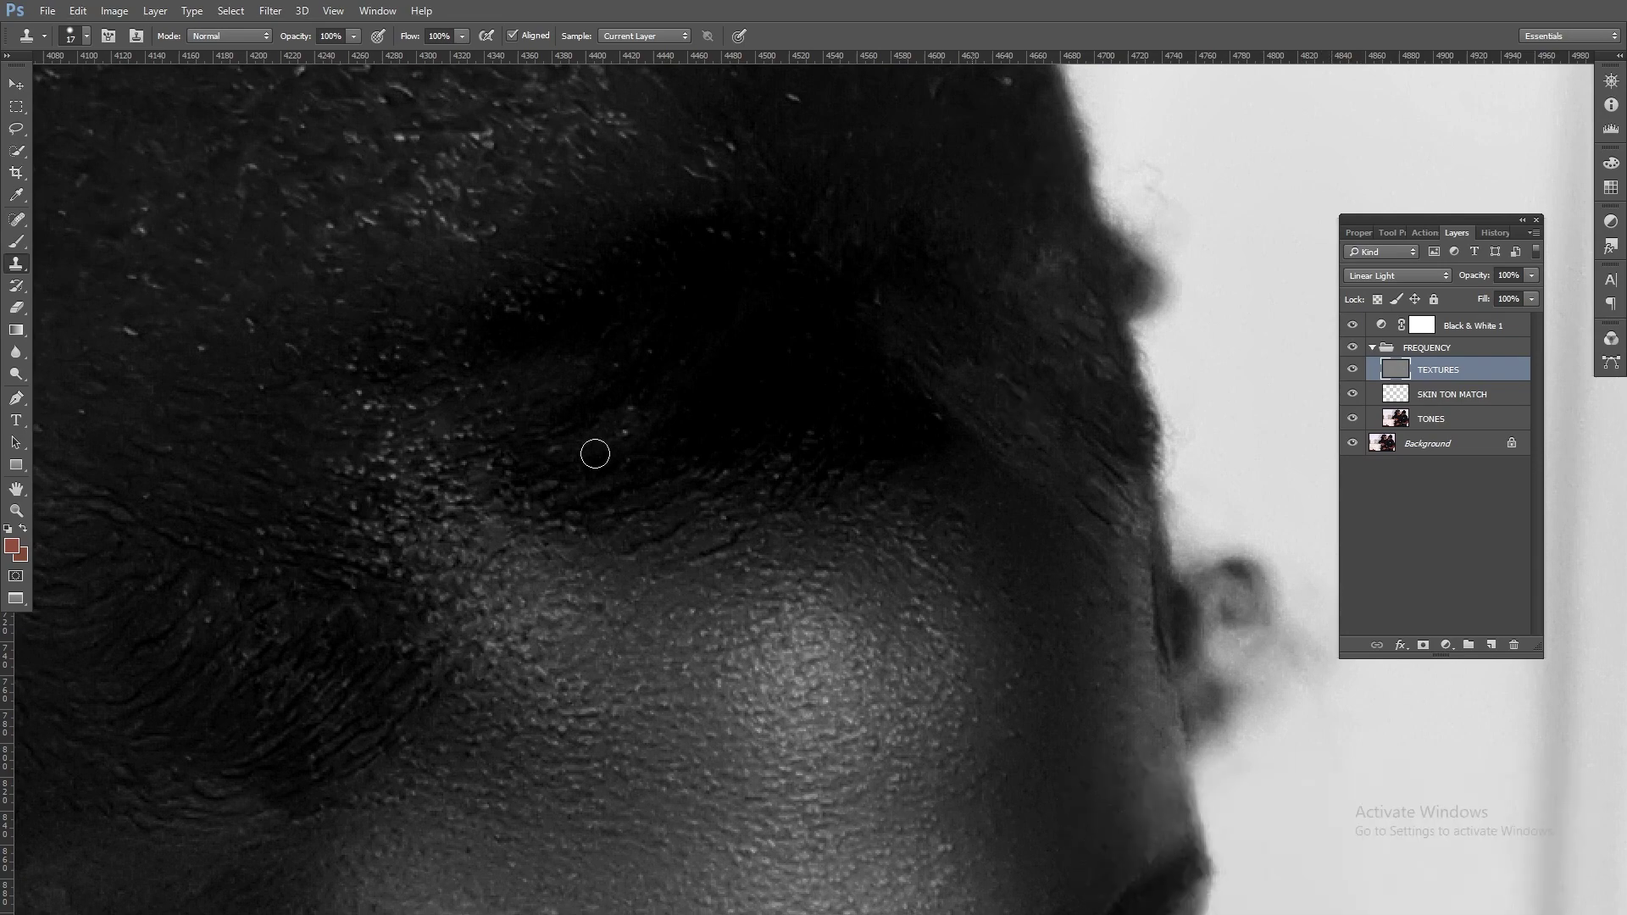
alt+click(623, 450)
mouse_move(623, 423)
mouse_down()
mouse_move(639, 407)
mouse_move(627, 363)
mouse_move(648, 347)
mouse_up()
drag(917, 558, 817, 439)
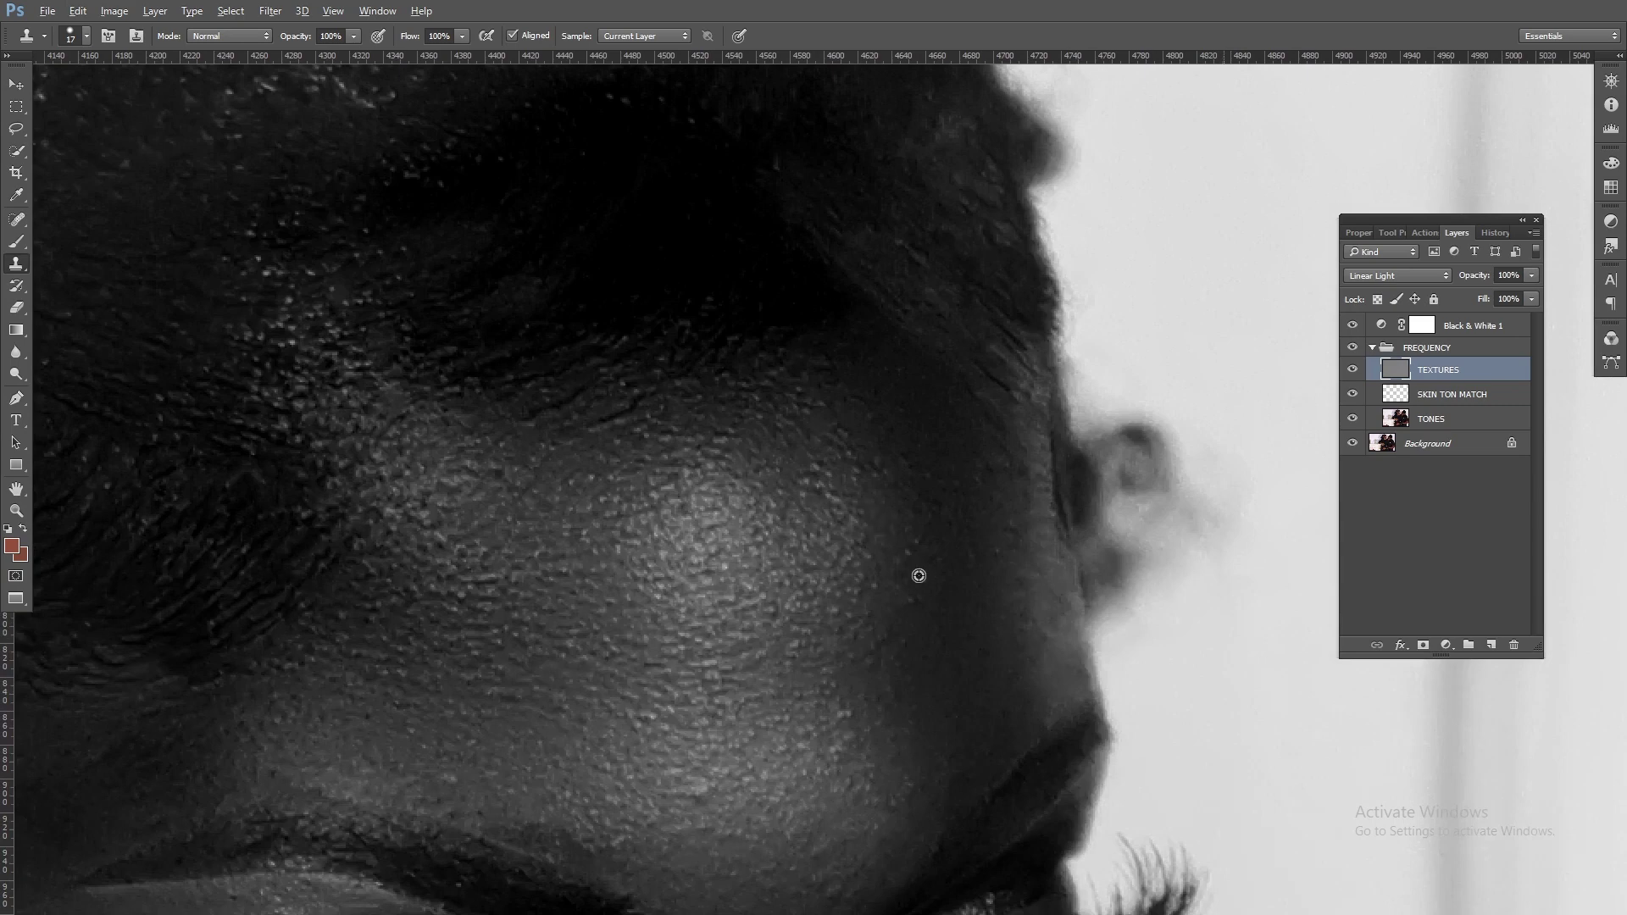
alt+click(987, 513)
mouse_move(975, 459)
mouse_down()
mouse_move(989, 538)
mouse_move(988, 480)
mouse_up()
drag(578, 581, 638, 246)
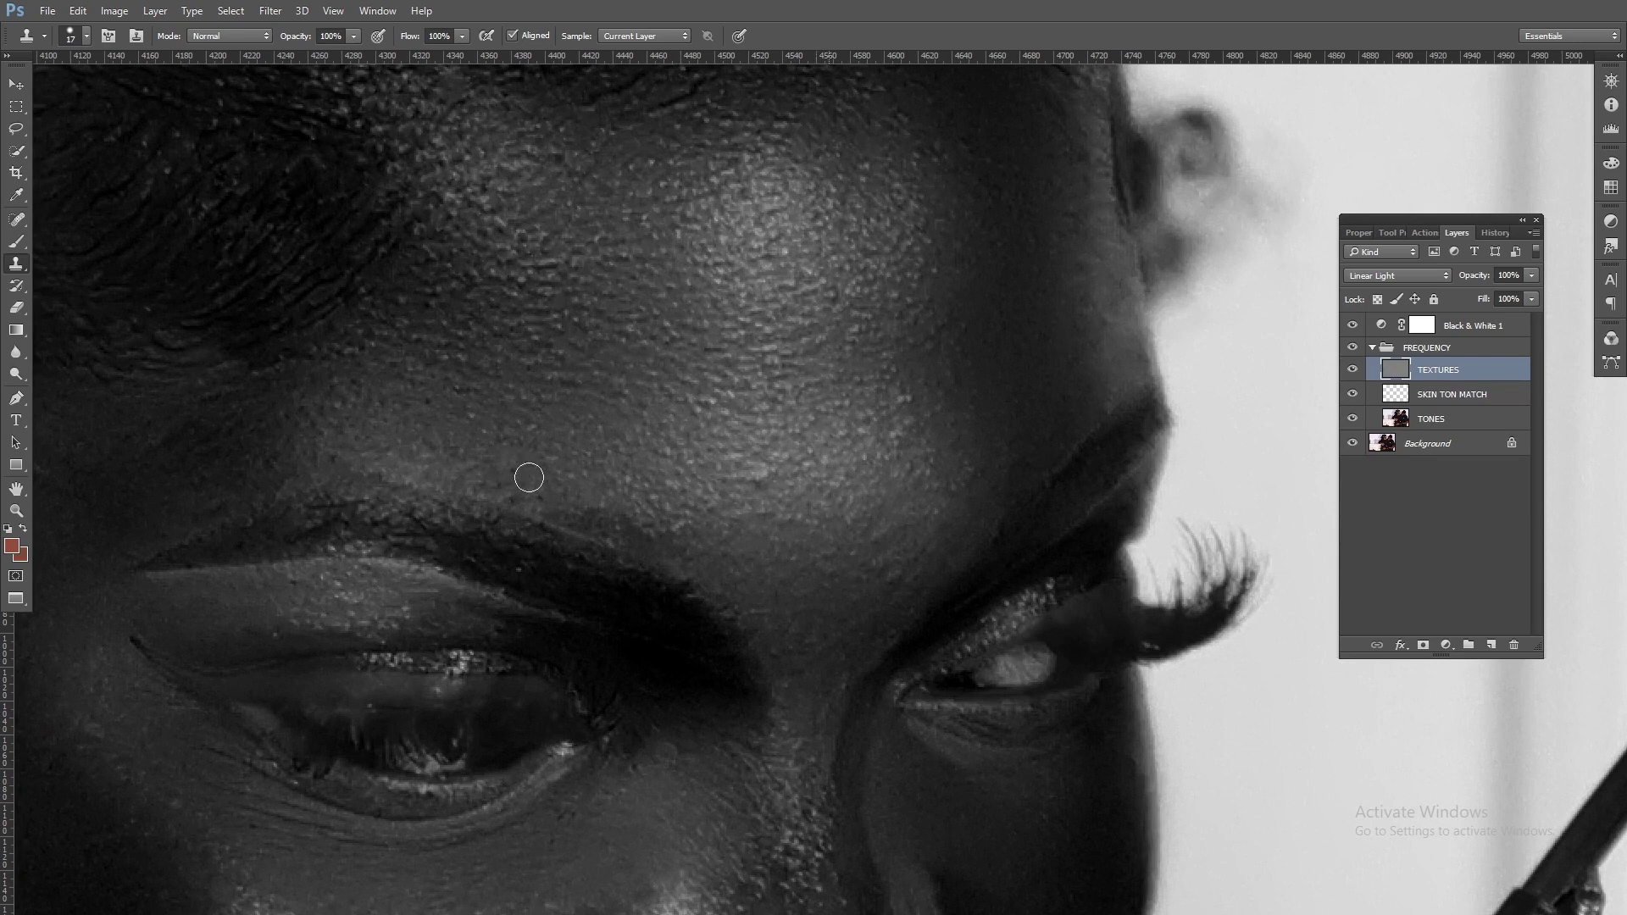
Stamp clean texture onto the forehead, brow and eyelid, resampling near each area
click(446, 450)
alt+click(531, 425)
mouse_move(423, 450)
mouse_down()
mouse_move(472, 465)
mouse_move(461, 451)
mouse_move(322, 453)
mouse_up()
alt+click(272, 610)
drag(286, 581, 338, 582)
Smooth the side of the nose, under the inner eye corner and the eyelid crease, then zoom out
scroll(799, 381, down, 3)
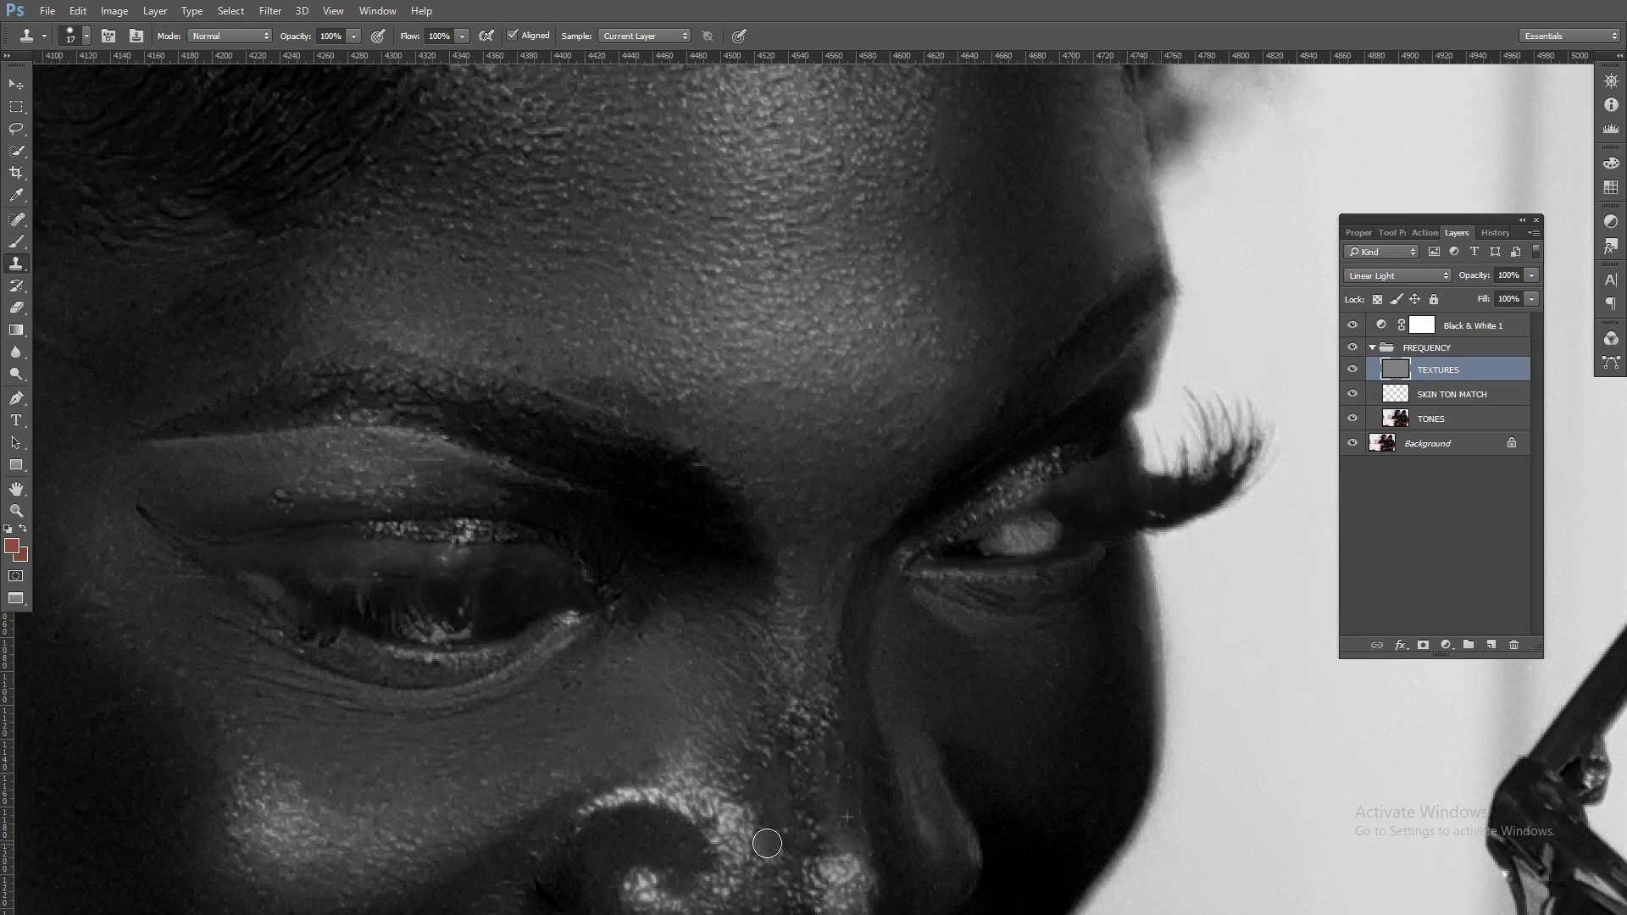
mouse_move(762, 754)
mouse_down()
mouse_move(763, 787)
mouse_move(762, 766)
mouse_move(847, 802)
mouse_move(815, 820)
mouse_up()
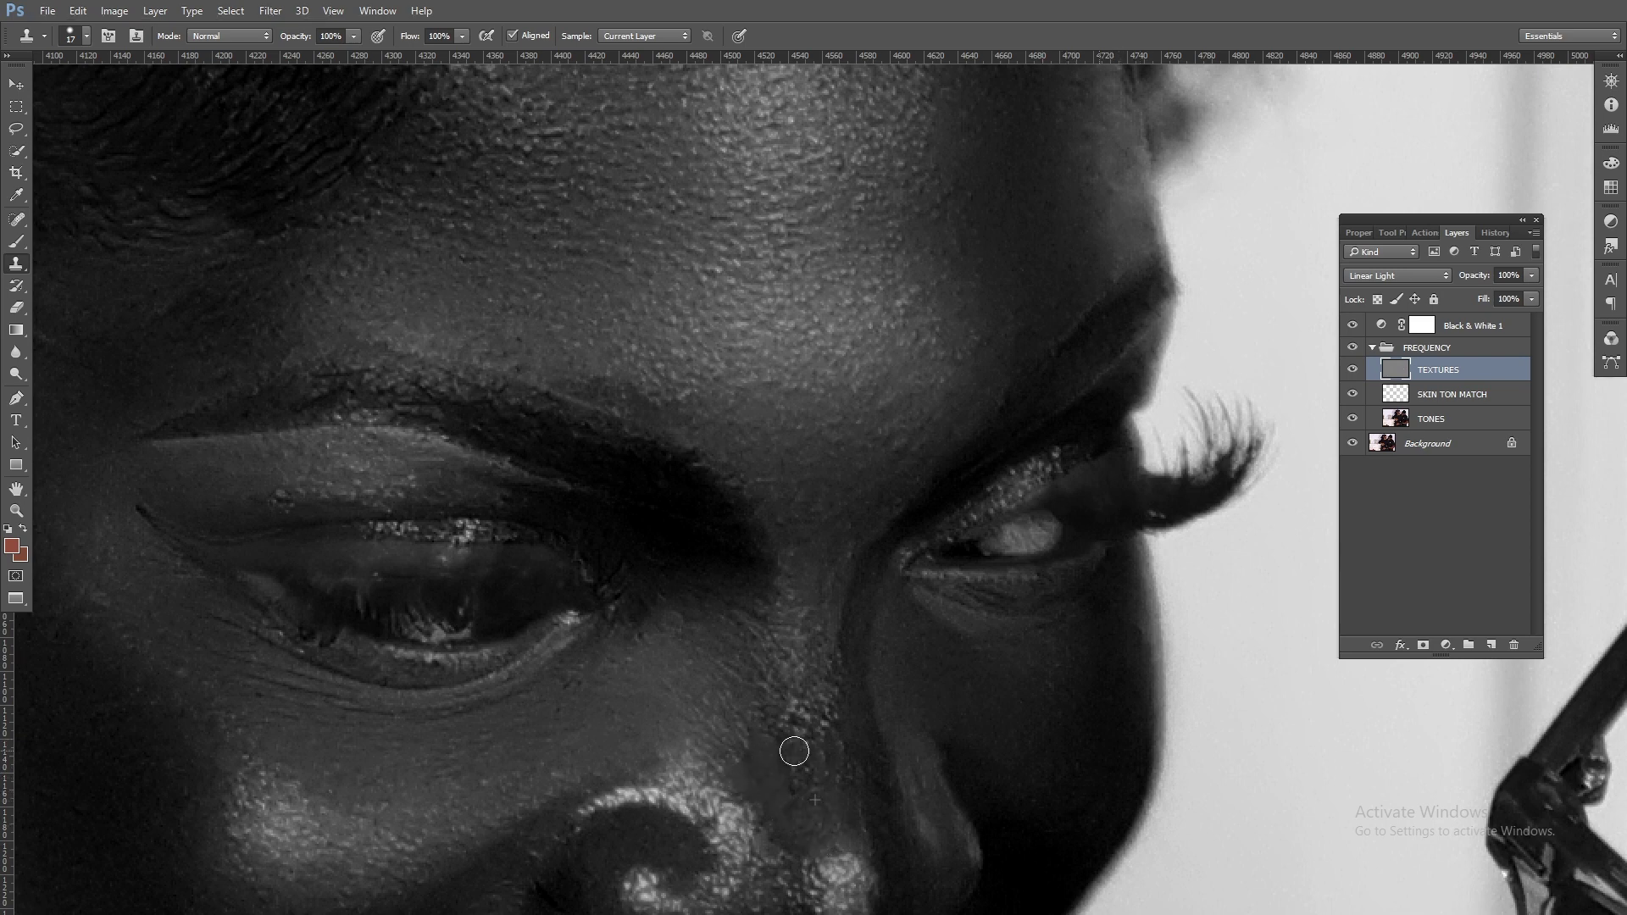
mouse_move(618, 611)
mouse_down()
mouse_move(630, 668)
mouse_move(643, 630)
mouse_move(632, 681)
mouse_up()
click(234, 473)
click(835, 613)
scroll(761, 491, down, 2)
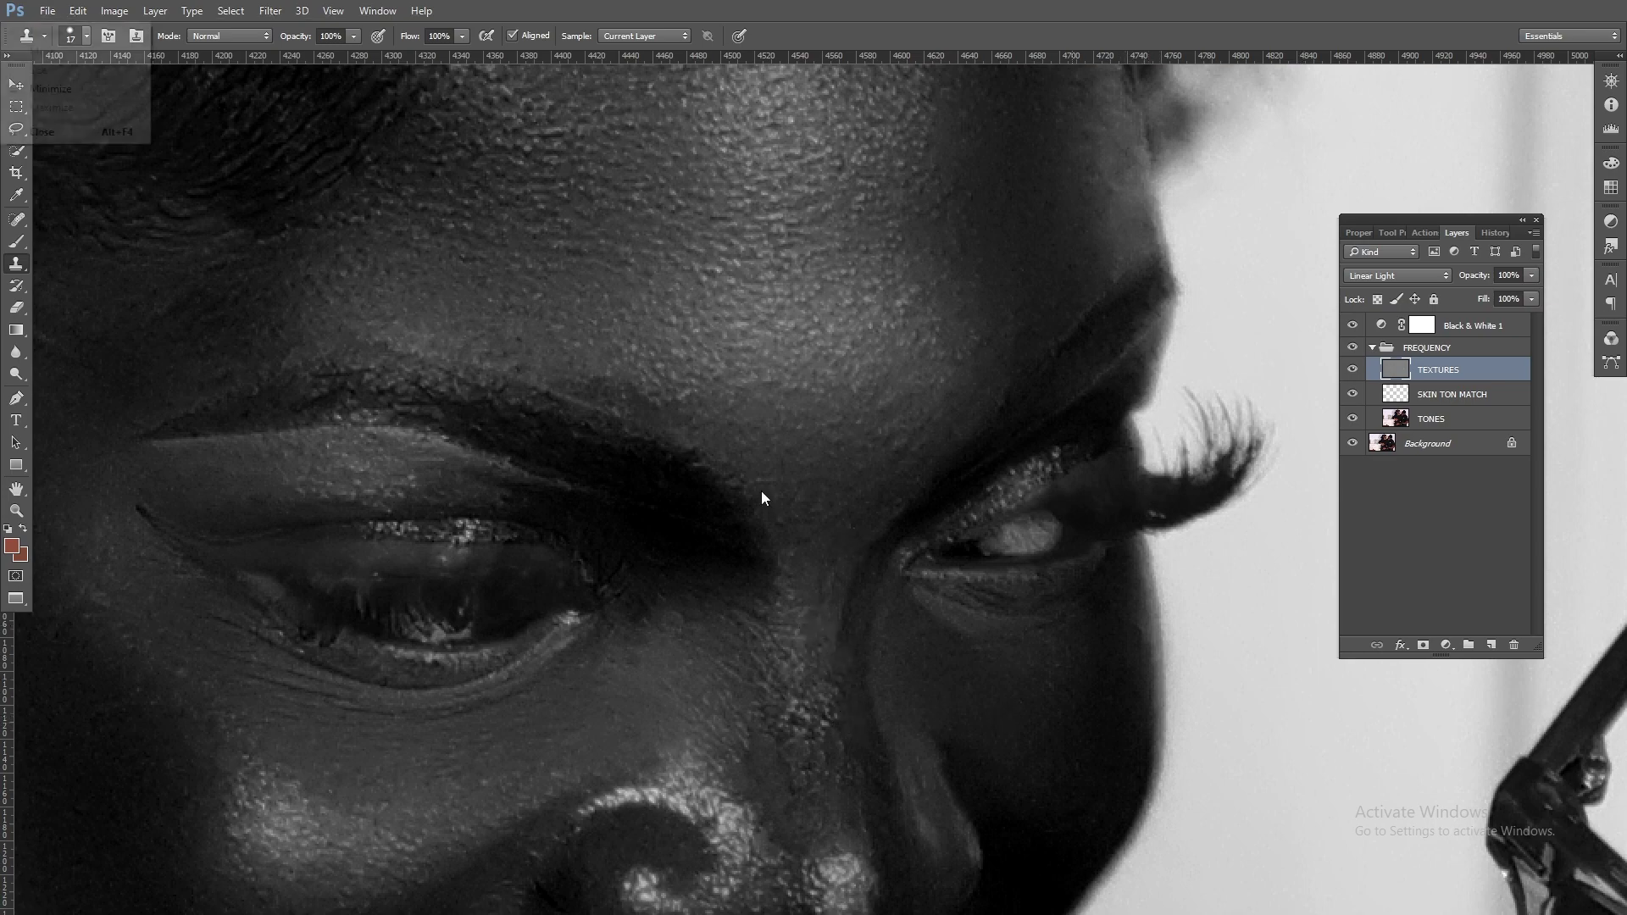
scroll(761, 491, down, 3)
scroll(761, 490, down, 3)
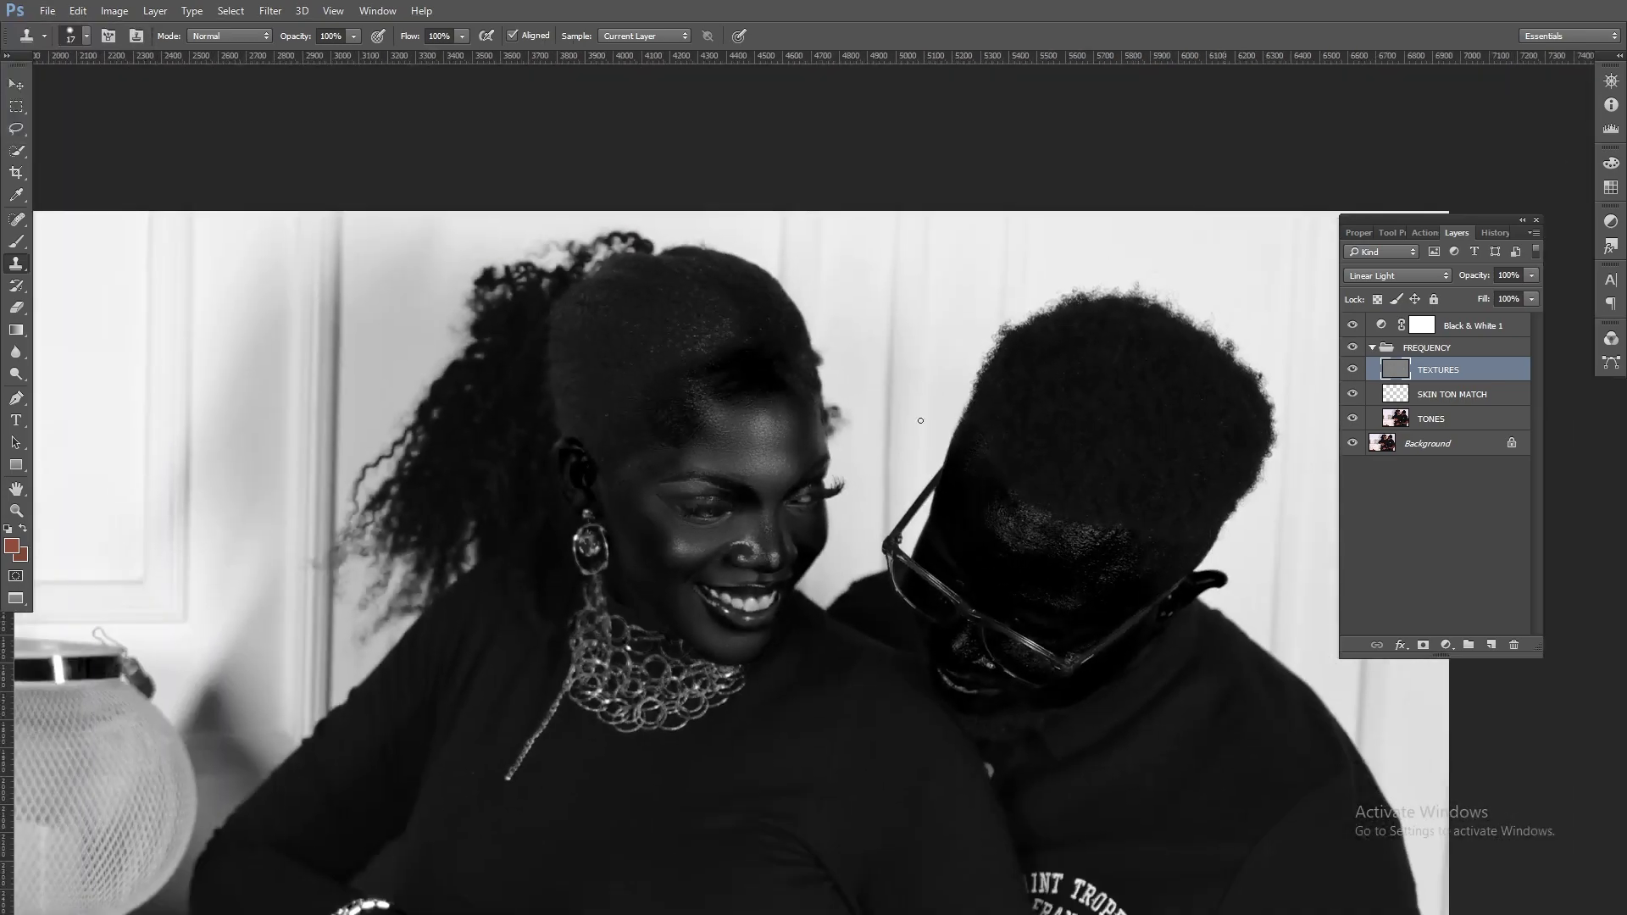
Hide Black & White 1 to see colour, zoom on the eye and nose, and sample clean nose skin
click(1353, 326)
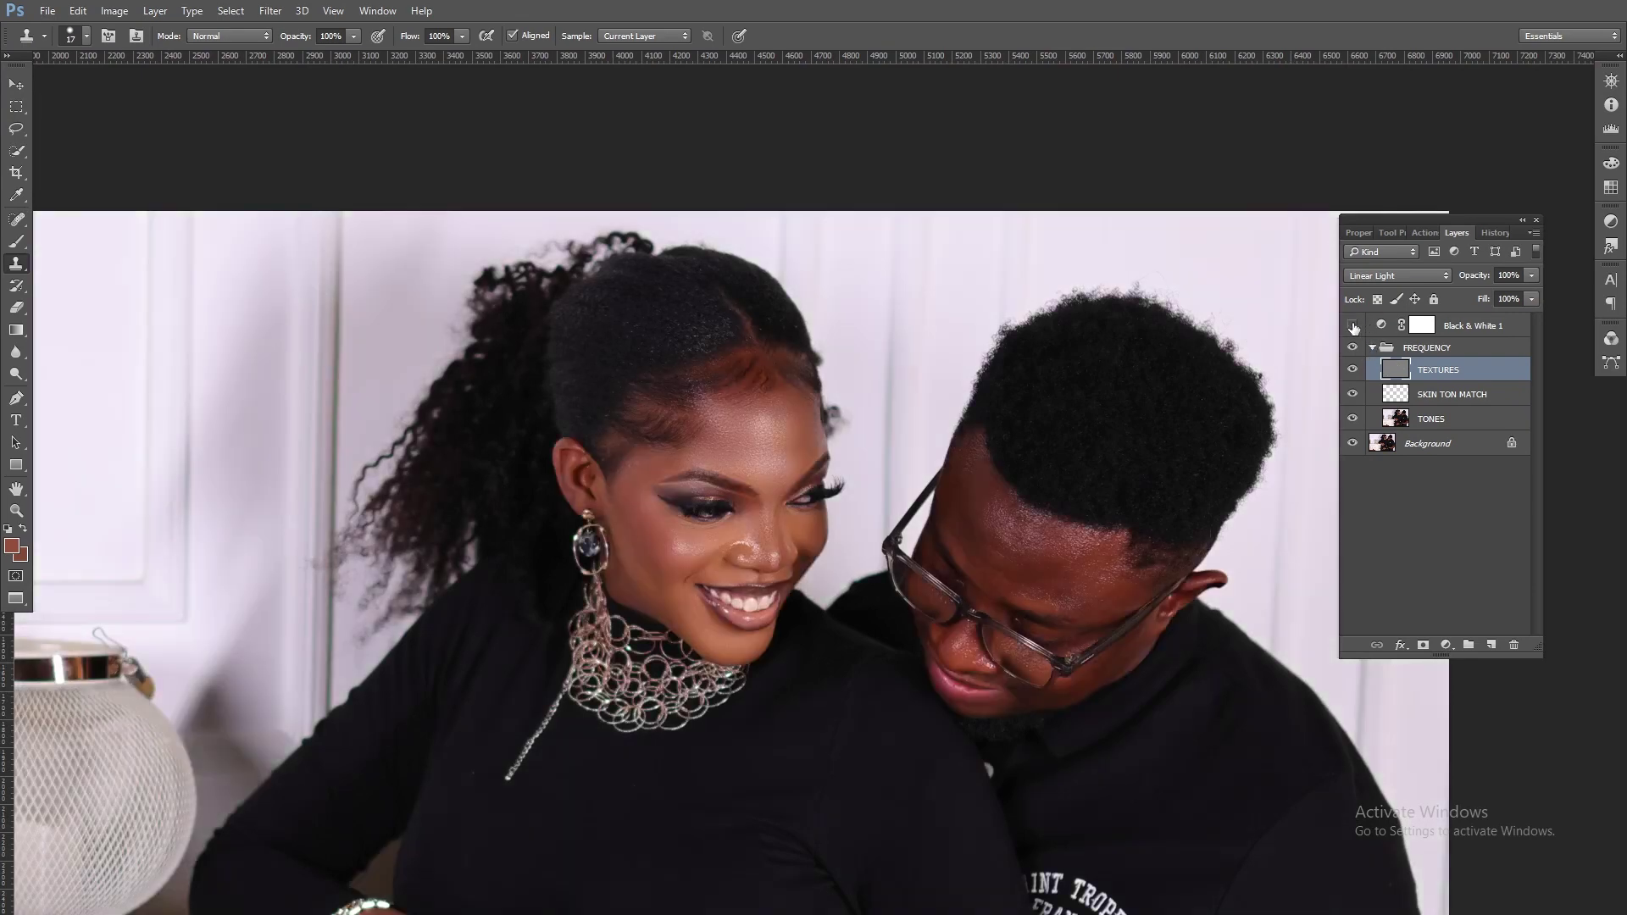
key(z)
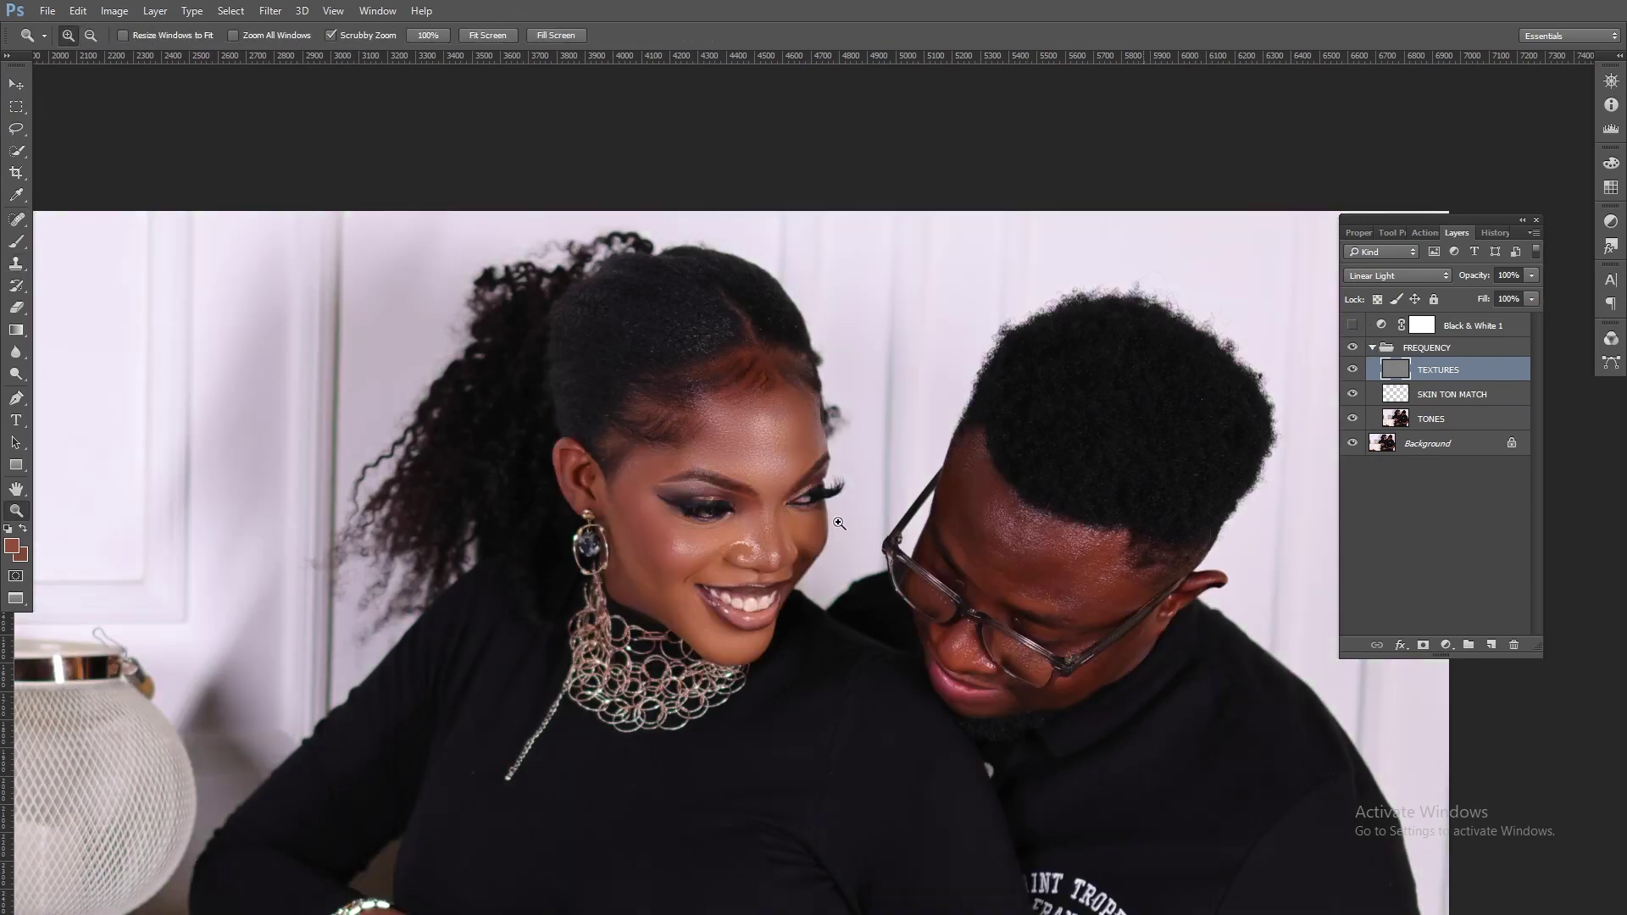
drag(789, 511, 969, 429)
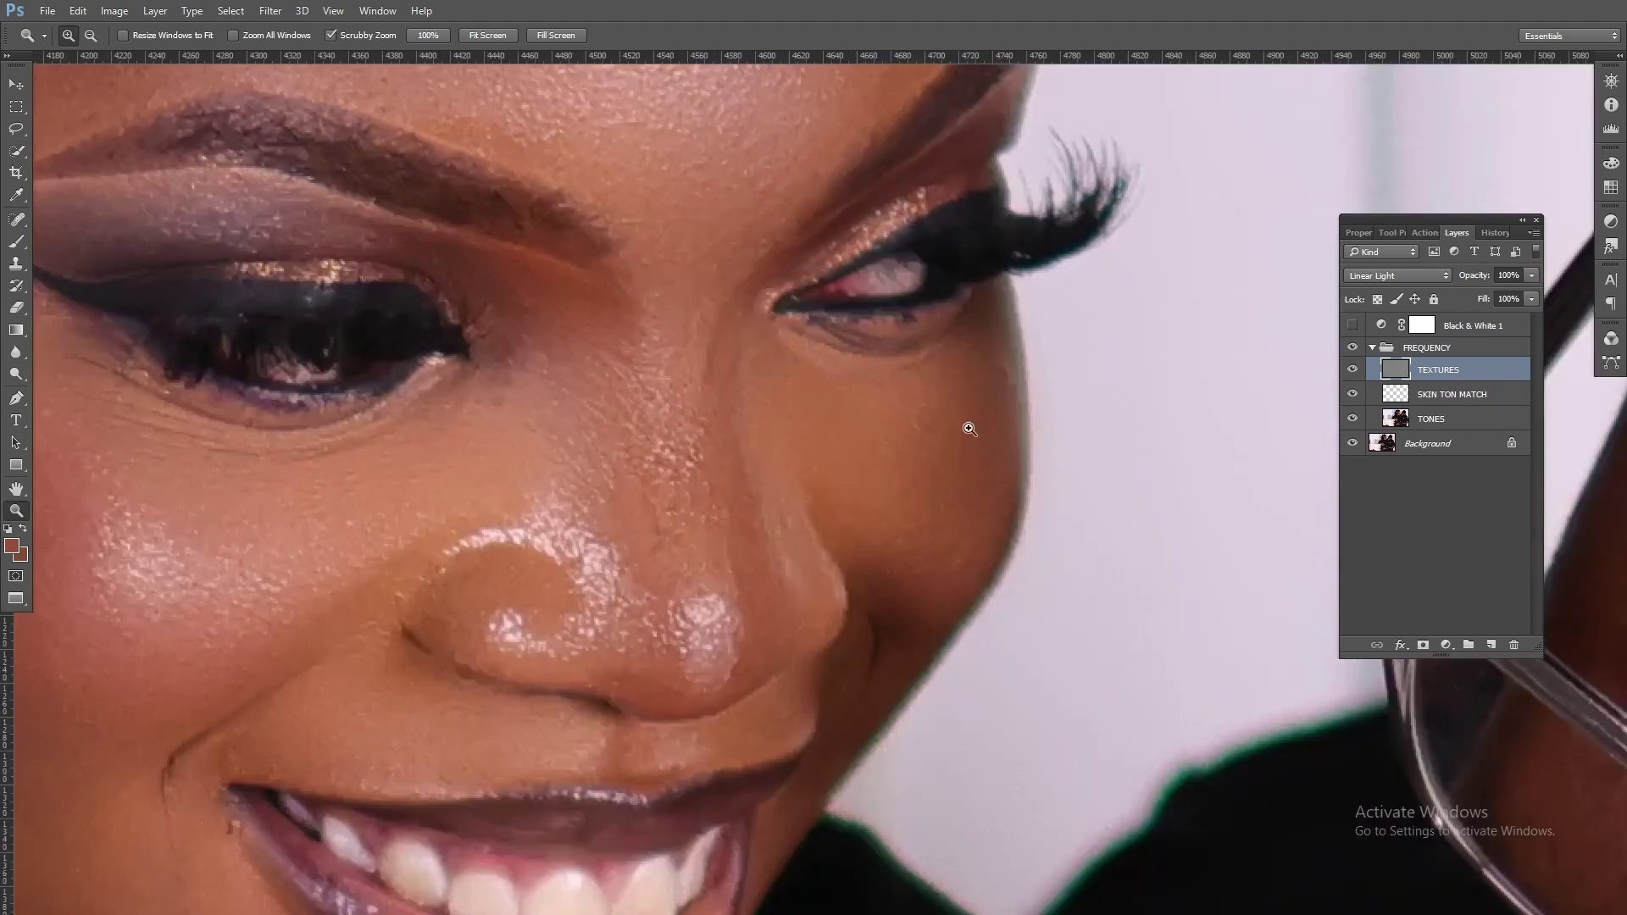
click(16, 264)
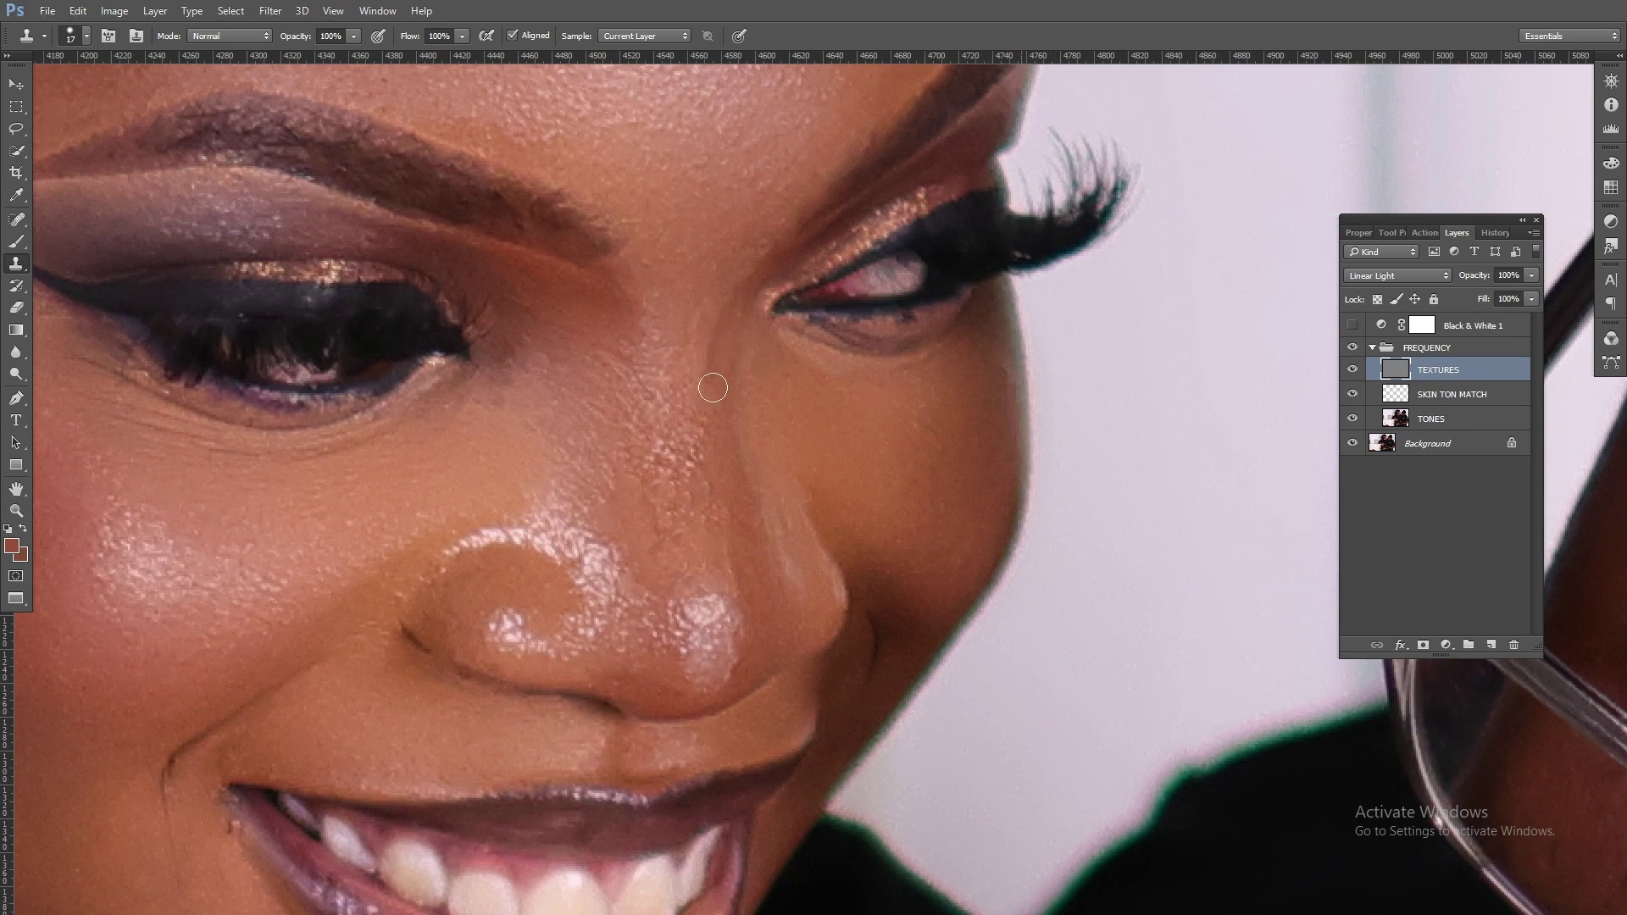
alt+click(723, 265)
key(alt)
key(alt)
scroll(937, 443, down, 5)
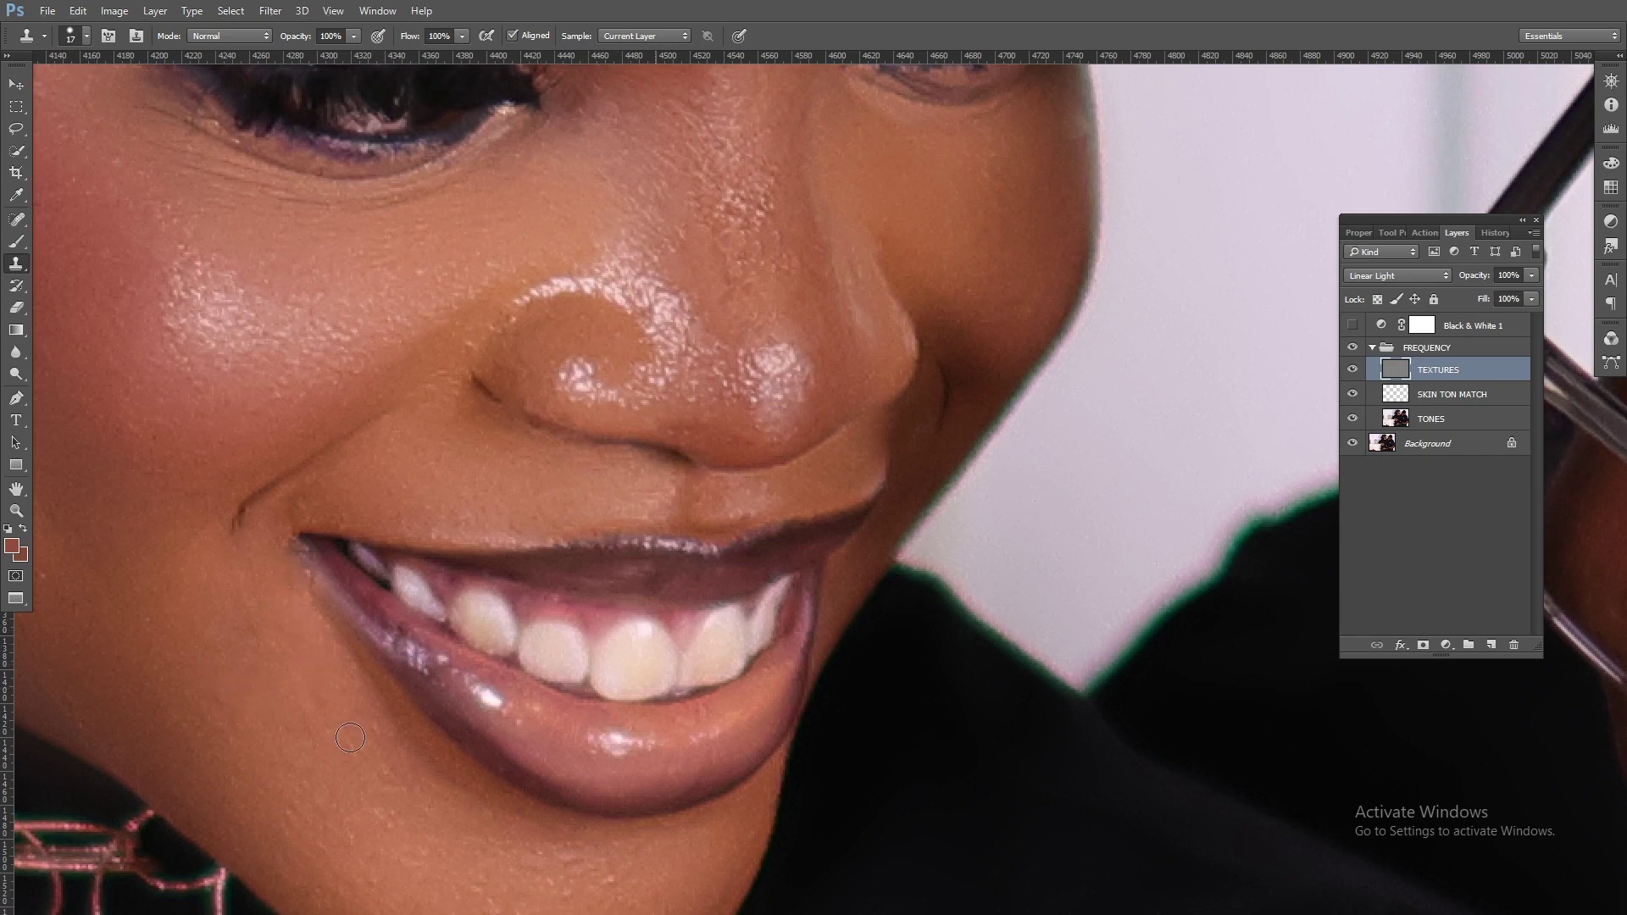
Reframe the view on the eye, zoom out around the face, then zoom back in closer
drag(385, 348, 483, 425)
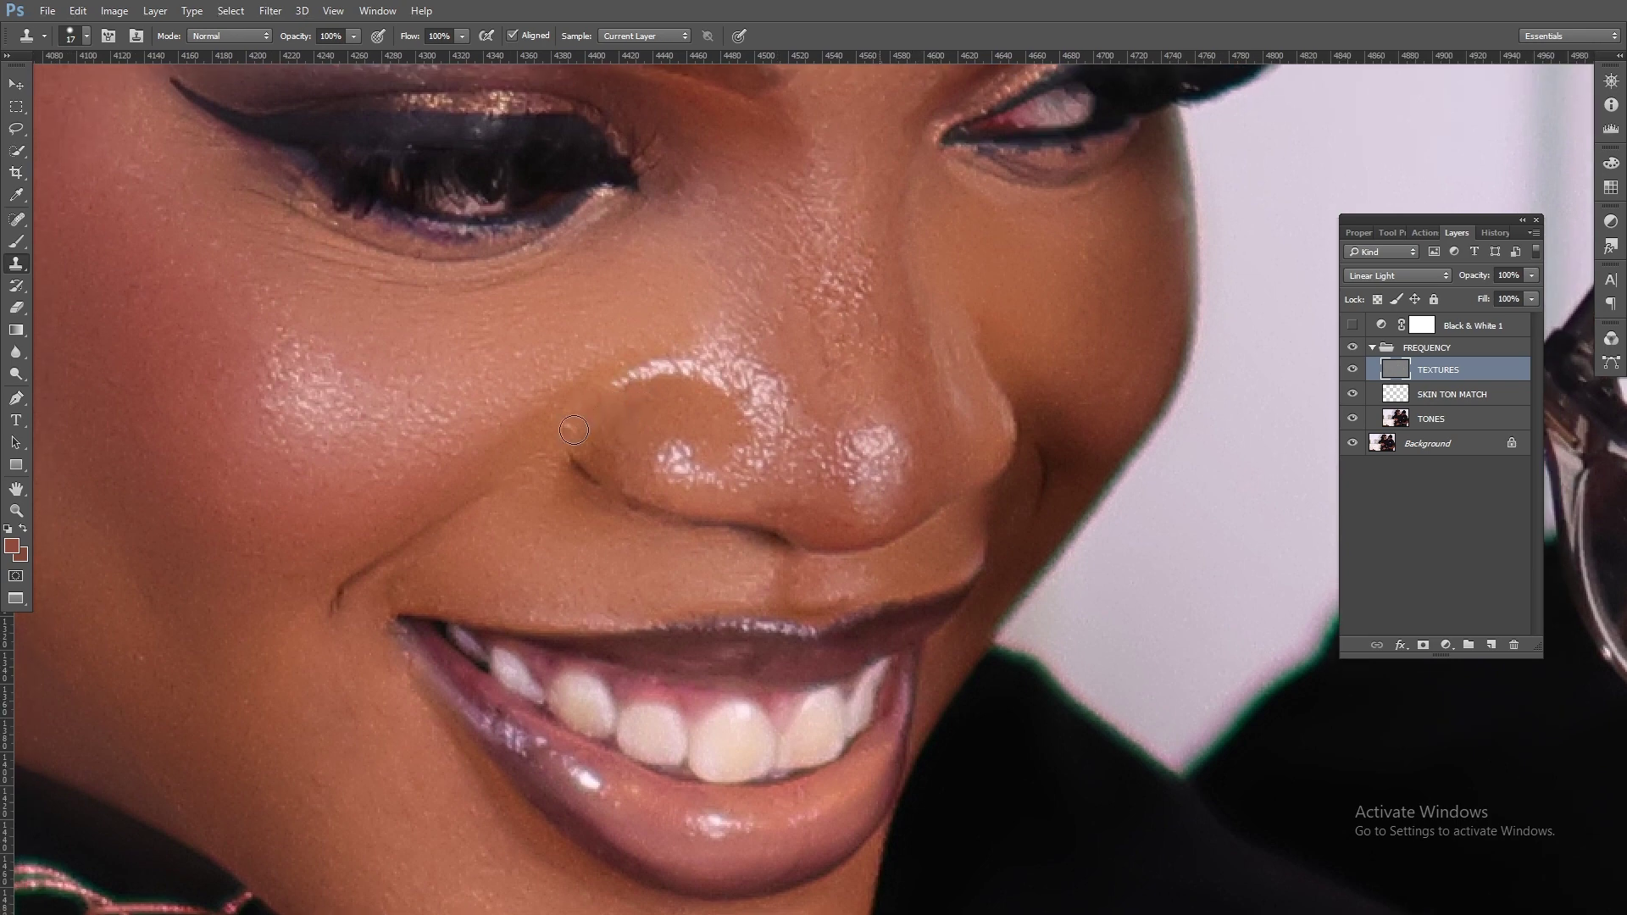
drag(279, 229, 483, 399)
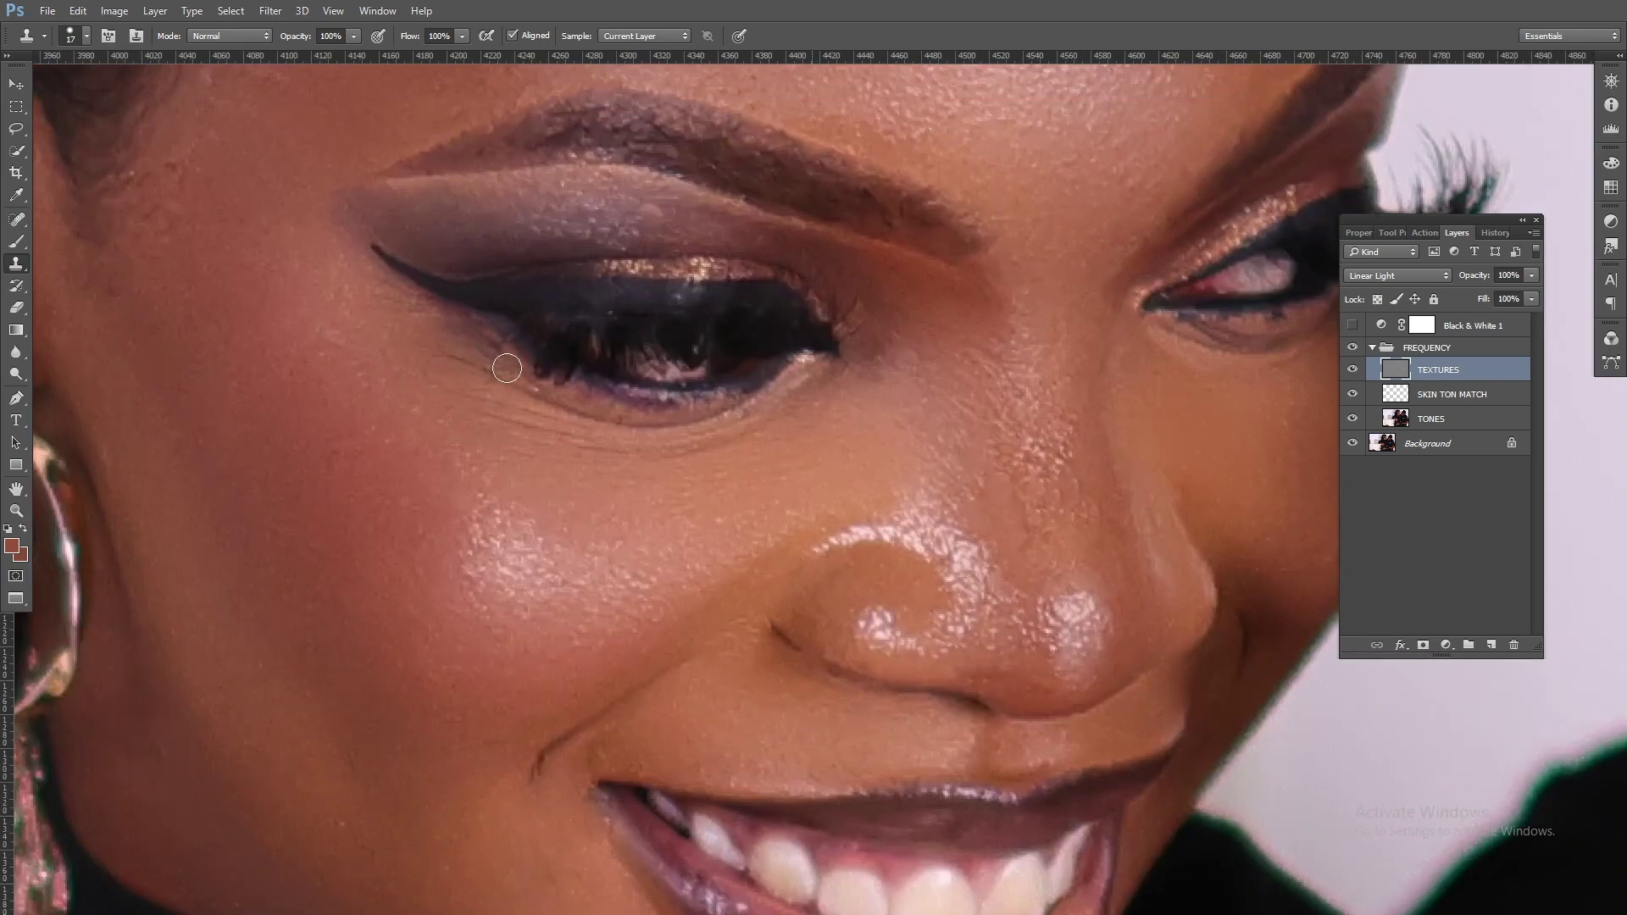
ctrl+alt+click(771, 324)
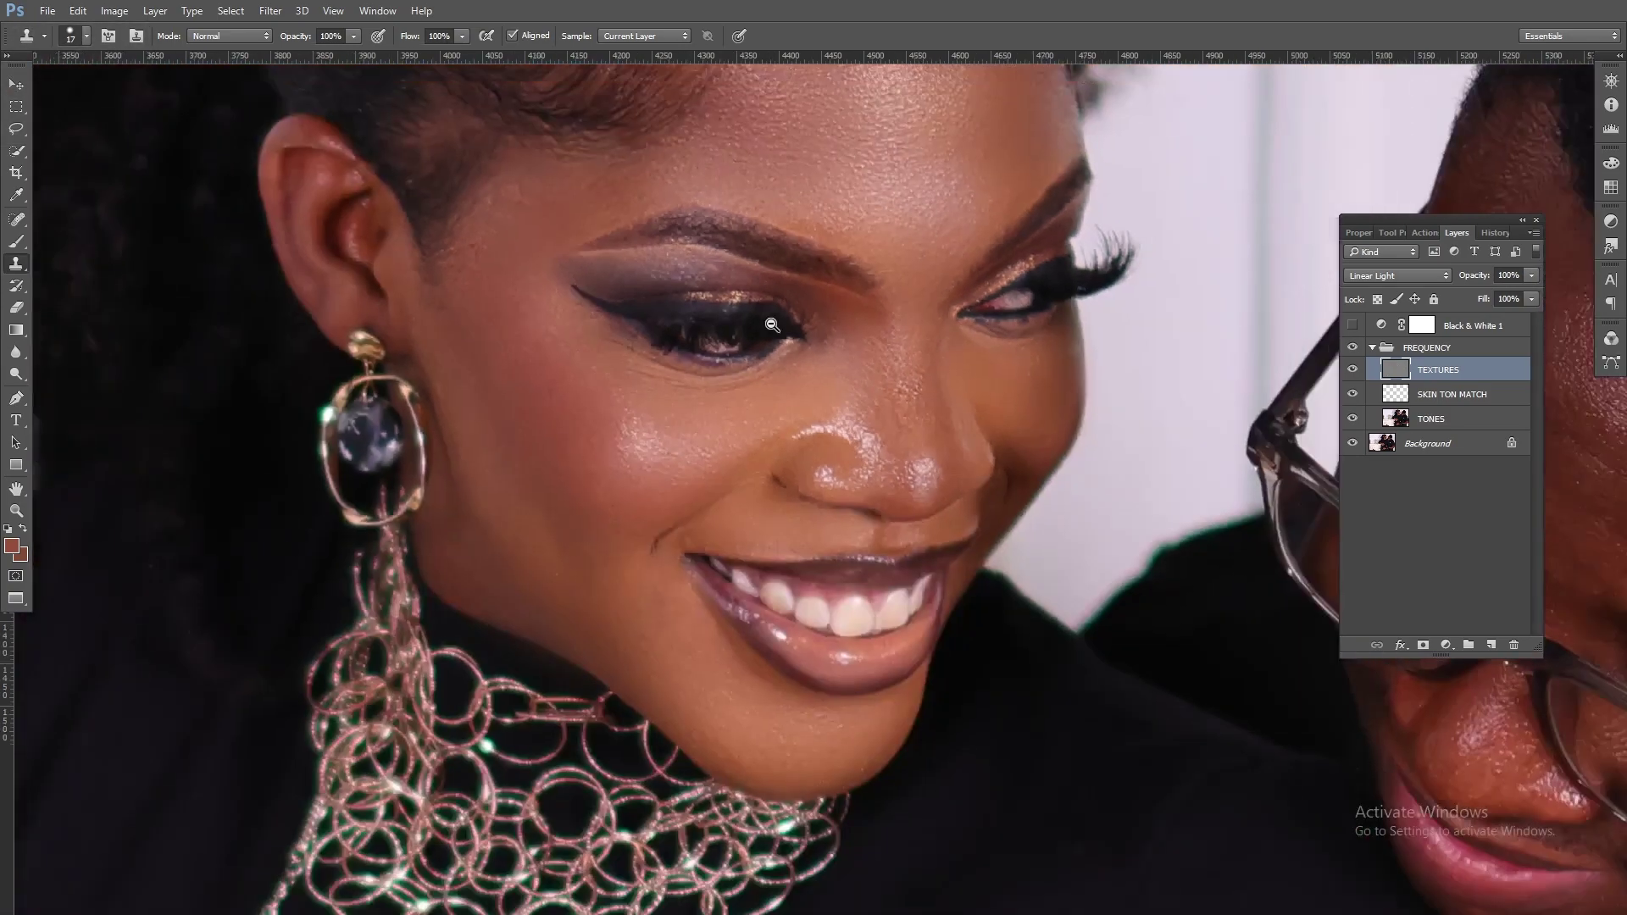
ctrl+alt+click(772, 324)
drag(1008, 417, 1057, 515)
click(16, 511)
click(991, 376)
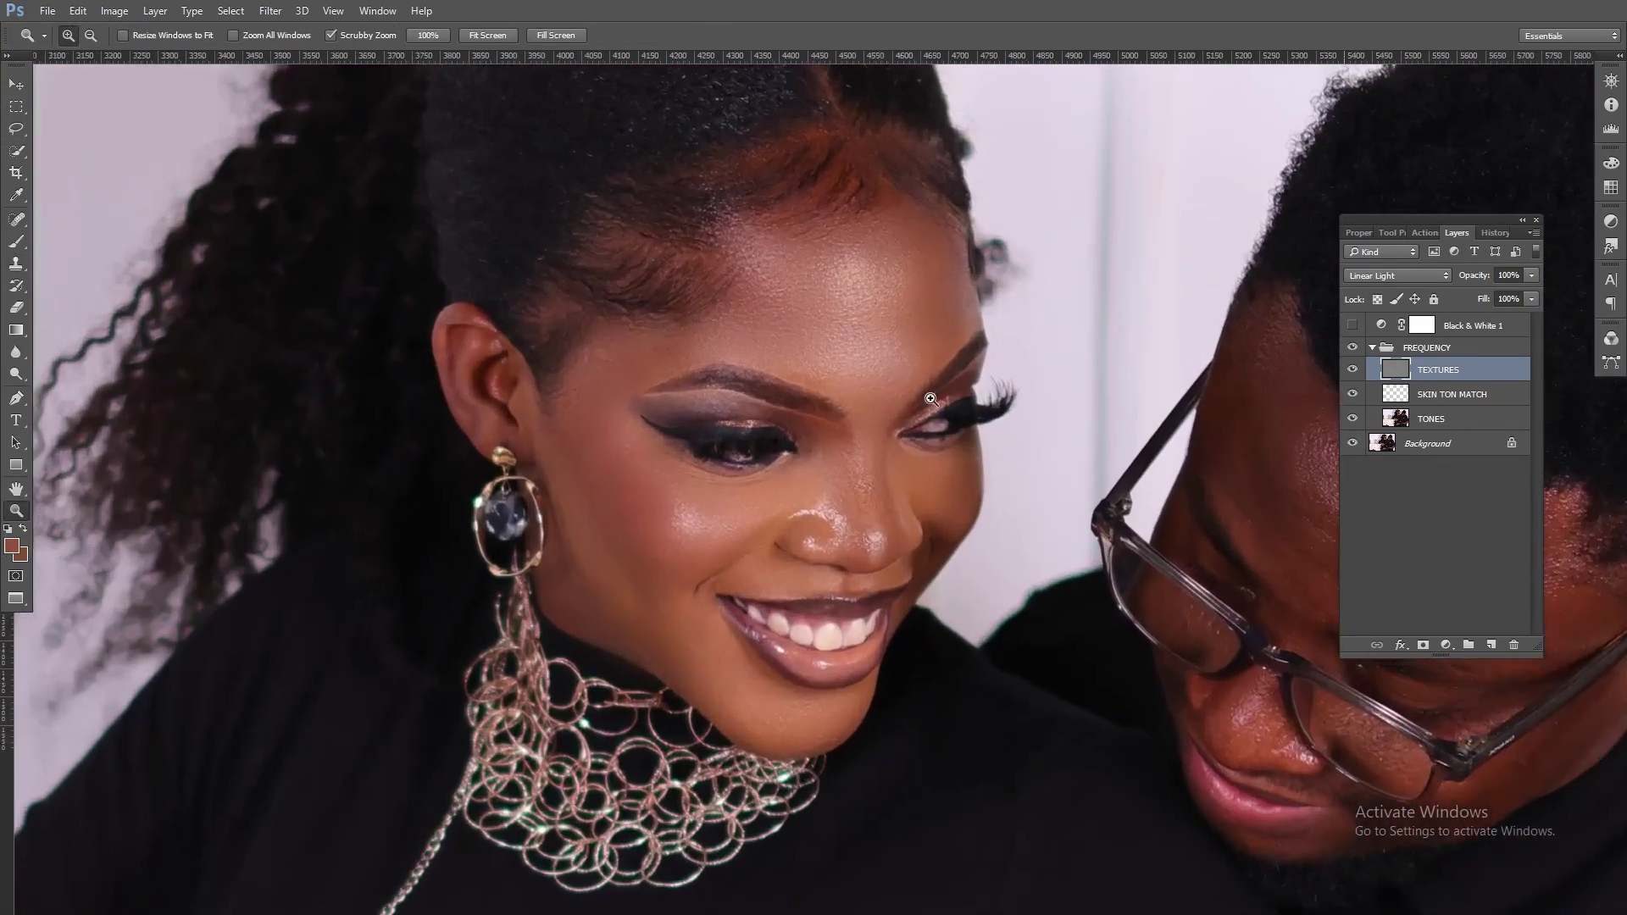
drag(799, 449, 848, 426)
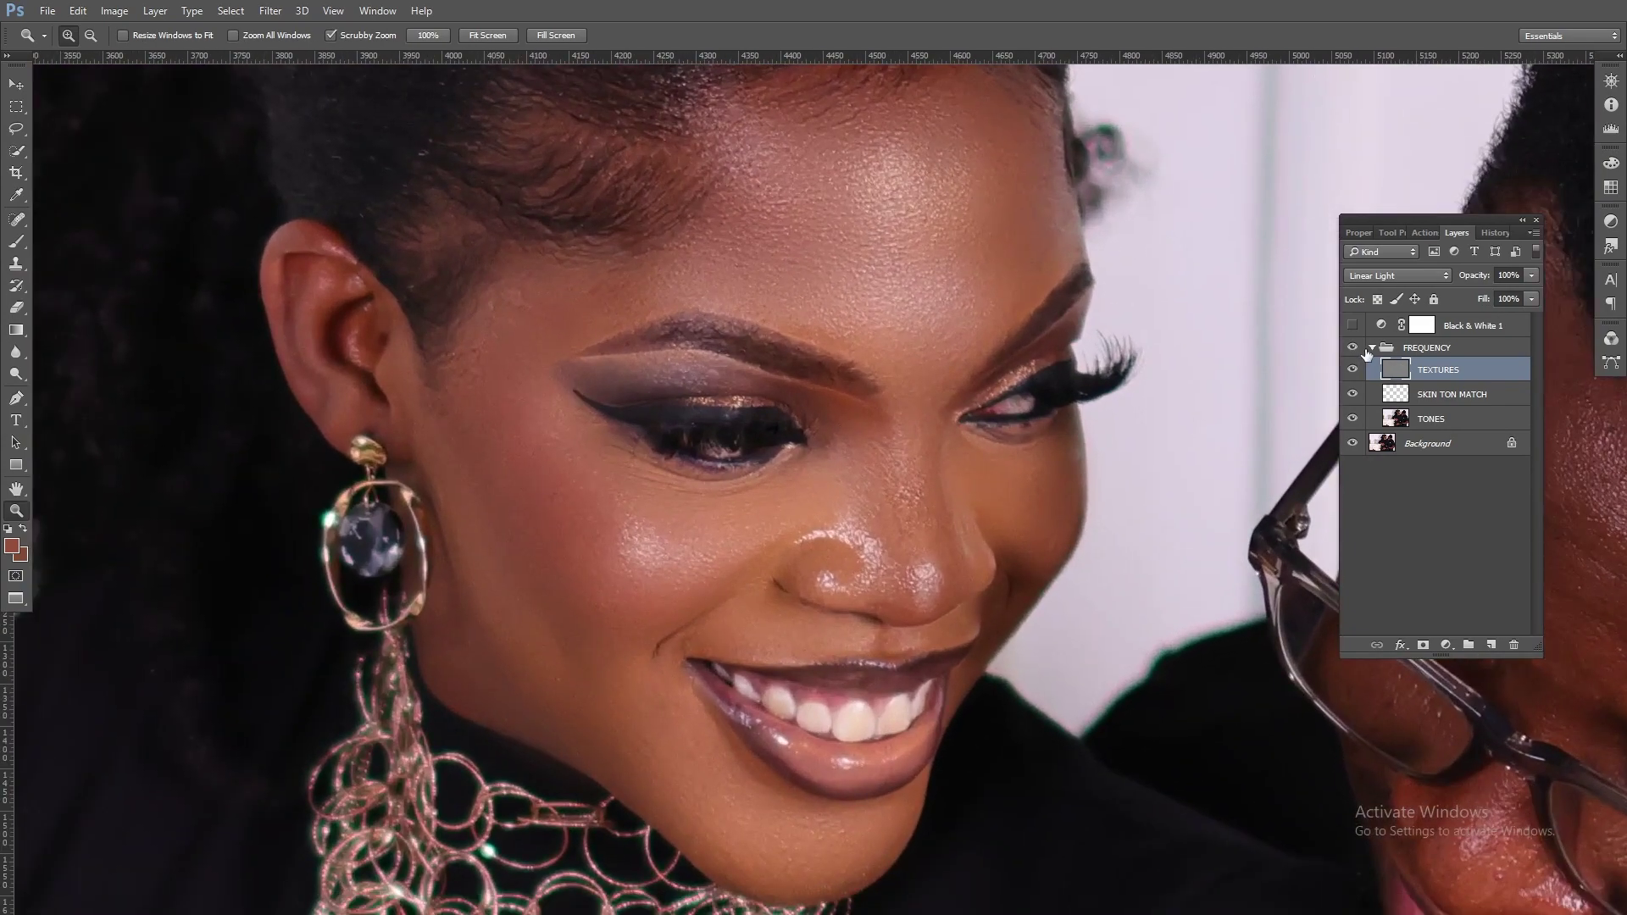
click(1371, 348)
click(1352, 349)
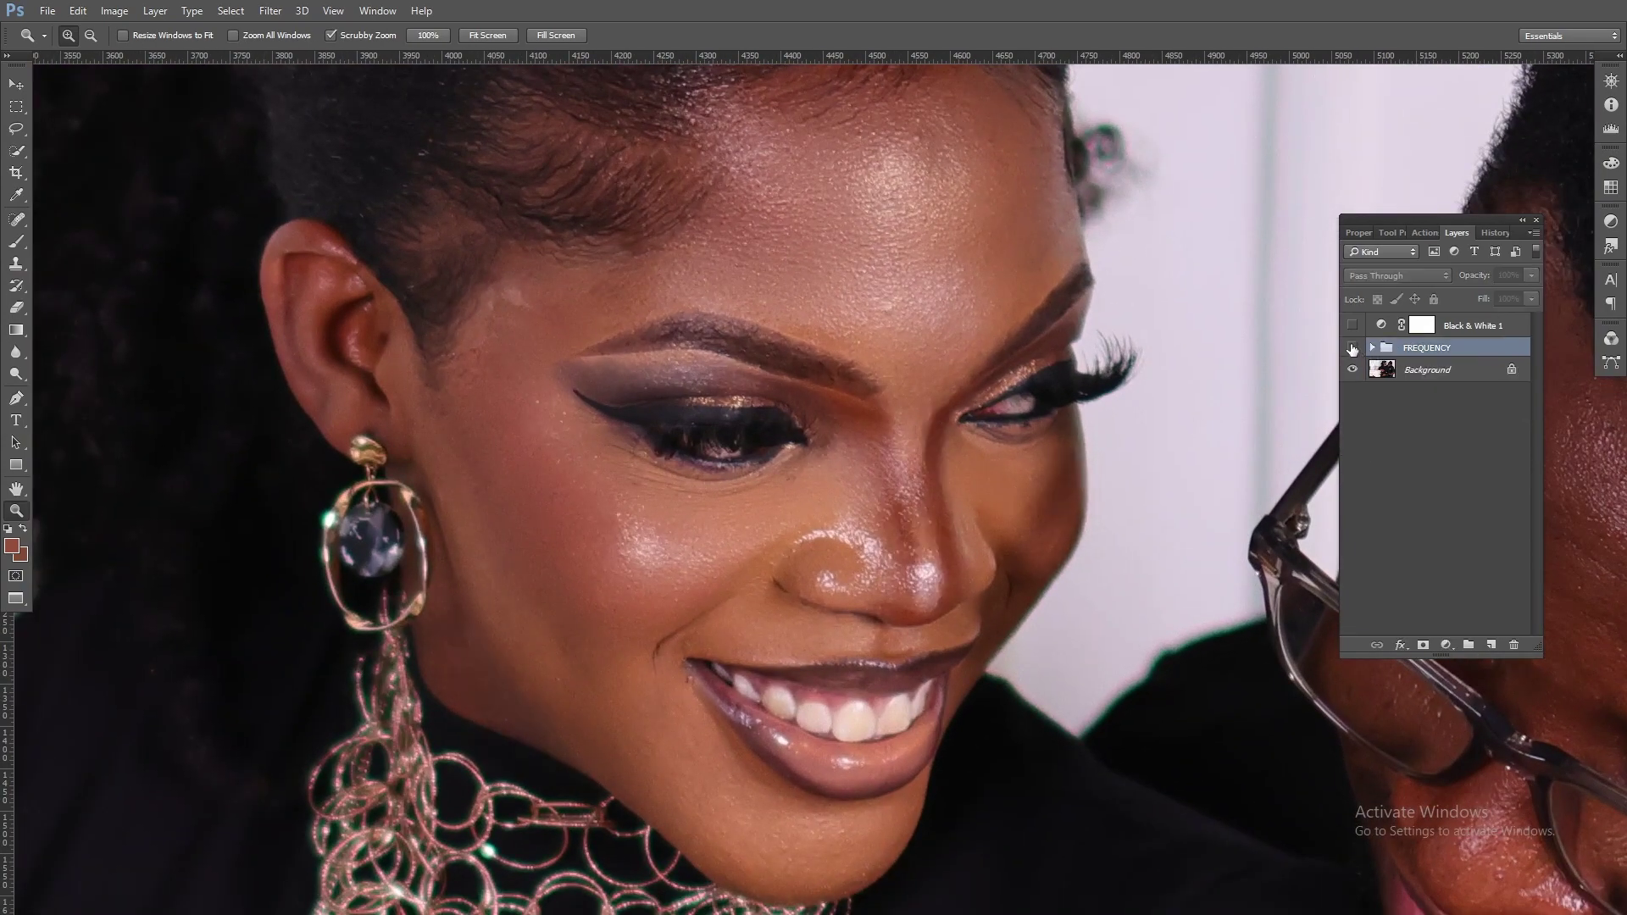
click(1352, 348)
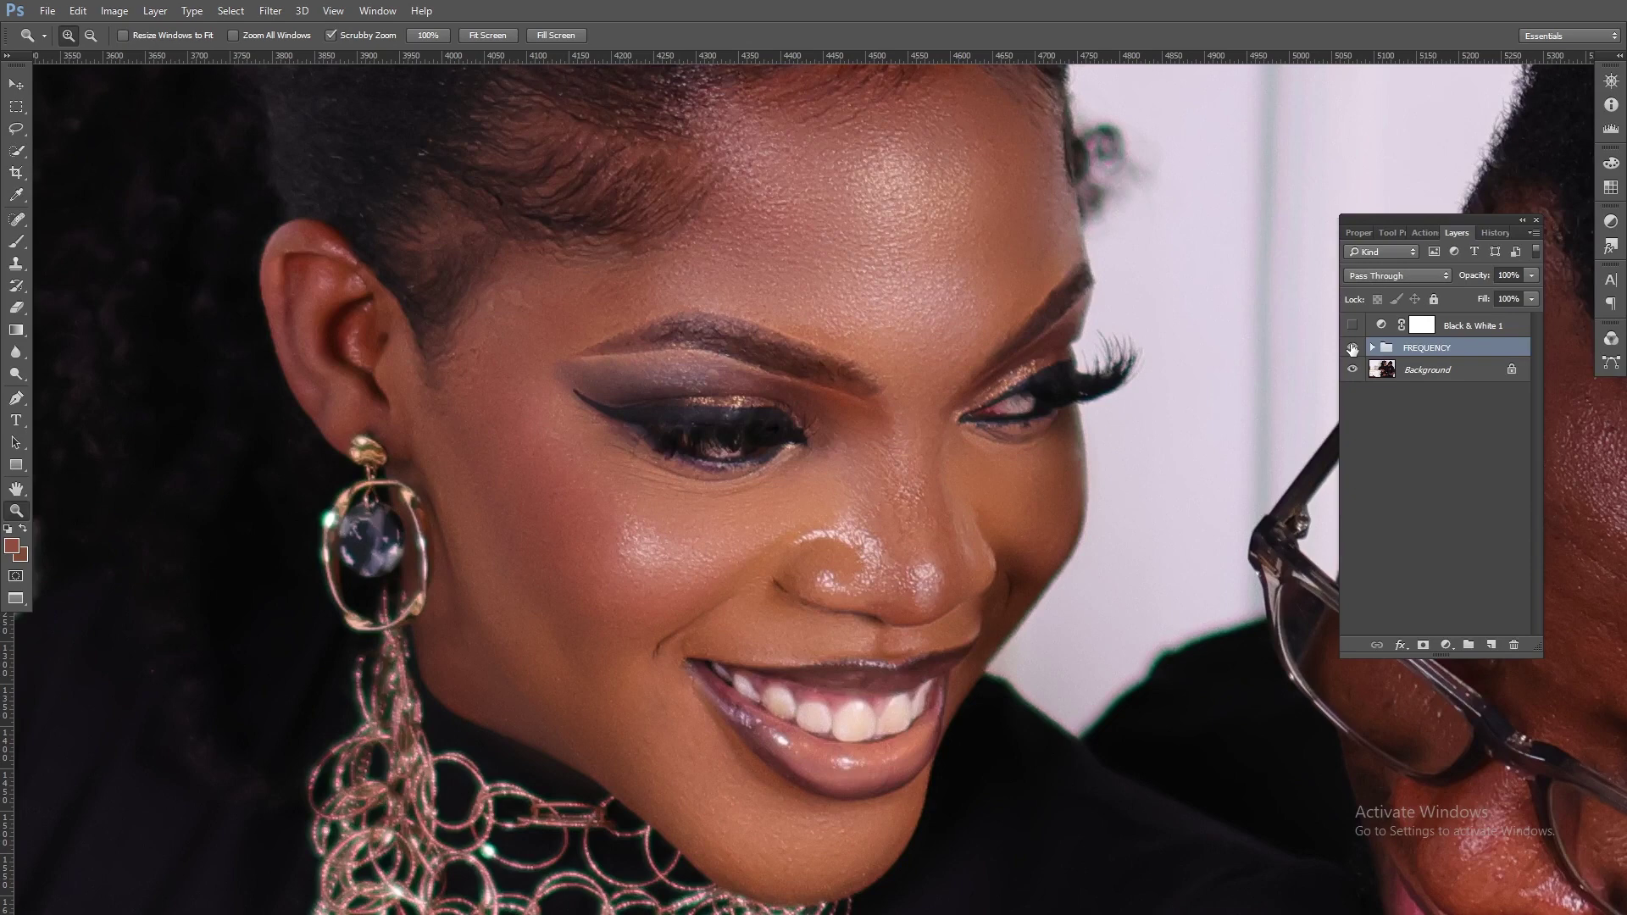
click(1352, 348)
click(1352, 348)
click(1352, 348)
click(1353, 348)
click(1352, 349)
click(1352, 348)
click(1352, 348)
click(1352, 349)
click(1373, 349)
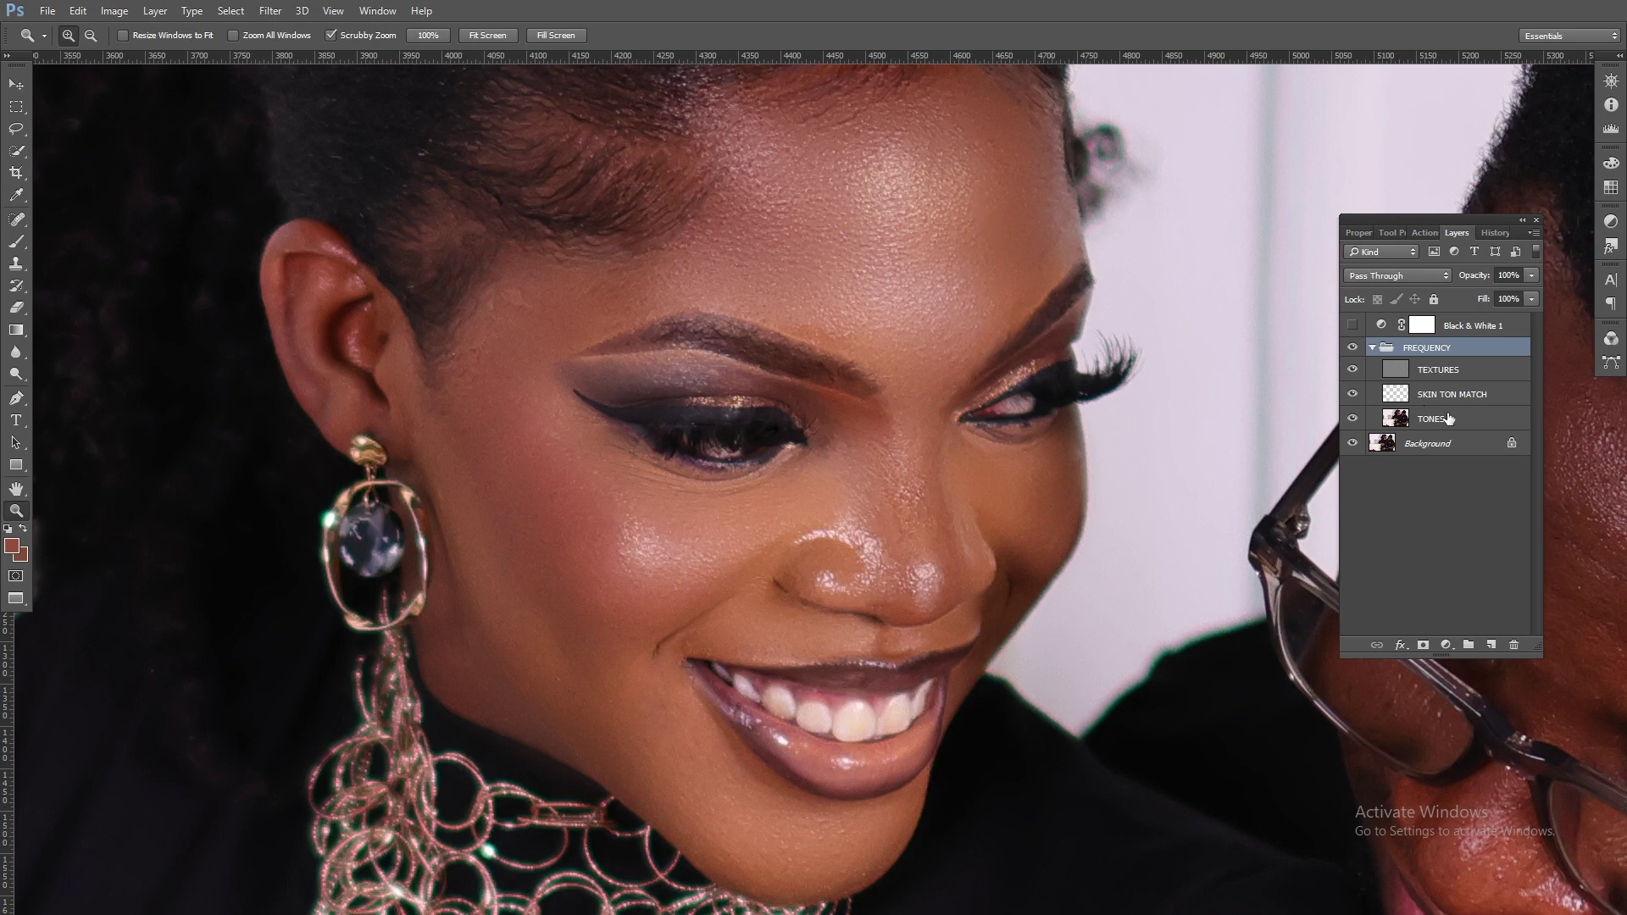
click(1352, 394)
click(1352, 394)
click(1352, 394)
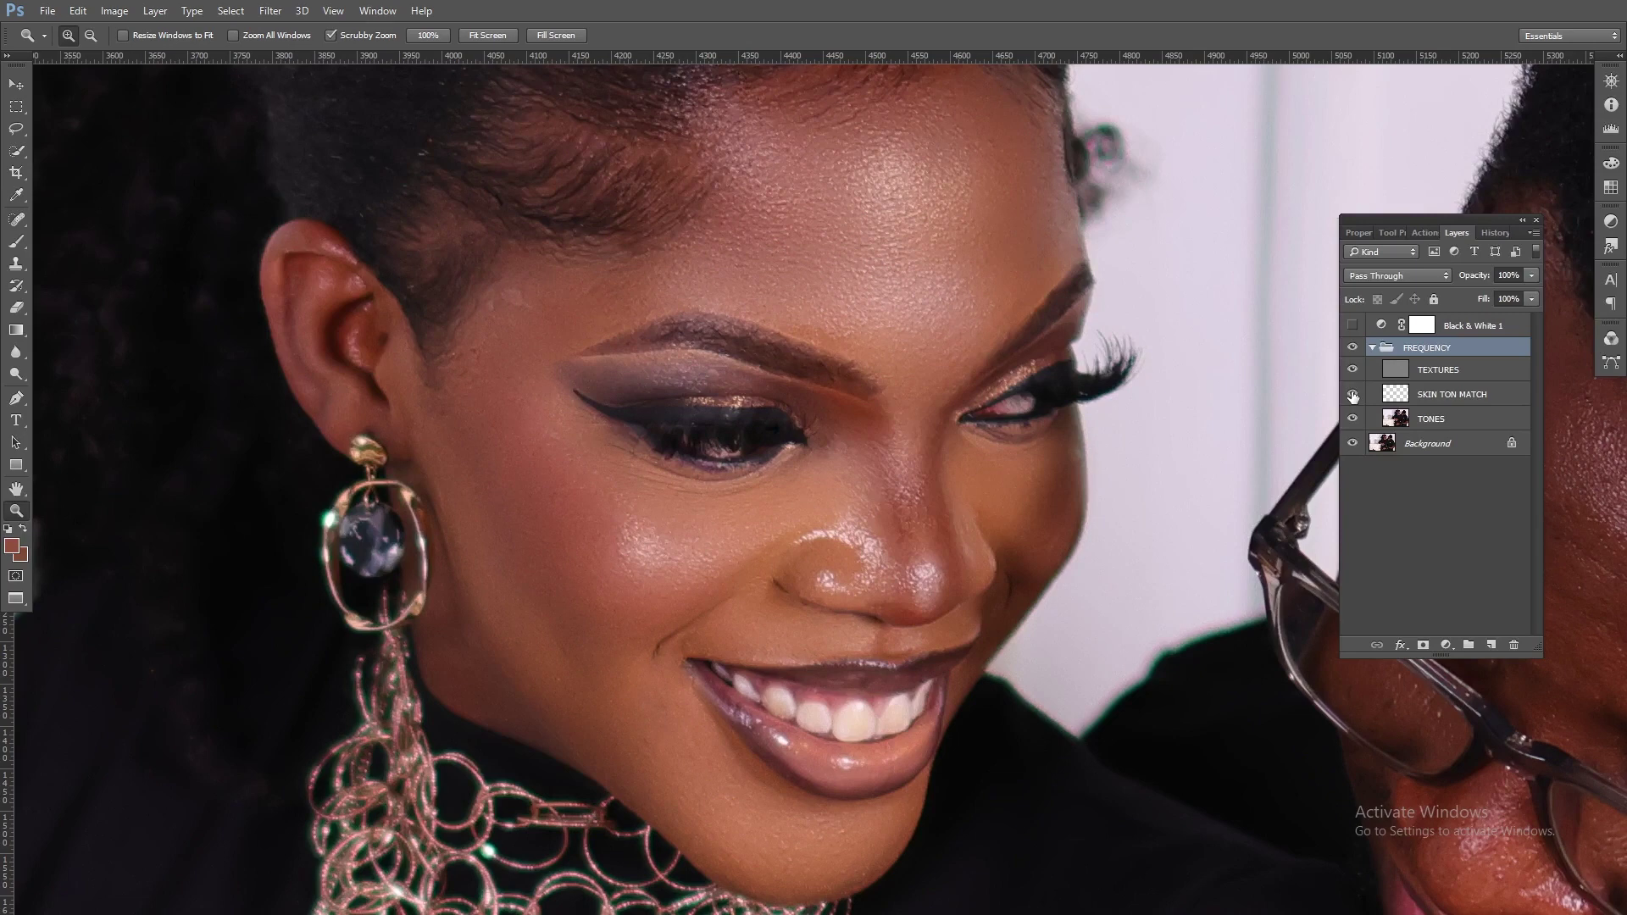
click(1352, 394)
click(1352, 394)
click(1352, 394)
click(1352, 394)
click(1352, 394)
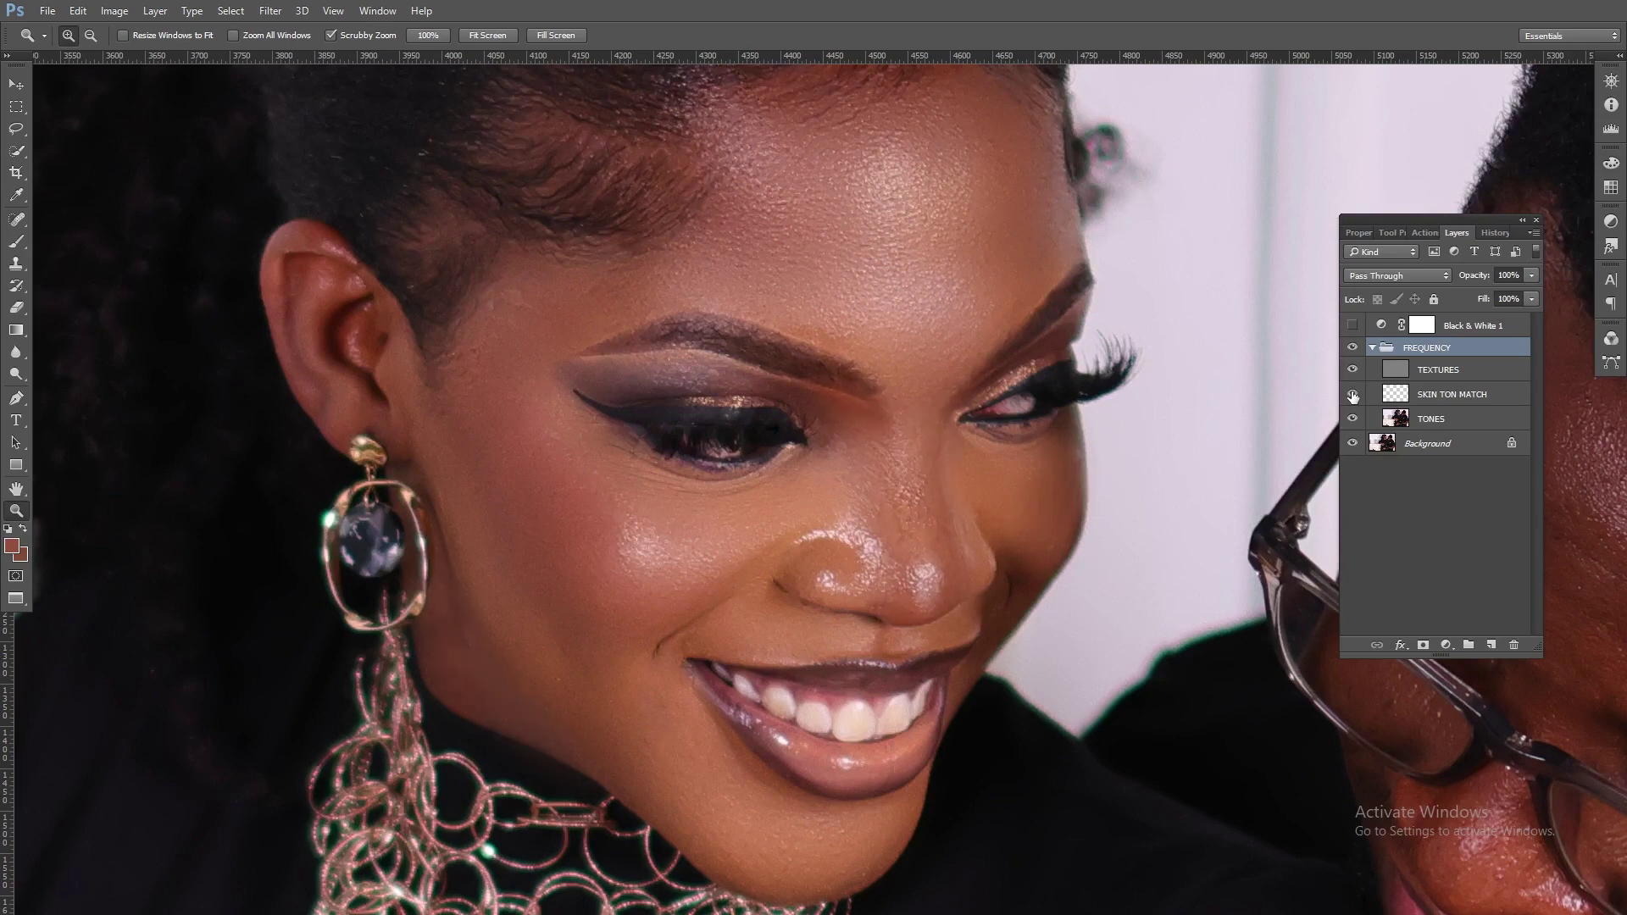
click(1352, 394)
click(1352, 394)
click(1352, 394)
click(1352, 394)
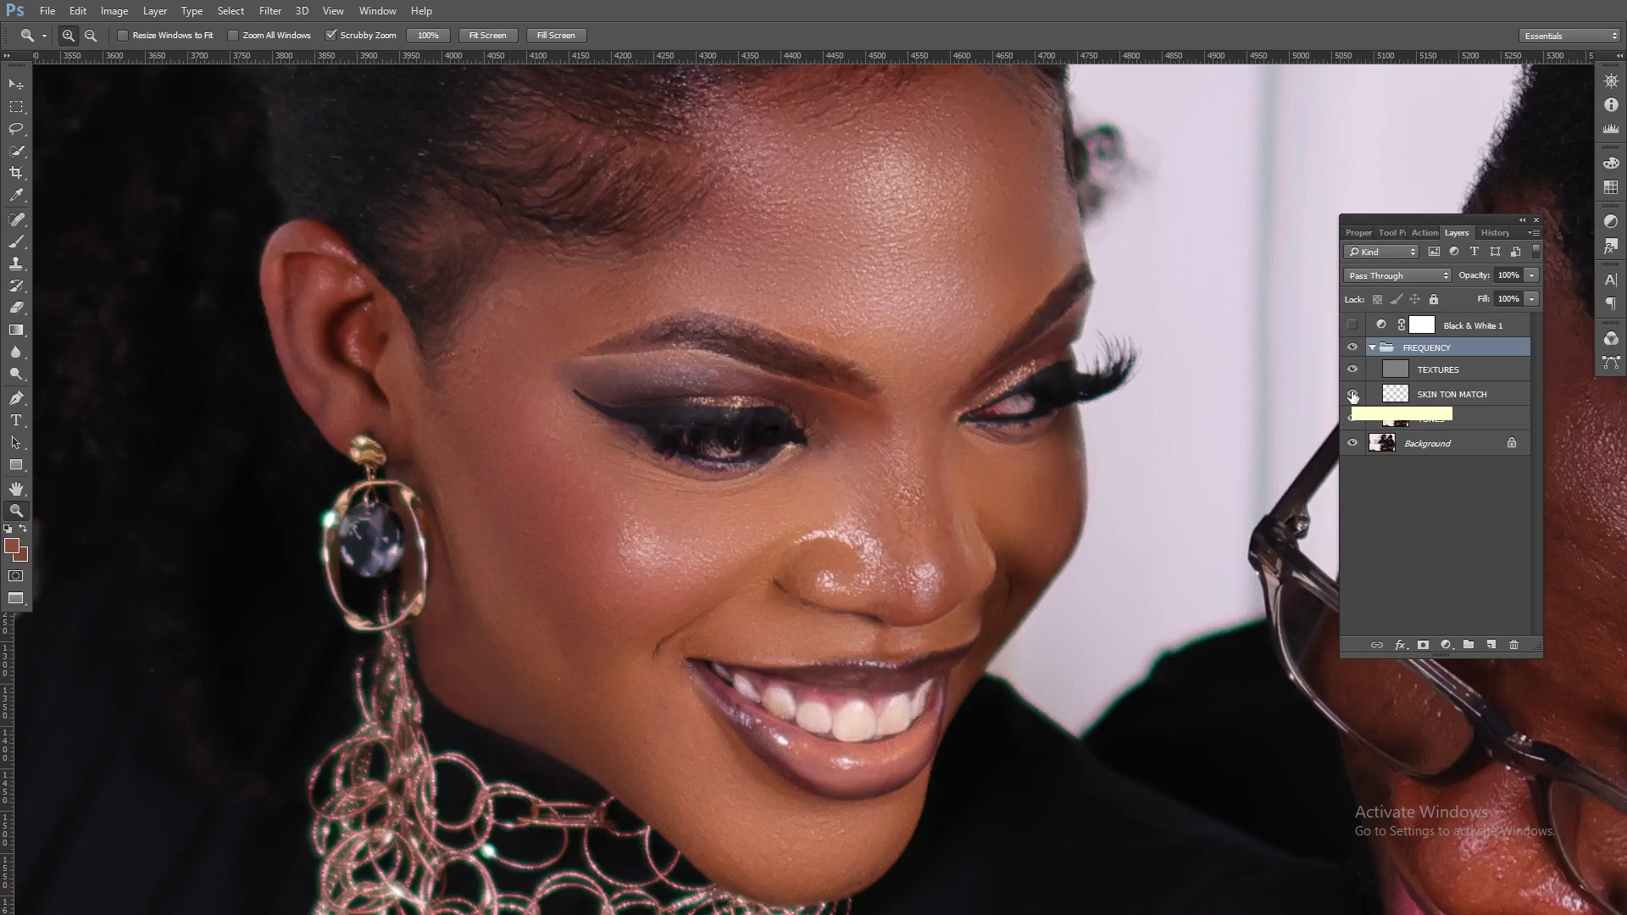
click(1352, 394)
click(1353, 394)
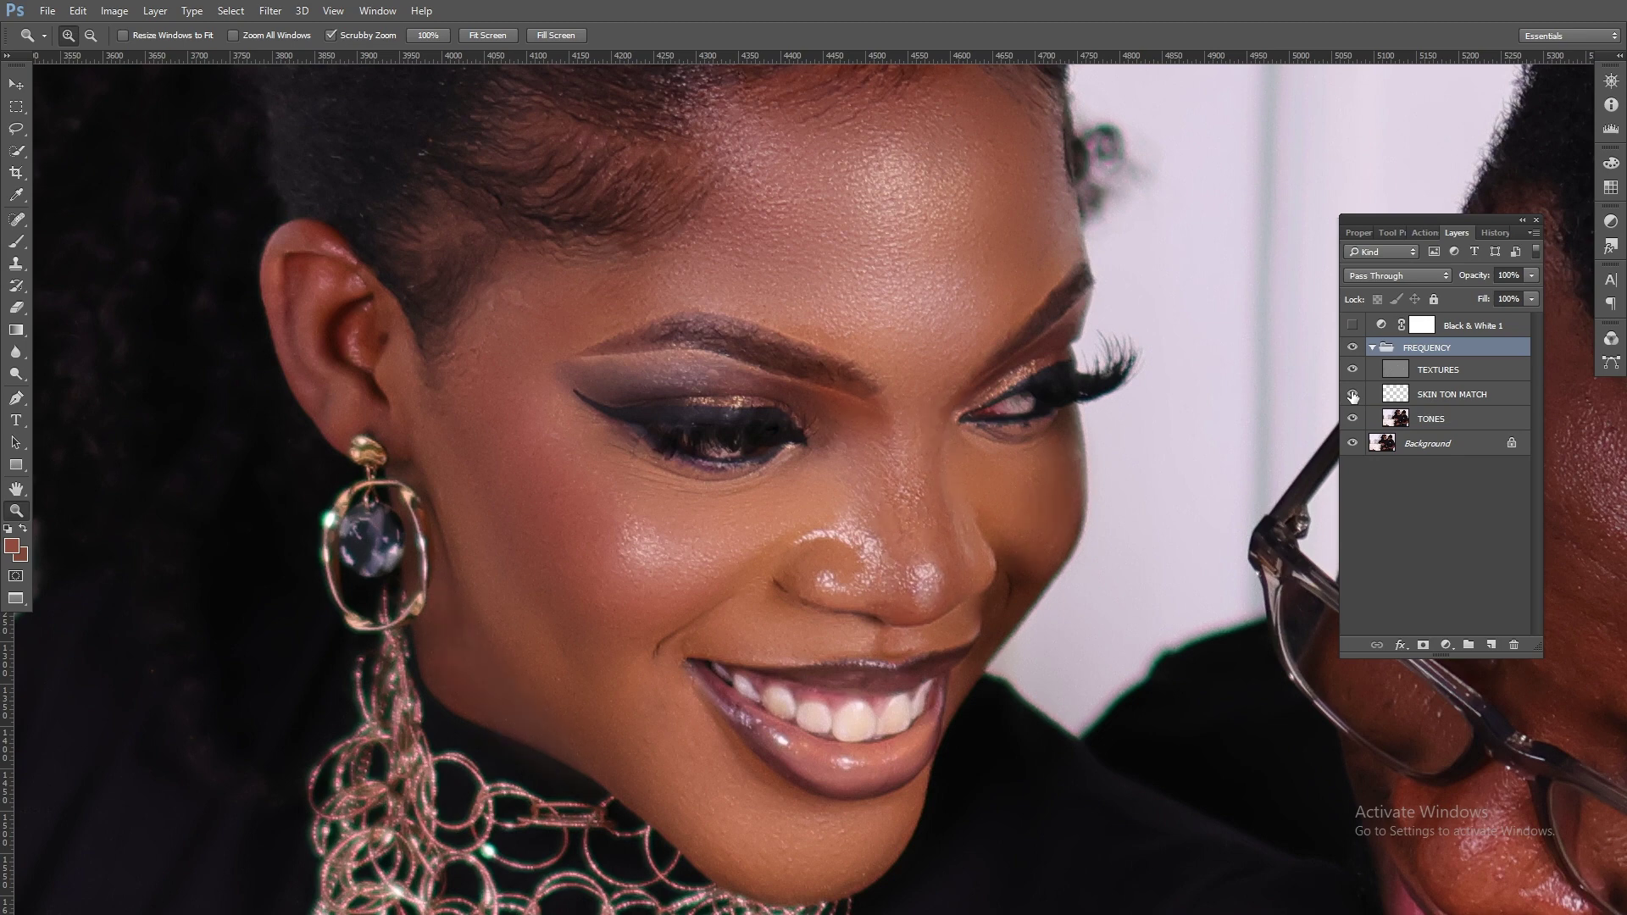